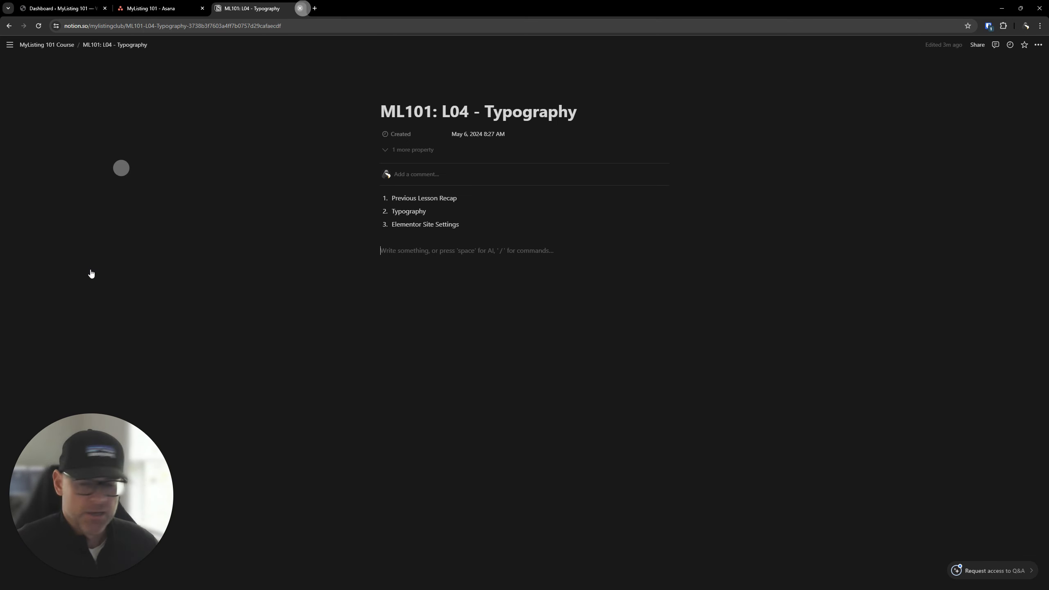
# Close the lesson notes and review the description and subtasks of the Elementor Site Settings task in the In Progress section.
pyautogui.hotkey('ctrl', 'w')
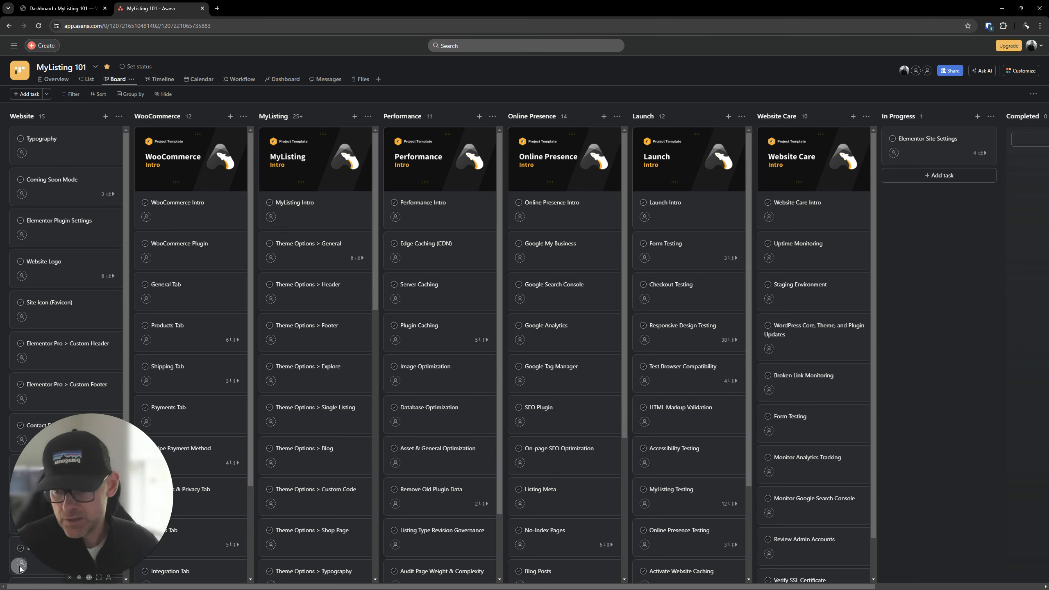
pyautogui.click(69, 577)
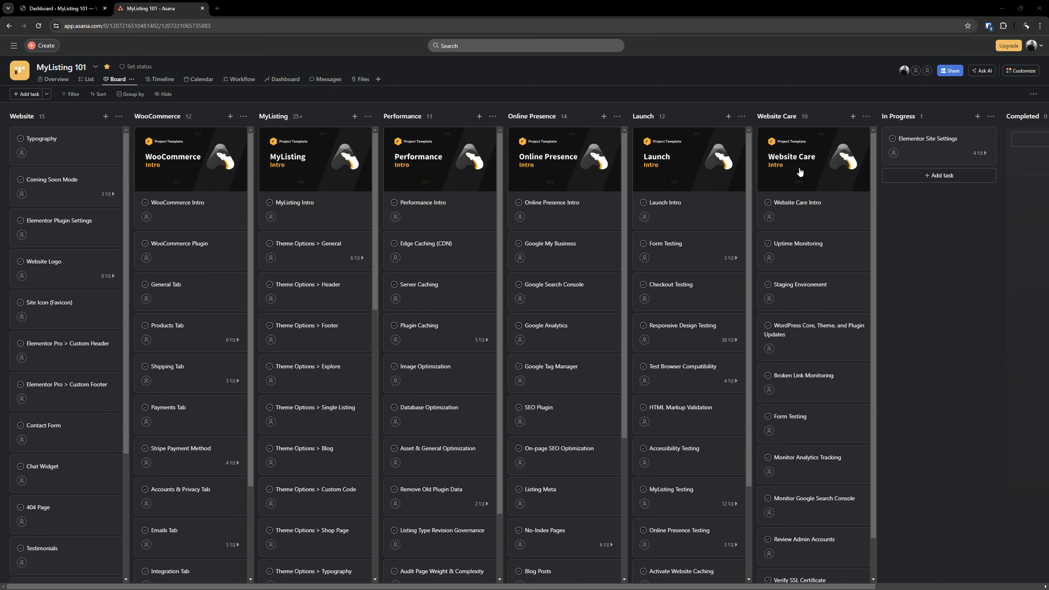
pyautogui.click(935, 147)
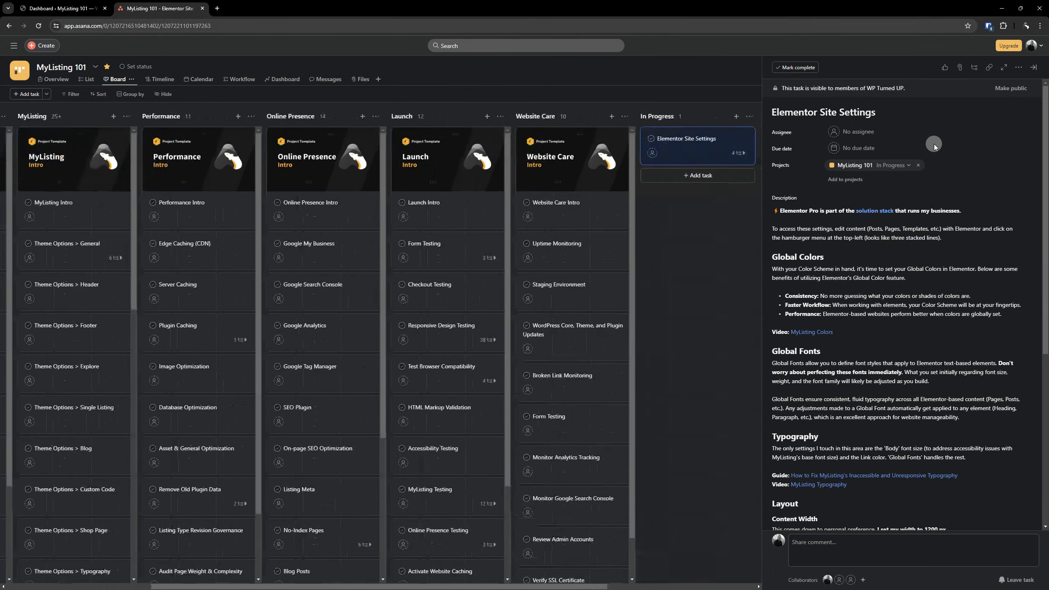
pyautogui.scroll(-4, 912, 324)
pyautogui.scroll(-4, 912, 324)
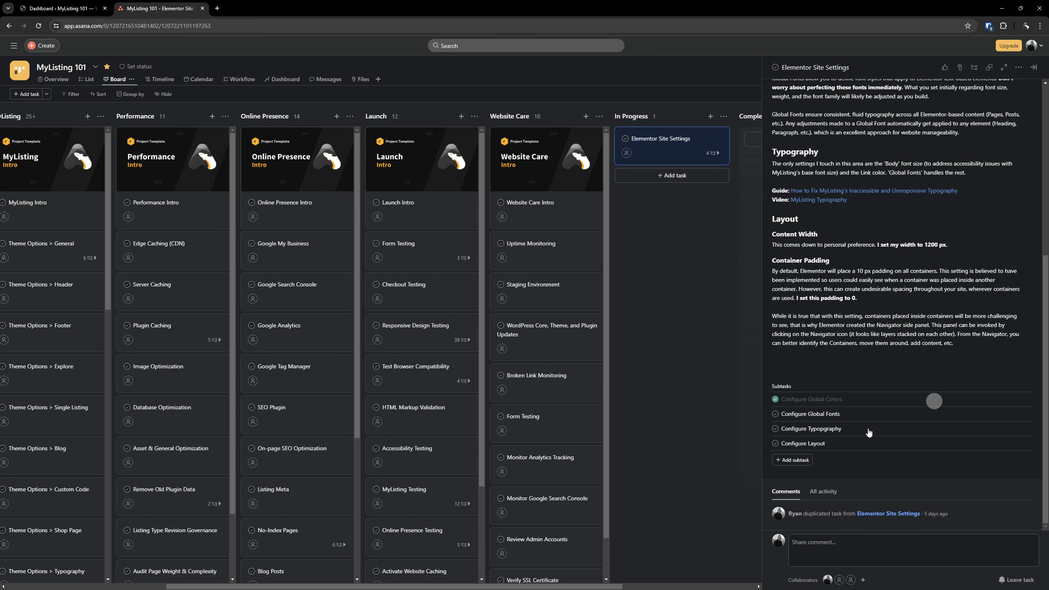
pyautogui.click(719, 296)
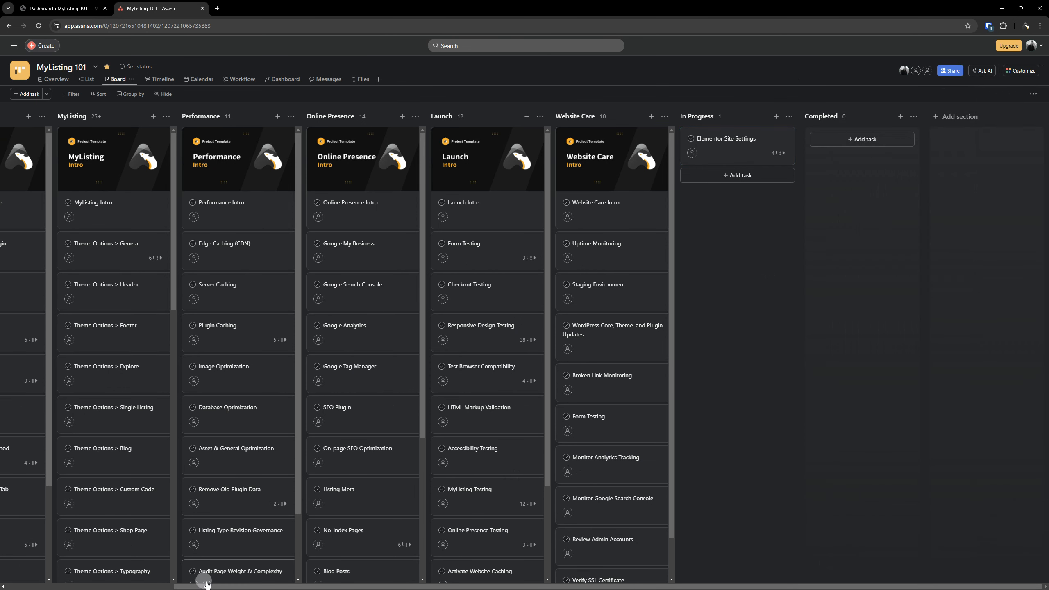
# Open the Typography task in the Website section and follow its FontJoy link.
pyautogui.moveTo(209, 585); pyautogui.dragTo(42, 586)
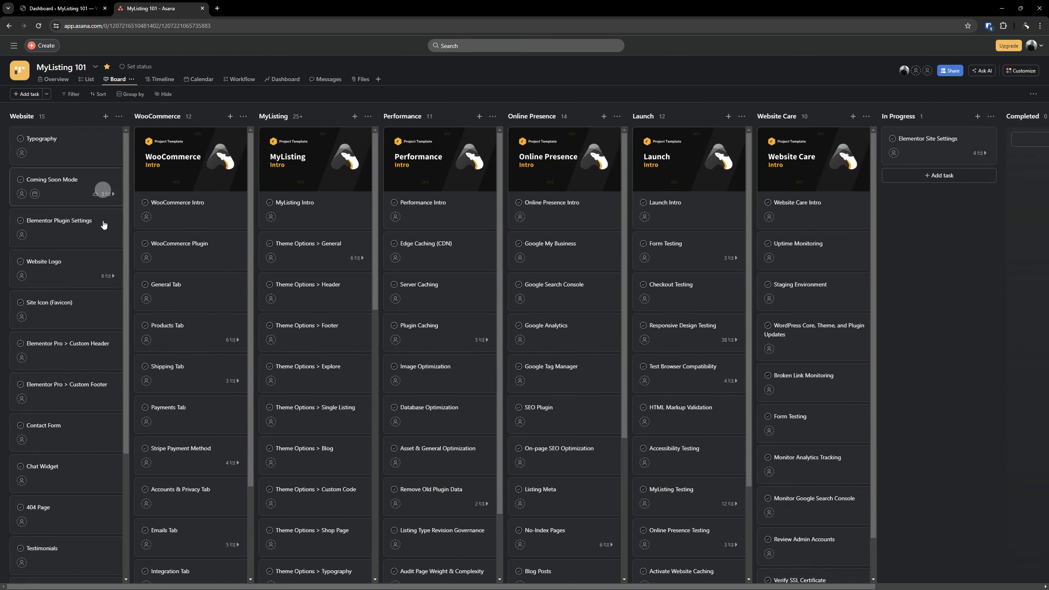
pyautogui.click(82, 141)
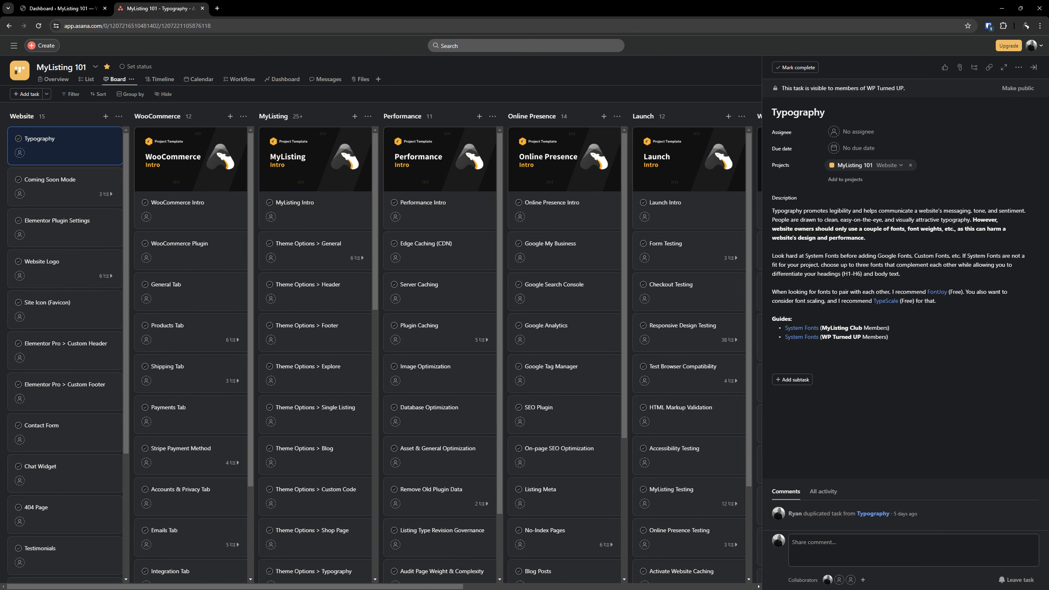
pyautogui.click(938, 291)
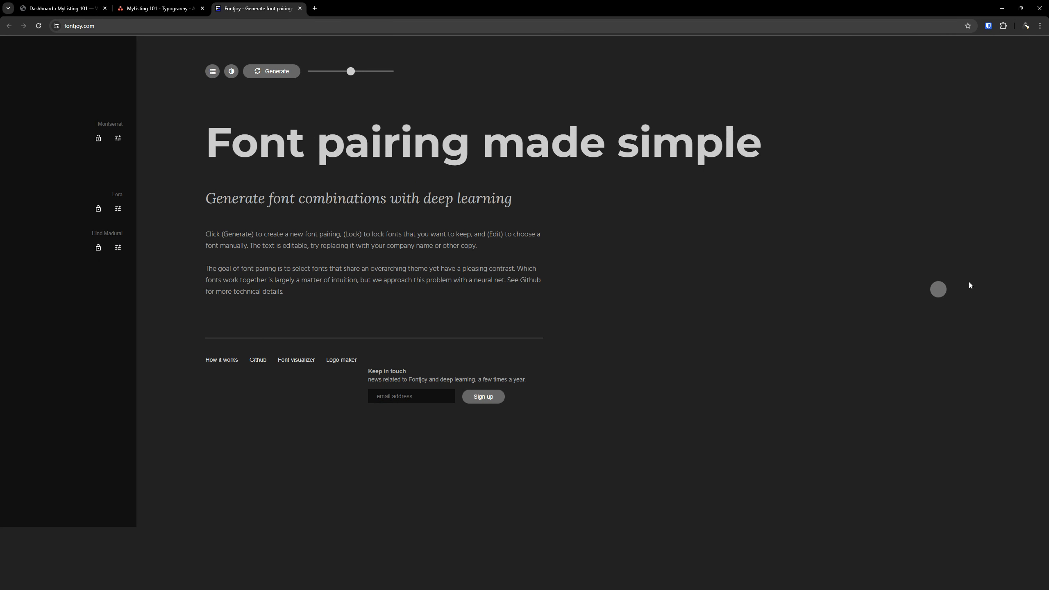
# Try the font pairing slider at several positions, leaving it towards more similarity.
pyautogui.click(114, 125)
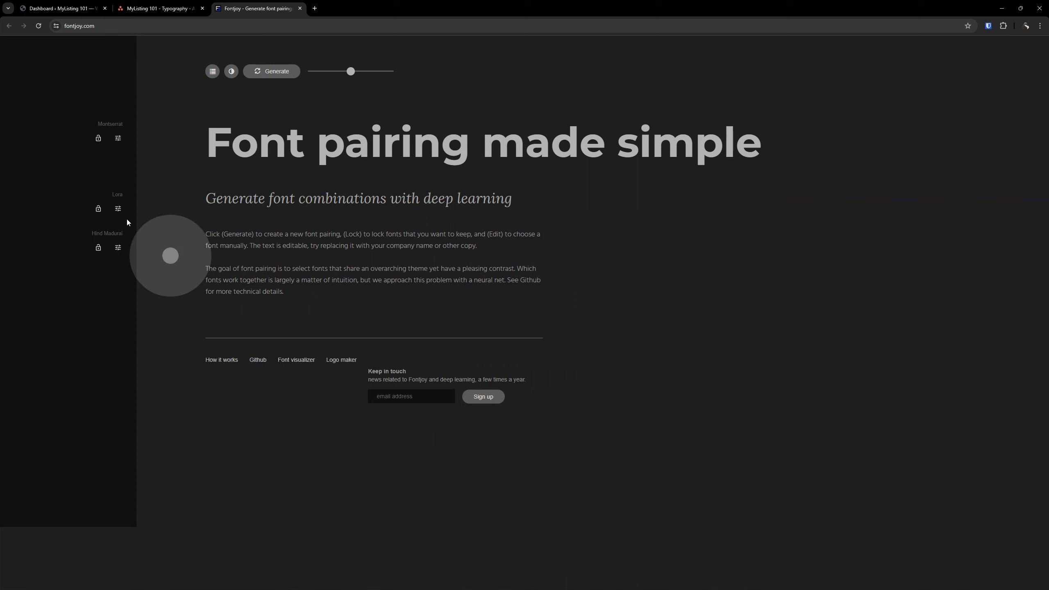
pyautogui.moveTo(353, 74); pyautogui.dragTo(367, 76)
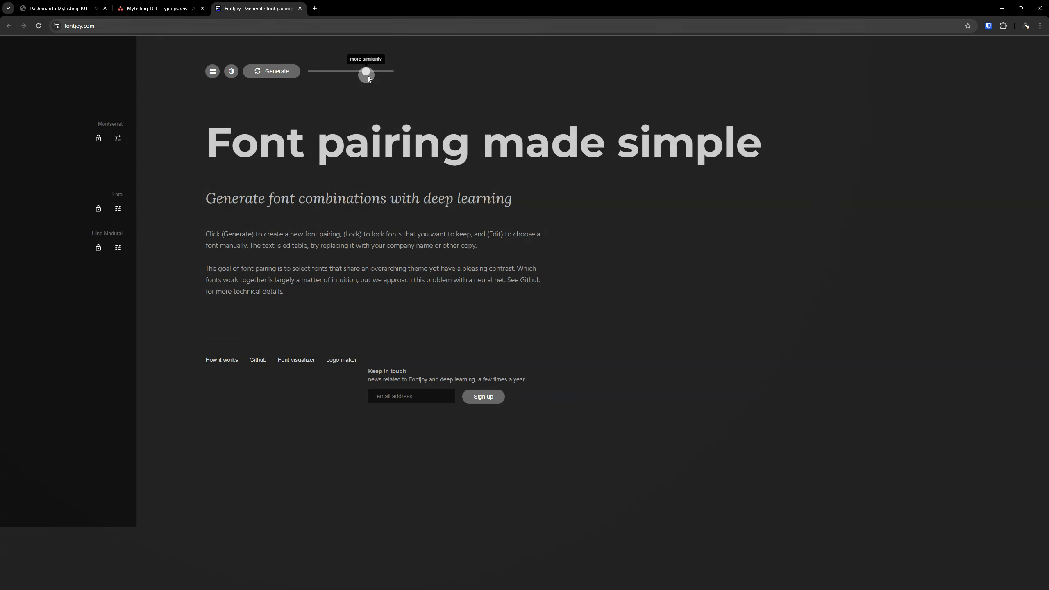
pyautogui.click(325, 72)
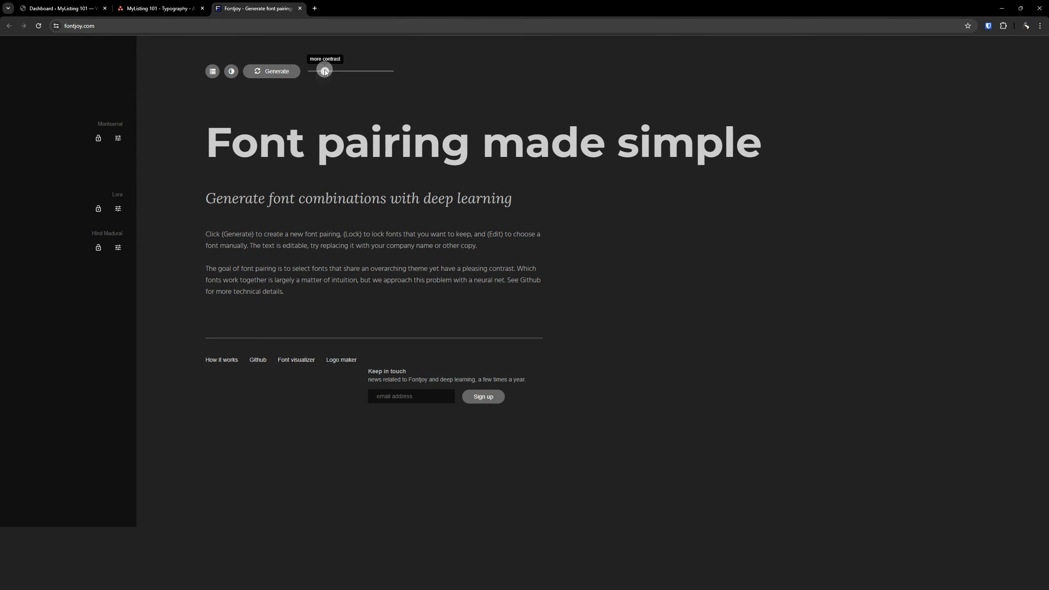
pyautogui.moveTo(356, 70); pyautogui.dragTo(377, 71)
# Preview the inverted color scheme, restore it, and look through the top pairings for Montserrat 700.
pyautogui.click(233, 72)
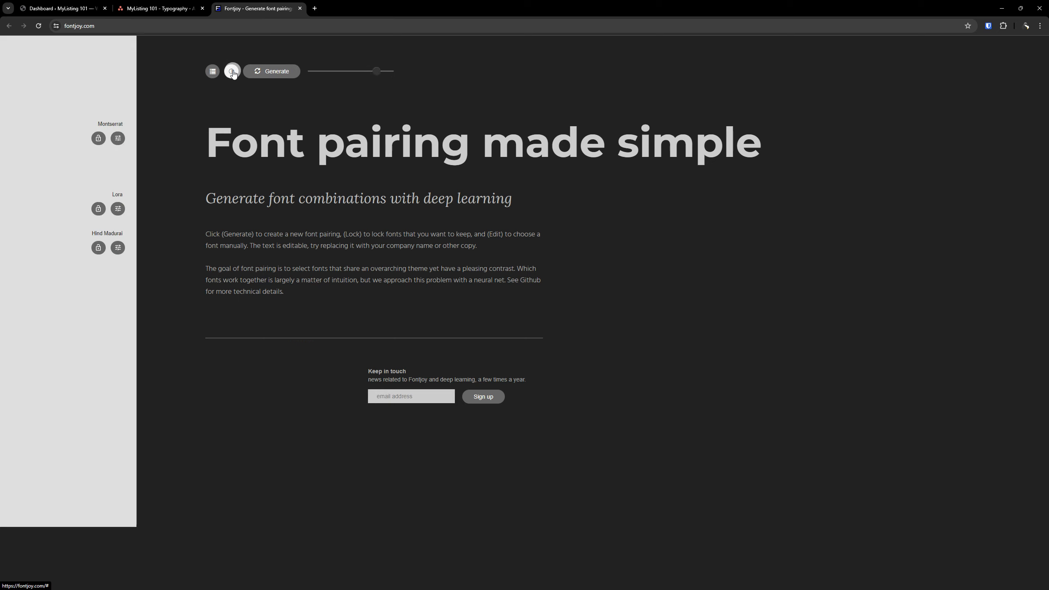
pyautogui.click(233, 73)
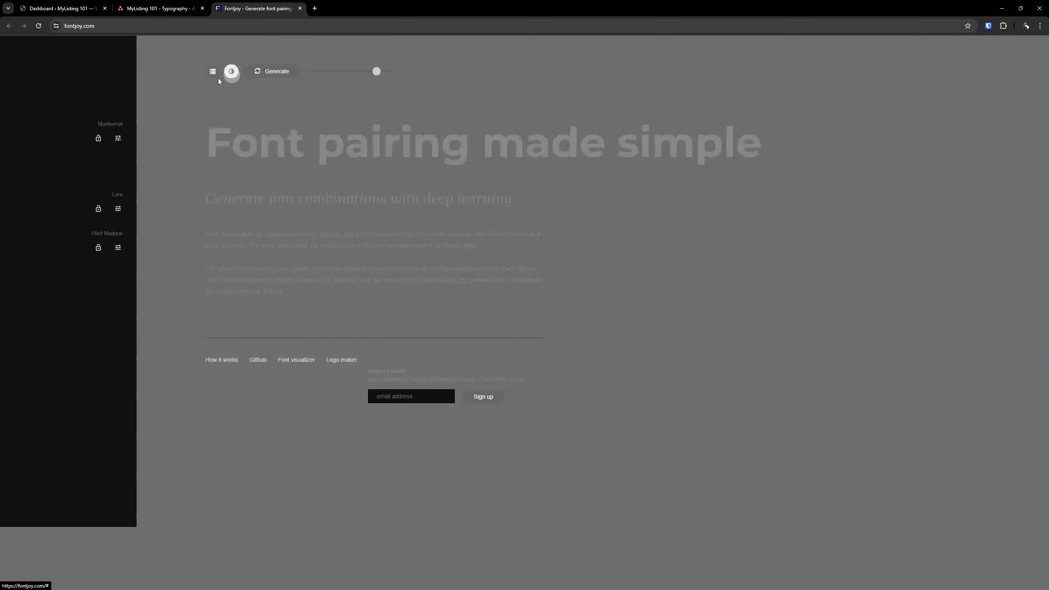
pyautogui.click(214, 73)
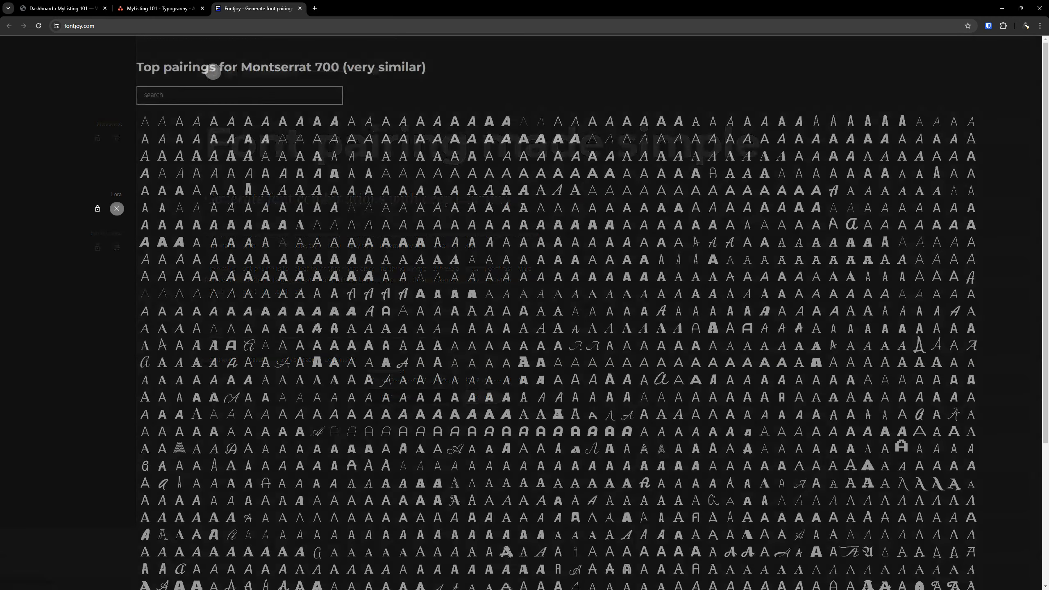
pyautogui.click(117, 209)
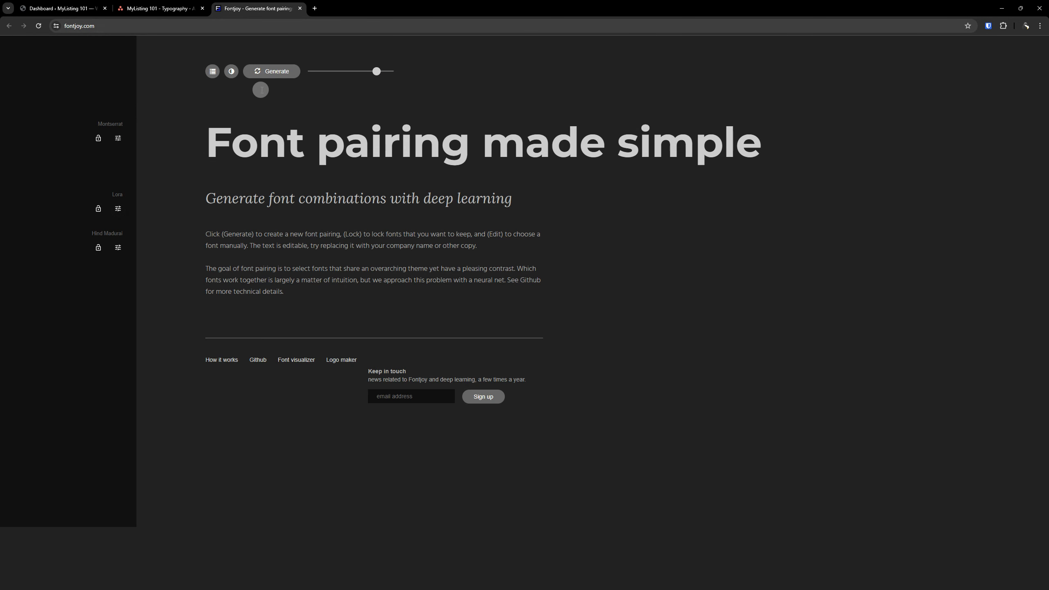
# Generate four new font pairings in a row, leaving all fonts unlocked, and close the Fontjoy page.
pyautogui.click(284, 76)
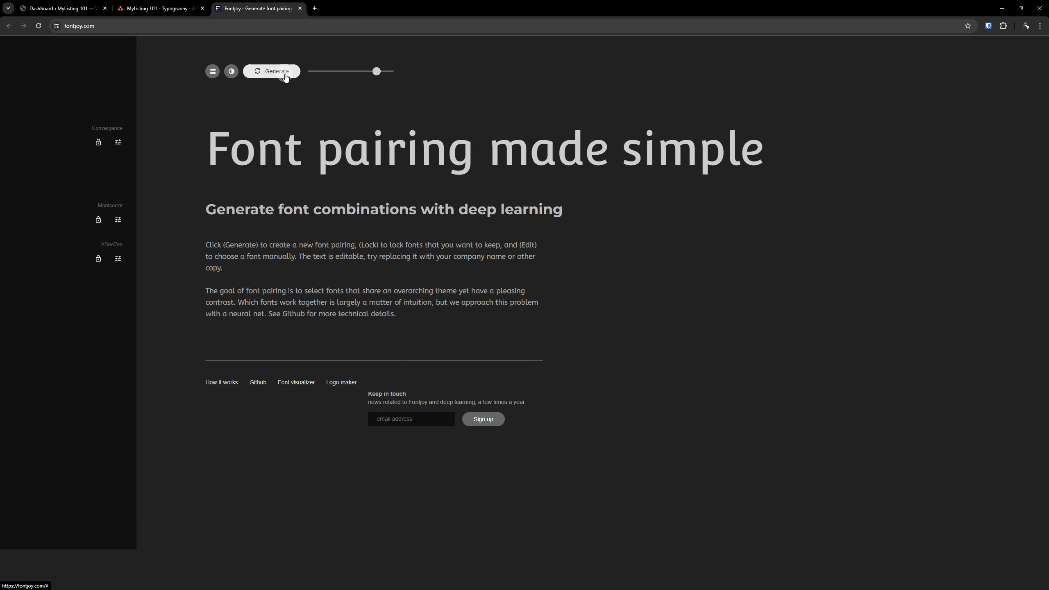
pyautogui.click(283, 76)
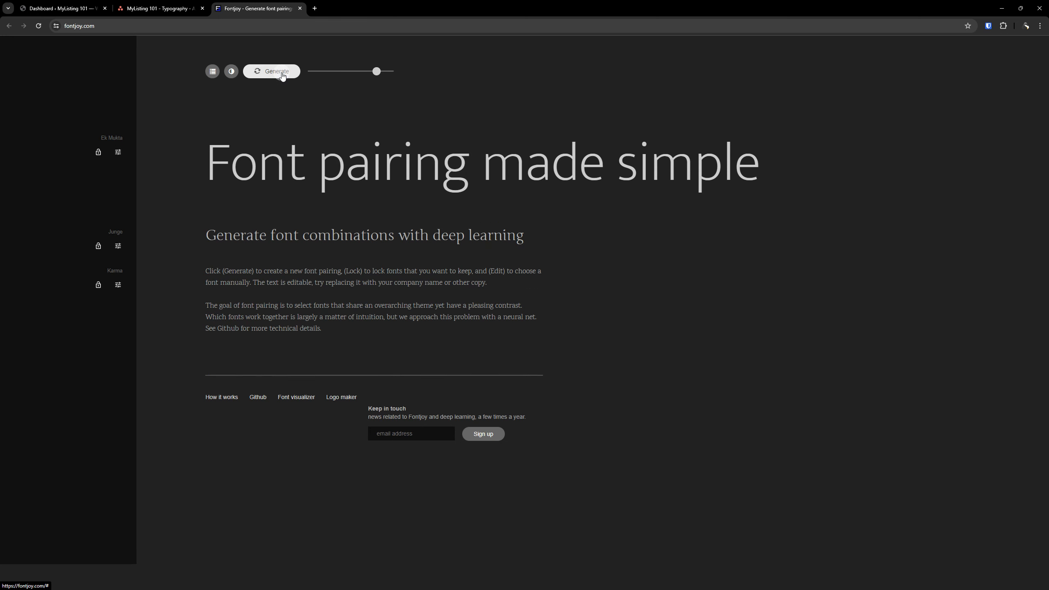
pyautogui.click(282, 75)
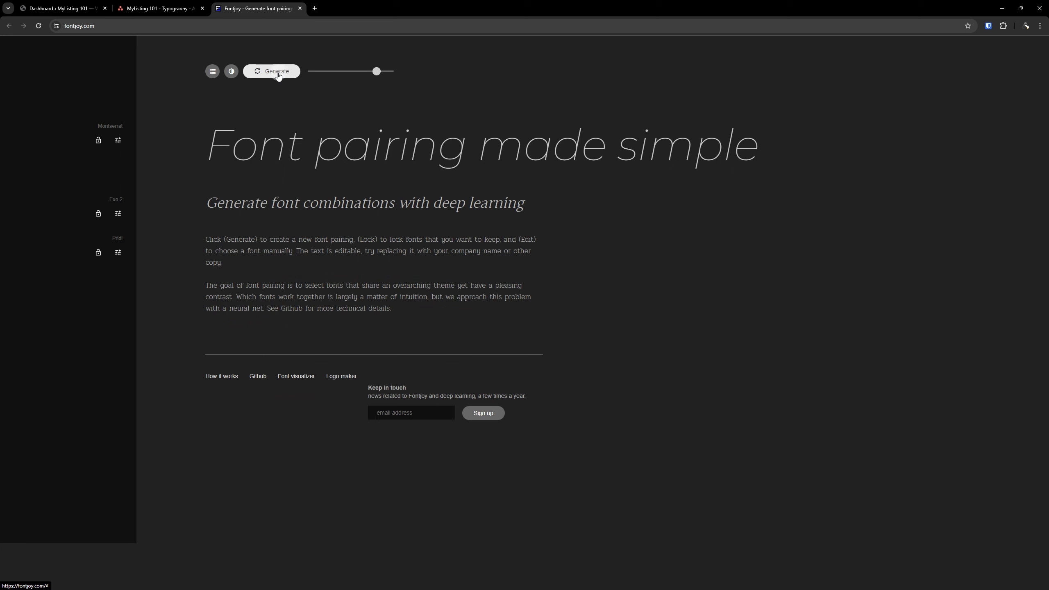
pyautogui.click(277, 76)
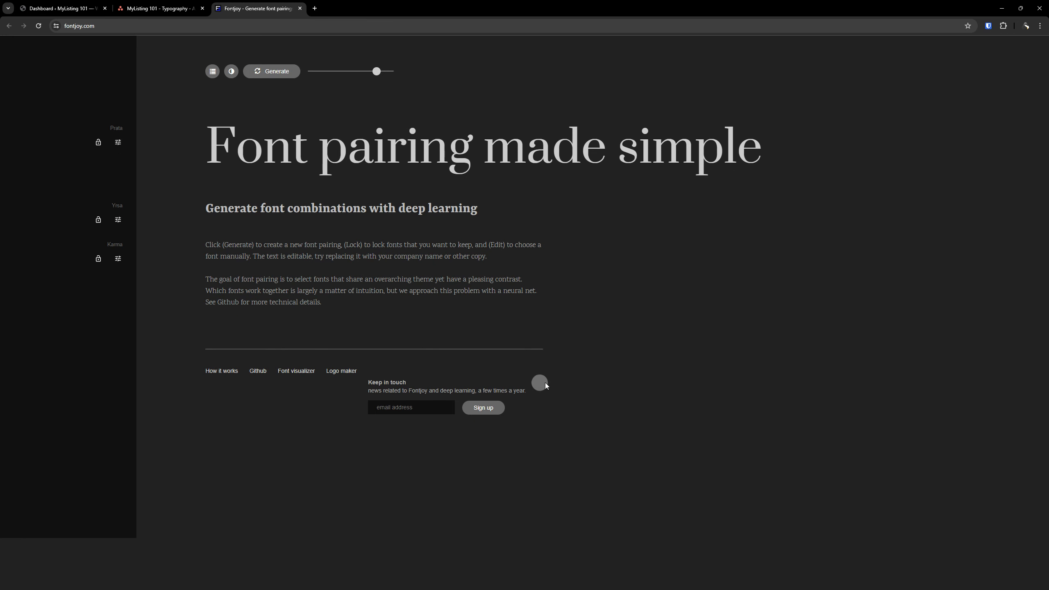
pyautogui.click(300, 8)
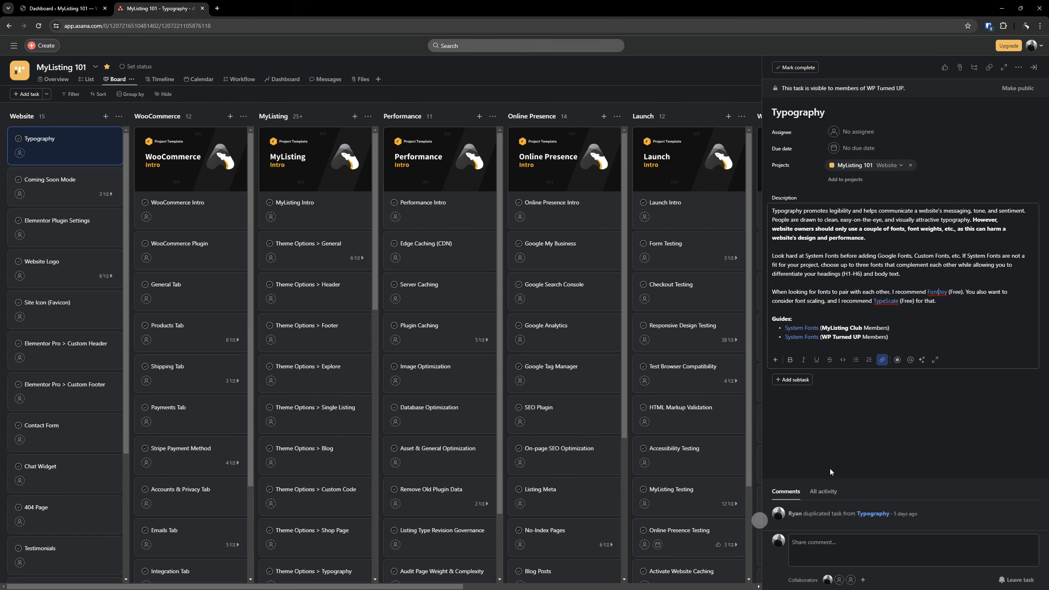
# Switch to the WordPress dashboard, view the MyListing 101 site's front end in a separate tab, and close it.
pyautogui.moveTo(892, 304)
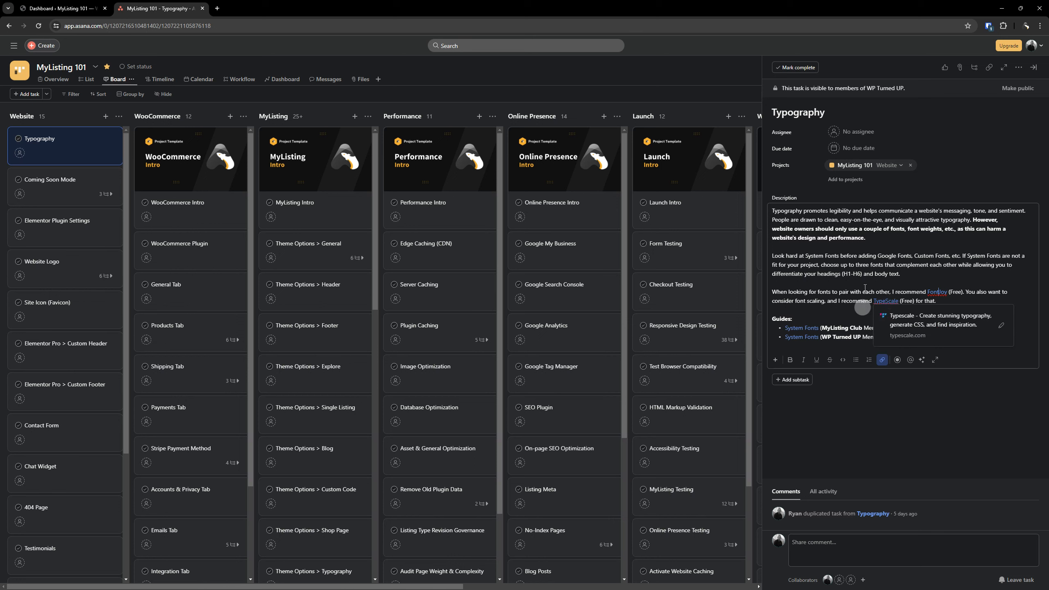
pyautogui.moveTo(803, 331)
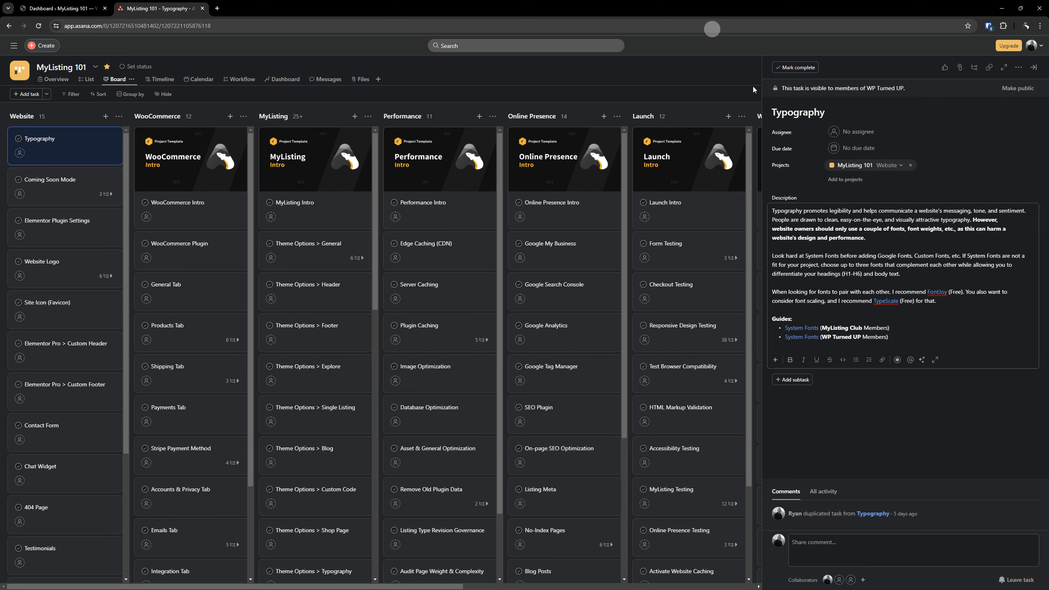
pyautogui.click(59, 9)
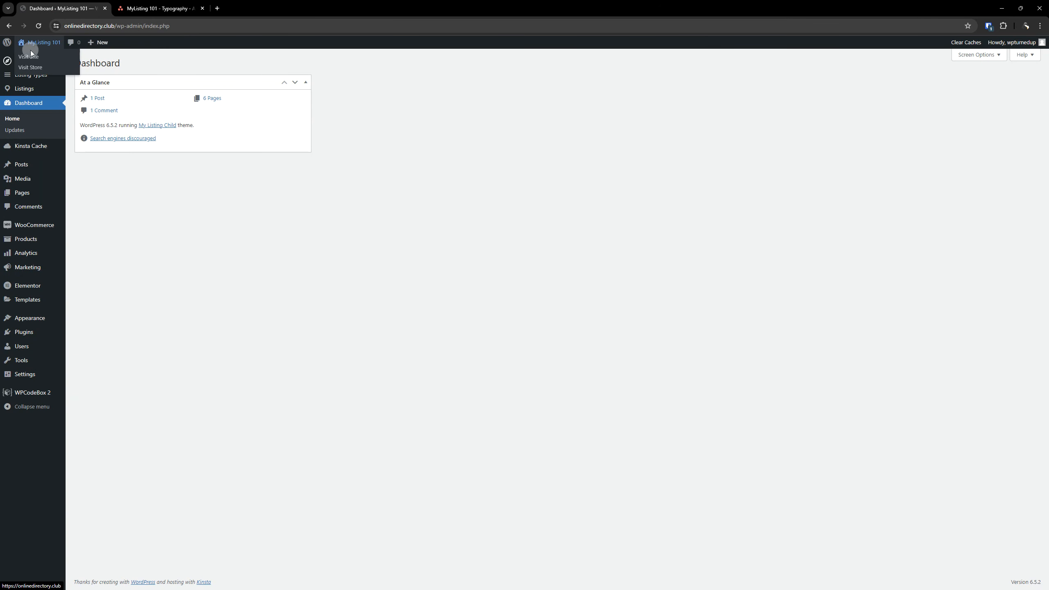
pyautogui.rightClick(28, 55)
pyautogui.click(64, 62)
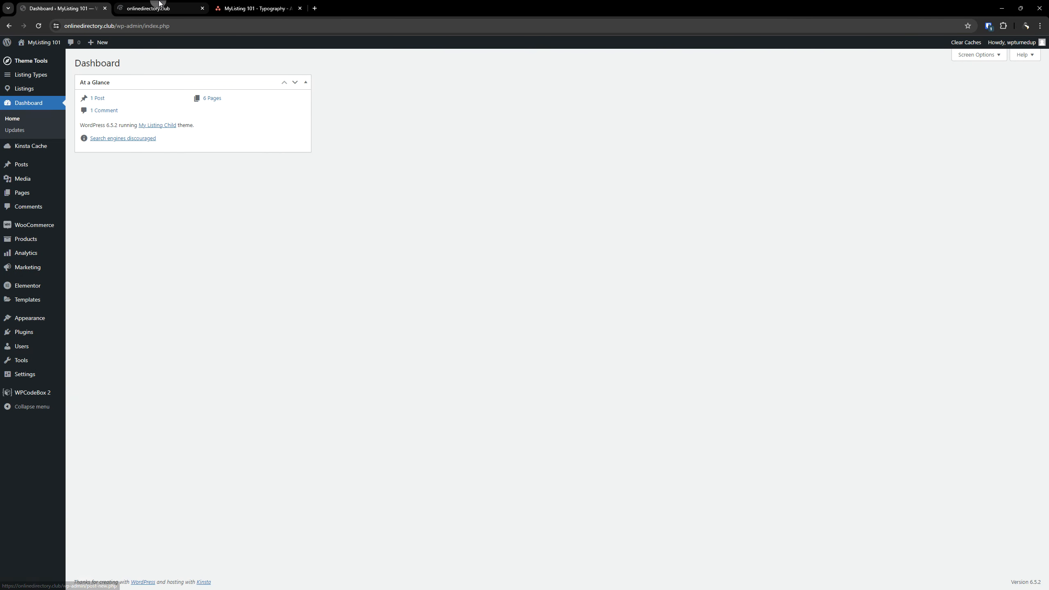
pyautogui.click(151, 7)
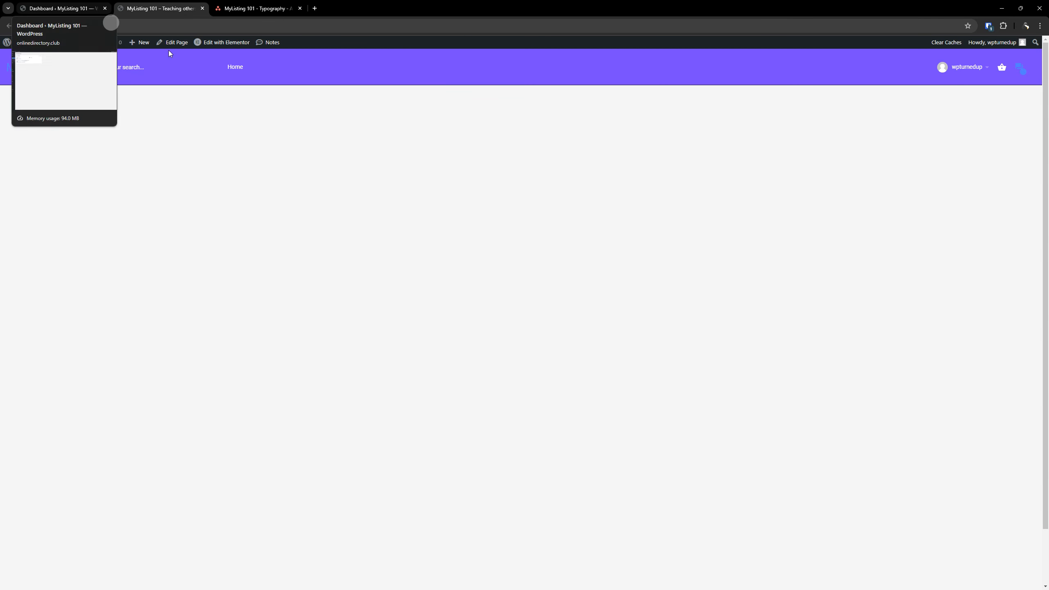
pyautogui.click(203, 8)
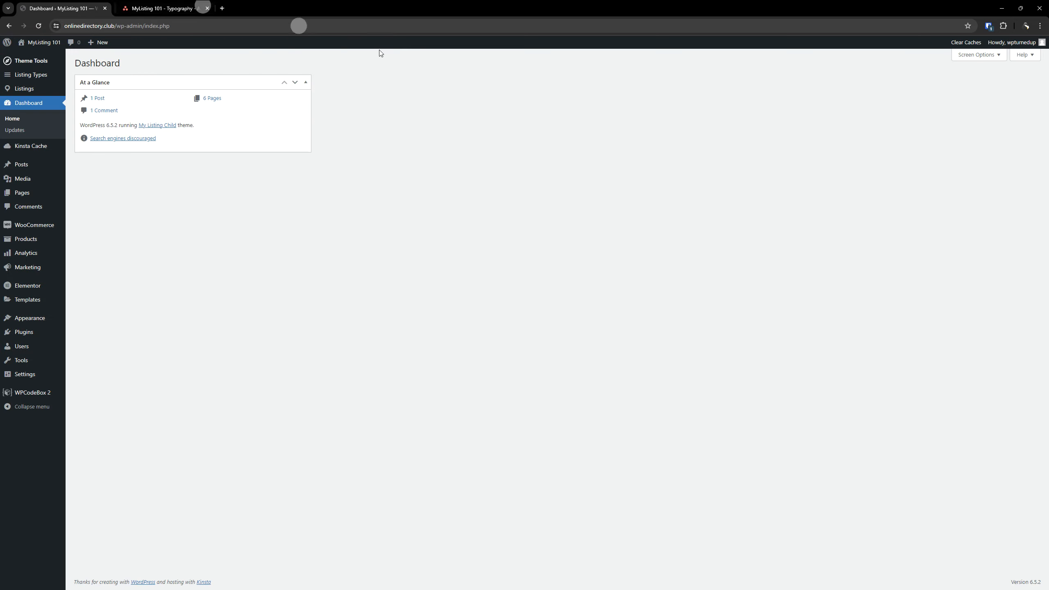
# Bring the Canvas demo site at canvas.mylisting.club into this window, review its homepage text down to the Reach Further section, and close it.
pyautogui.click(220, 7)
pyautogui.moveTo(238, 8); pyautogui.dragTo(1048, 100)
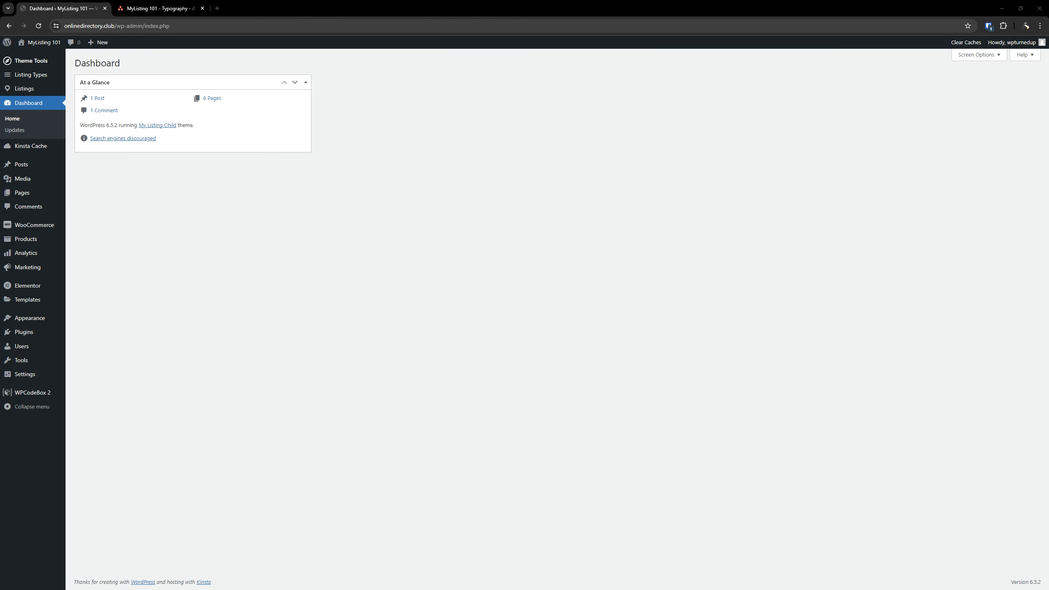
pyautogui.moveTo(1048, 52); pyautogui.dragTo(121, 1)
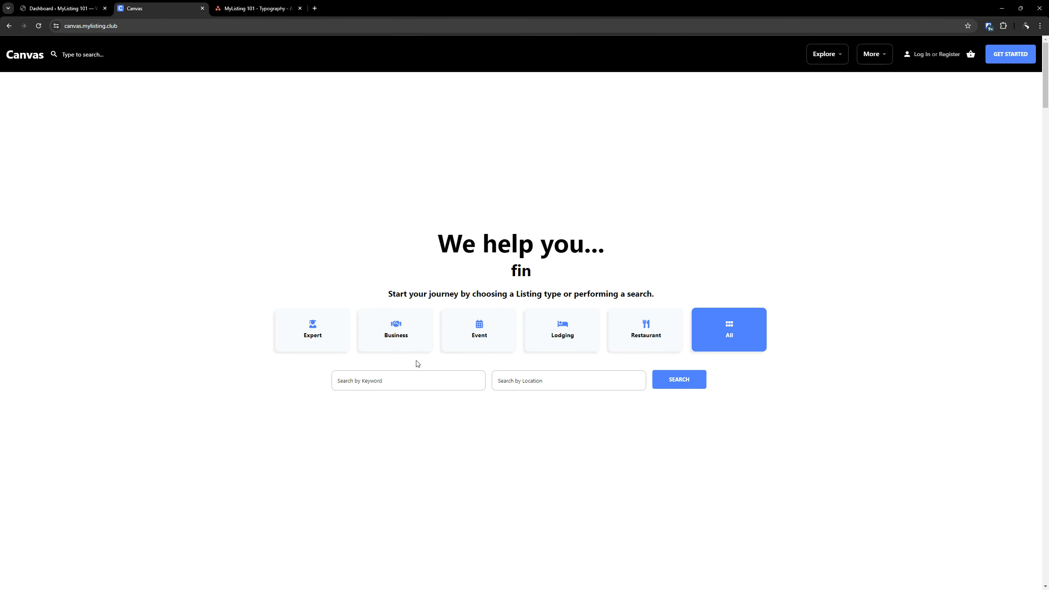
pyautogui.scroll(-1, 265, 400)
pyautogui.scroll(-18, 265, 400)
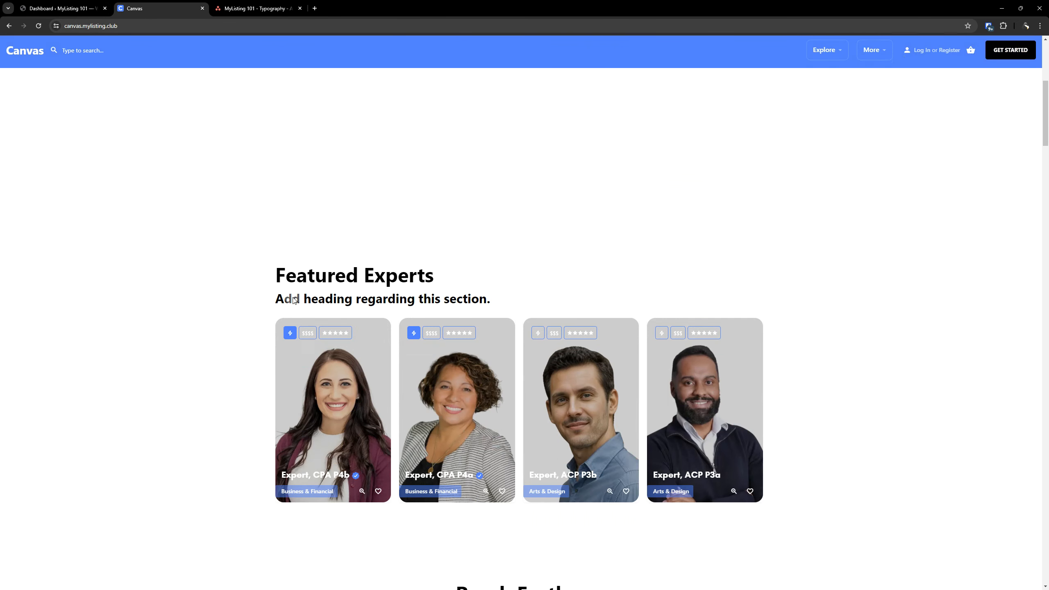
pyautogui.scroll(-3, 298, 302)
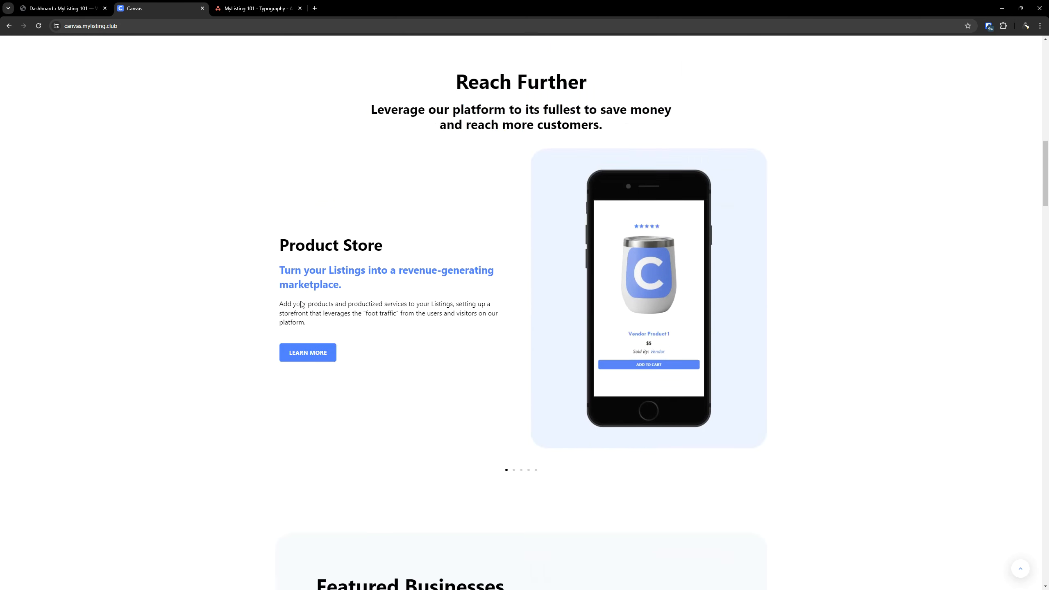
pyautogui.scroll(20, 297, 306)
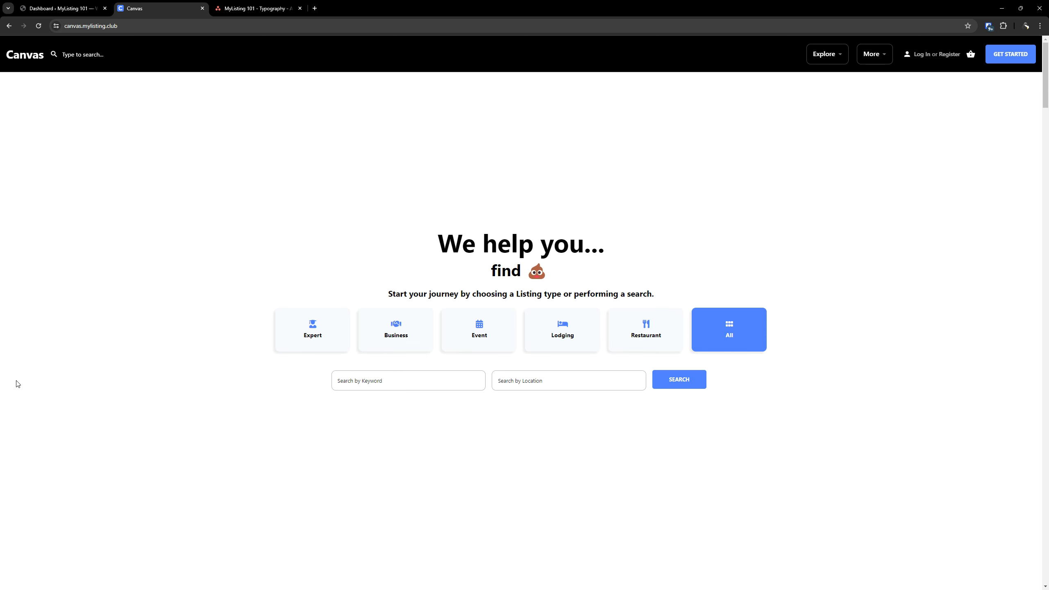
pyautogui.click(202, 8)
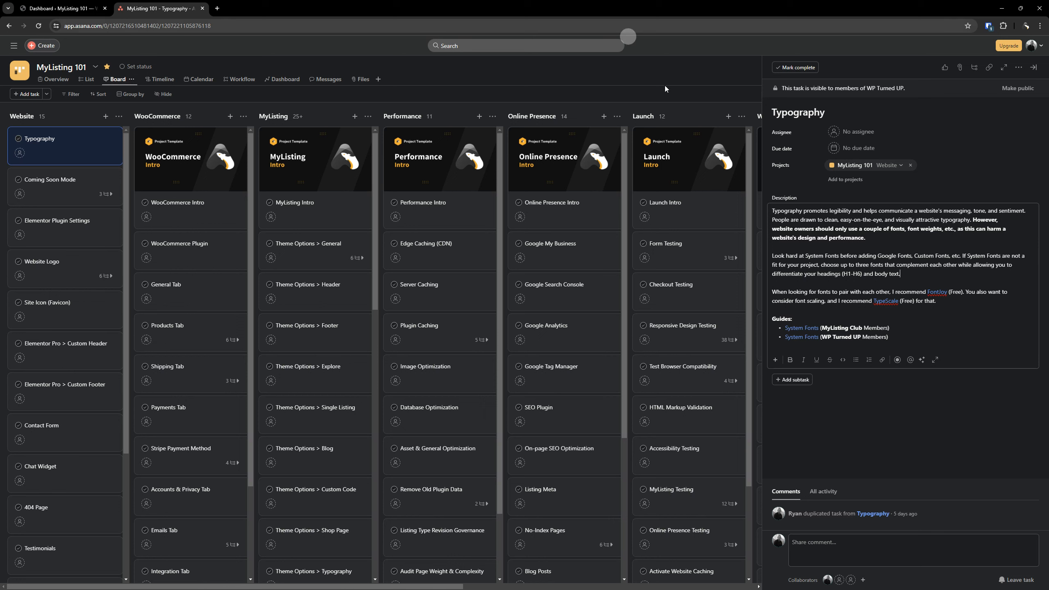
# Open the TypeScale site from the Typography task description and set the scale to 1.250 – Major Third.
pyautogui.moveTo(889, 302)
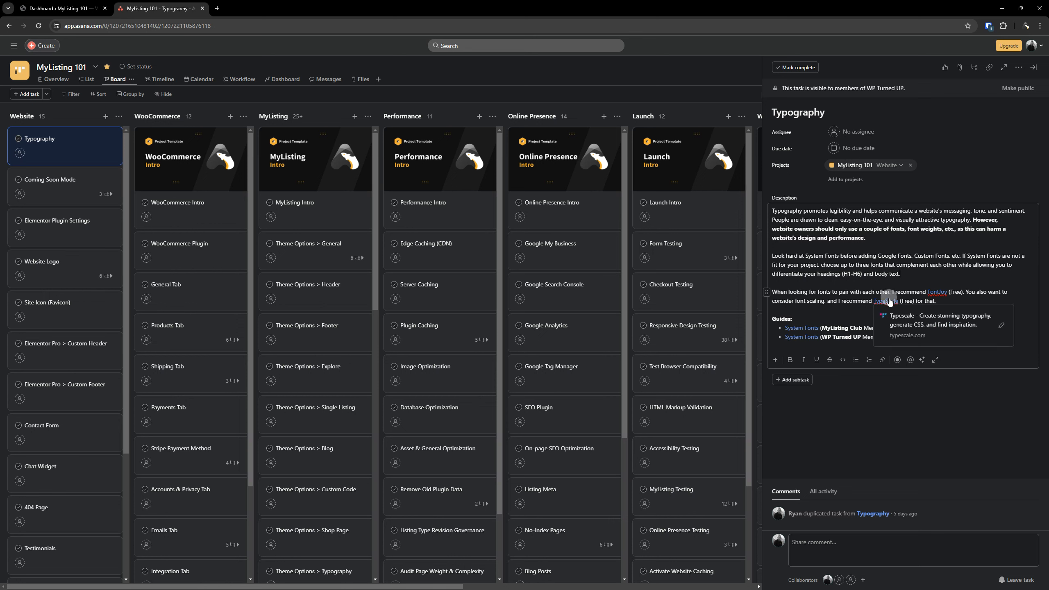
pyautogui.click(887, 302)
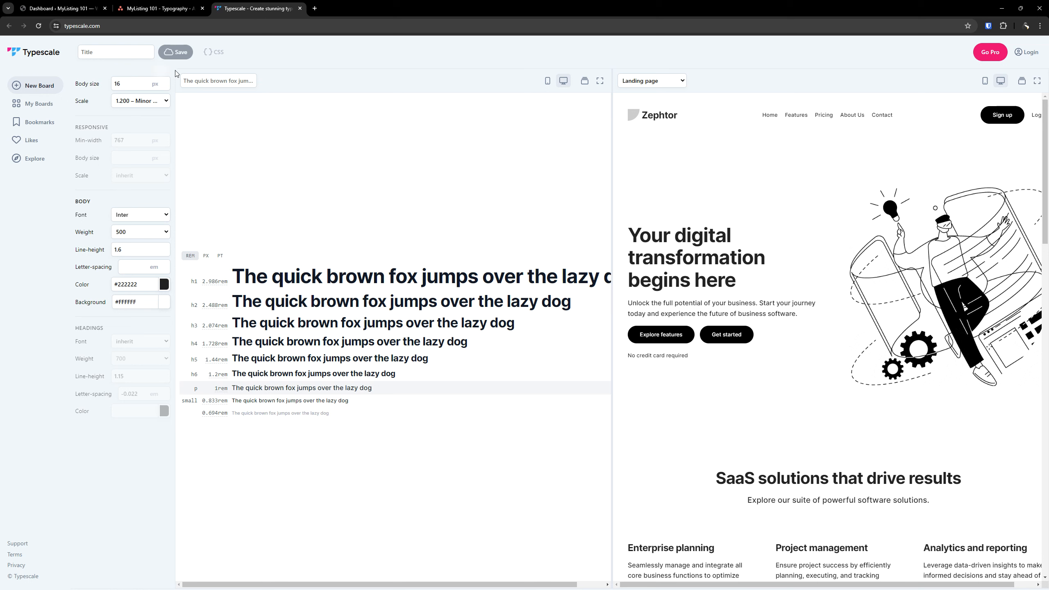
pyautogui.click(134, 104)
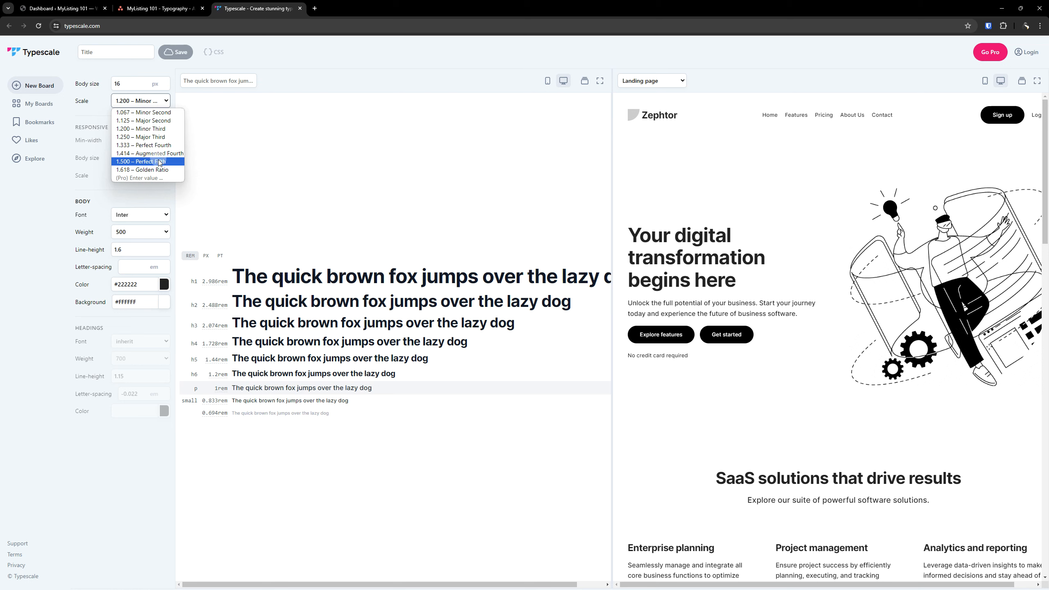
pyautogui.click(163, 137)
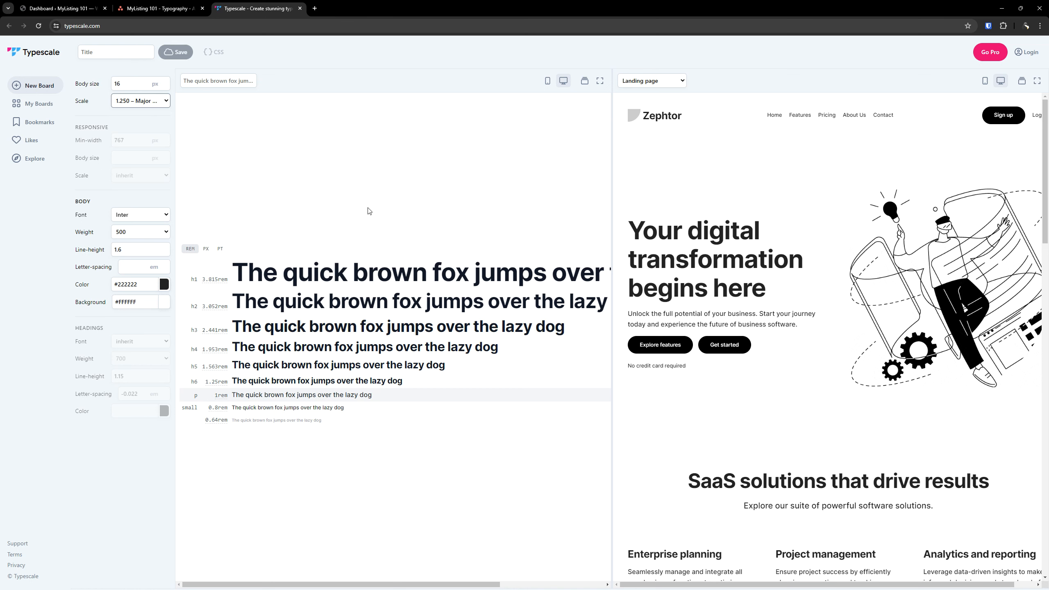
pyautogui.moveTo(124, 84); pyautogui.dragTo(102, 85)
pyautogui.click(466, 518)
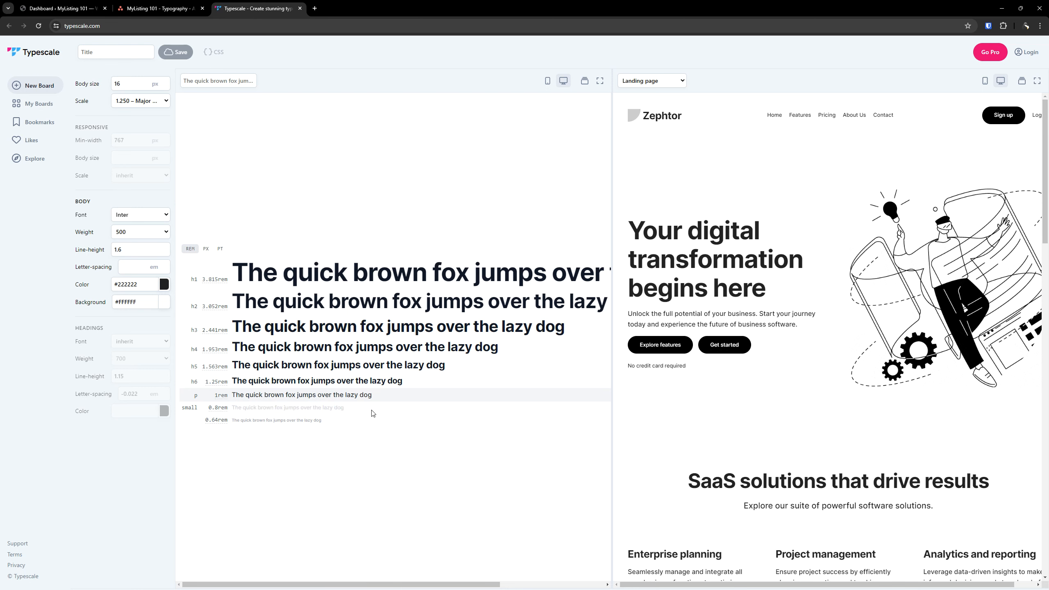
# Try the 1.618 – Golden Ratio scale, then return to 1.250 – Major Third and leave the body size unedited.
pyautogui.click(123, 104)
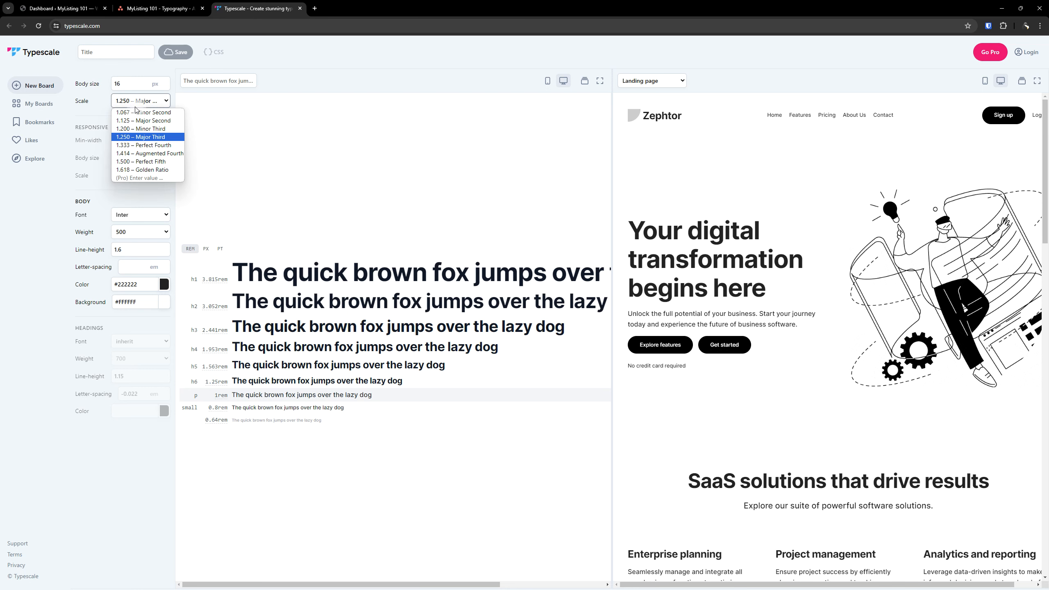
pyautogui.click(147, 170)
pyautogui.click(141, 103)
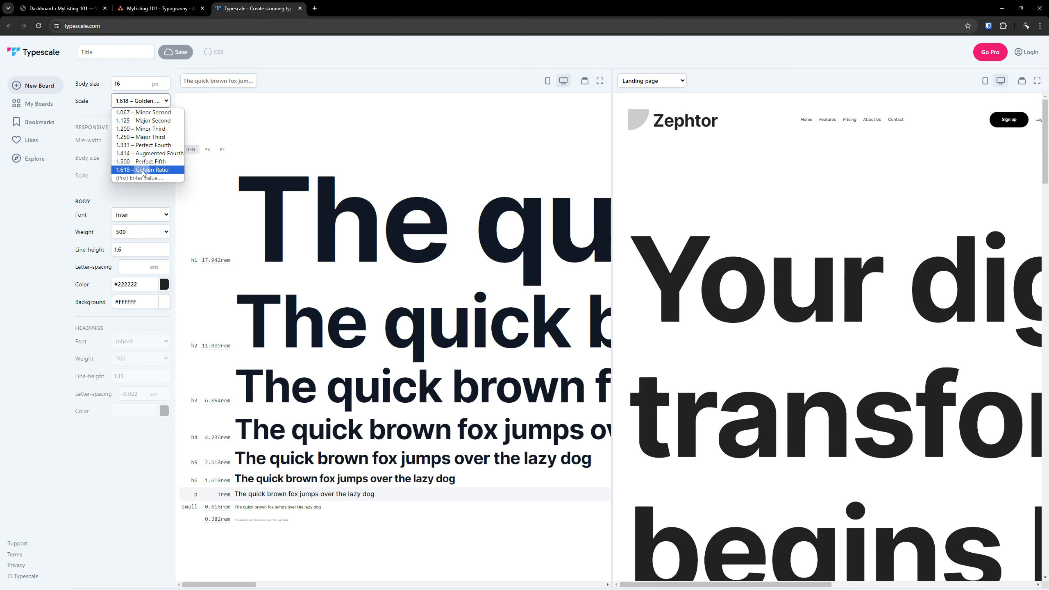
pyautogui.click(418, 554)
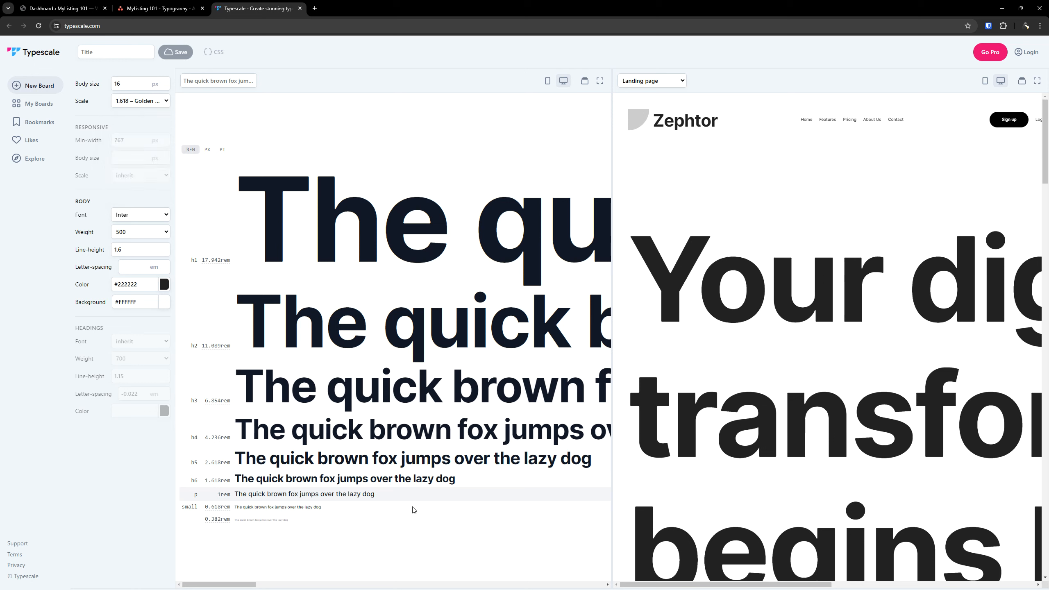
pyautogui.click(140, 102)
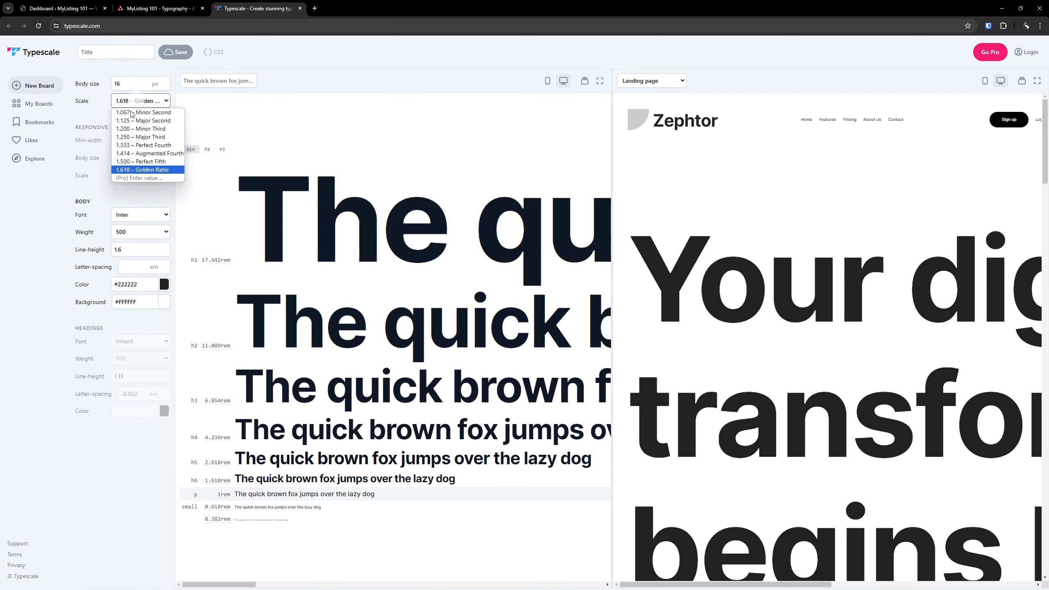
pyautogui.click(160, 140)
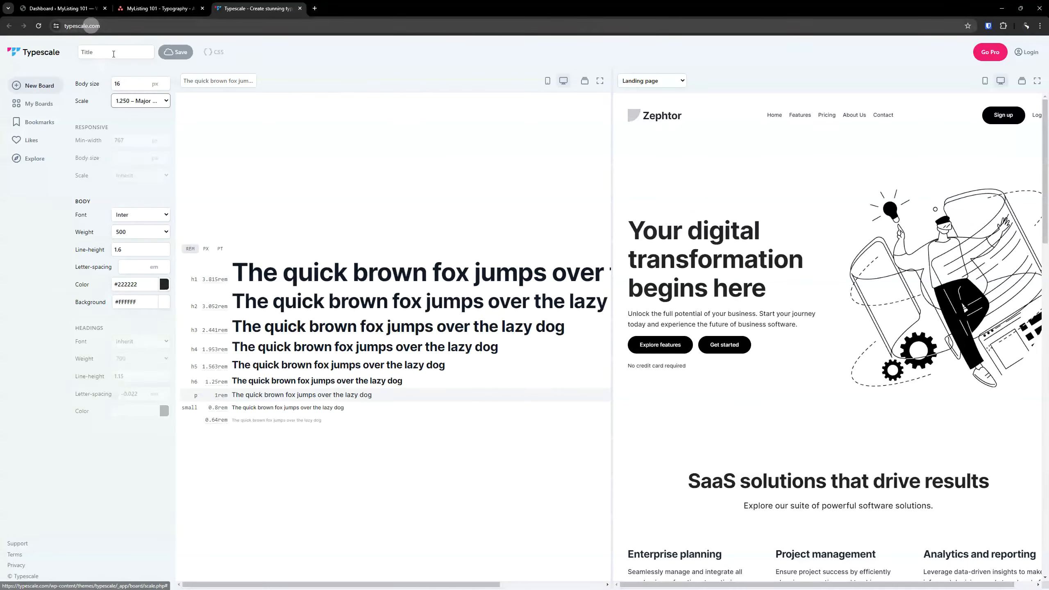
pyautogui.doubleClick(120, 84)
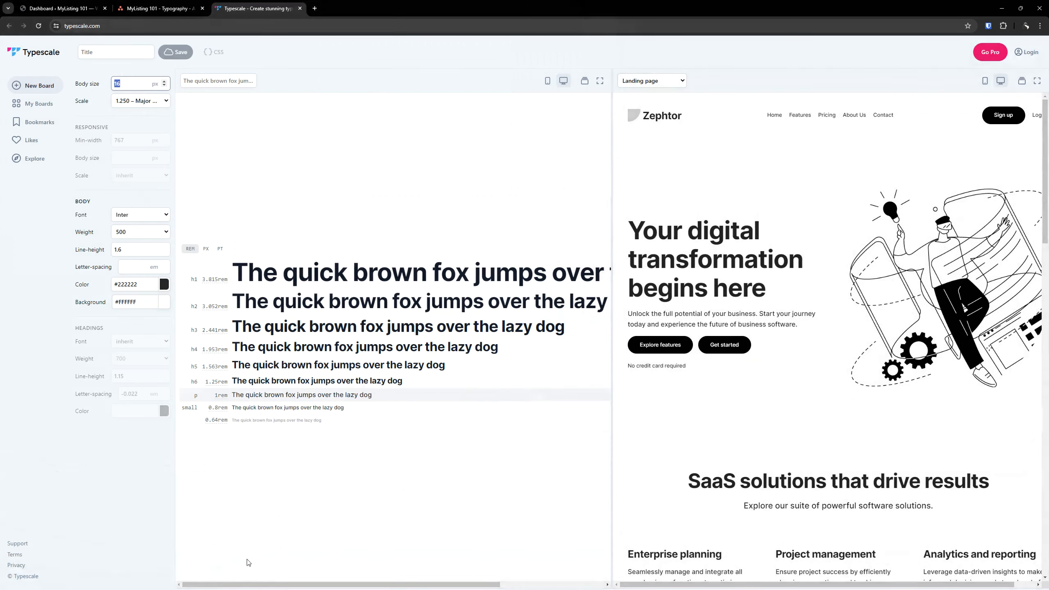
pyautogui.click(349, 518)
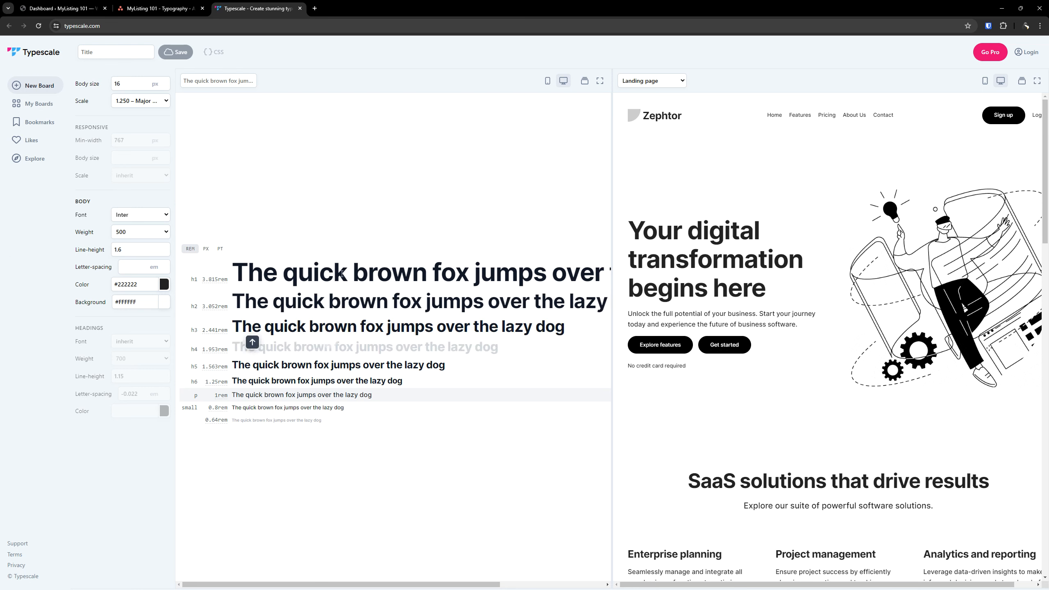
# From the WordPress Pages list, open the Home page with Elementor in a new tab and bring that tab forward.
pyautogui.click(62, 8)
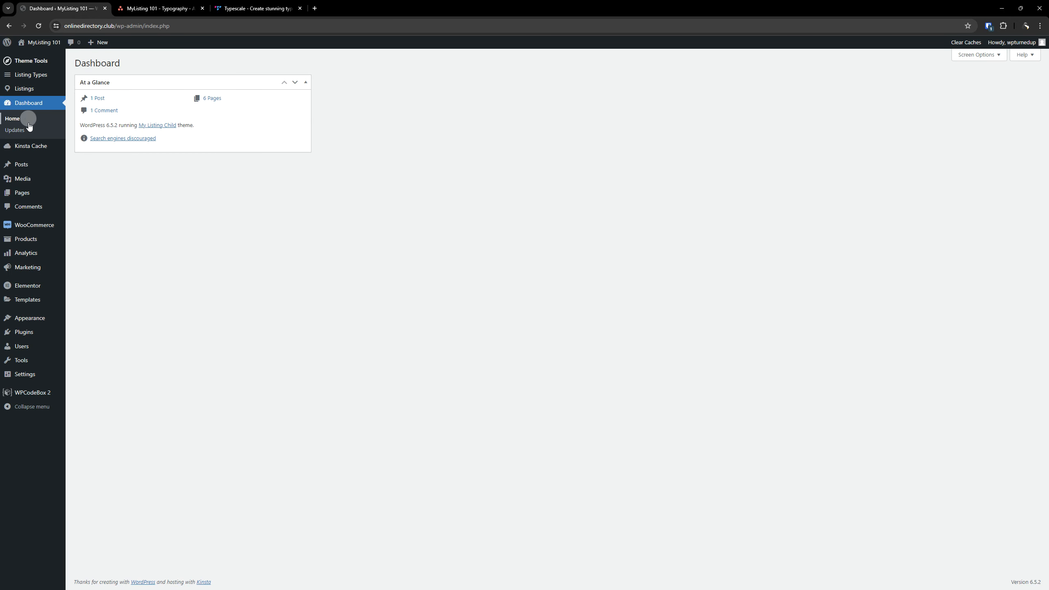
pyautogui.click(20, 194)
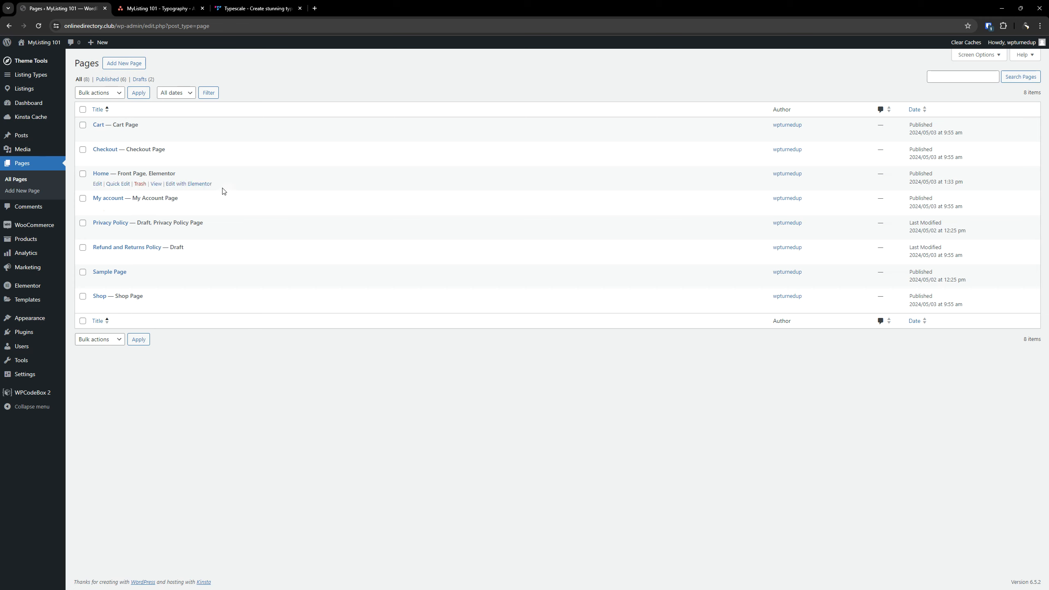
pyautogui.rightClick(188, 184)
pyautogui.click(229, 191)
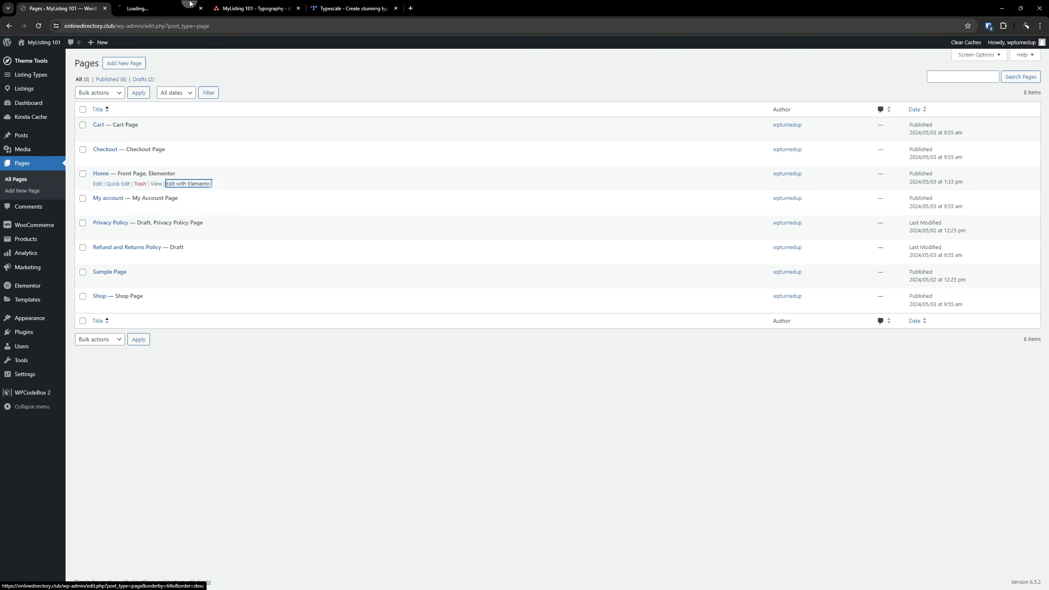
pyautogui.click(190, 6)
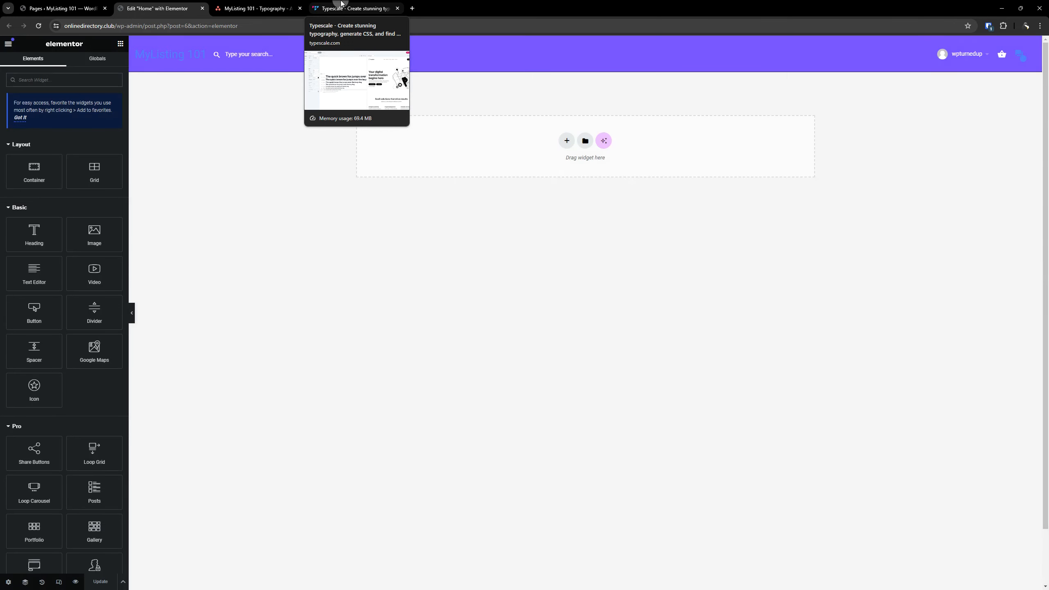
pyautogui.click(343, 6)
pyautogui.click(256, 9)
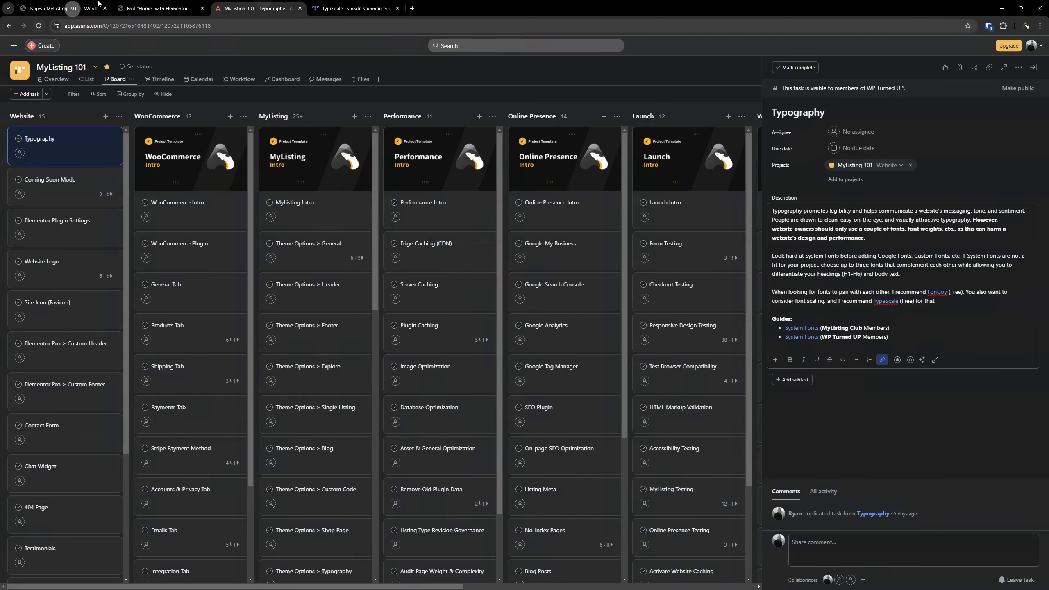
pyautogui.click(169, 8)
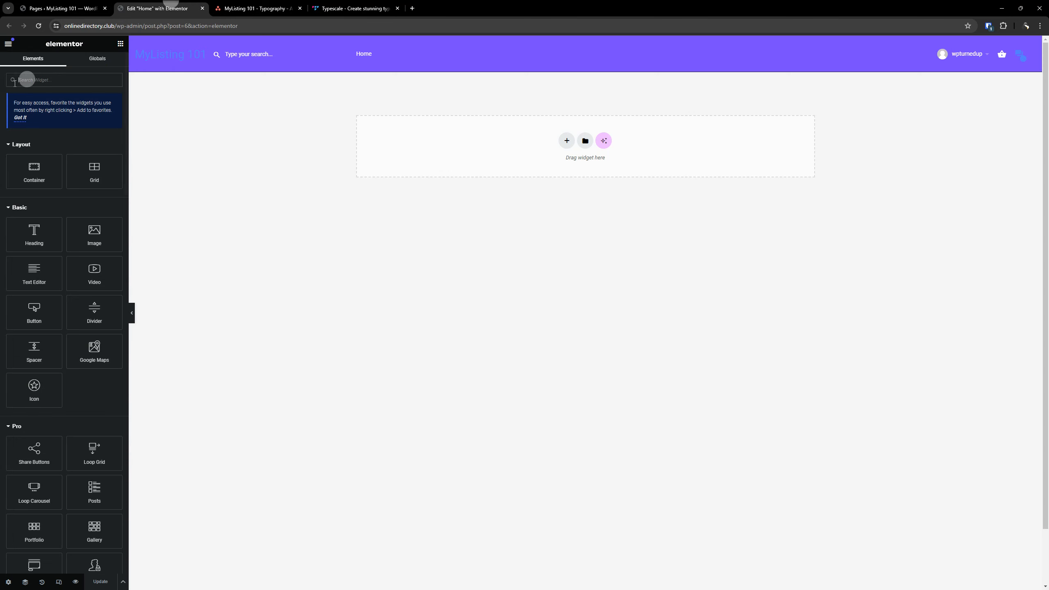
# Open Elementor's Site Settings and go to the Typography theme style settings.
pyautogui.click(8, 45)
pyautogui.click(39, 83)
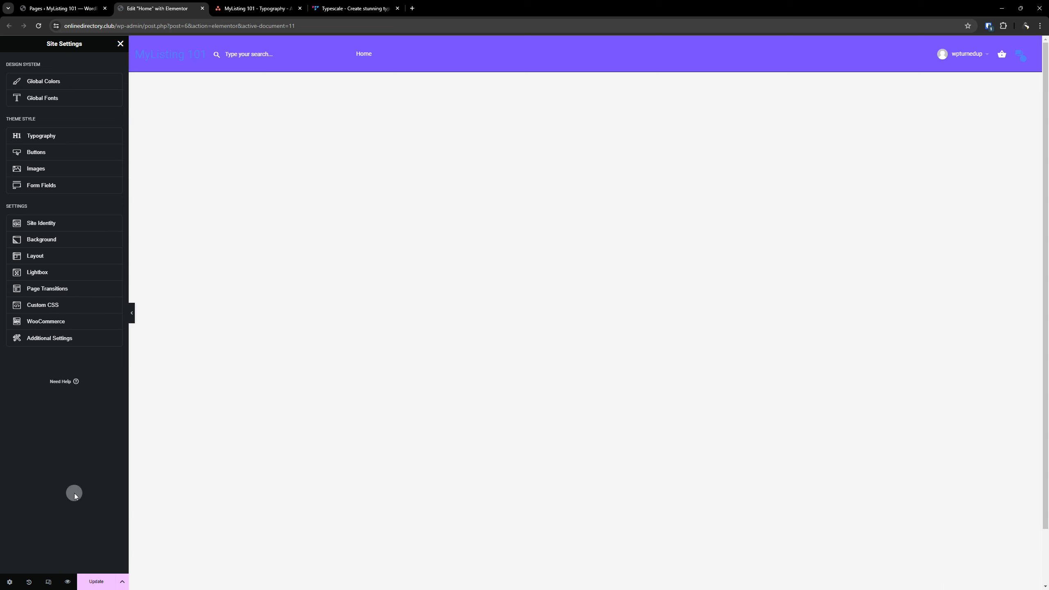
pyautogui.click(45, 141)
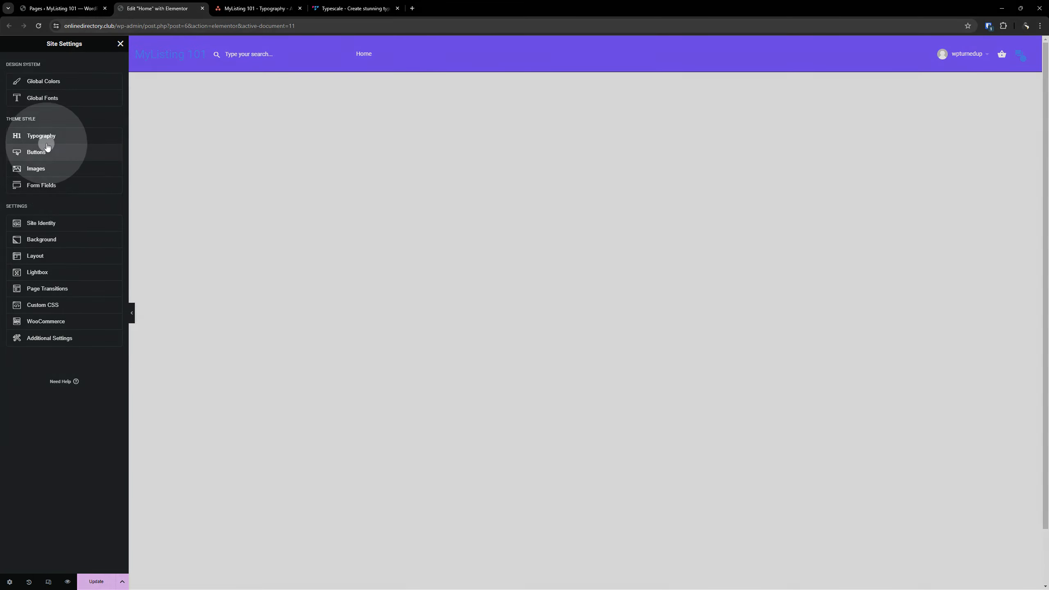
pyautogui.press('ctrl')
pyautogui.press('ctrl')
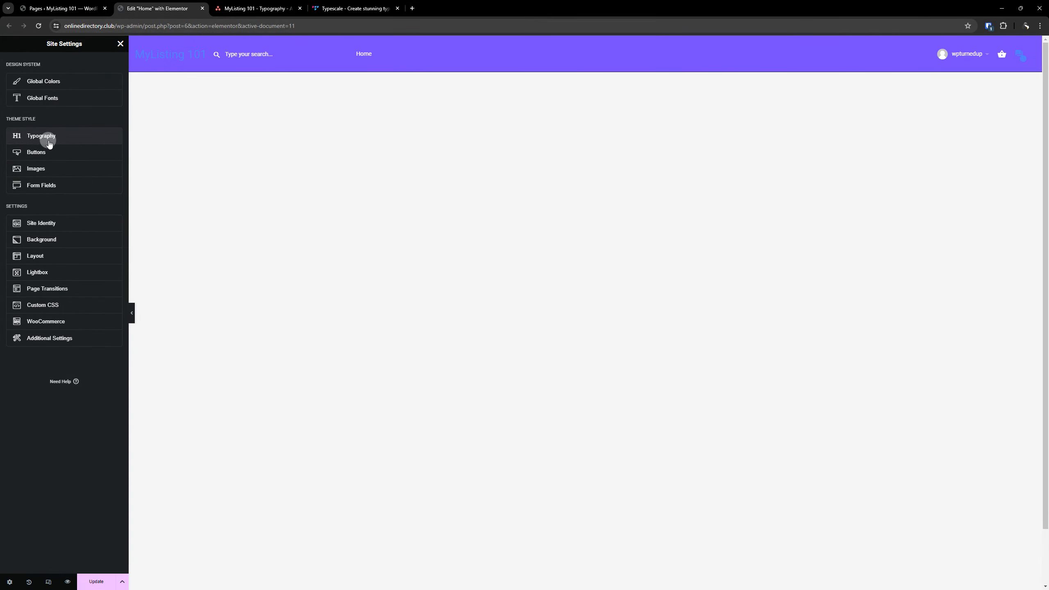
pyautogui.click(50, 142)
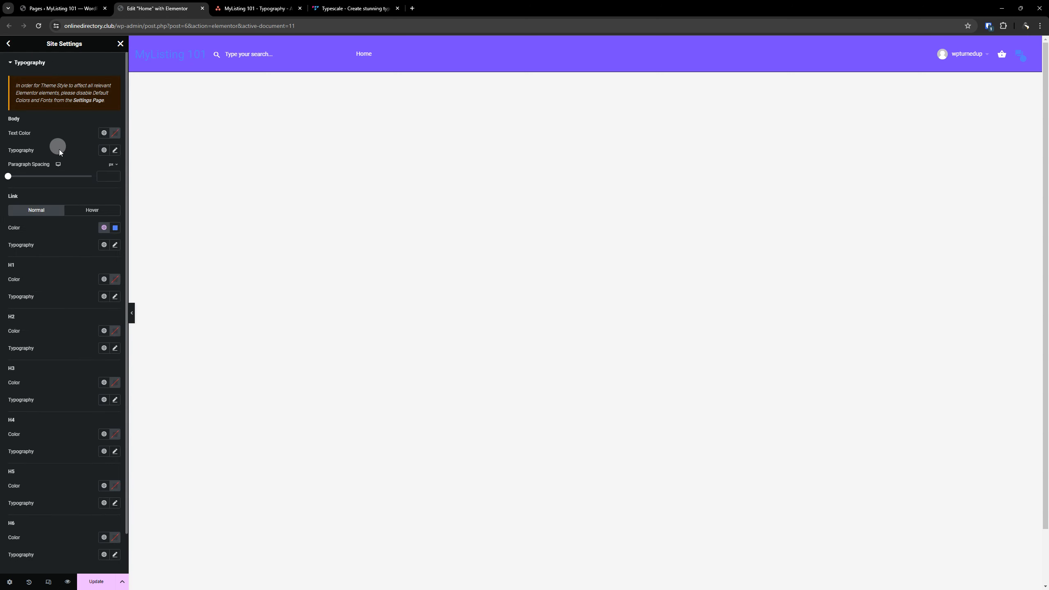
# Review the Typography settings for the body, links and headings H1 to H6.
pyautogui.scroll(-1, 81, 337)
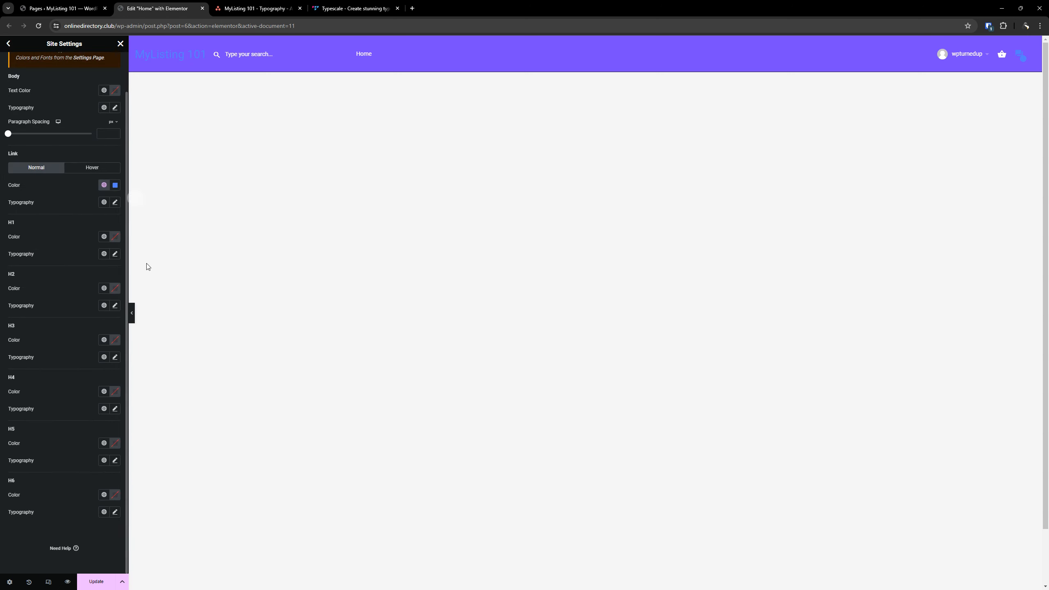
pyautogui.click(14, 225)
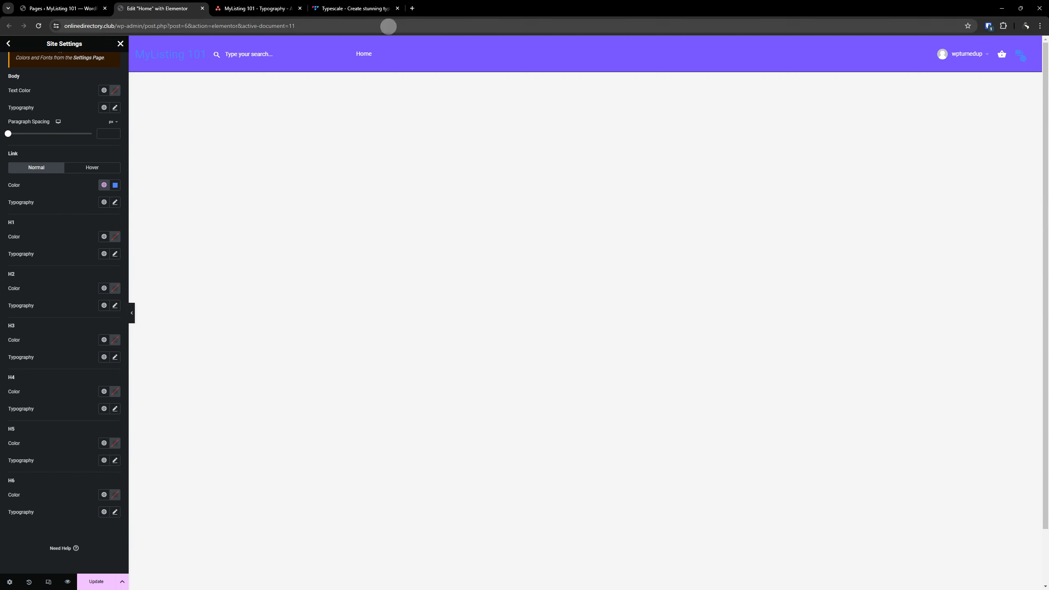
pyautogui.click(414, 8)
pyautogui.moveTo(414, 7); pyautogui.dragTo(1048, 83)
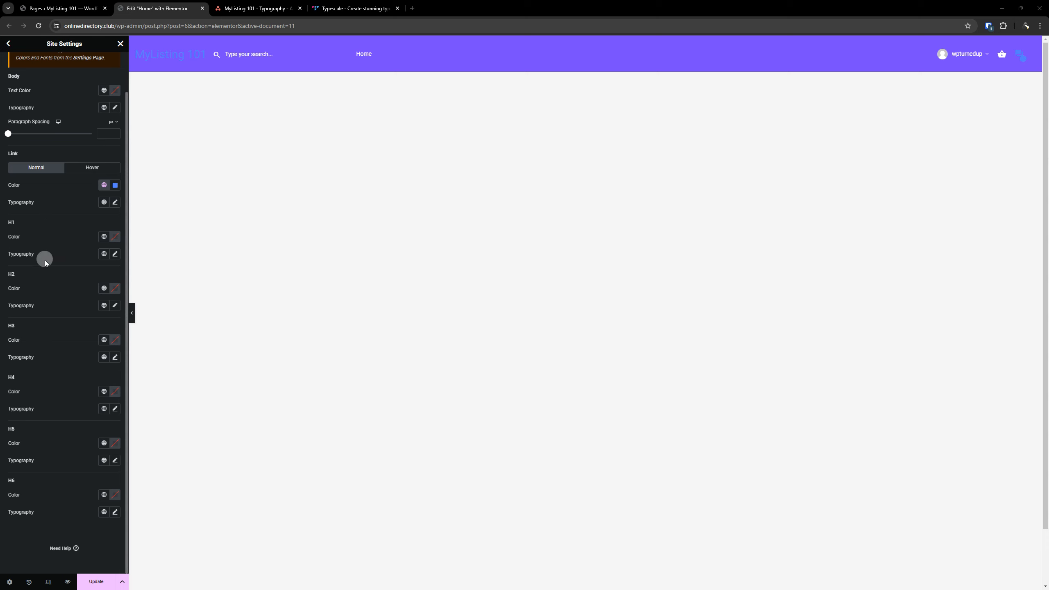
pyautogui.scroll(1, 46, 248)
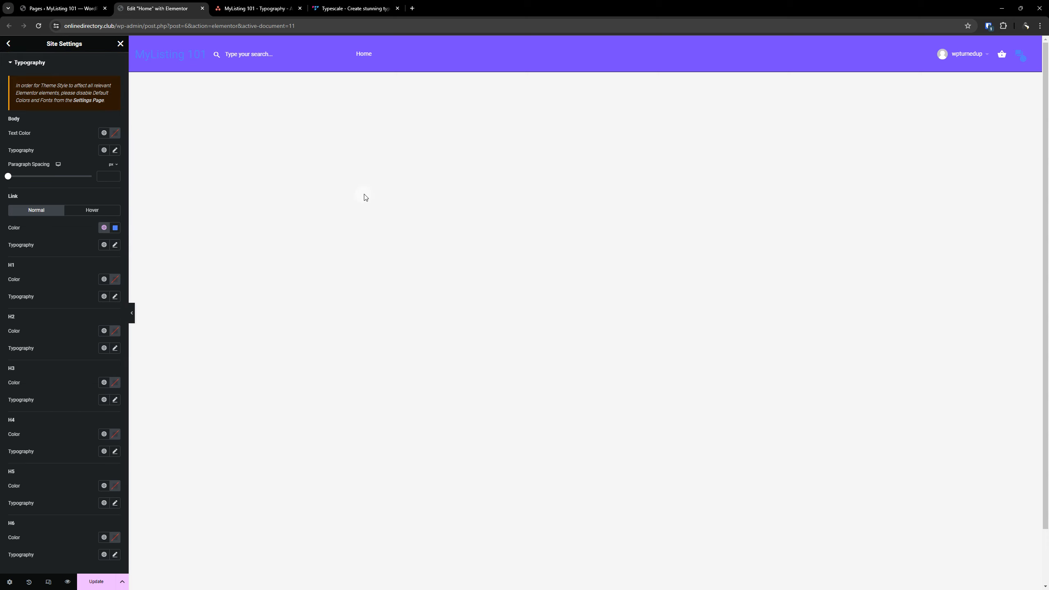
# Switch to the MyListing 101 Asana board, close the Typography task's details and delete that task from the Website column.
pyautogui.click(260, 8)
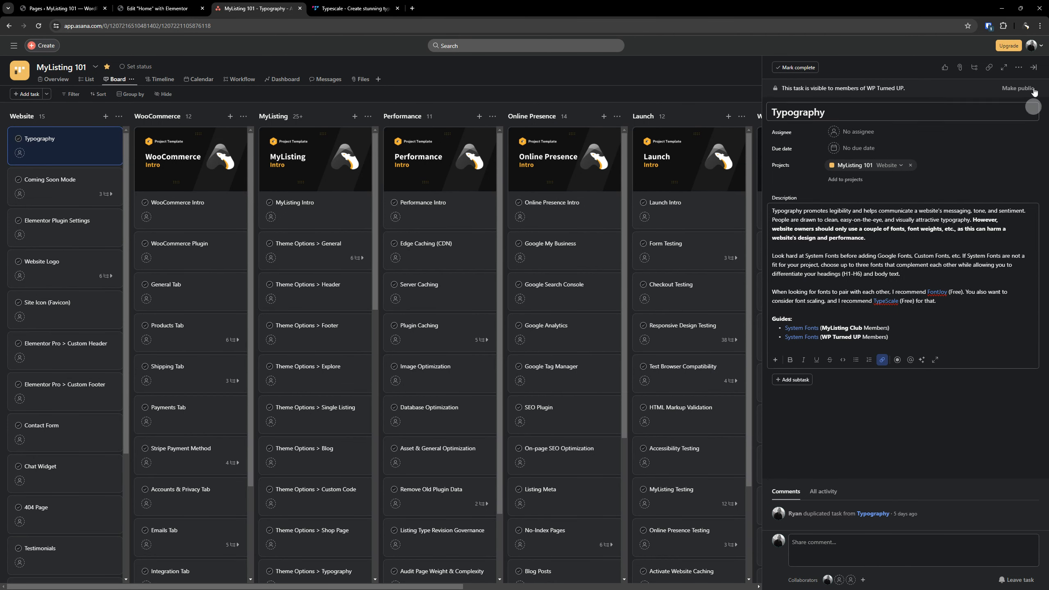
pyautogui.click(1034, 67)
pyautogui.rightClick(71, 152)
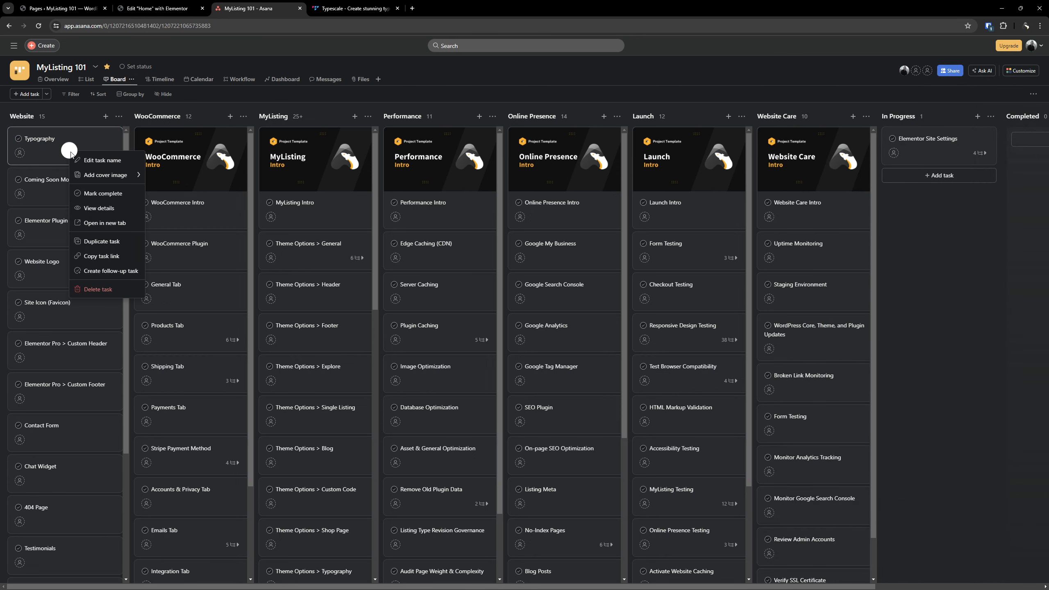
pyautogui.click(105, 289)
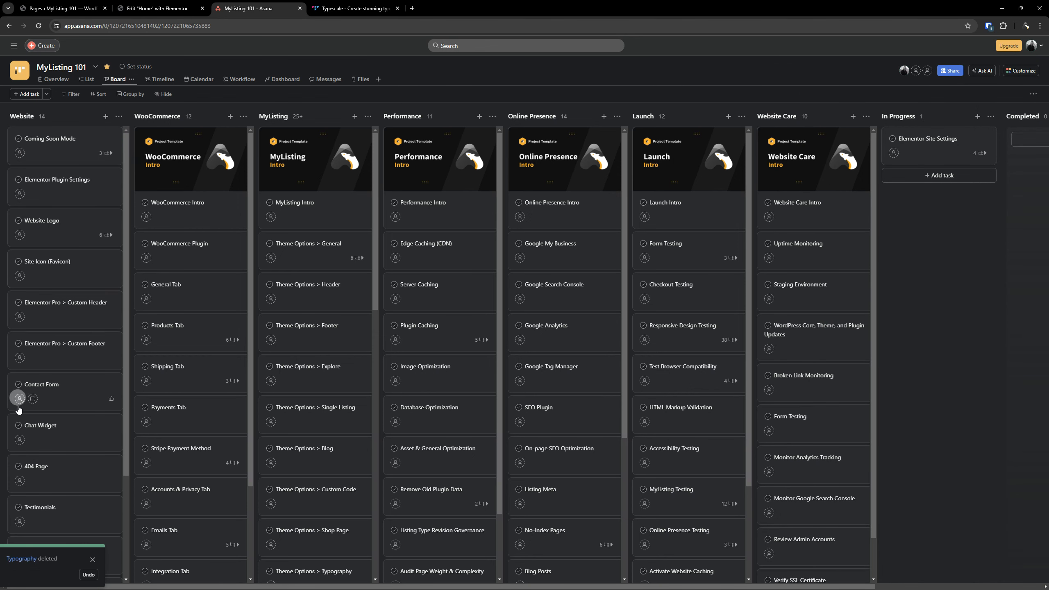
# Open the Elementor Site Settings task under In Progress and review its Global Fonts, Typography and Layout notes and subtasks.
pyautogui.click(950, 145)
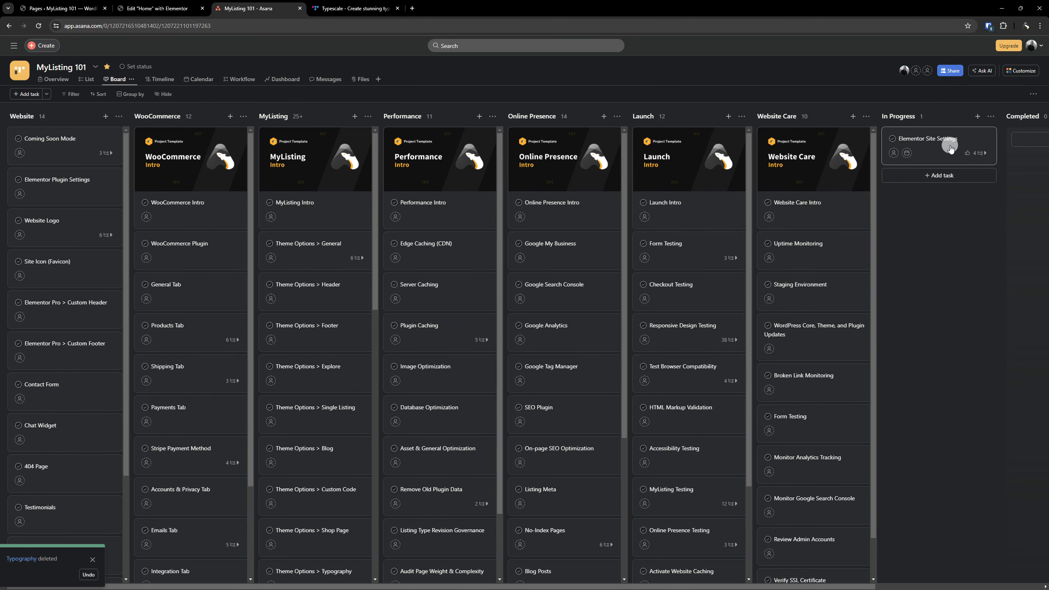
pyautogui.scroll(-4, 837, 195)
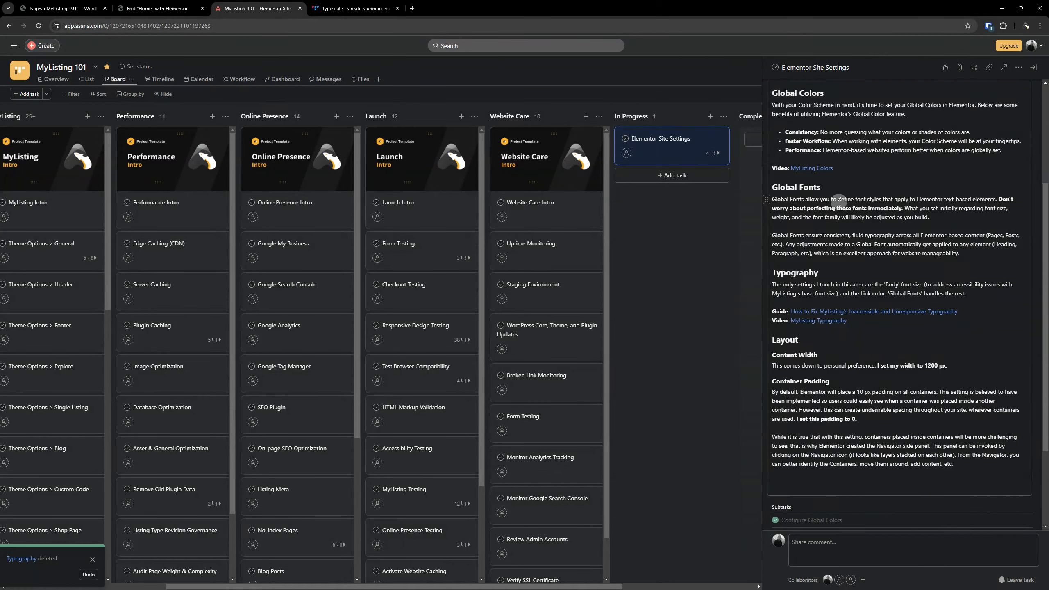
pyautogui.scroll(-3, 838, 201)
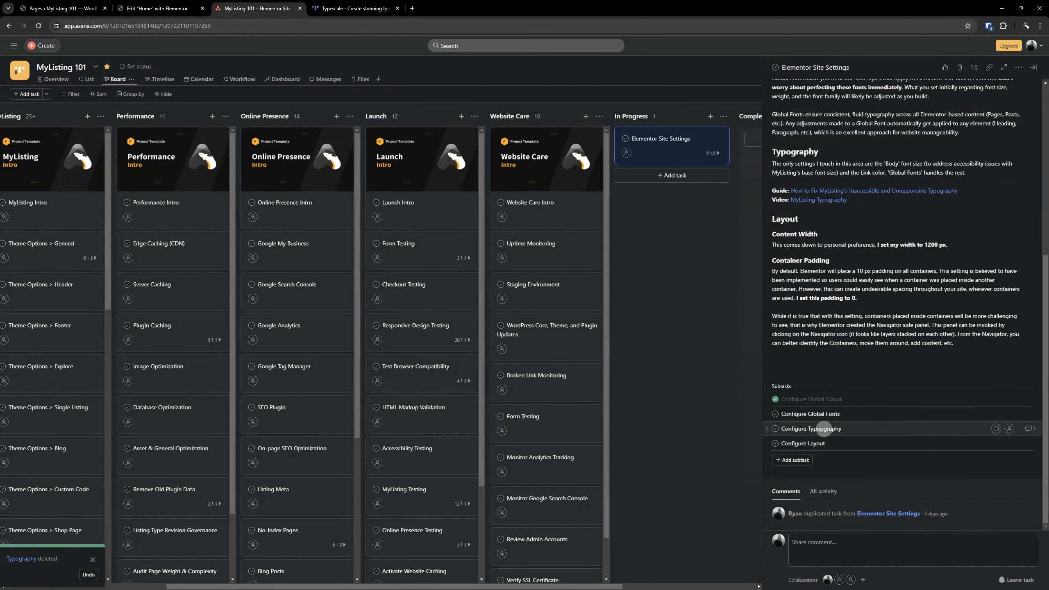
pyautogui.scroll(2, 823, 429)
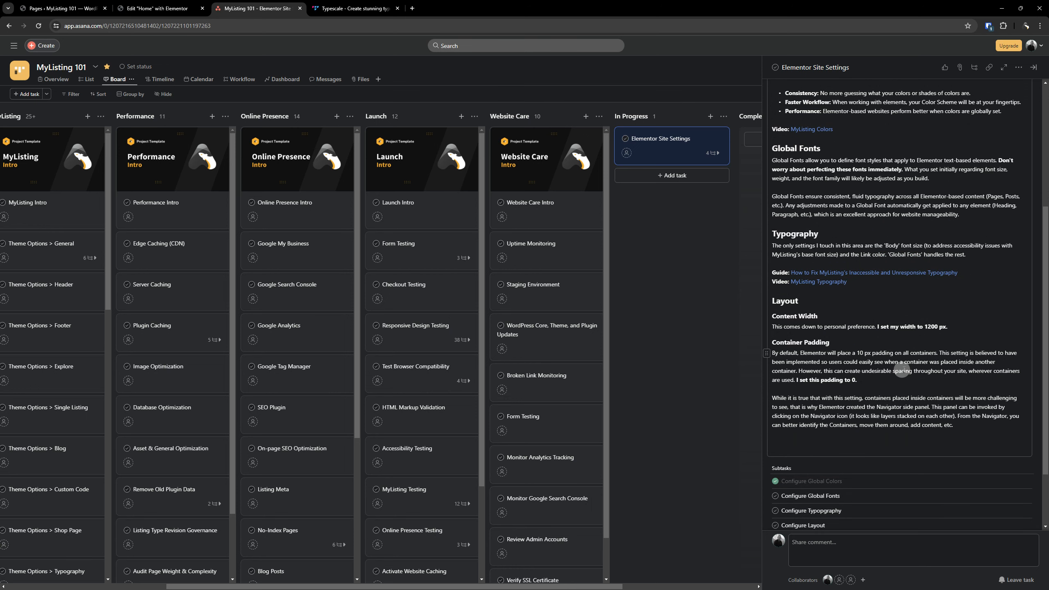
# Return to the Elementor editor for the Home page, leave the Typography settings and open Global Fonts.
pyautogui.click(153, 8)
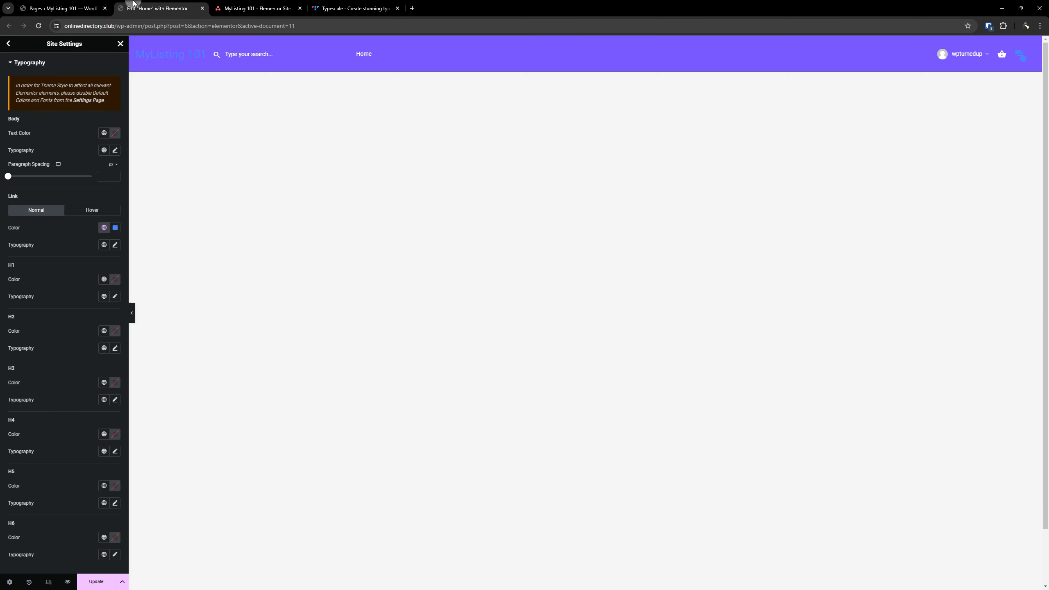
pyautogui.click(8, 43)
pyautogui.click(43, 100)
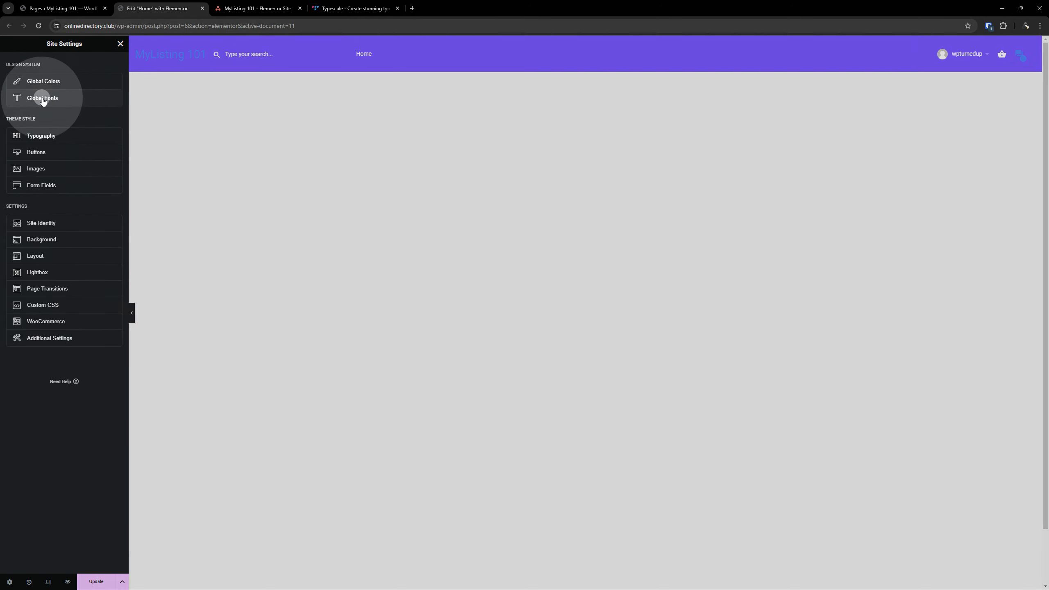
# Open the Typography settings, review the Typography and Layout guidance in the Asana Elementor Site Settings task, and return to the Elementor editor.
pyautogui.click(46, 138)
pyautogui.click(49, 139)
pyautogui.click(254, 8)
pyautogui.click(897, 304)
pyautogui.scroll(-2, 896, 304)
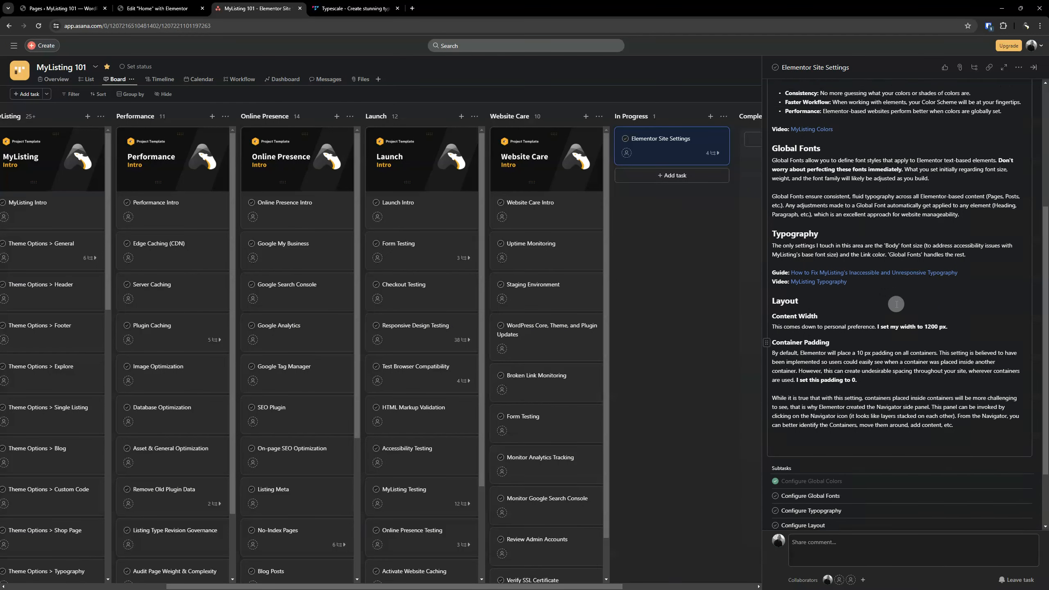
pyautogui.scroll(-1, 897, 304)
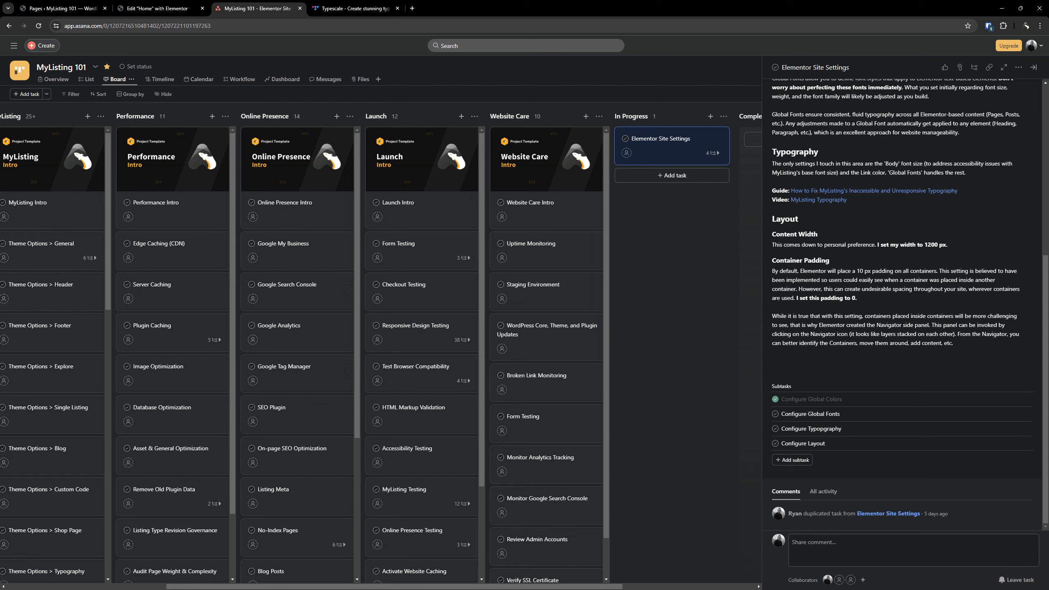
pyautogui.click(895, 166)
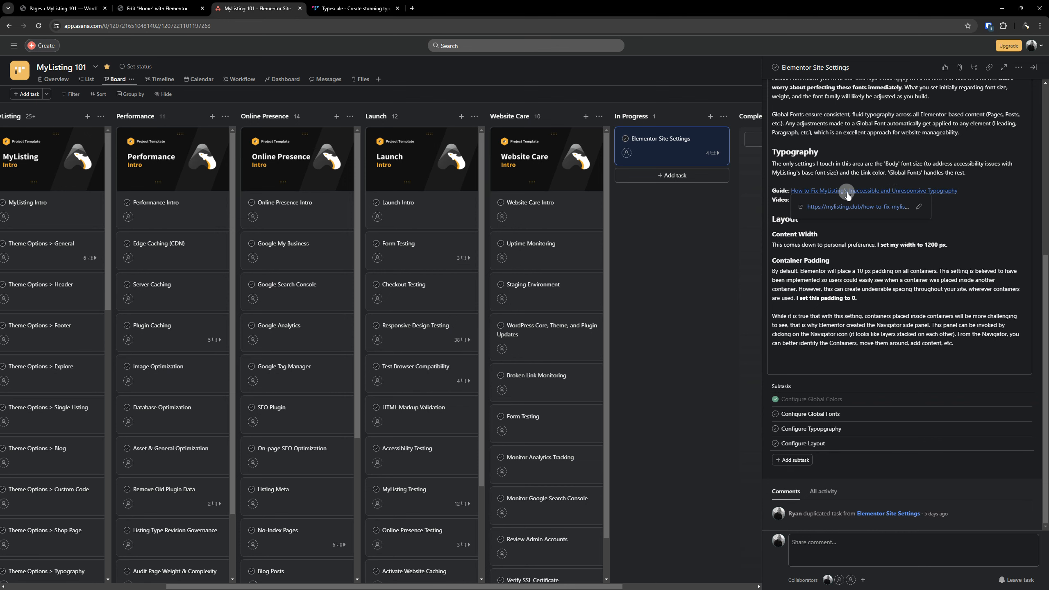
pyautogui.click(833, 193)
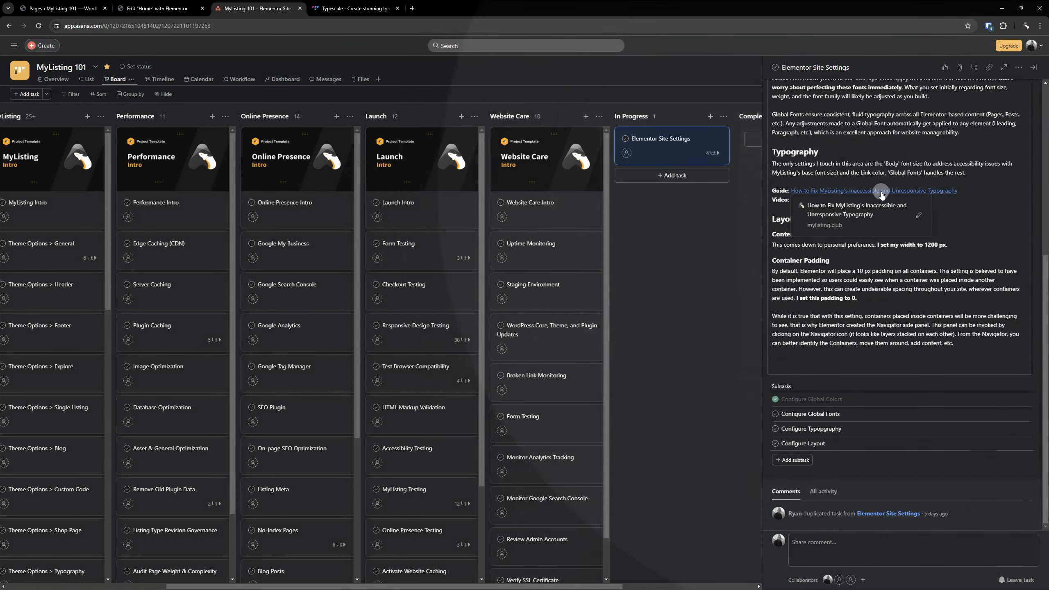
pyautogui.click(900, 169)
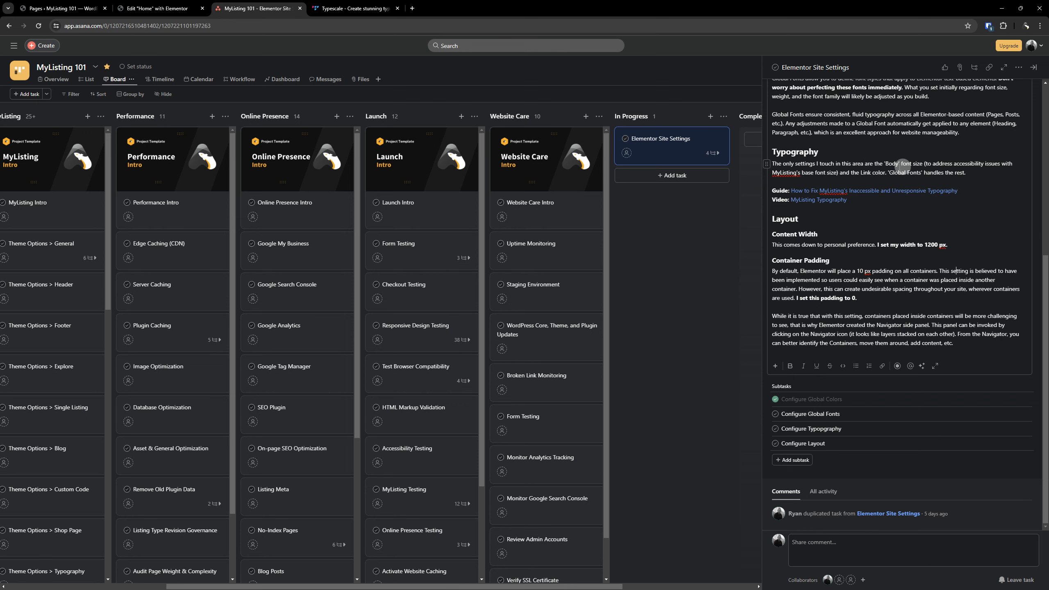
pyautogui.click(144, 9)
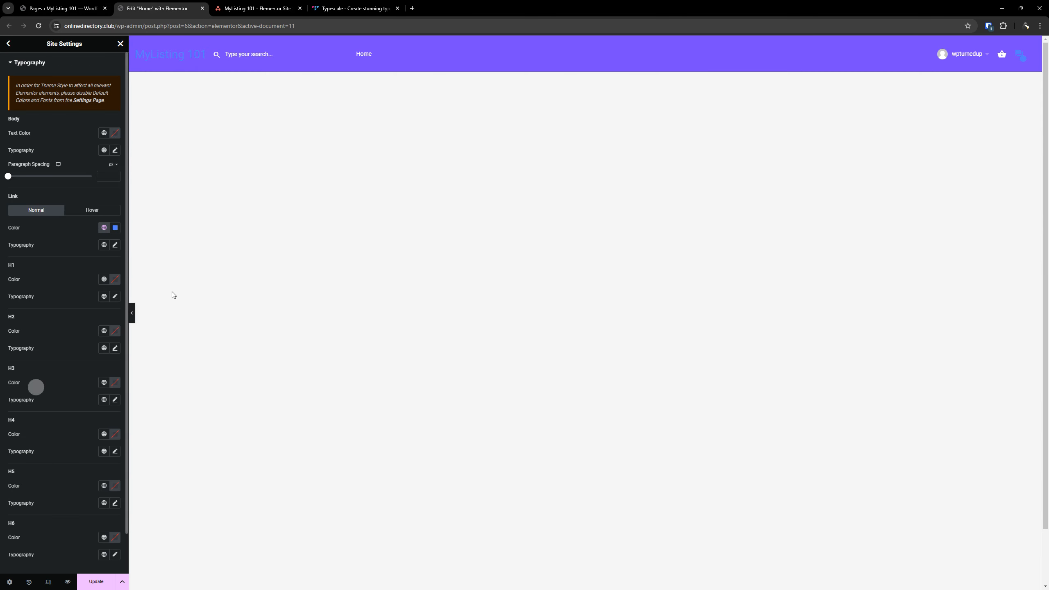
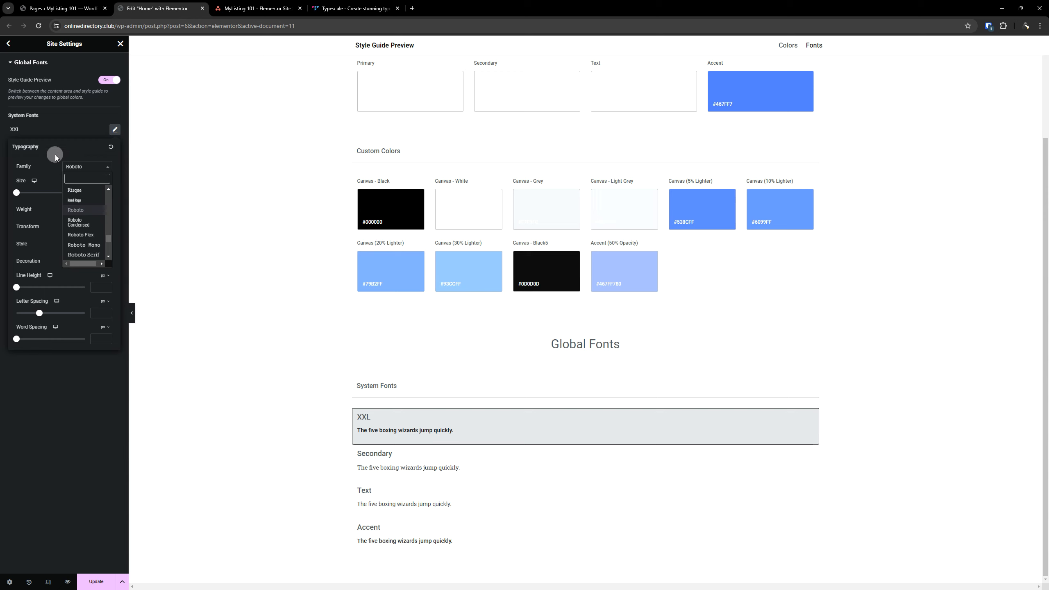
# Set the XXL system font's family to Default and its size to 3.815 rem.
pyautogui.write('def')
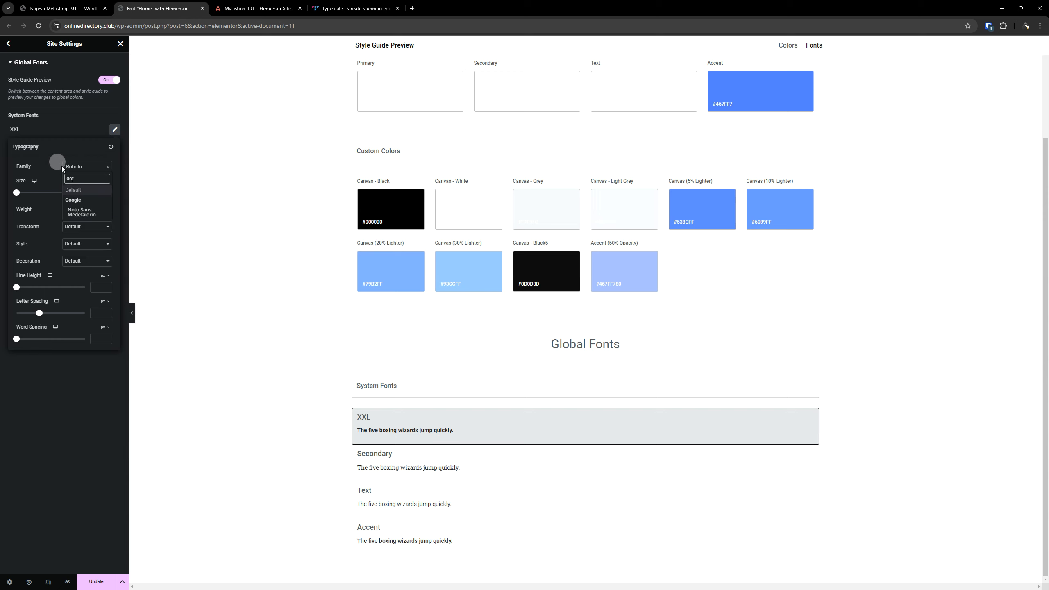
pyautogui.click(75, 190)
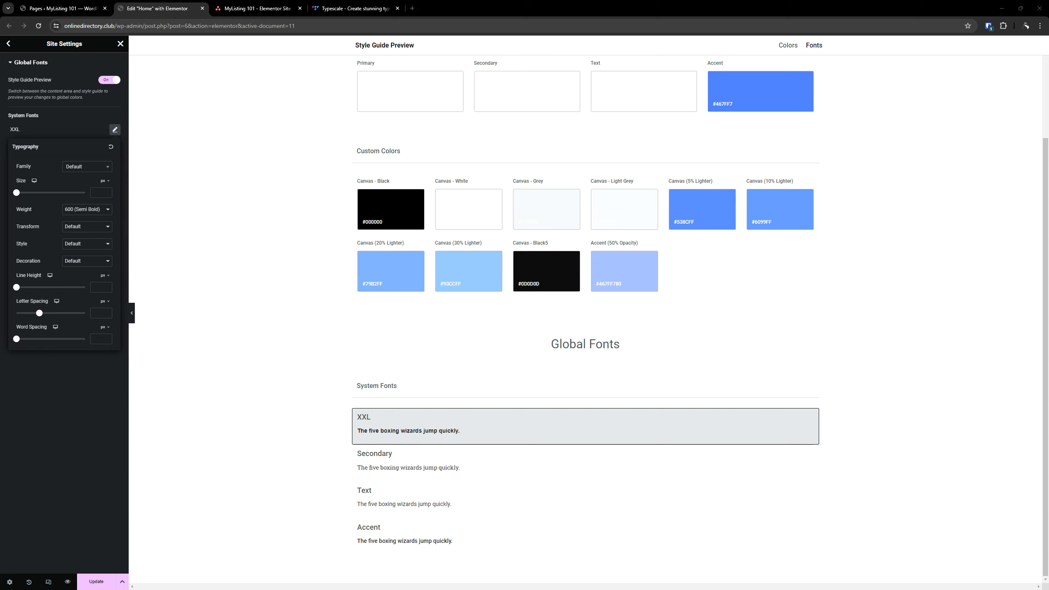
pyautogui.click(104, 181)
pyautogui.click(103, 205)
pyautogui.click(97, 193)
pyautogui.write('3.815')
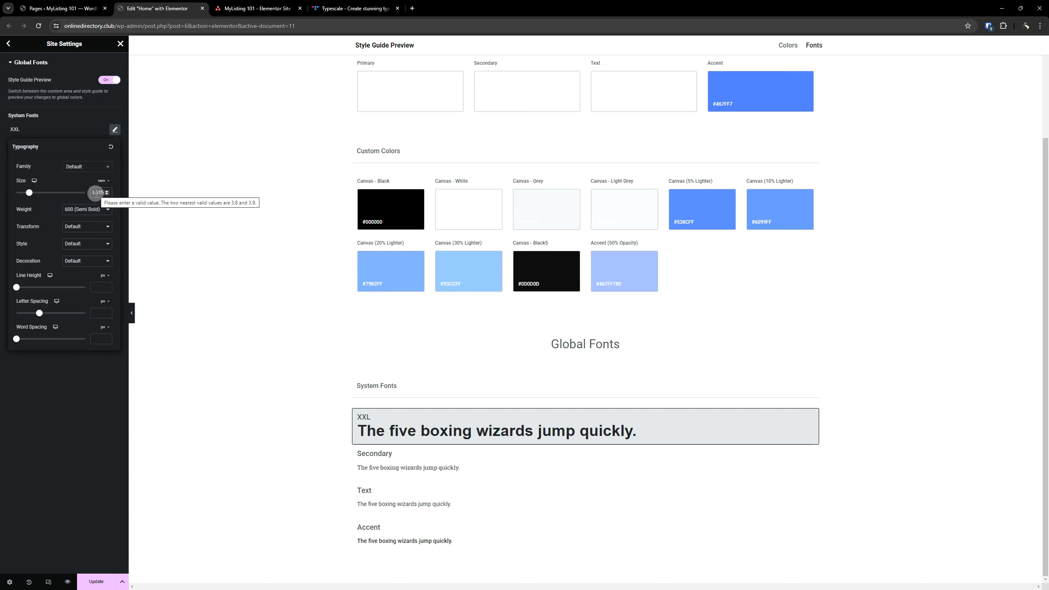
# Switch to Typescale to check the heading sizes of the 1.250 scale against the XXL size, and return to the Elementor editor.
pyautogui.click(88, 193)
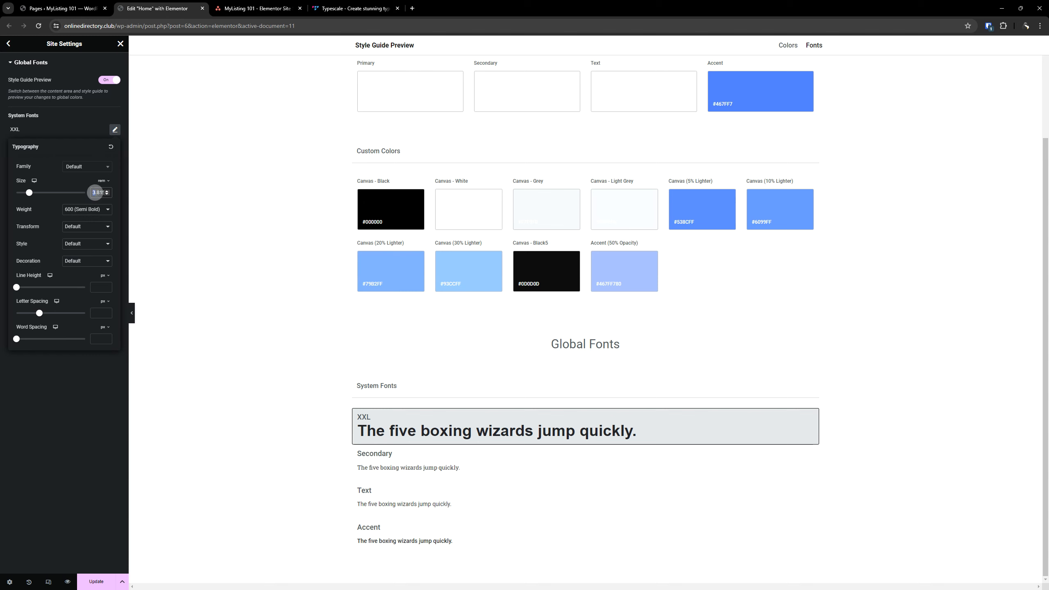
pyautogui.click(349, 5)
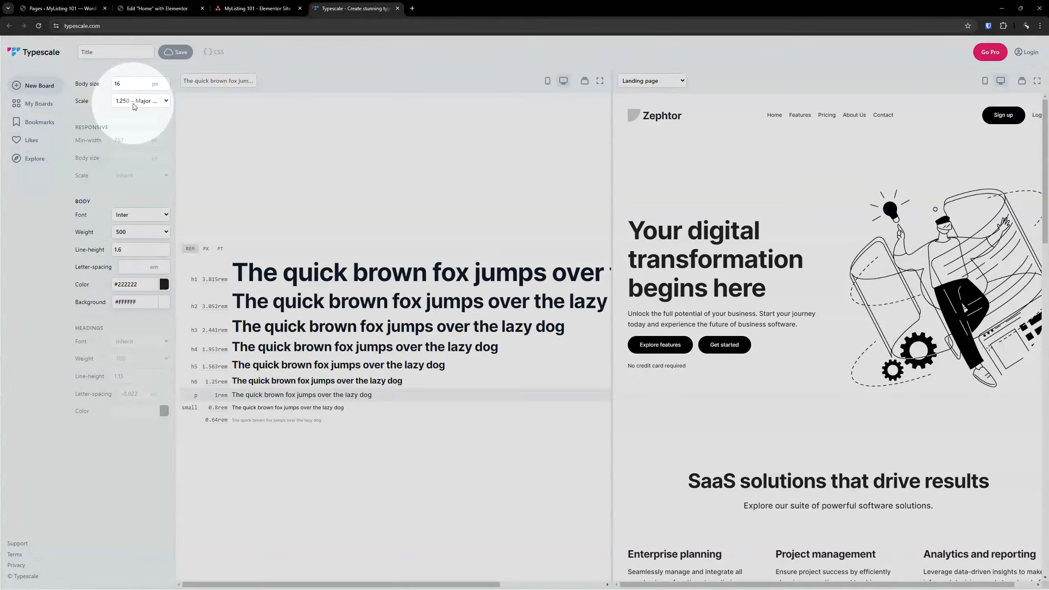
pyautogui.moveTo(321, 281)
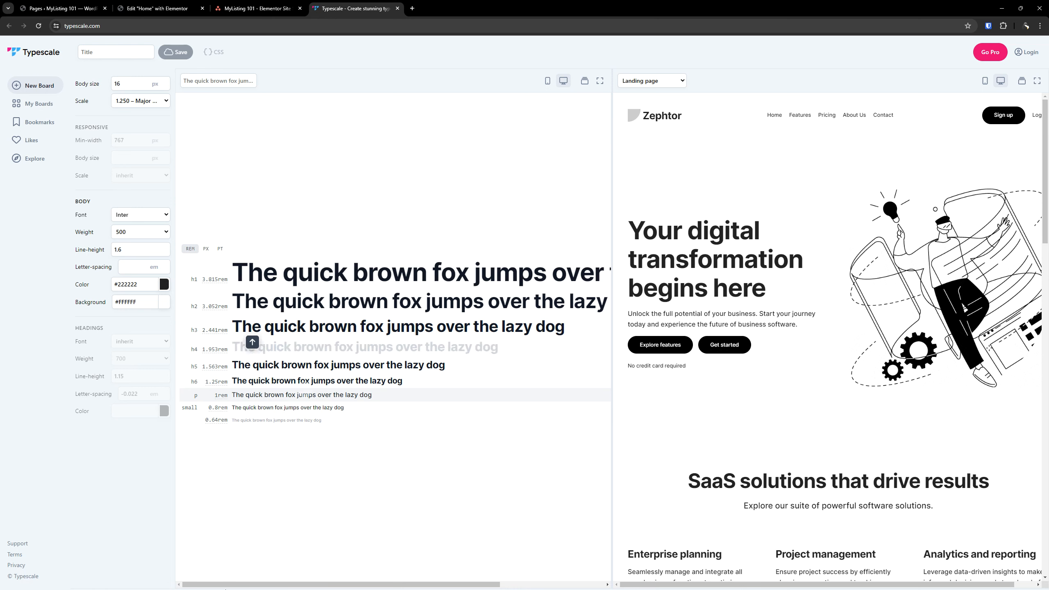
pyautogui.click(155, 8)
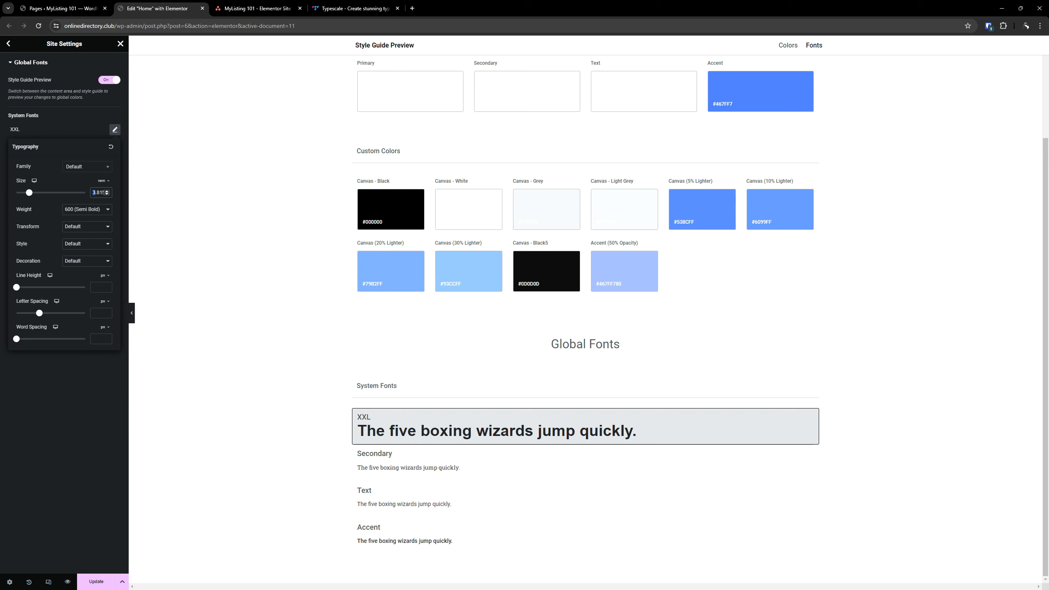
# Set the XXL font's weight to 700 (Bold) and its line height to 1.2 em.
pyautogui.click(90, 205)
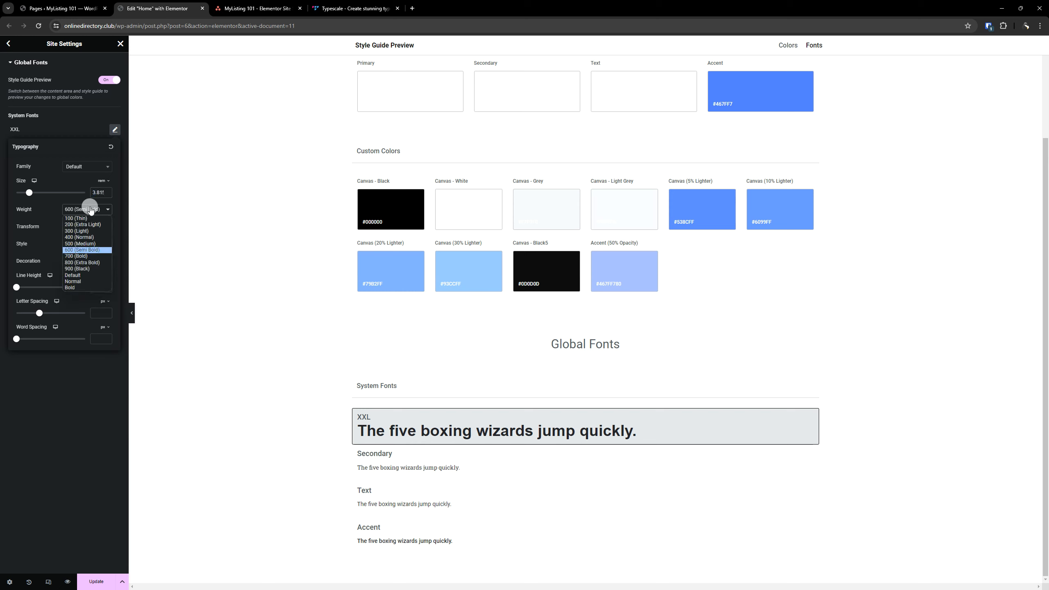
pyautogui.click(82, 257)
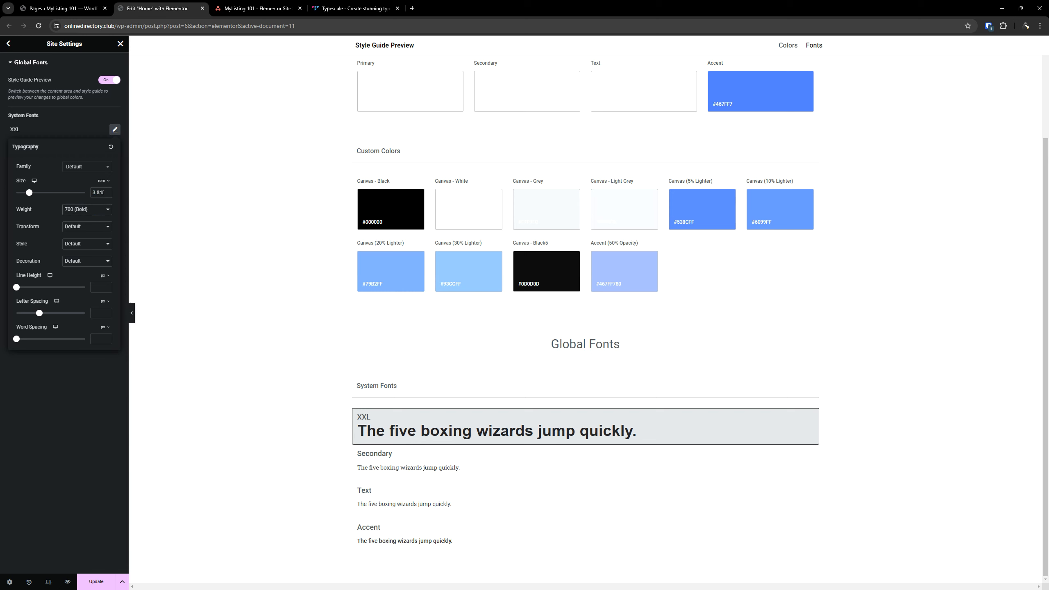
pyautogui.click(104, 276)
pyautogui.click(98, 296)
pyautogui.write('1.2')
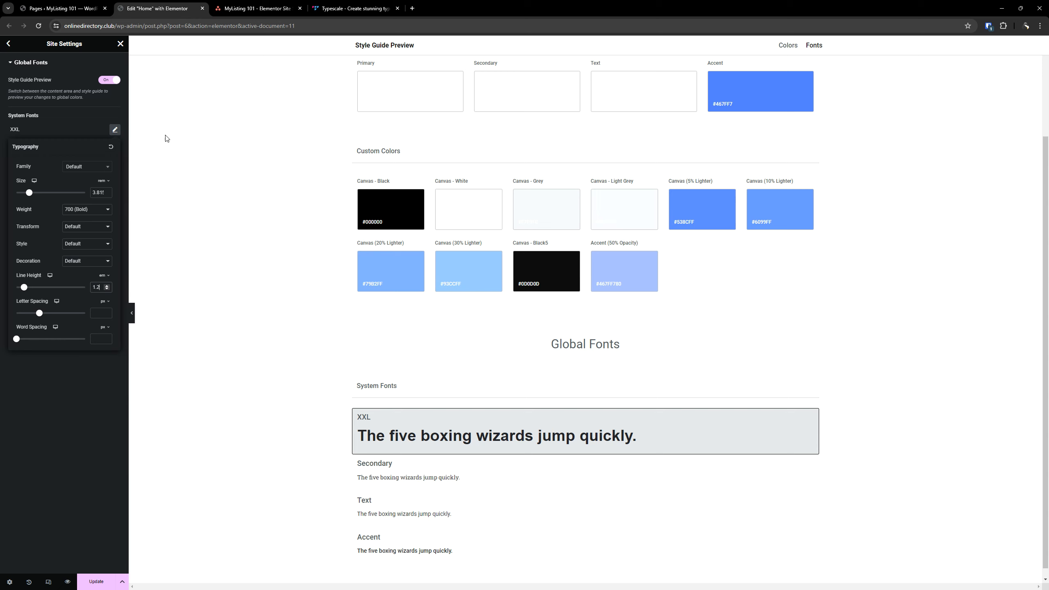
# Widen the Site Settings panel and reopen the XXL font's typography settings.
pyautogui.moveTo(123, 148); pyautogui.dragTo(200, 152)
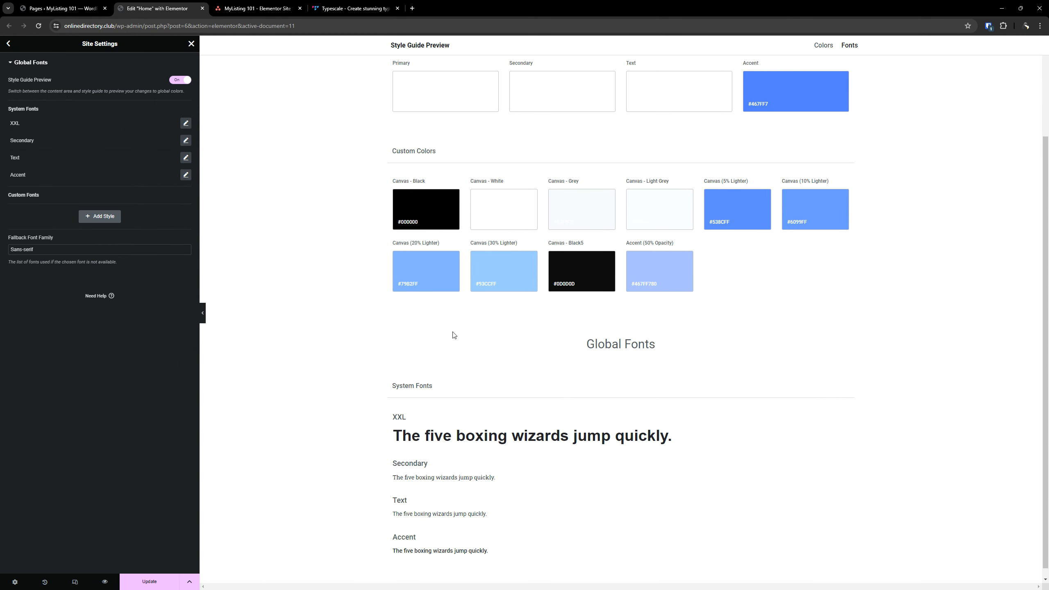
pyautogui.click(186, 123)
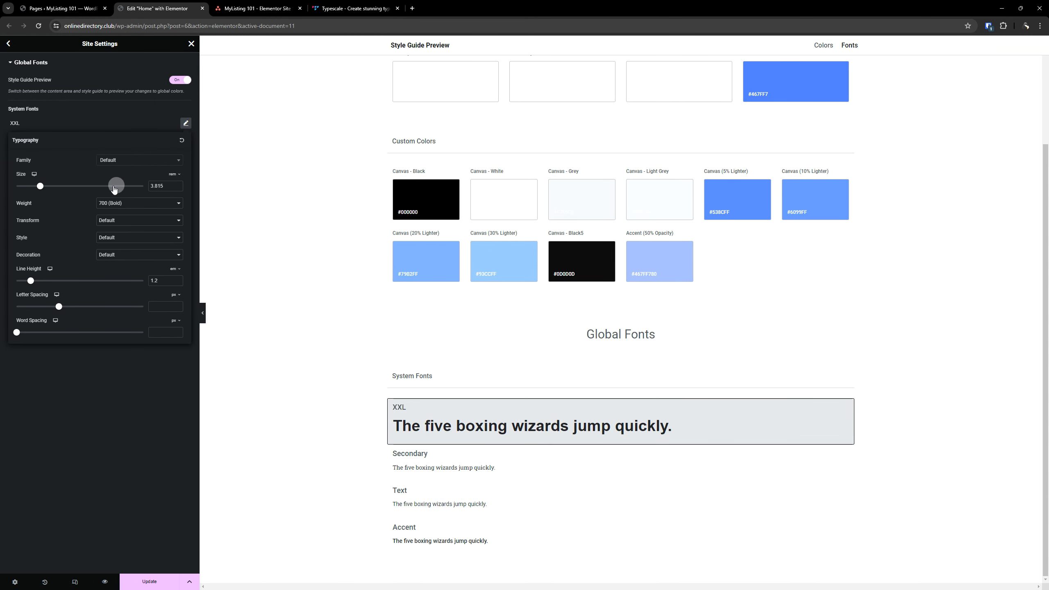
# Set the XXL font's size to 2.5 rem for the Tablet Portrait breakpoint.
pyautogui.click(34, 174)
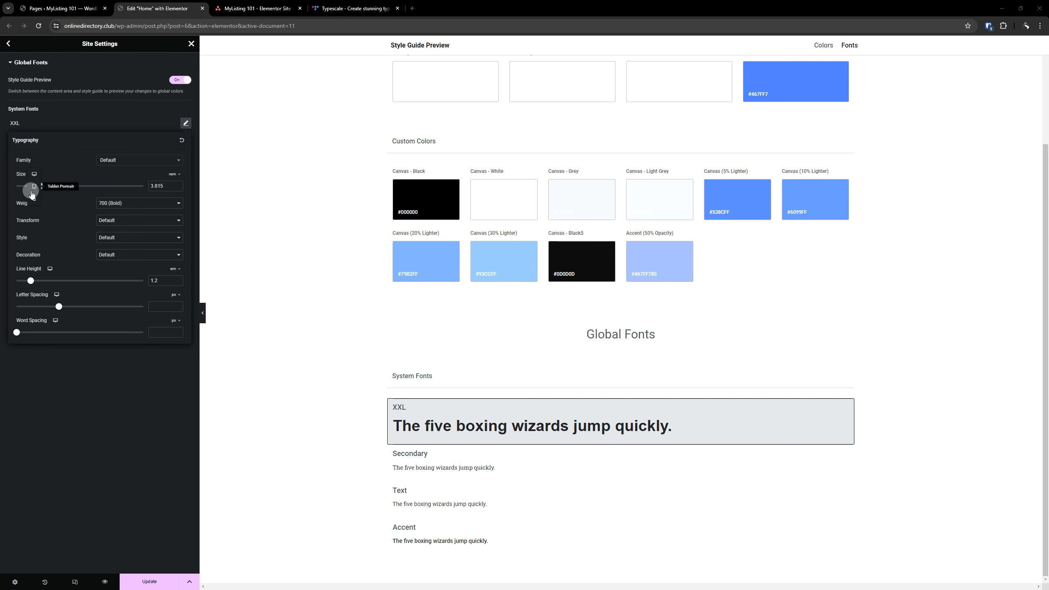
pyautogui.click(34, 187)
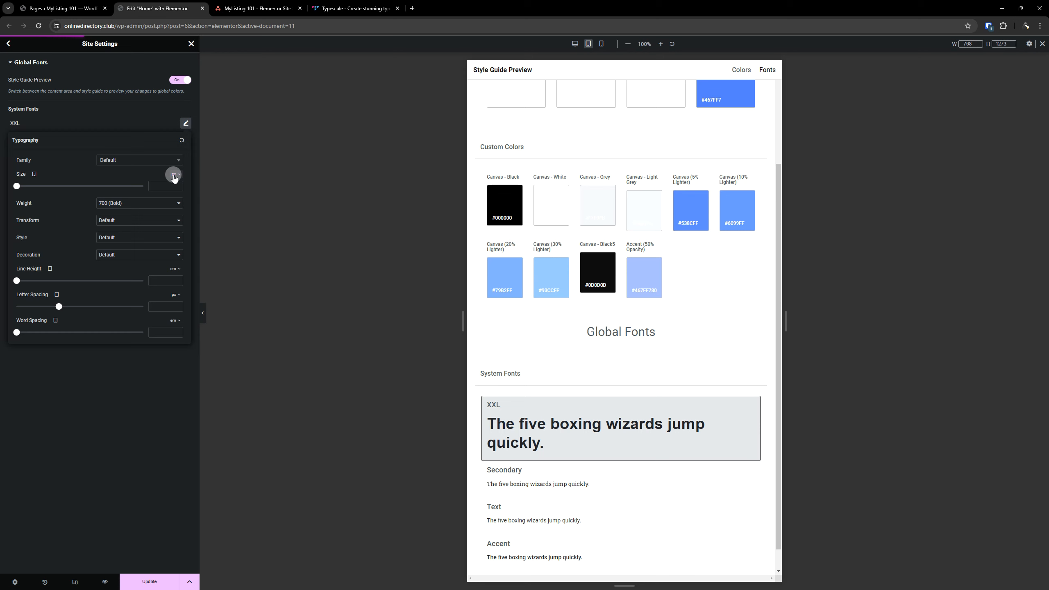
pyautogui.click(174, 177)
pyautogui.click(174, 200)
pyautogui.click(163, 187)
pyautogui.write('2.5')
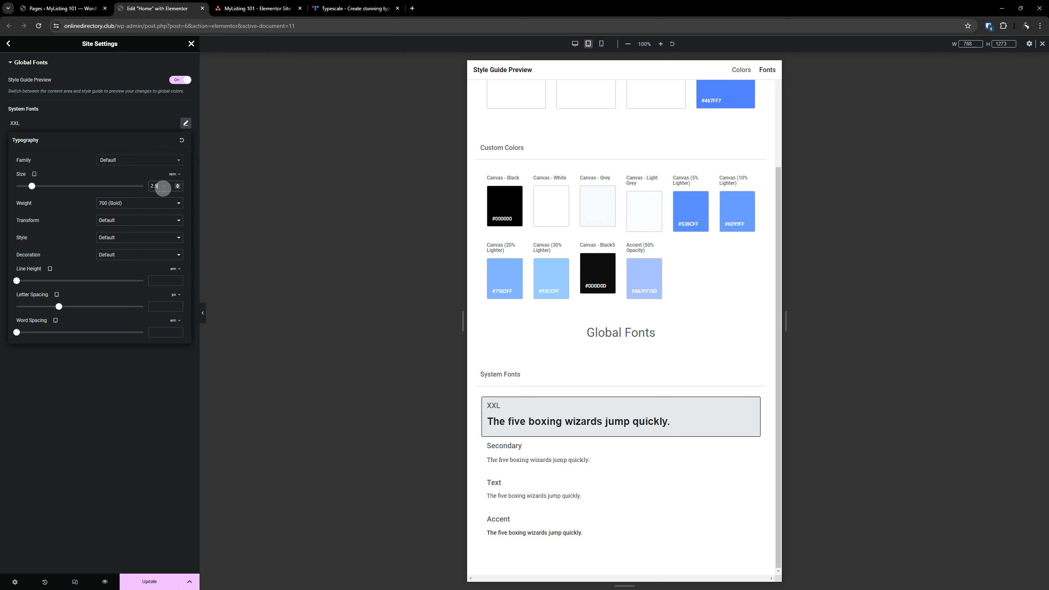
# Preview the style guide in Mobile Portrait and examine the XXL font's typography settings for that breakpoint.
pyautogui.click(596, 430)
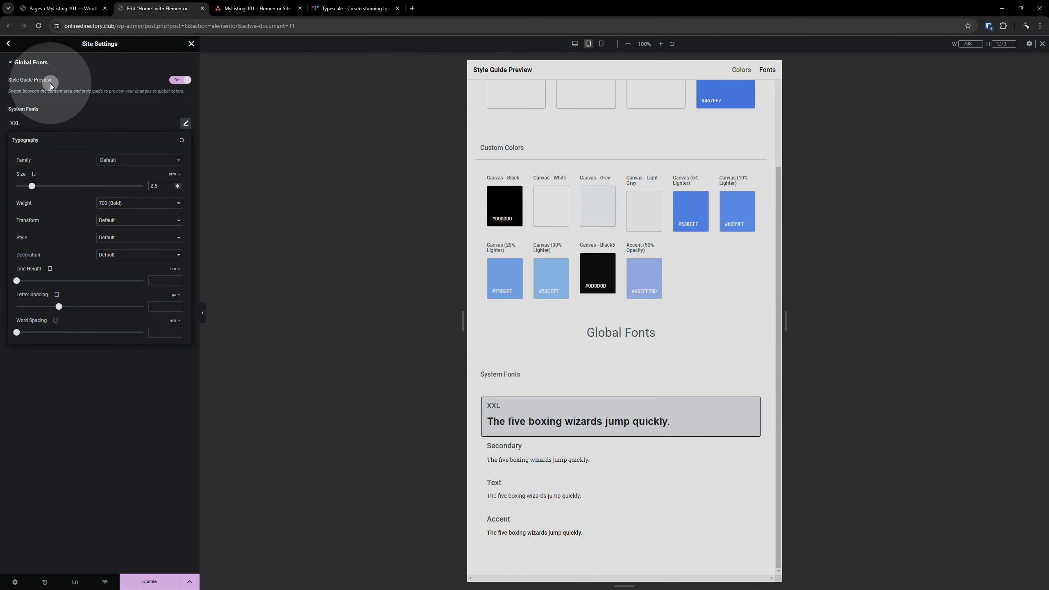
pyautogui.click(604, 430)
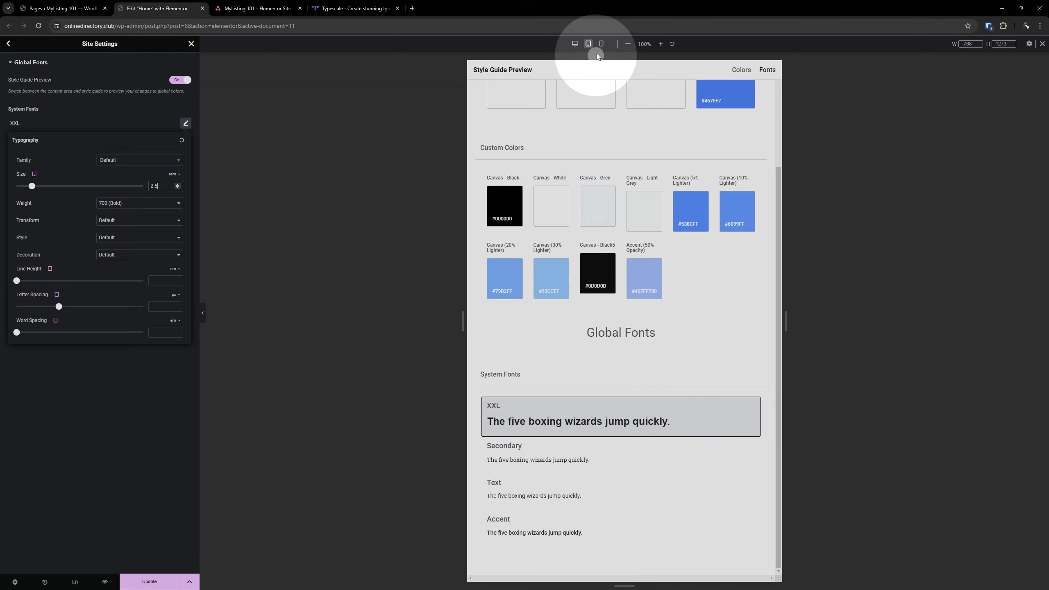
pyautogui.click(601, 43)
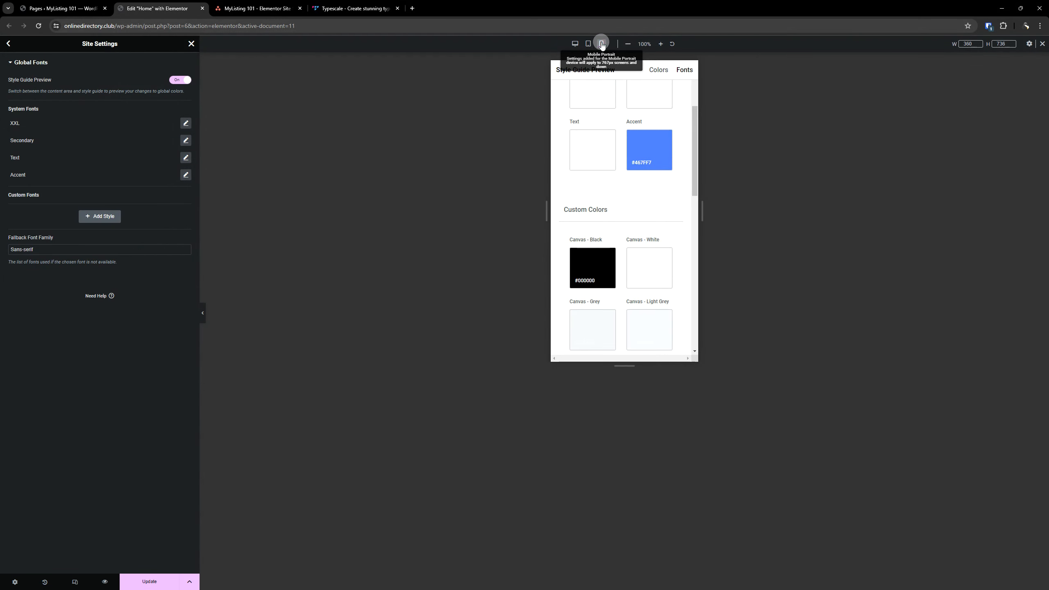
pyautogui.click(185, 123)
pyautogui.moveTo(117, 194); pyautogui.dragTo(76, 237)
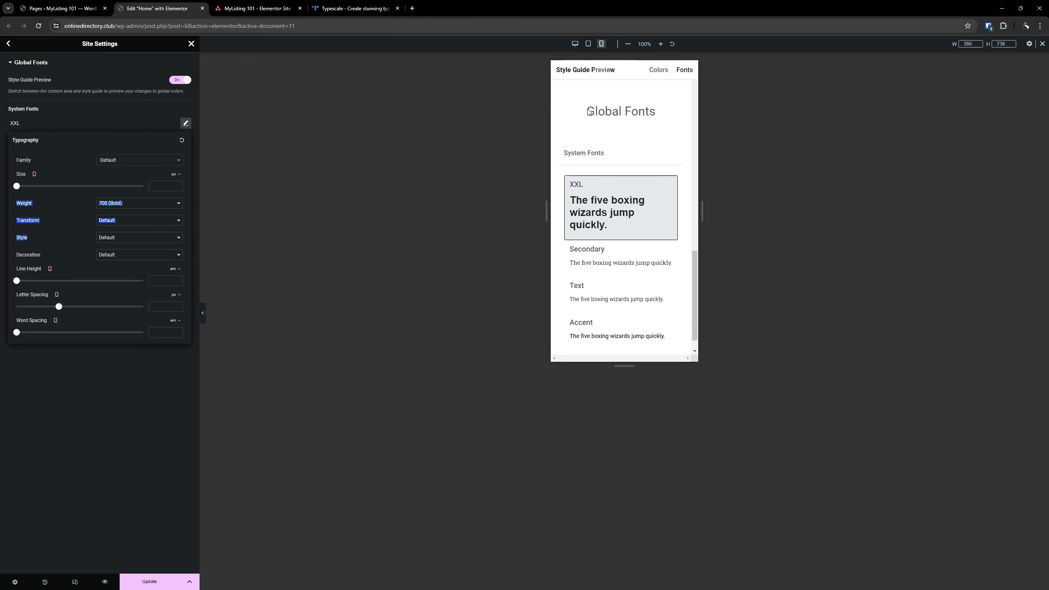
# Clear the XXL font's size for Tablet Portrait and reset its unit to px.
pyautogui.click(588, 43)
pyautogui.click(186, 124)
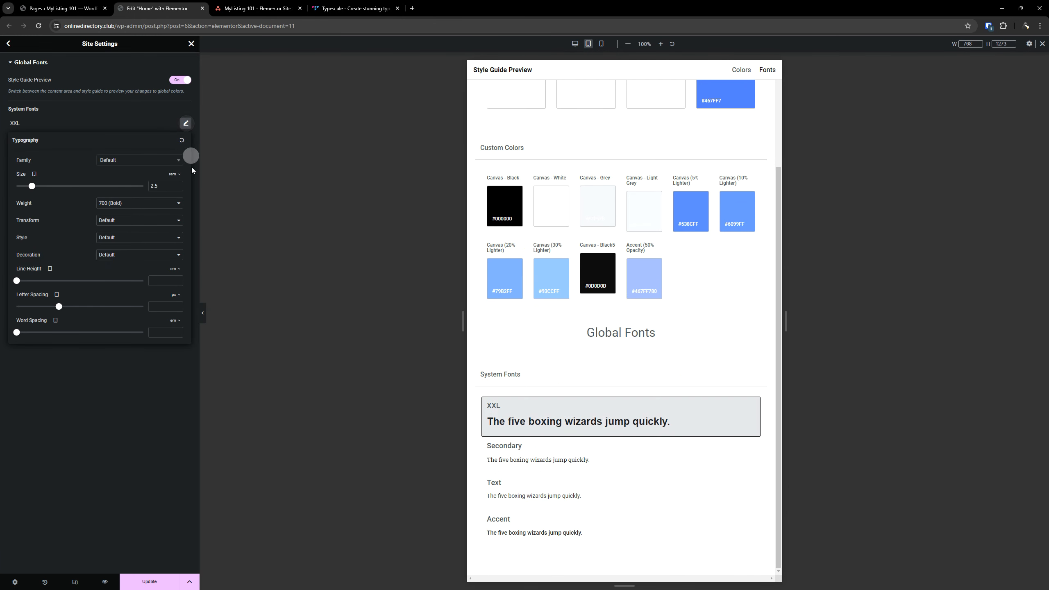
pyautogui.moveTo(163, 186); pyautogui.dragTo(89, 186)
pyautogui.press('BackSpace')
pyautogui.click(173, 174)
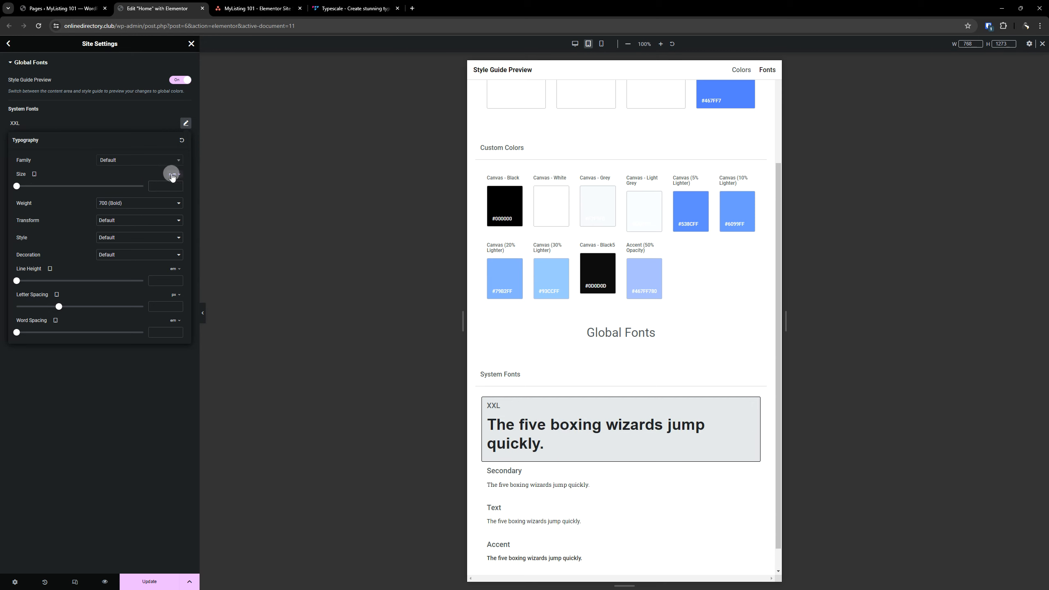
pyautogui.click(168, 176)
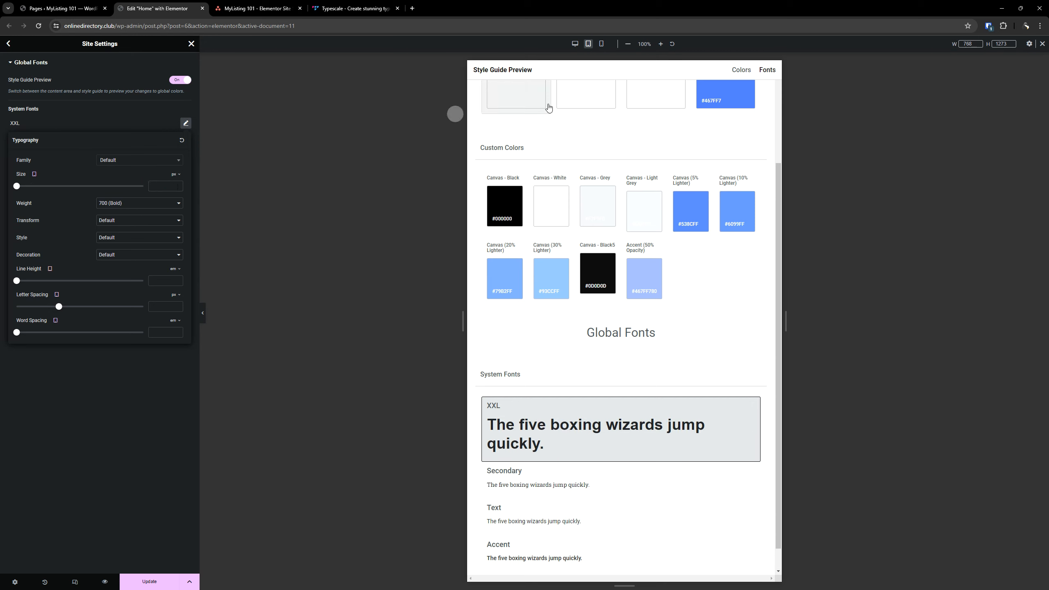
# Set the XXL font's size to 2.5 rem for the Mobile Portrait breakpoint and close its typography settings.
pyautogui.click(602, 45)
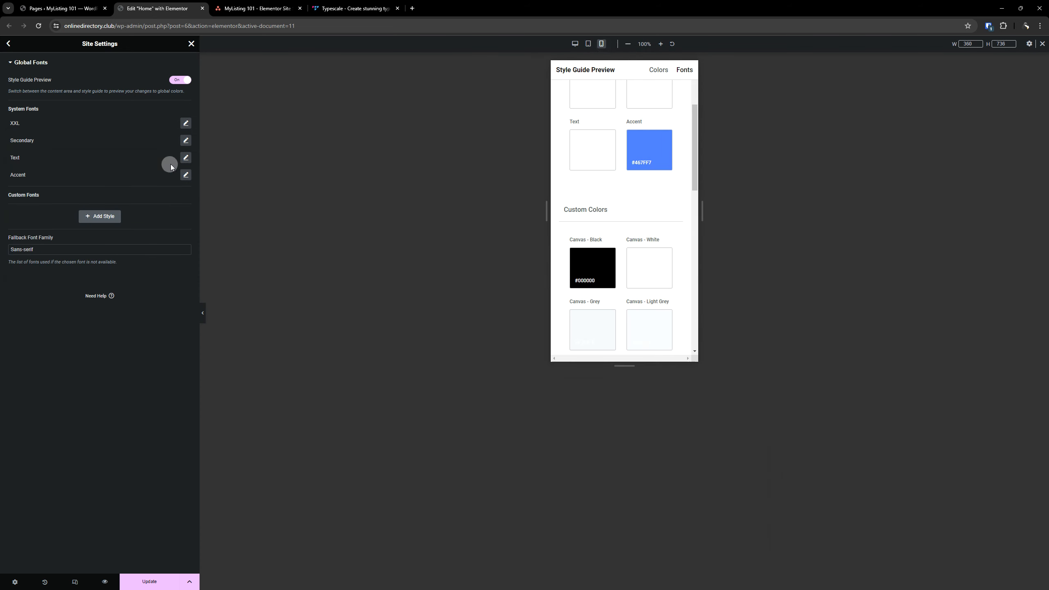
pyautogui.click(186, 123)
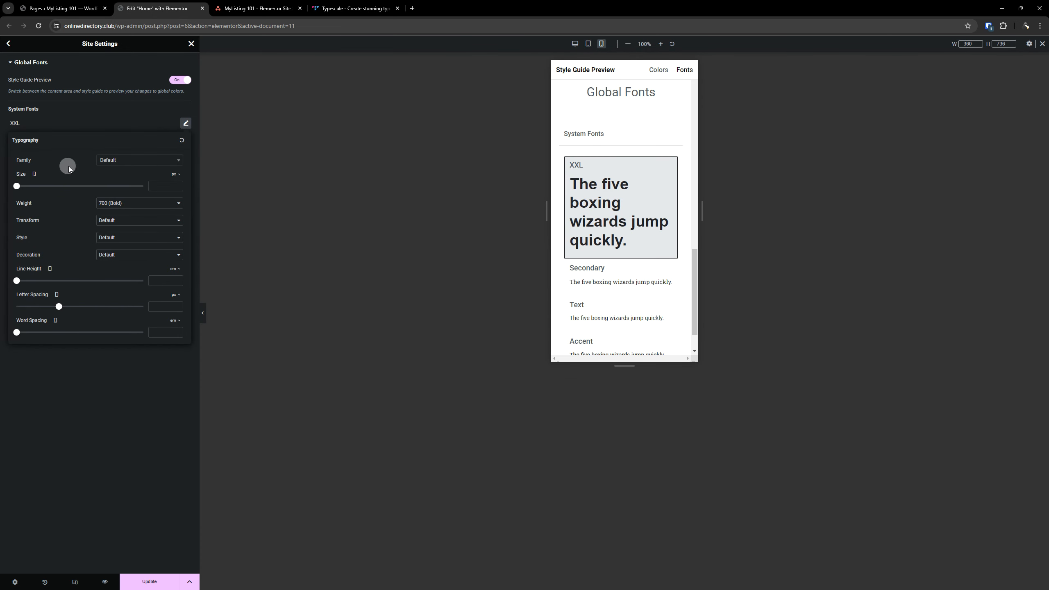
pyautogui.press('ctrl')
pyautogui.press('ctrl')
pyautogui.click(174, 177)
pyautogui.click(174, 200)
pyautogui.click(159, 185)
pyautogui.press('ctrl')
pyautogui.press('ctrl')
pyautogui.write('2.5')
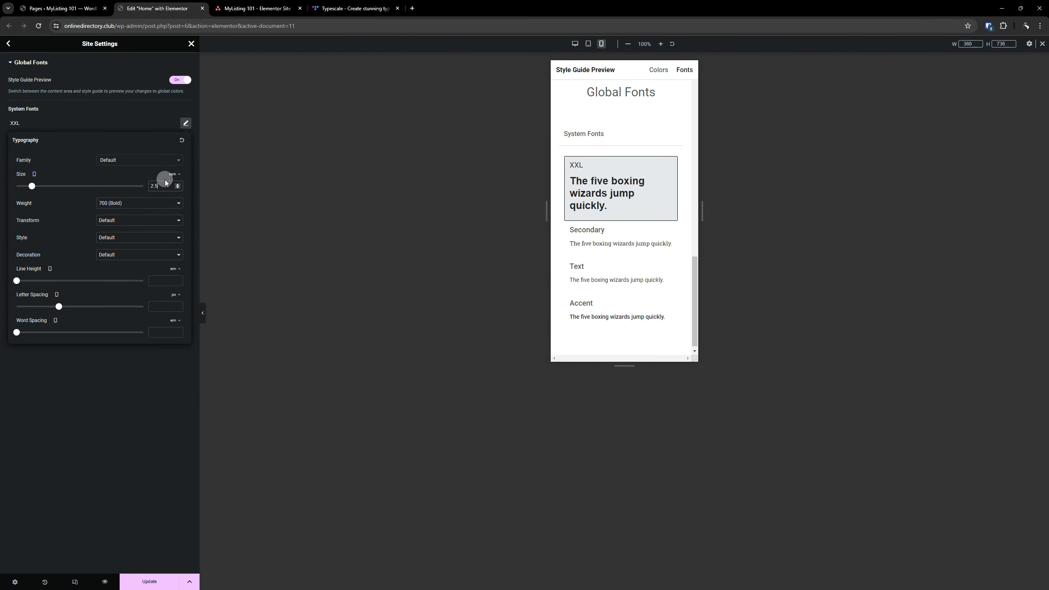
pyautogui.click(511, 282)
pyautogui.click(150, 419)
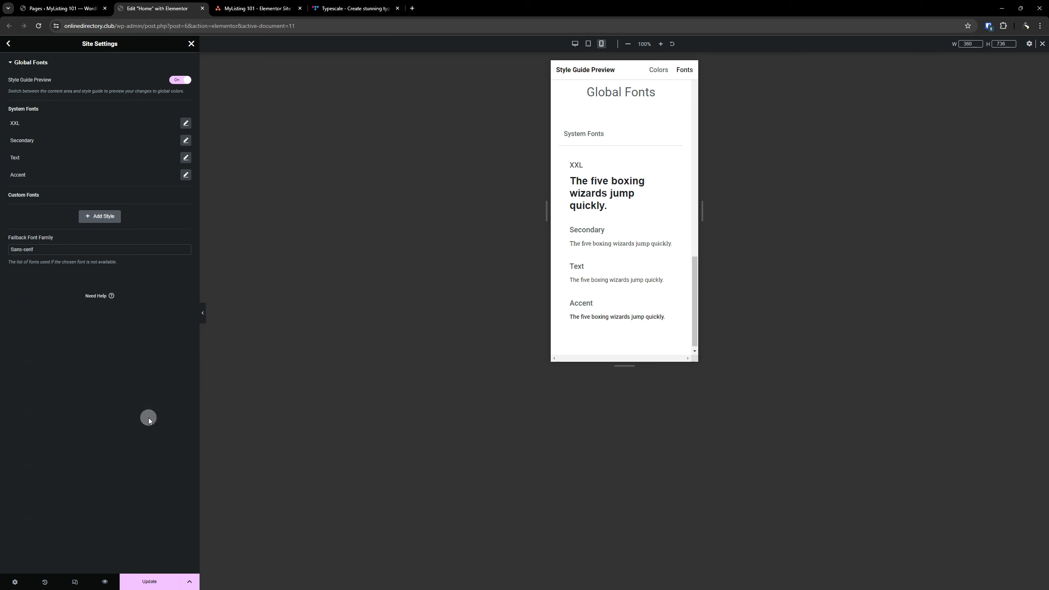
pyautogui.click(186, 140)
pyautogui.click(131, 178)
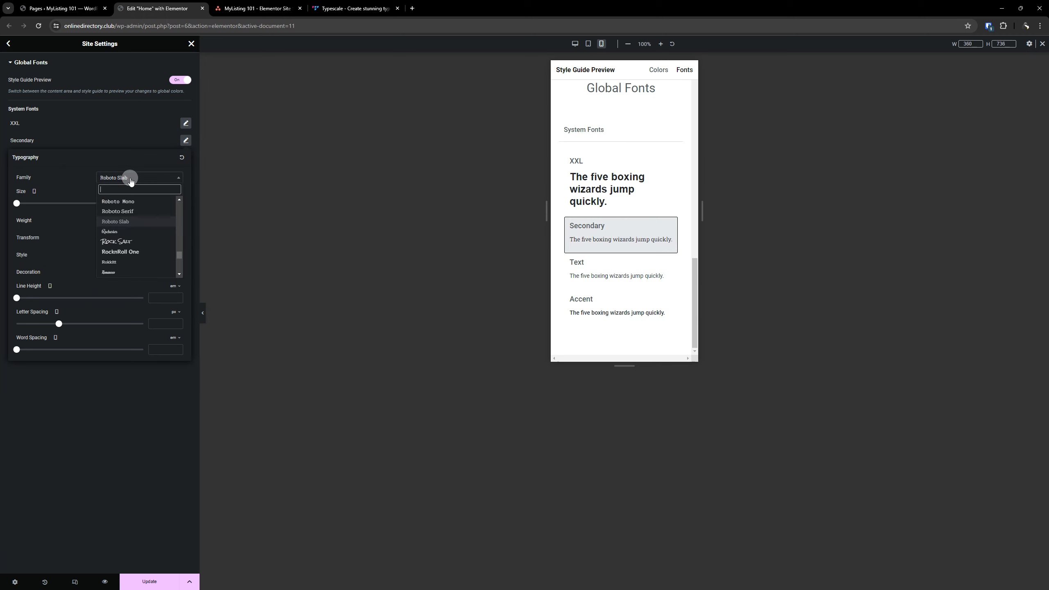
pyautogui.click(94, 430)
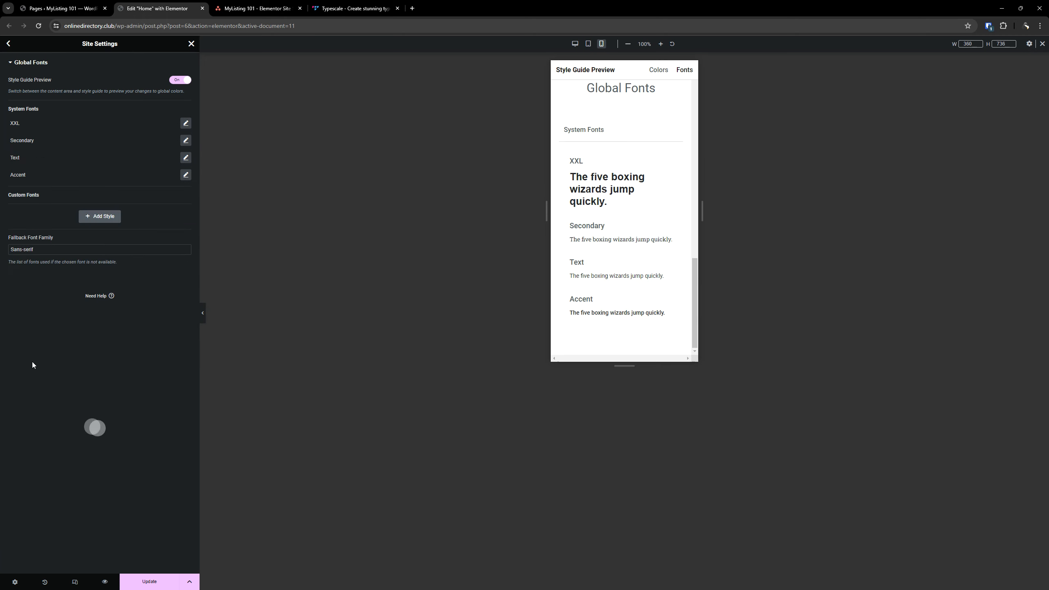
# Rename the Secondary system font as XL.
pyautogui.doubleClick(19, 141)
pyautogui.write('XL')
pyautogui.click(186, 140)
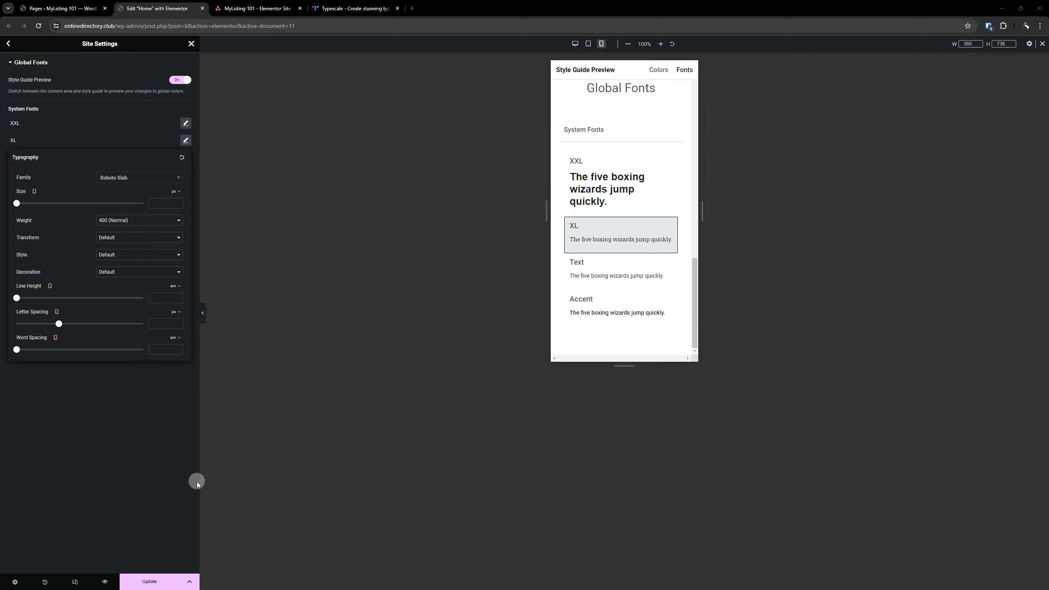
pyautogui.click(137, 427)
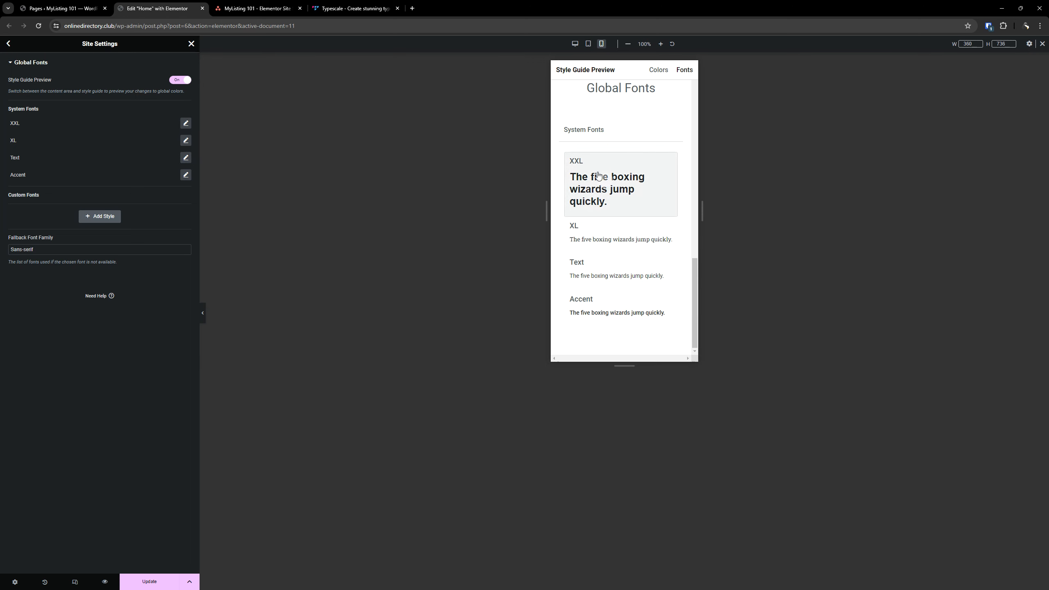
# Switch the style guide preview to desktop and set the XL font's family to Default.
pyautogui.click(570, 44)
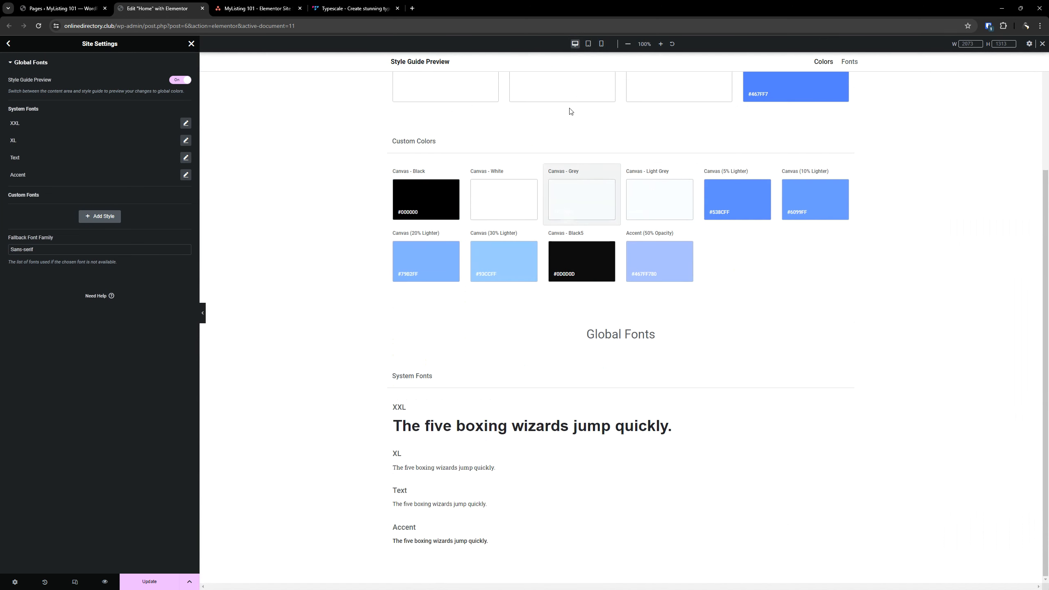
pyautogui.scroll(5, 635, 293)
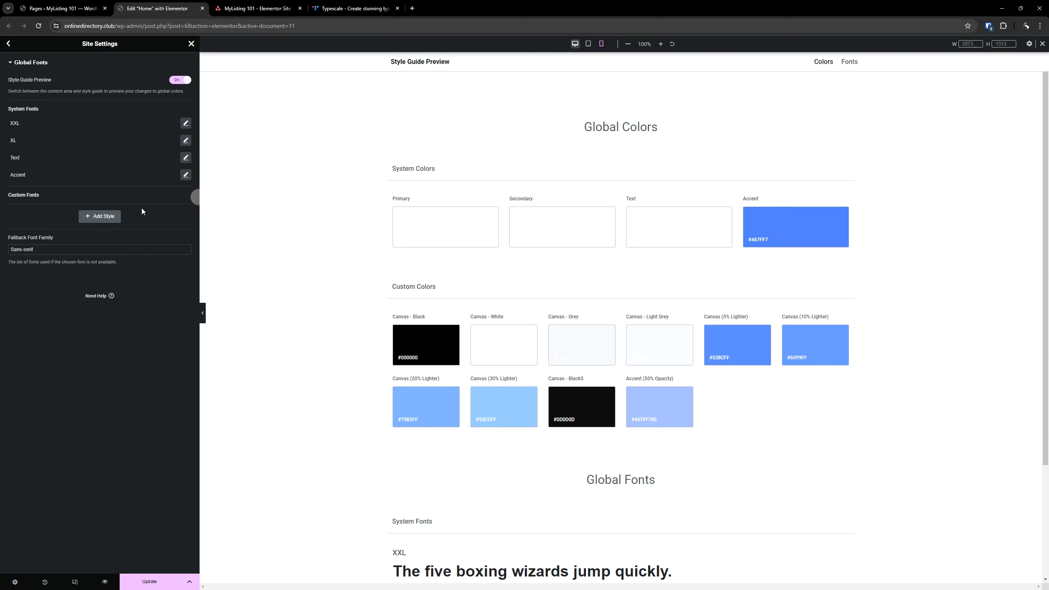
pyautogui.click(186, 142)
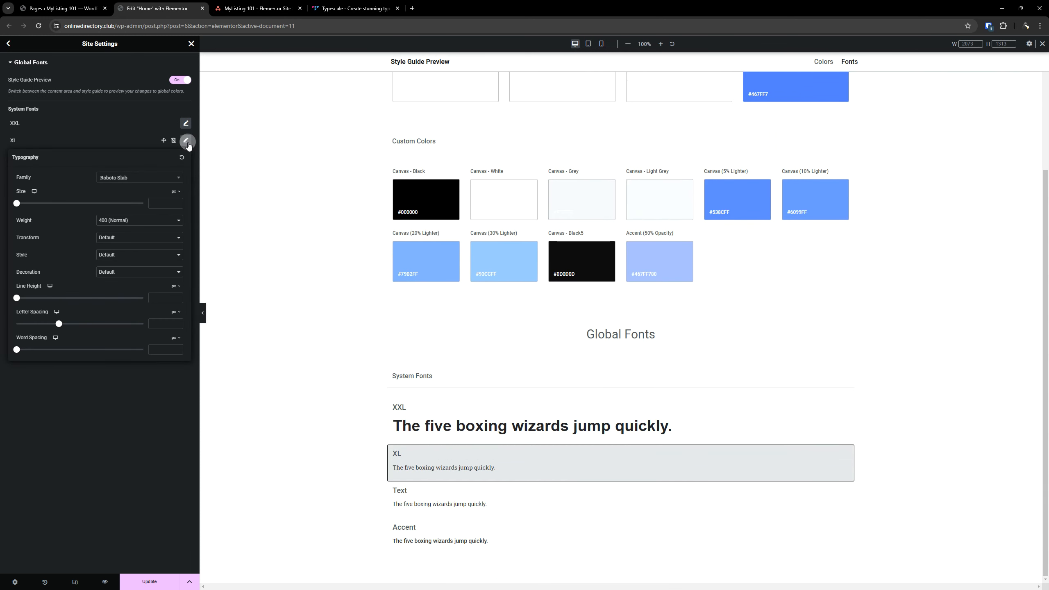
pyautogui.click(137, 178)
pyautogui.write('def')
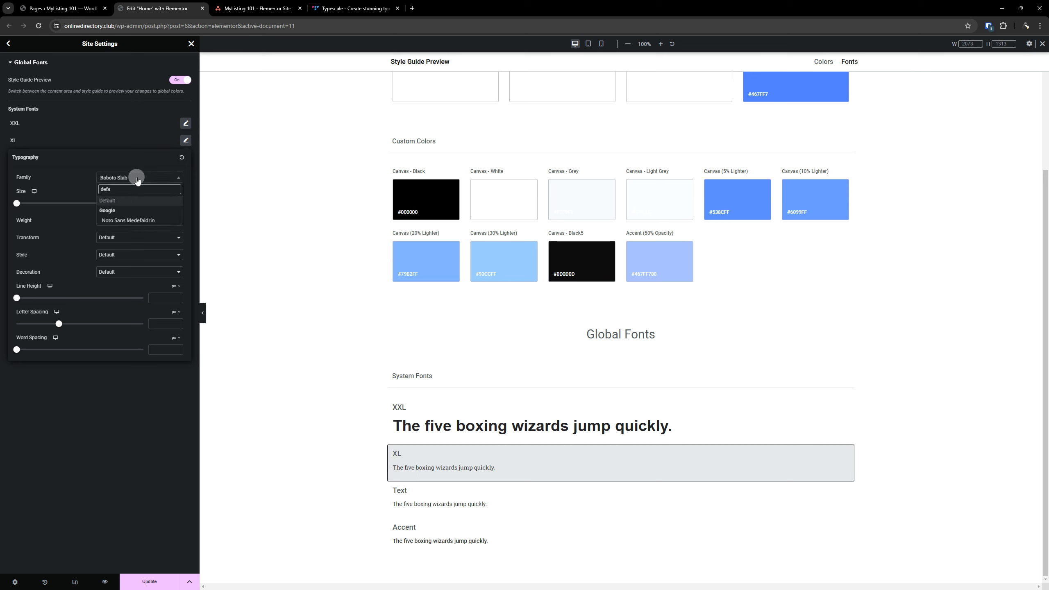
pyautogui.write('a')
pyautogui.click(114, 202)
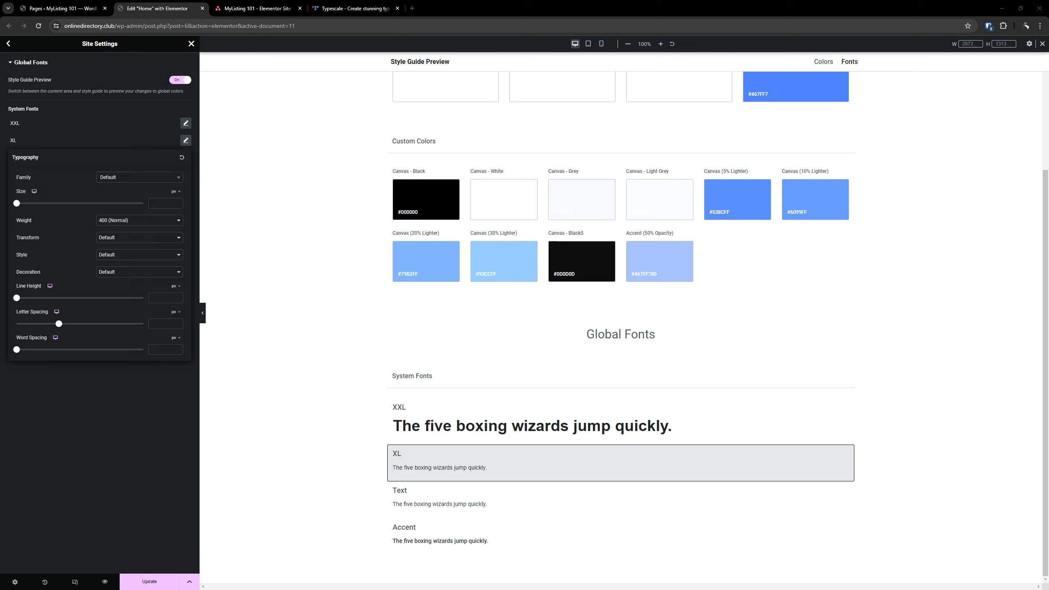
# Set the XL font's desktop size to 3.052 rem and check it against the h2 size on Typescale.
pyautogui.click(177, 193)
pyautogui.click(175, 210)
pyautogui.click(158, 202)
pyautogui.write('3.052')
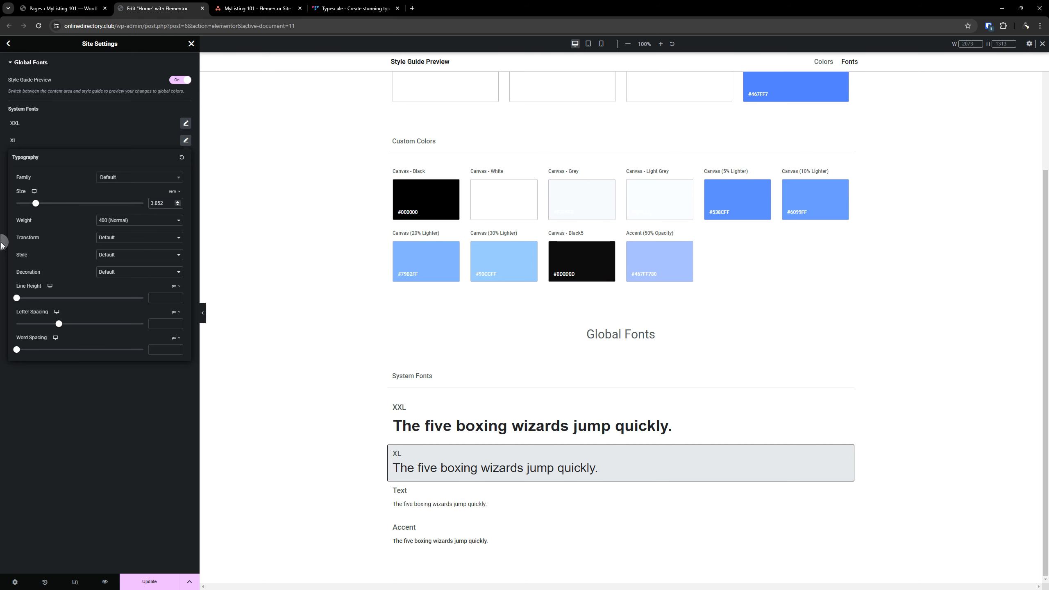
pyautogui.click(360, 8)
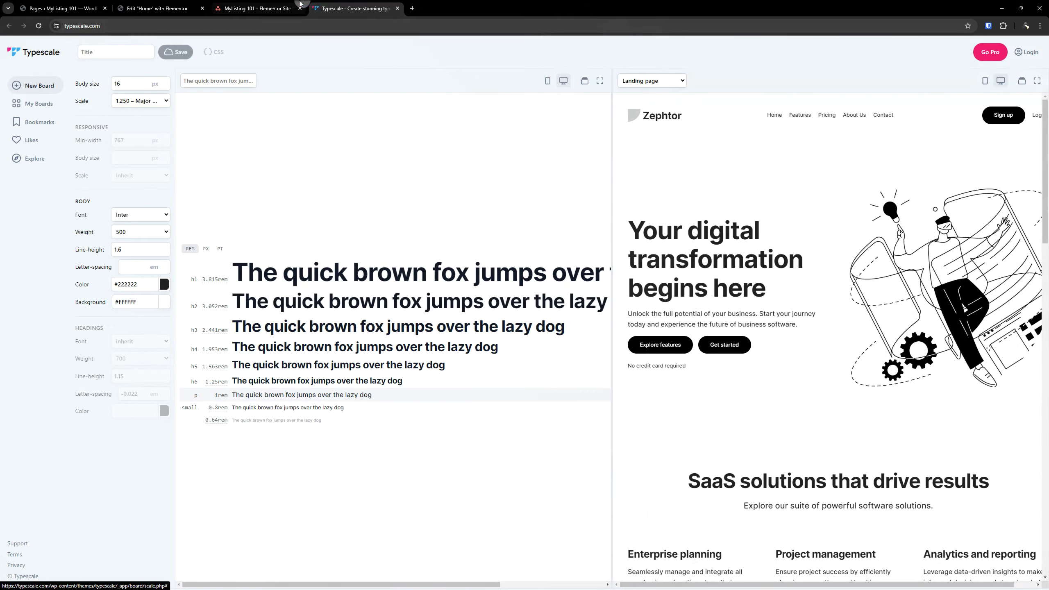
pyautogui.click(157, 8)
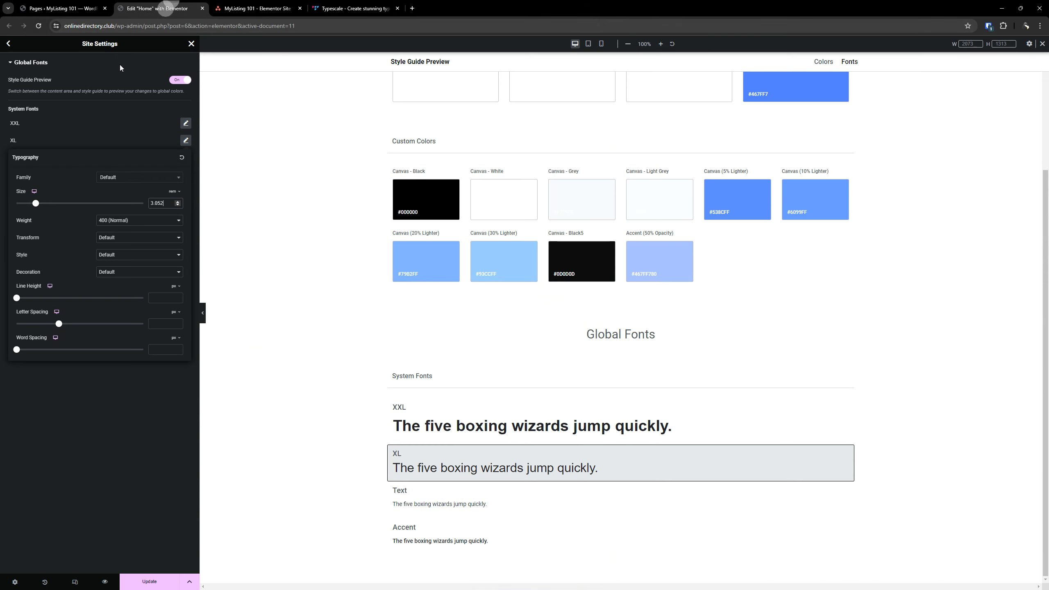
# Set the XL font's weight to 700 (Bold) and its desktop line height to 1.2 em.
pyautogui.click(116, 220)
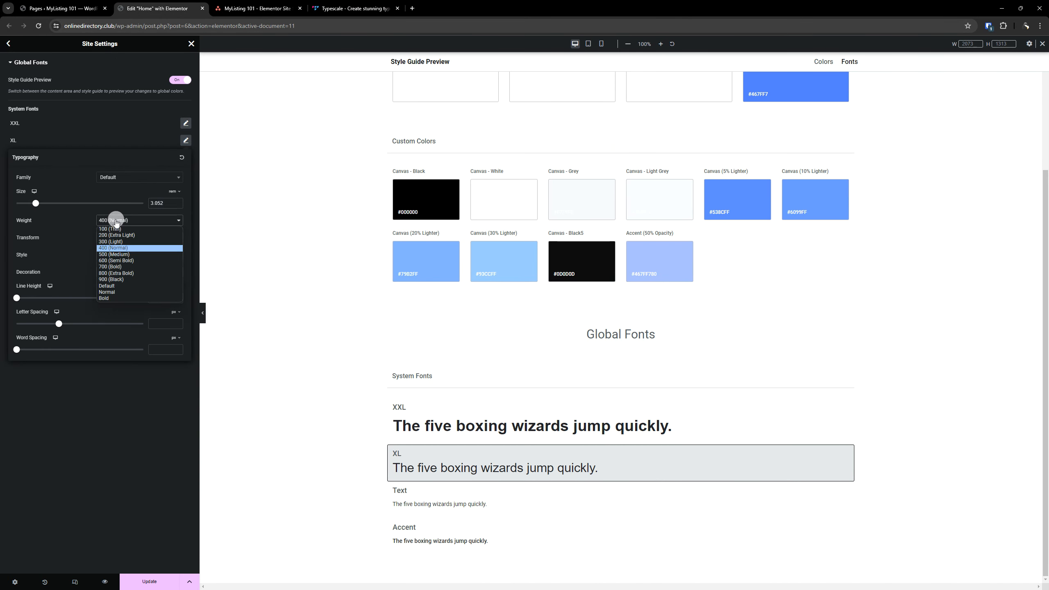
pyautogui.click(118, 266)
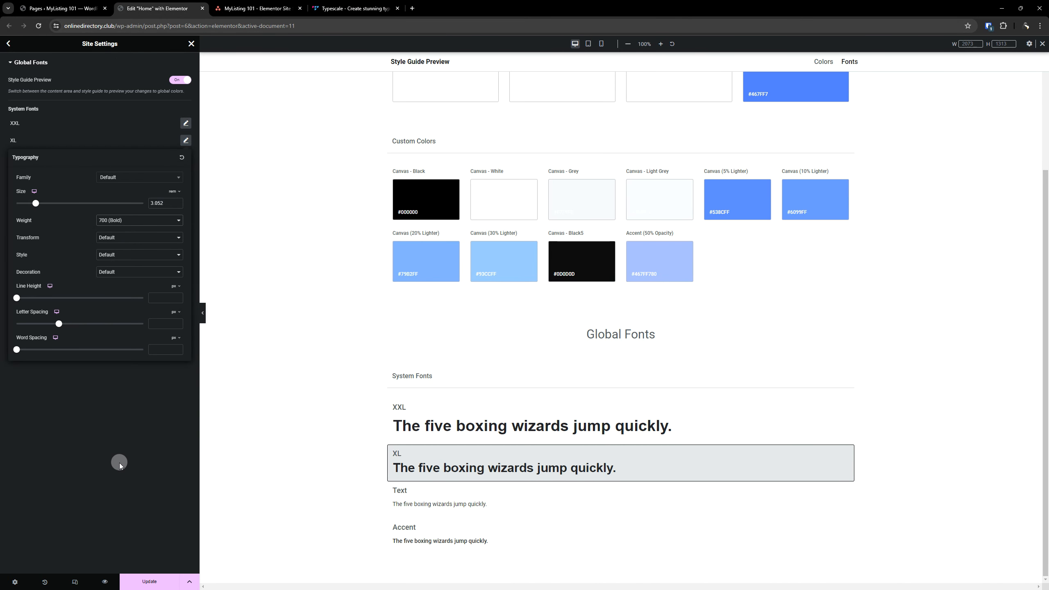
pyautogui.click(175, 286)
pyautogui.click(174, 298)
pyautogui.click(157, 299)
pyautogui.write('1.2')
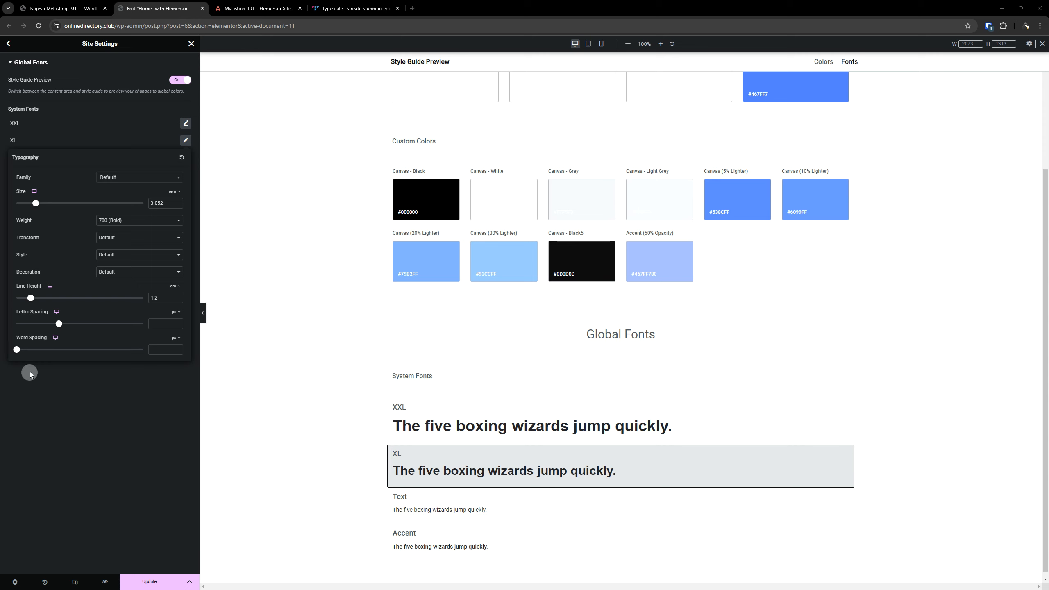
# Set the XL font's size to 2.25 rem for the Mobile Portrait breakpoint and close its typography settings.
pyautogui.moveTo(36, 194)
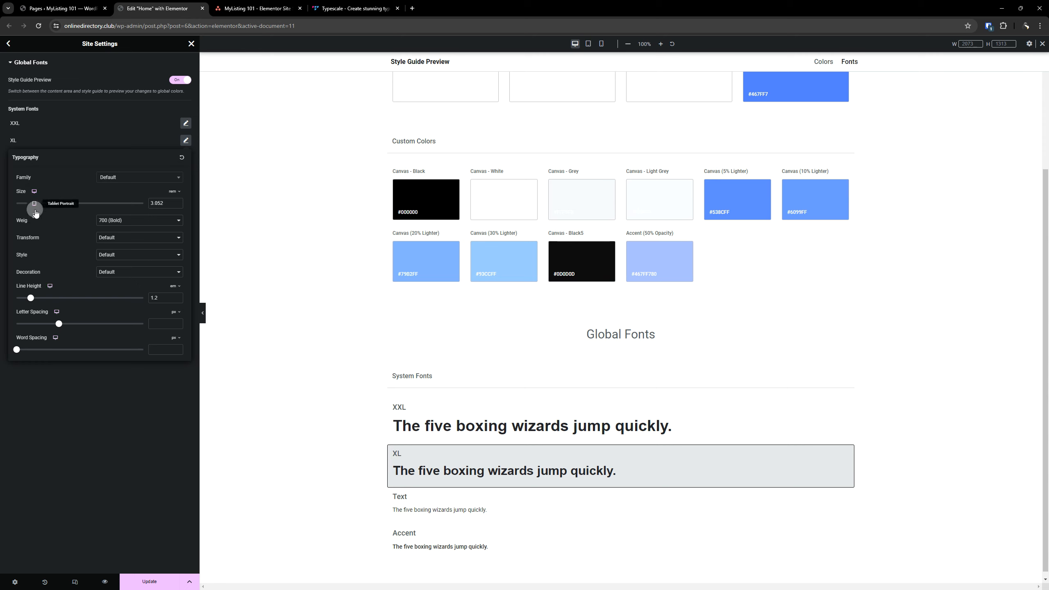
pyautogui.click(35, 216)
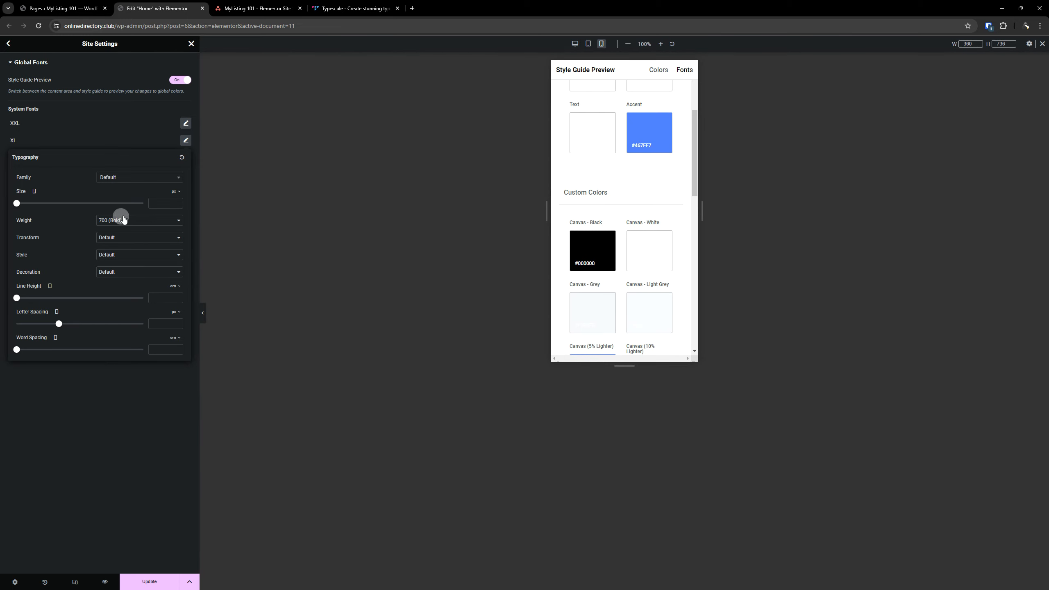
pyautogui.click(172, 193)
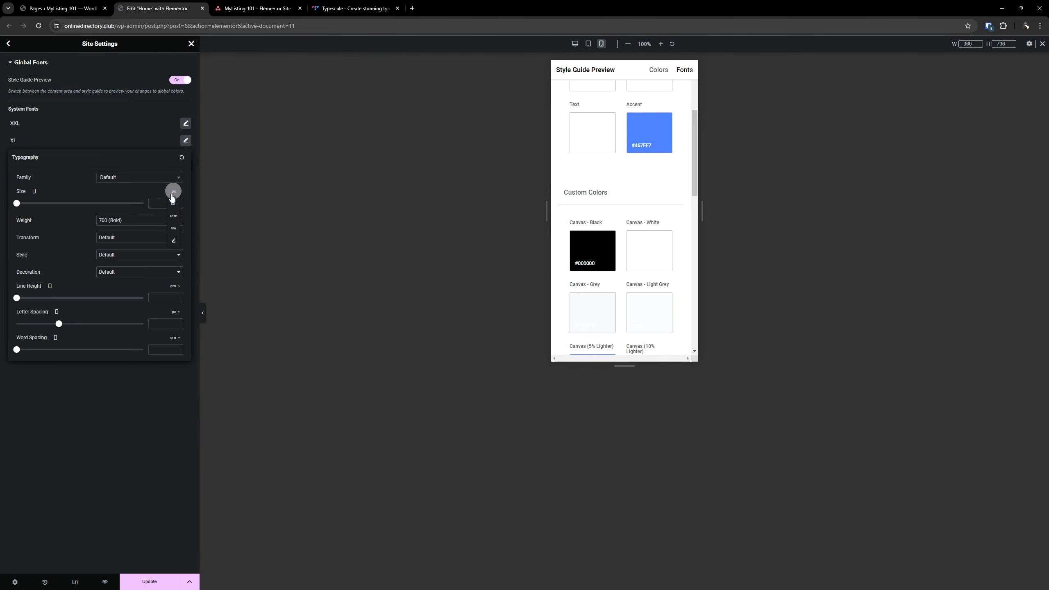
pyautogui.click(174, 218)
pyautogui.click(159, 204)
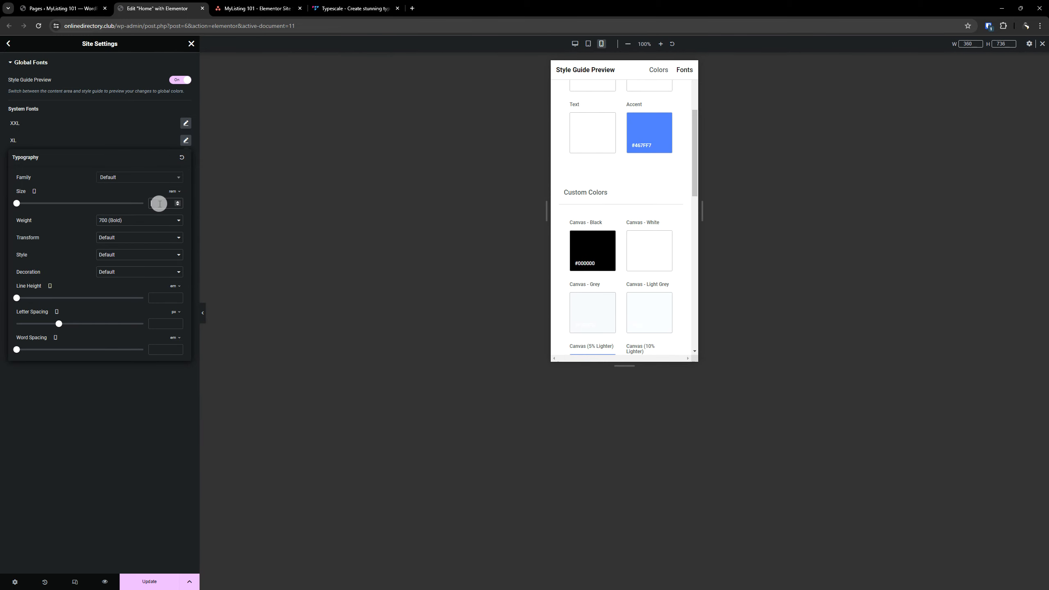
pyautogui.write('2.25')
pyautogui.click(124, 490)
# Set the Text system font's family to Default and close its typography settings.
pyautogui.click(186, 157)
pyautogui.click(139, 201)
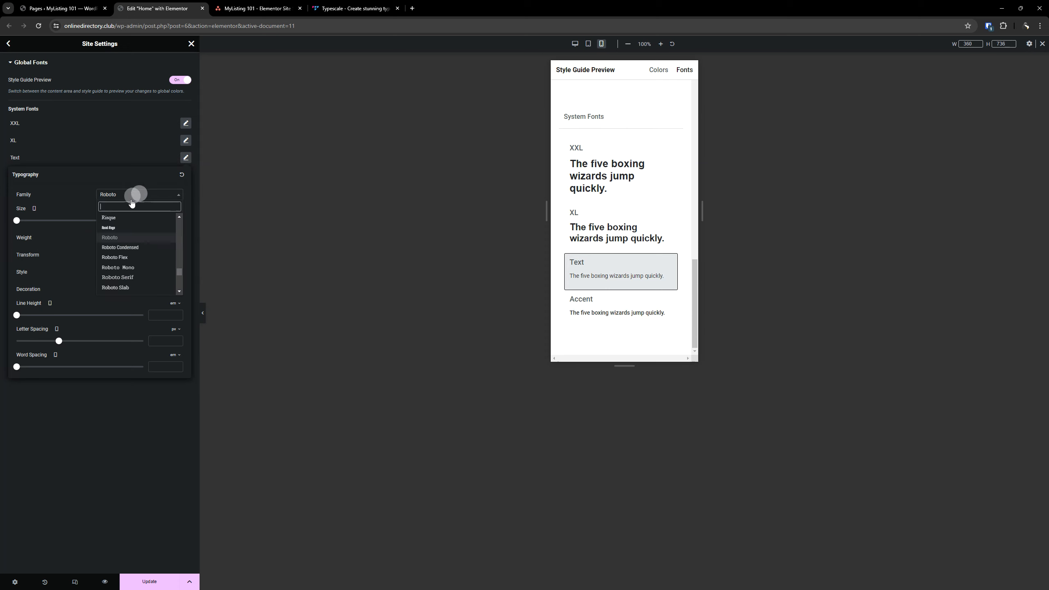
pyautogui.write('de')
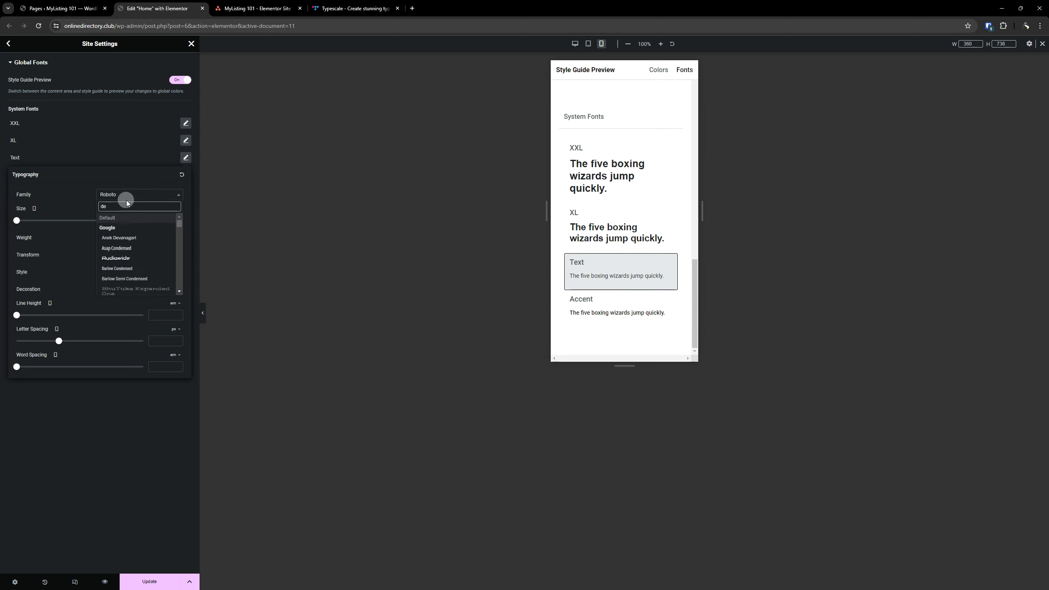
pyautogui.write('fault')
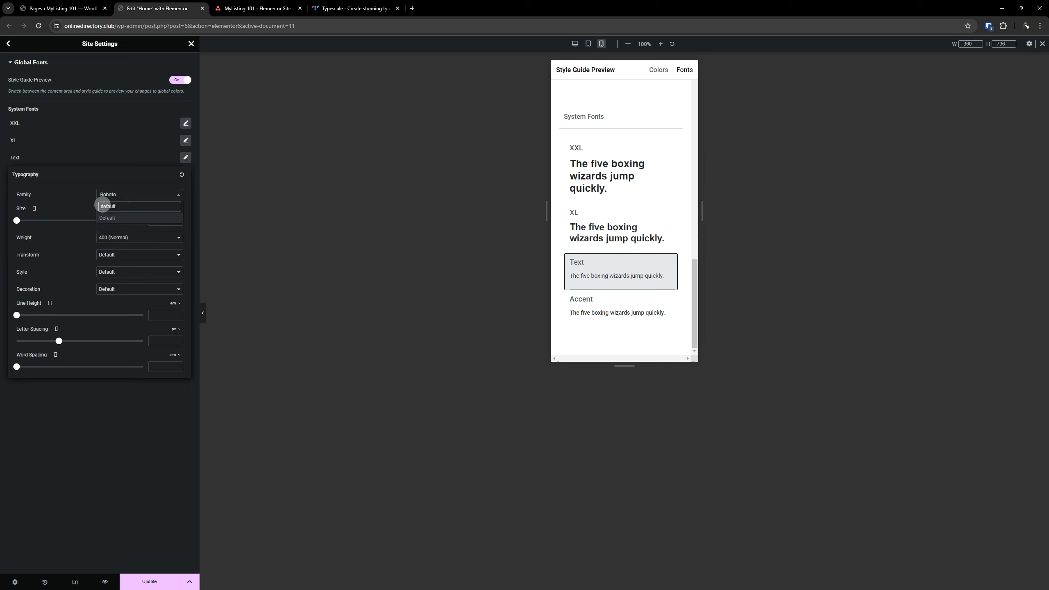
pyautogui.click(108, 218)
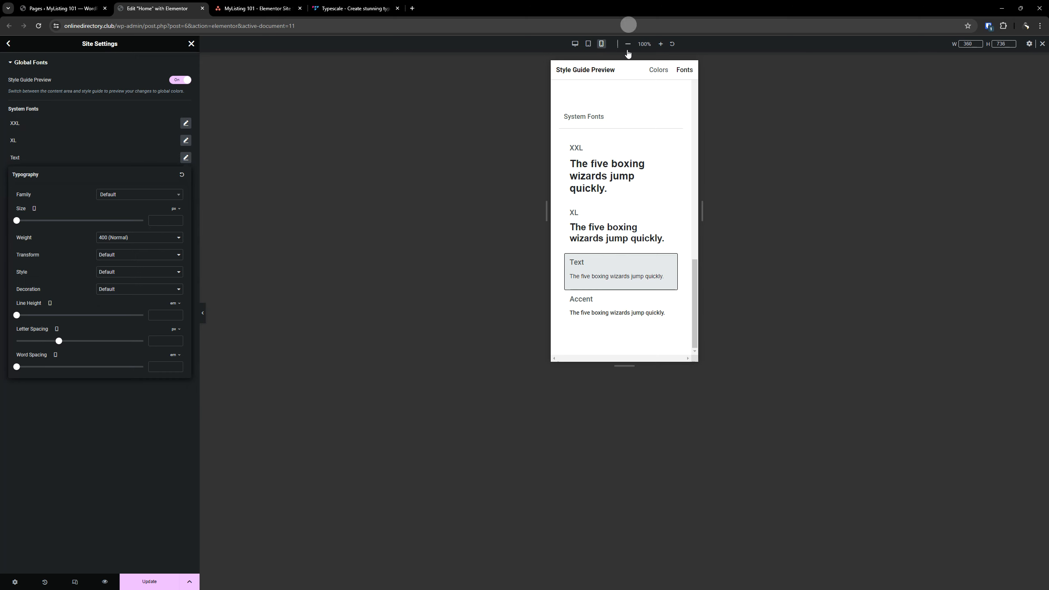
pyautogui.moveTo(351, 48); pyautogui.dragTo(111, 71)
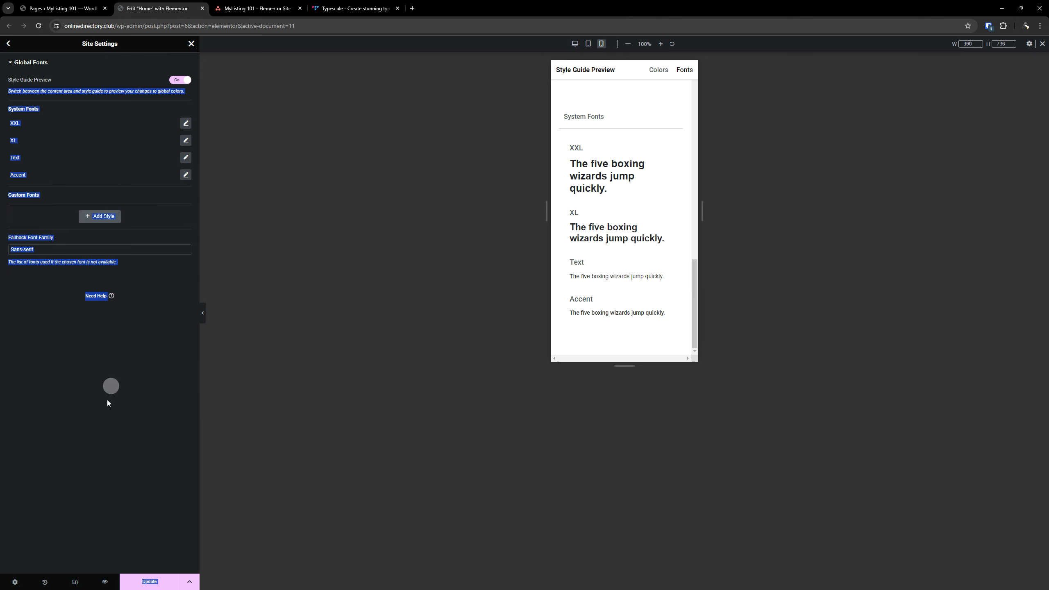
# Rename the Text system font as Body.
pyautogui.click(14, 157)
pyautogui.write('Body')
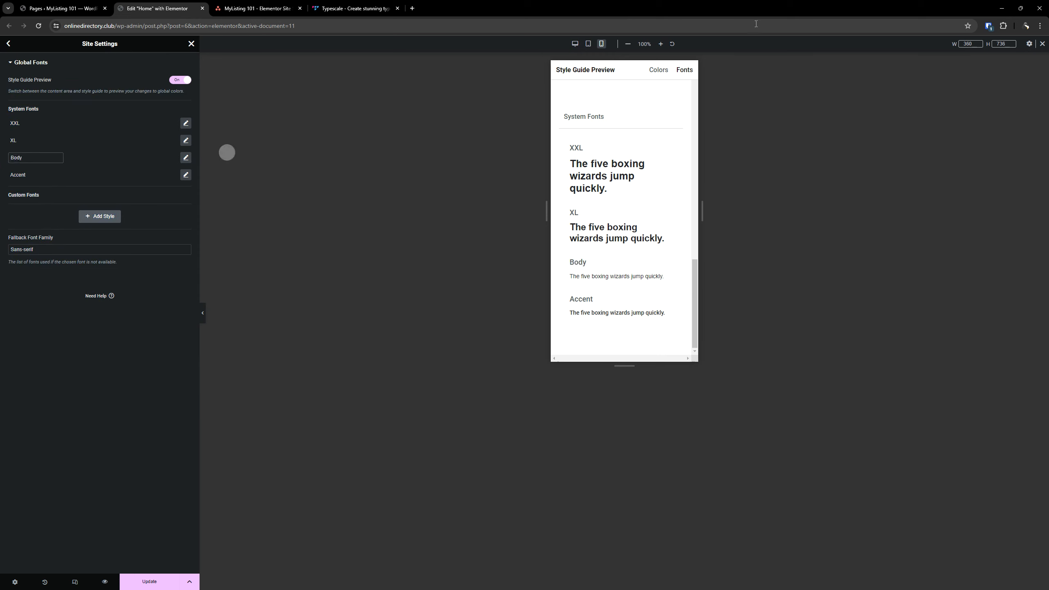
pyautogui.press('Return')
# Return the preview to desktop and set the Body font's size to 1 rem.
pyautogui.click(575, 44)
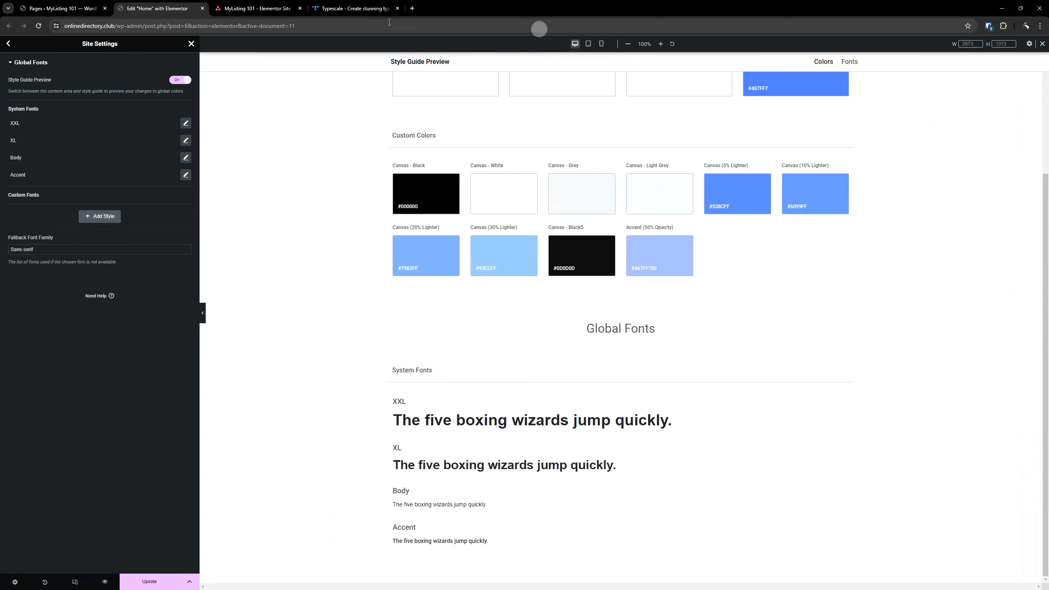
pyautogui.scroll(4, 523, 281)
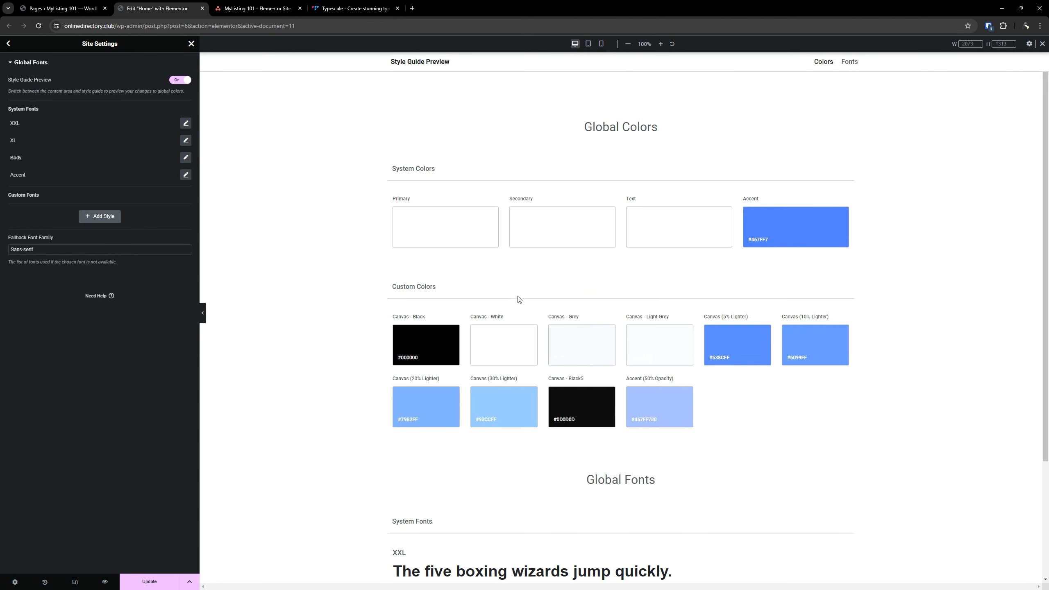
pyautogui.click(187, 157)
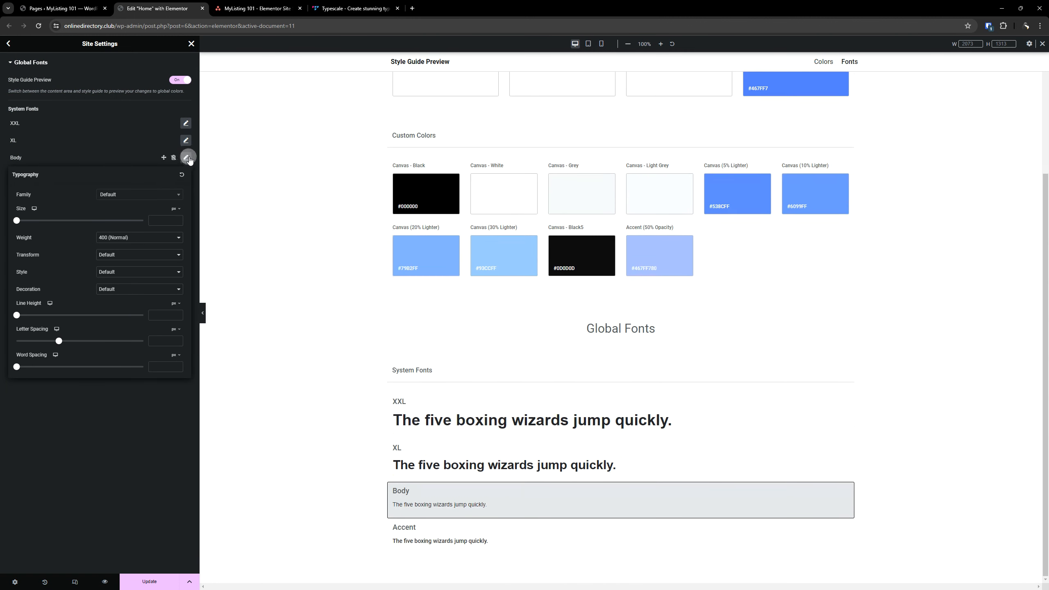
pyautogui.click(174, 210)
pyautogui.click(174, 234)
pyautogui.write('1')
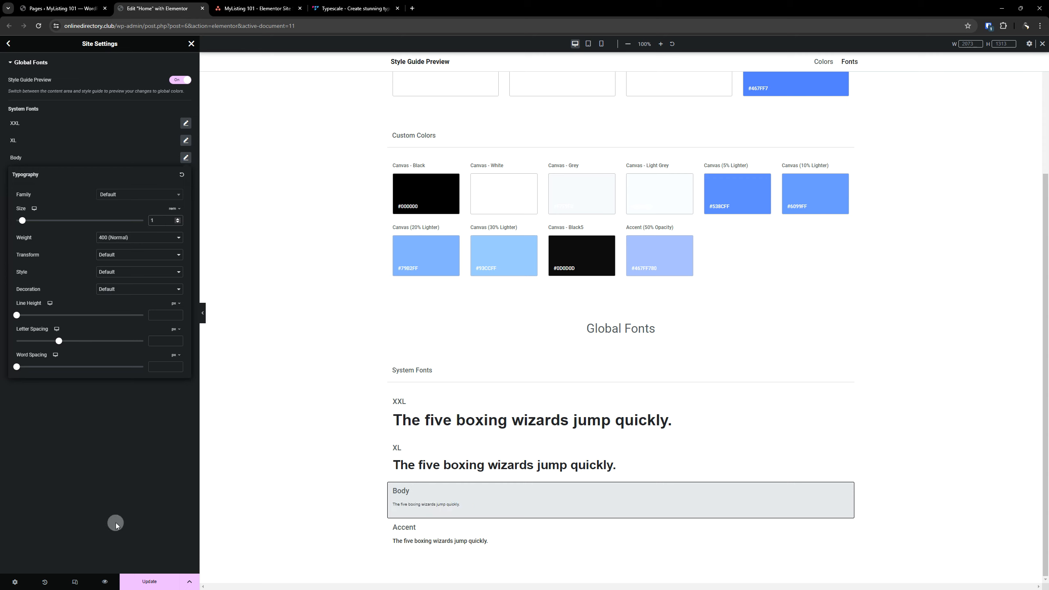
# Set the Body font's weight to Default and close its typography settings.
pyautogui.click(123, 239)
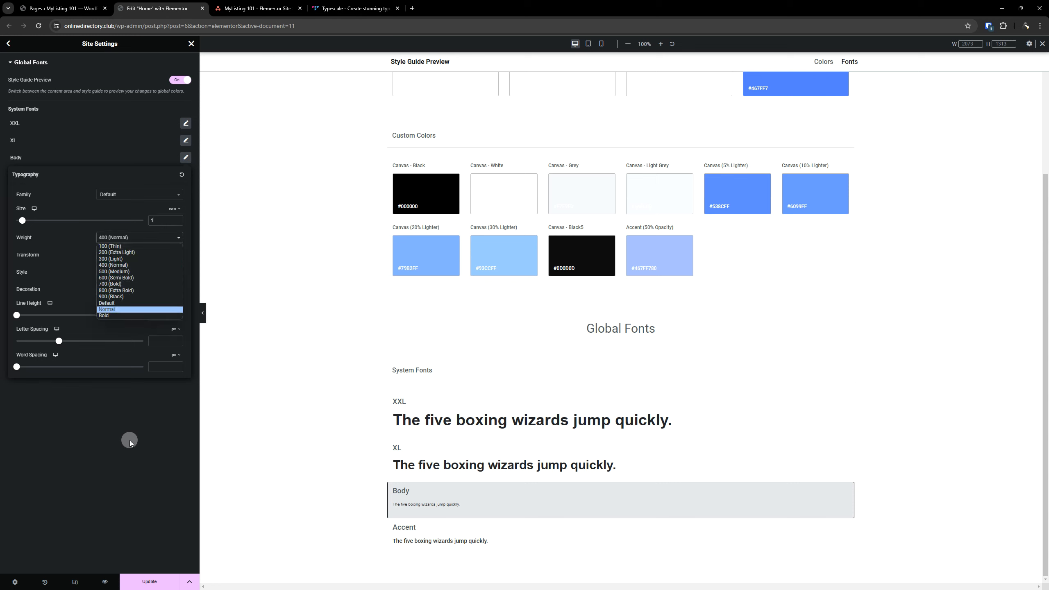
pyautogui.click(123, 302)
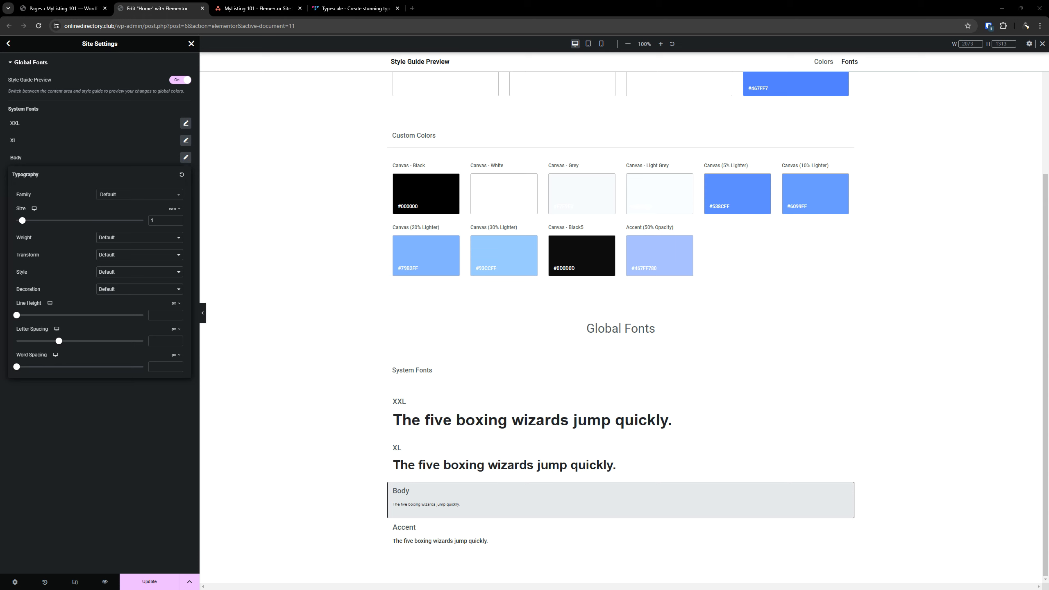
pyautogui.click(105, 468)
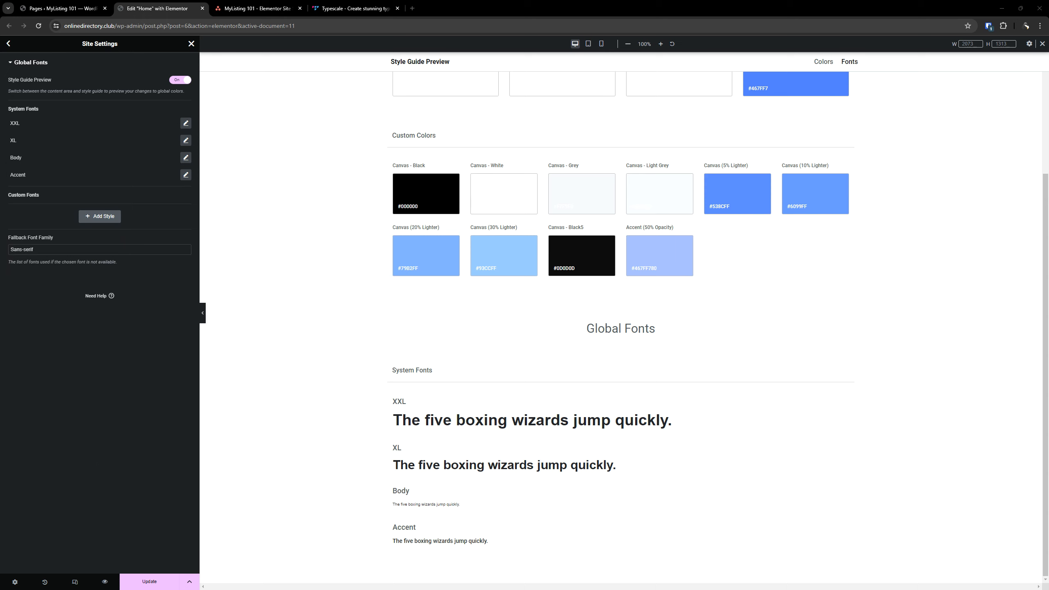
# Set the Accent font's family to Default and its desktop size to 0.7 rem.
pyautogui.click(187, 175)
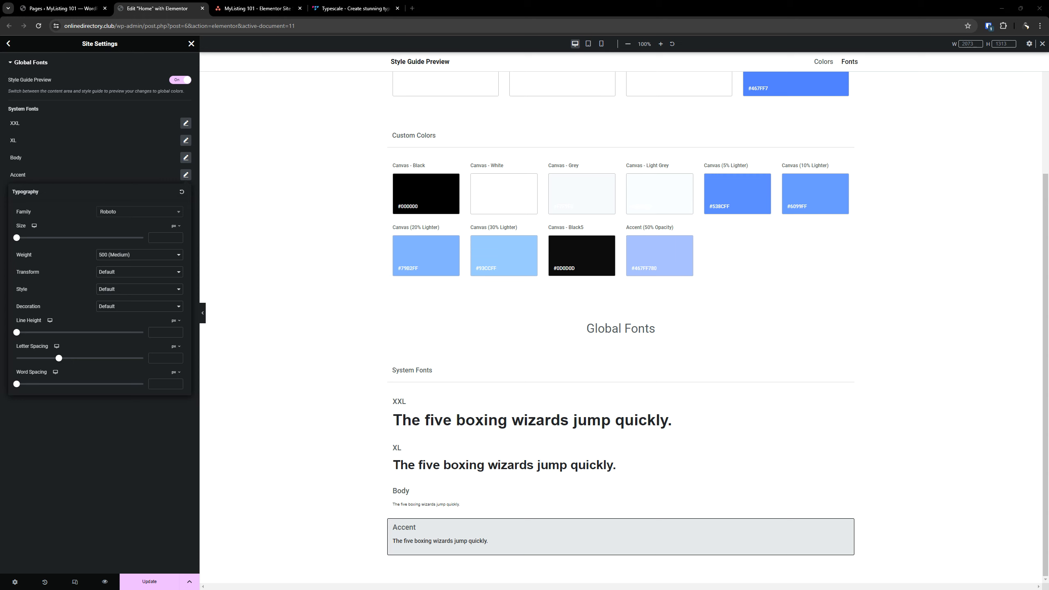
pyautogui.click(126, 211)
pyautogui.write('def')
pyautogui.click(113, 235)
pyautogui.click(174, 226)
pyautogui.click(174, 249)
pyautogui.click(162, 241)
pyautogui.write('0.7')
# Set the Accent font's weight to Default and its transform to Uppercase, and close its typography settings.
pyautogui.click(115, 260)
pyautogui.click(120, 319)
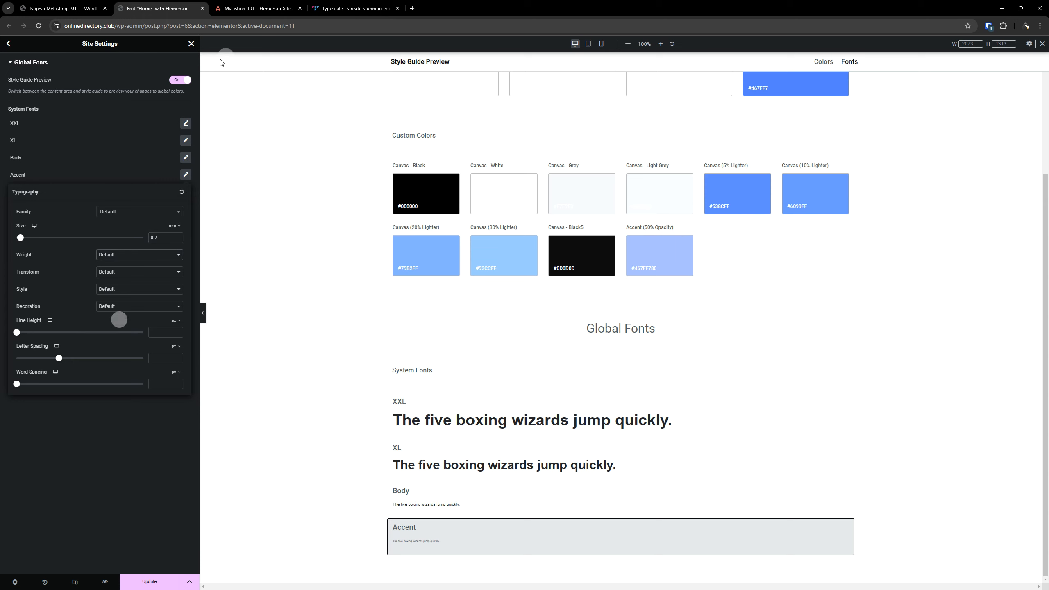
pyautogui.click(119, 271)
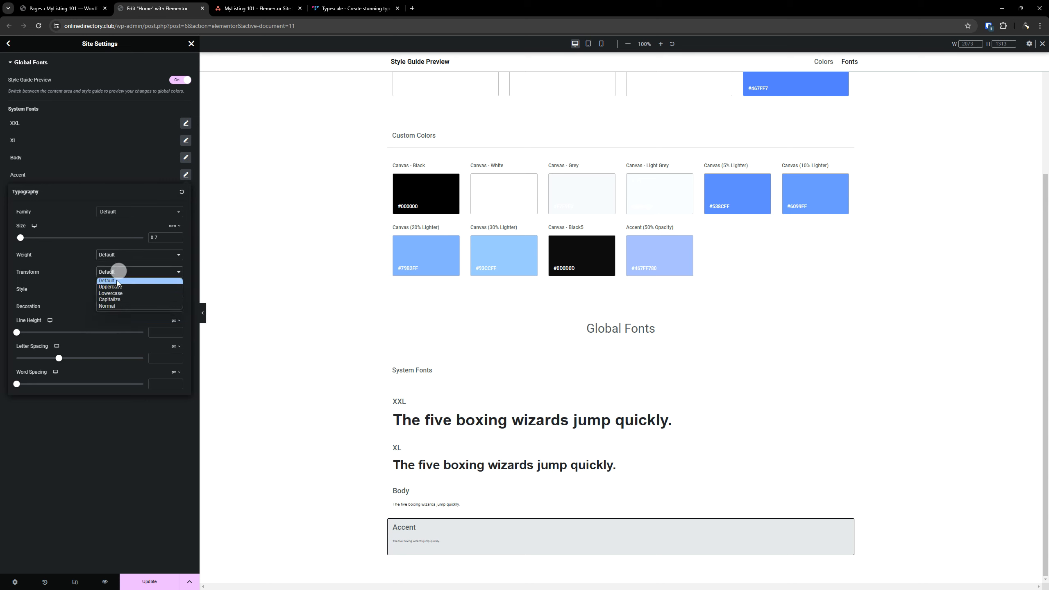
pyautogui.click(116, 287)
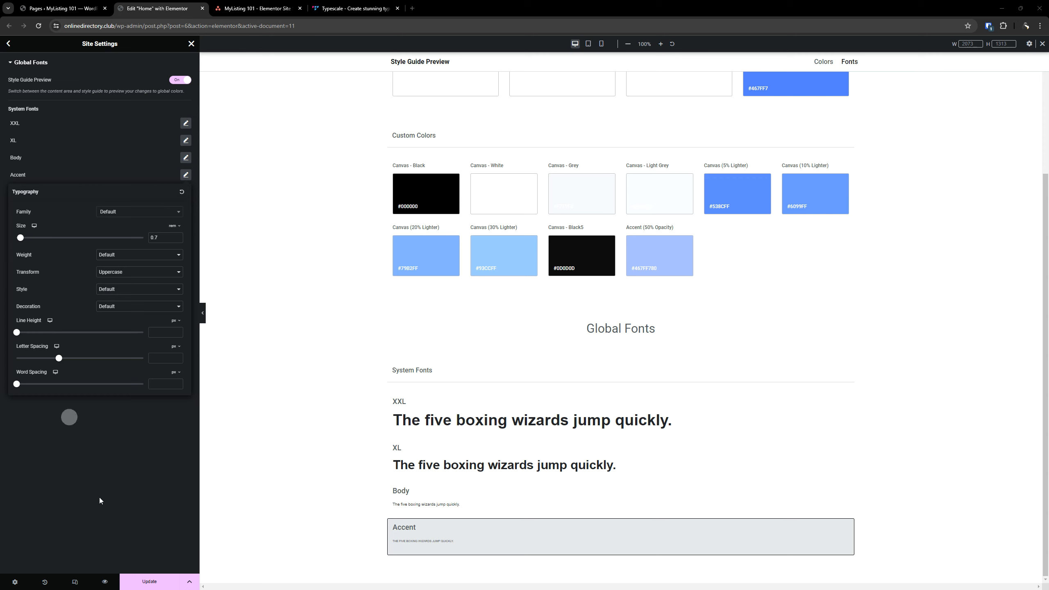
pyautogui.click(128, 463)
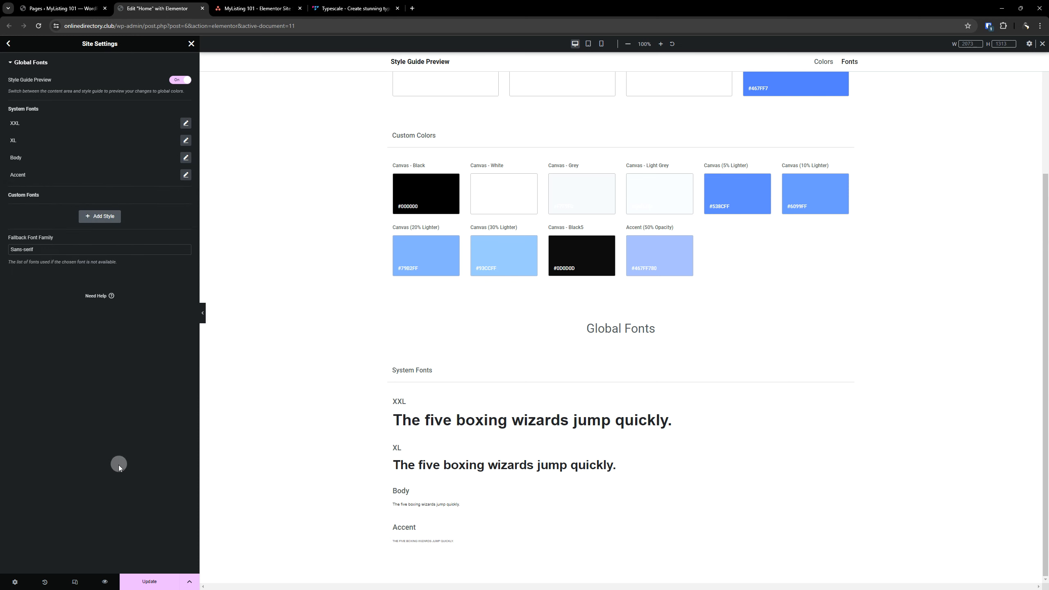
# Save the Global Fonts changes in Site Settings and check the sizes on the Typescale page.
pyautogui.click(149, 582)
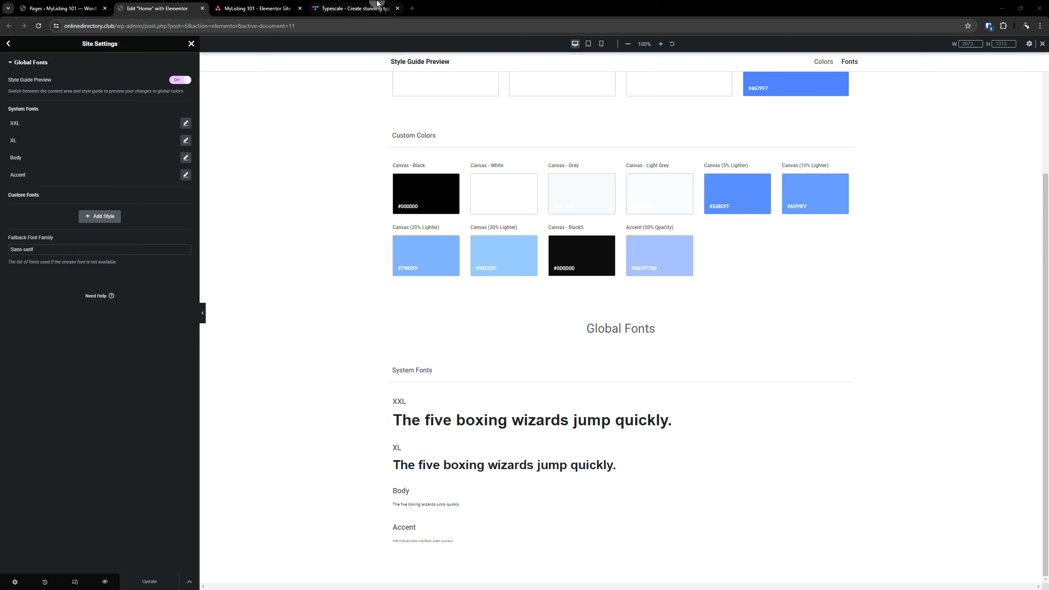
pyautogui.click(353, 8)
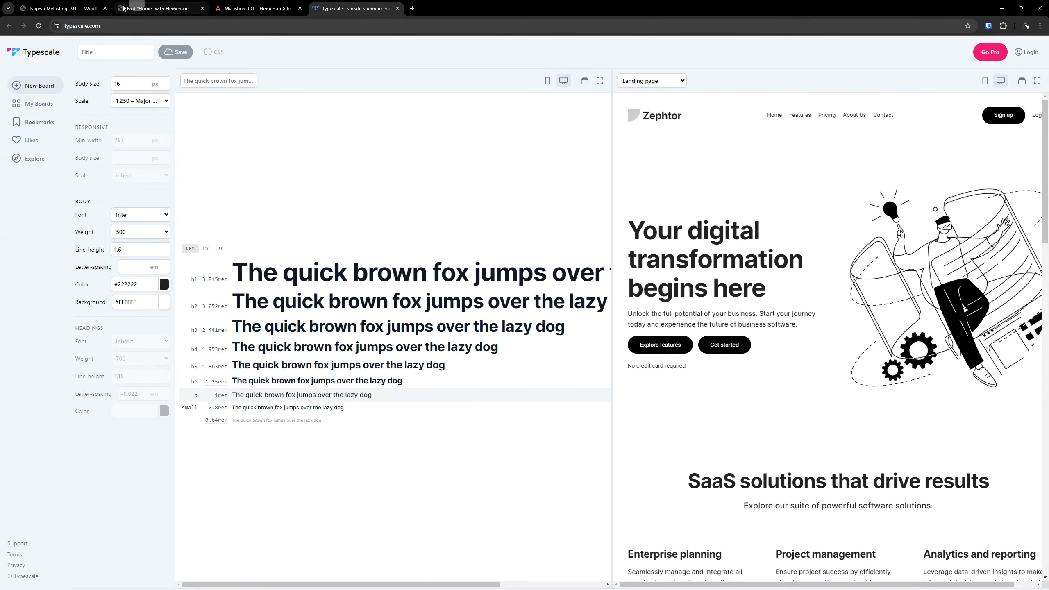
pyautogui.click(146, 5)
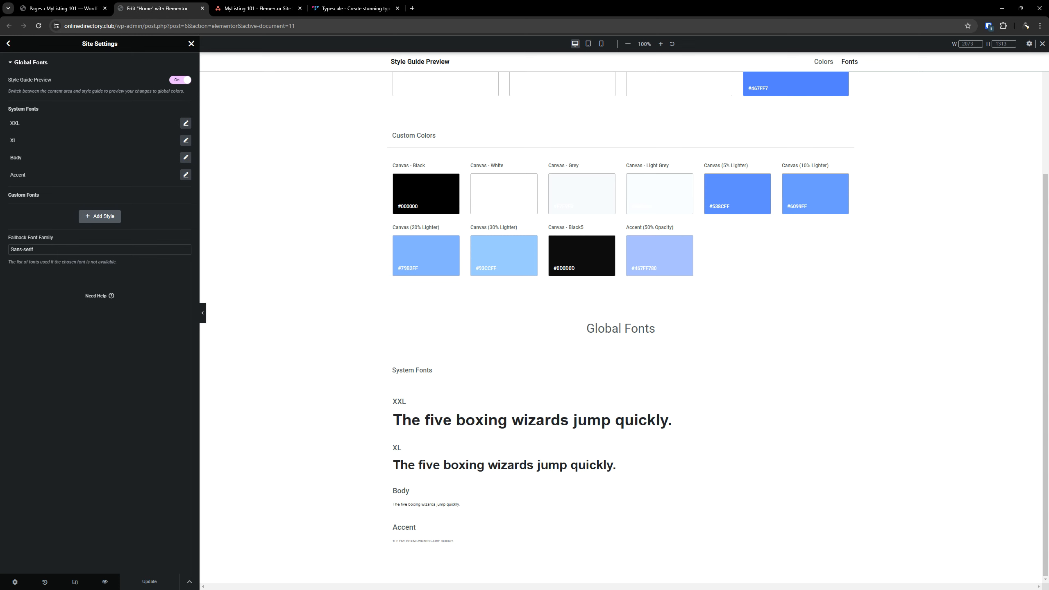
# View the San Diego example page, close it, and return to the Elementor editor for the Home page.
pyautogui.press('ctrl')
pyautogui.press('ctrl')
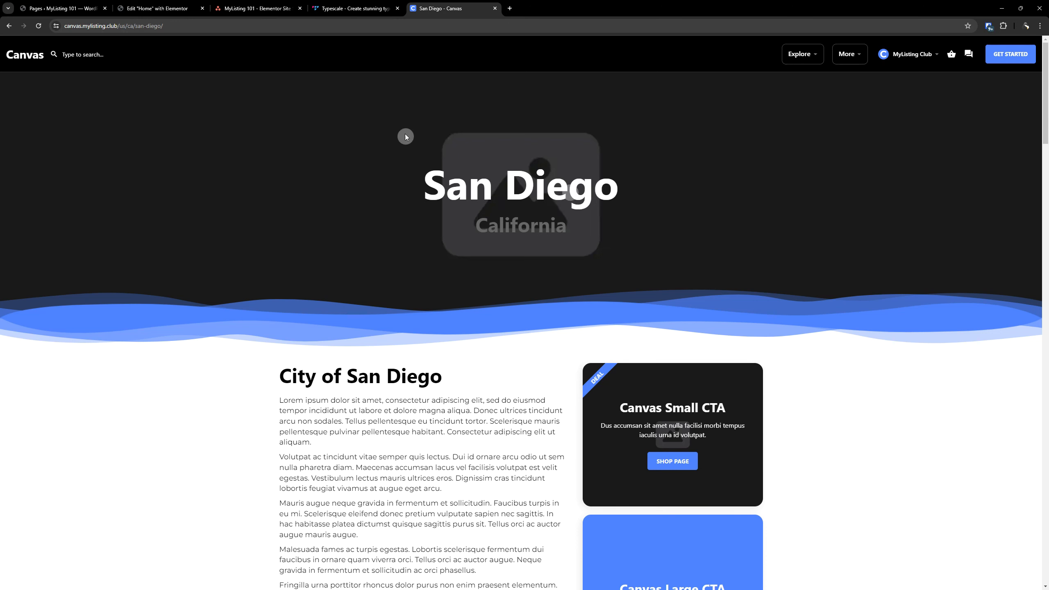
pyautogui.hotkey('ctrl', 'w')
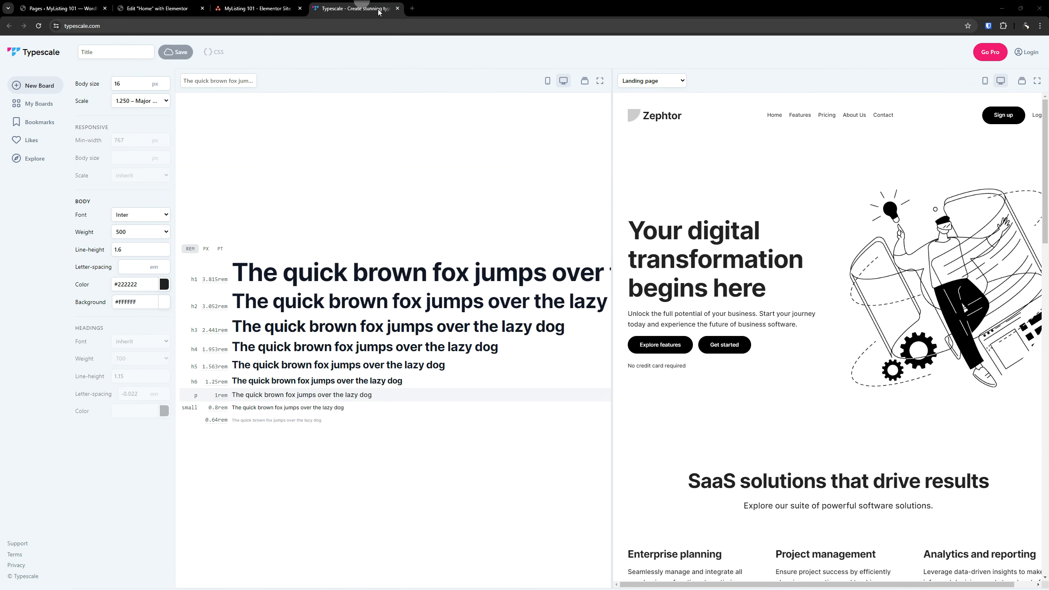
pyautogui.click(157, 8)
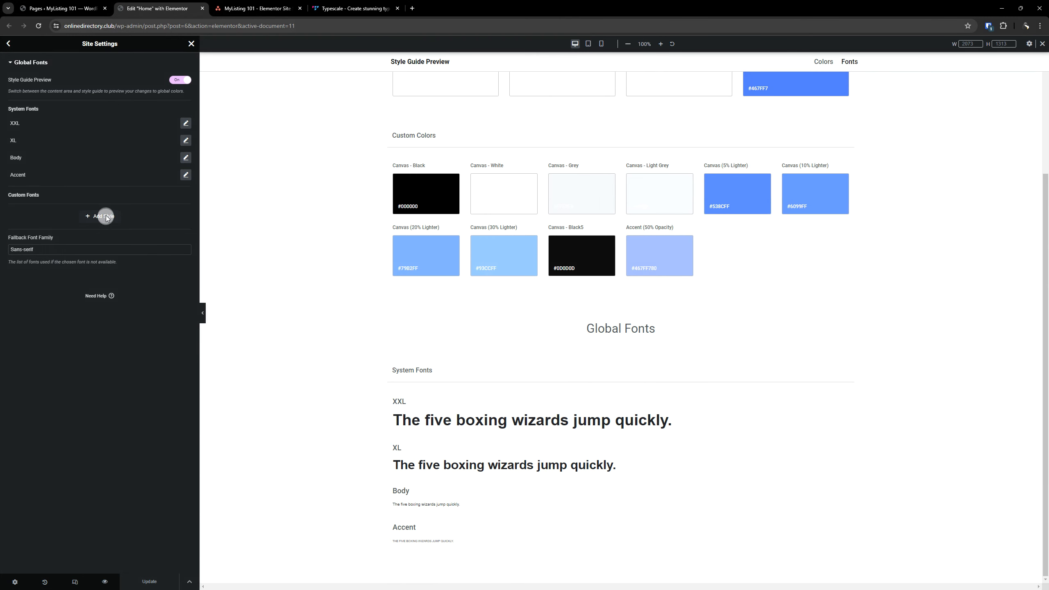
# Add a custom font style named Buttons under Custom Fonts.
pyautogui.click(106, 216)
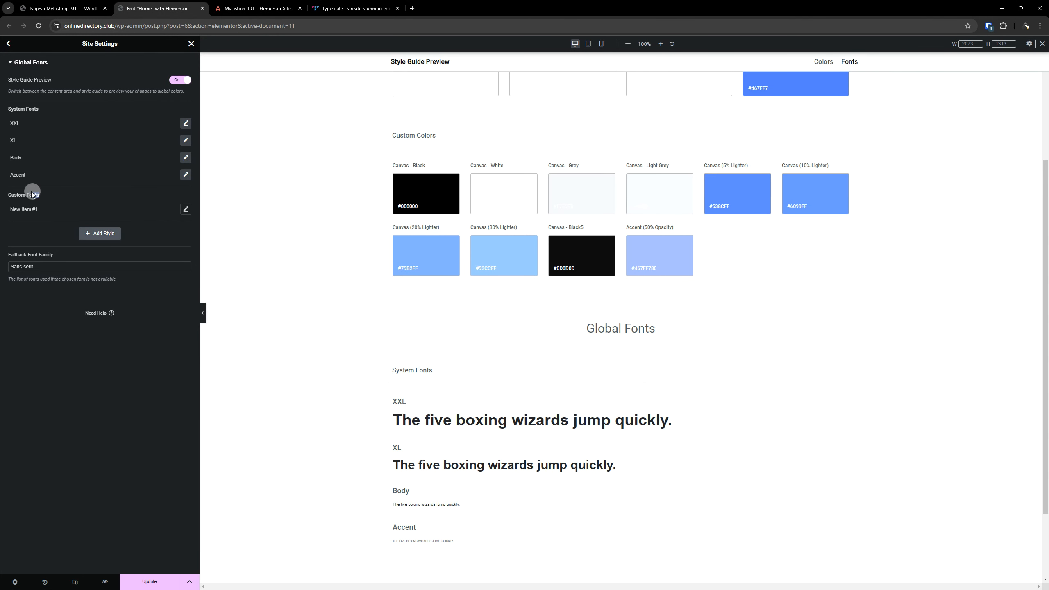
pyautogui.click(29, 208)
pyautogui.write('Buttons')
# Change the size unit of the Buttons custom font and set its desktop size to 0.9.
pyautogui.click(185, 209)
pyautogui.press('ctrl')
pyautogui.press('ctrl')
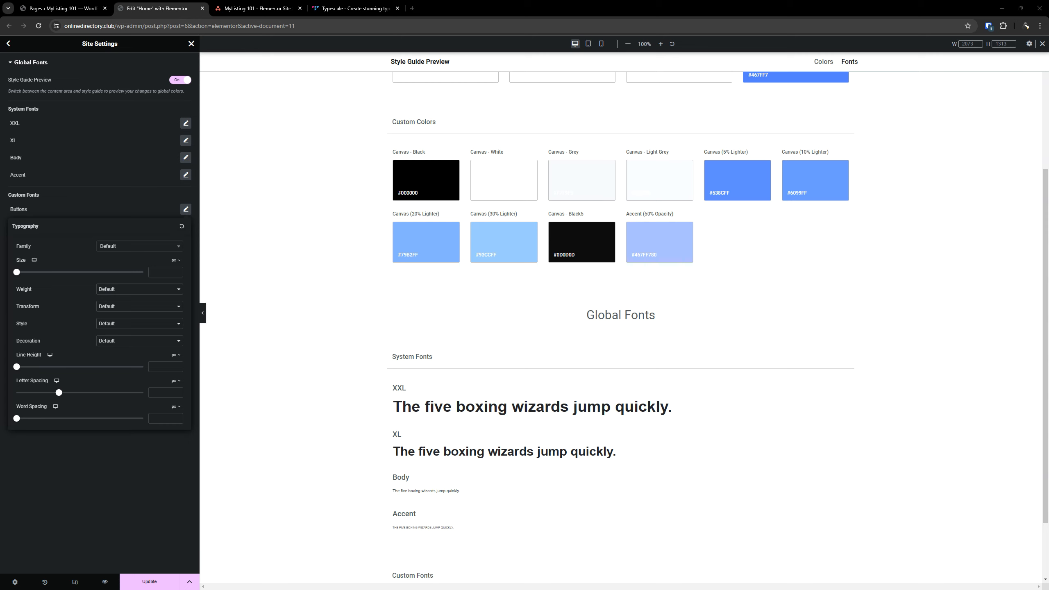
pyautogui.click(174, 261)
pyautogui.click(170, 283)
pyautogui.click(160, 272)
pyautogui.write('0.9')
# Choose the Buttons font's weight and transform, close its typography settings, and save the Site Settings.
pyautogui.click(122, 293)
pyautogui.click(111, 336)
pyautogui.click(115, 312)
pyautogui.click(114, 319)
pyautogui.click(85, 498)
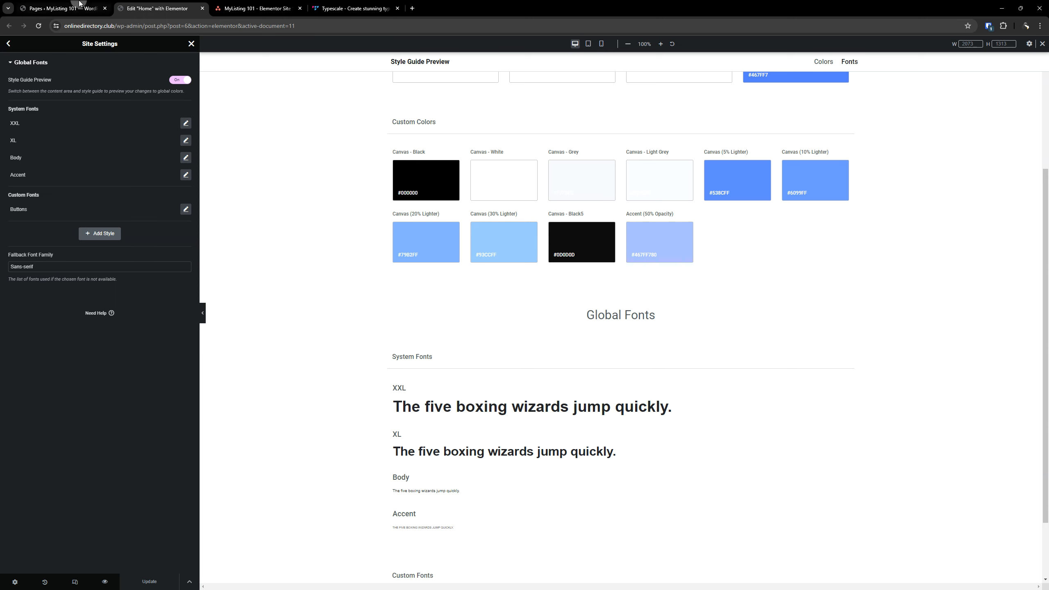
# Switch to the WordPress admin and open the Global (Light Mode) CSS snippet in WPCodeBox 2.
pyautogui.click(78, 7)
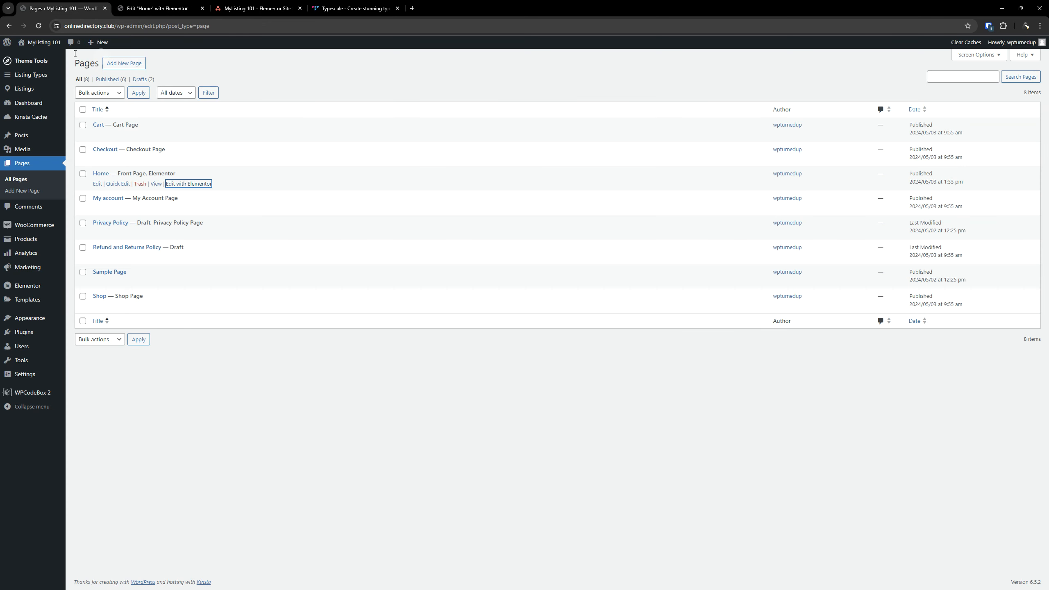
pyautogui.click(206, 478)
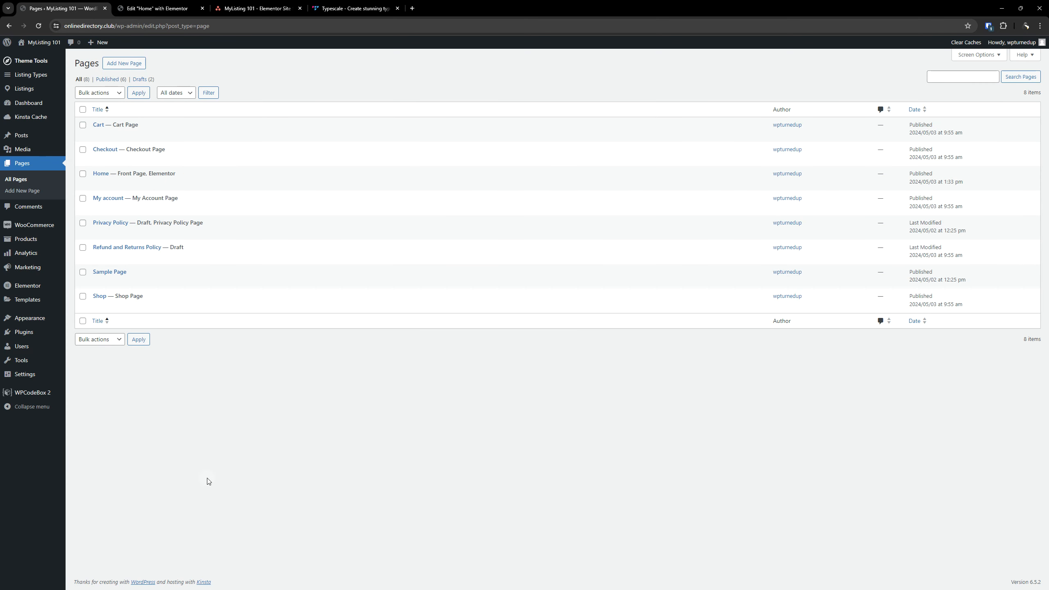
pyautogui.click(28, 397)
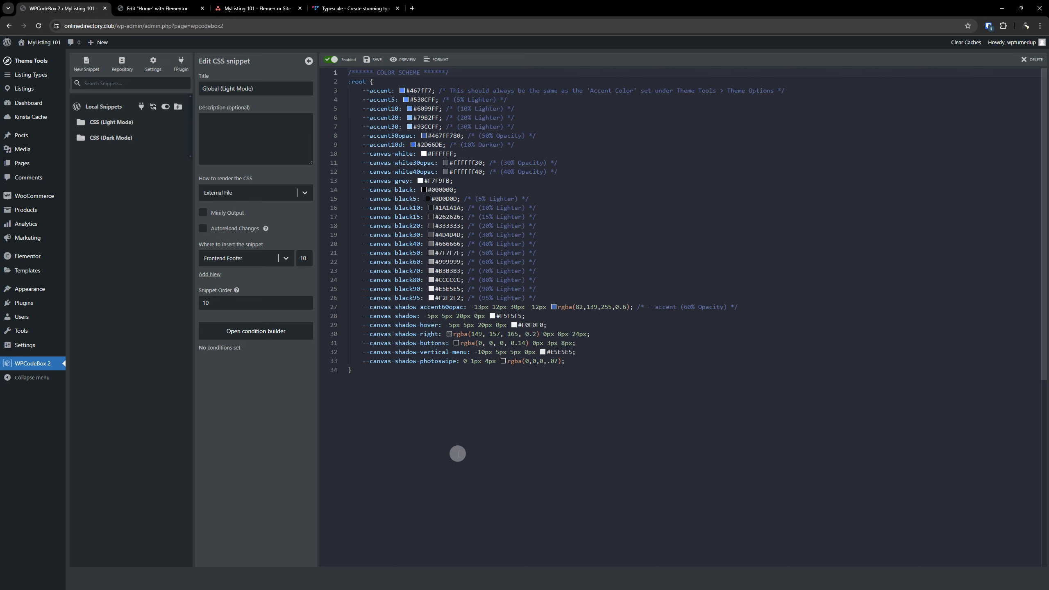
pyautogui.click(563, 443)
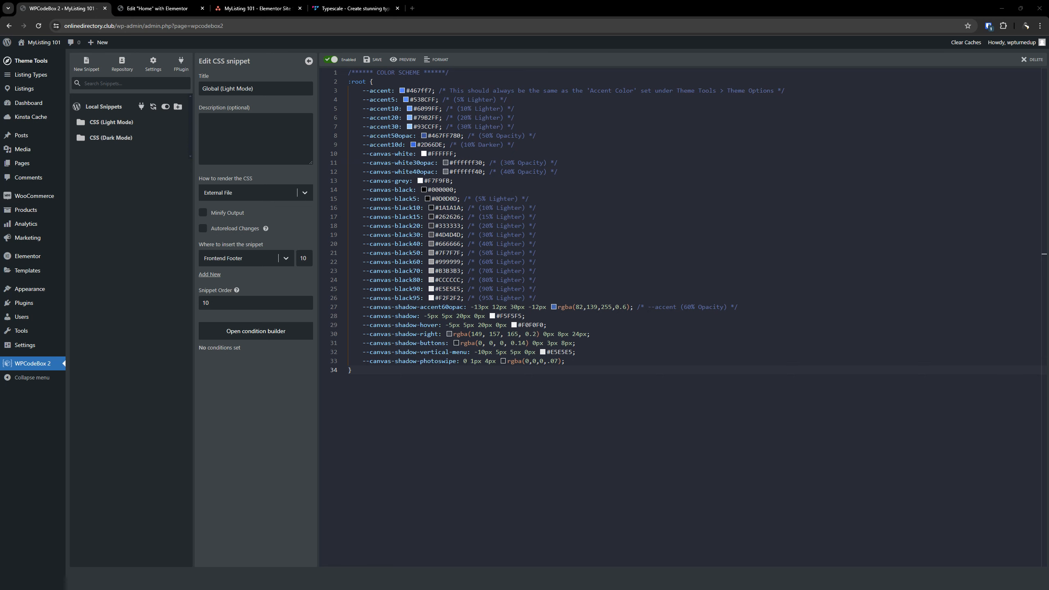
pyautogui.click(421, 380)
pyautogui.click(113, 122)
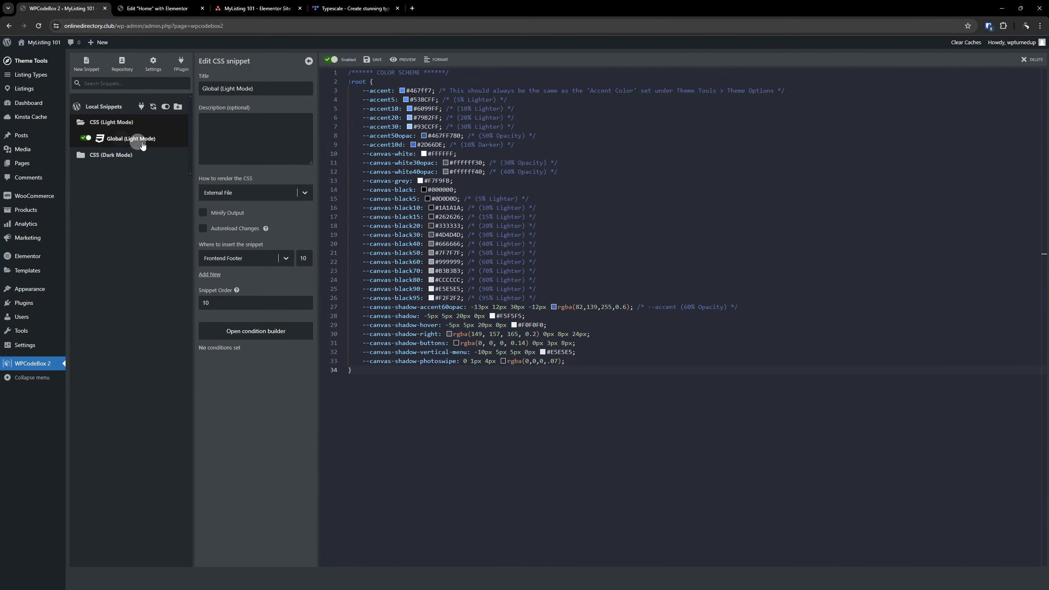
pyautogui.click(133, 141)
# Append a SYSTEM FONT STACK section to Global (Light Mode), applying the system-ui font-family list to body and h1 through h6.
pyautogui.click(458, 415)
pyautogui.press('Return')
pyautogui.write('\\')
pyautogui.press('BackSpace')
pyautogui.press('Return')
pyautogui.press('Return')
pyautogui.write('/****** SYSTEM FONT STACK ******/ body {     font-family: system-ui, "Segoe UI", Helvetica, Arial, sans-serif, "Apple Color Emoji", "Segoe UI Emoji", "Segoe UI Symbol"; } h1,h2,h3,h4,h5,h6 {     font-family: system-ui, "Segoe UI", Helvetica, Arial, sans-serif, "Apple Color Emoji", "Segoe UI Emoji", "Segoe UI Symbol"; }')
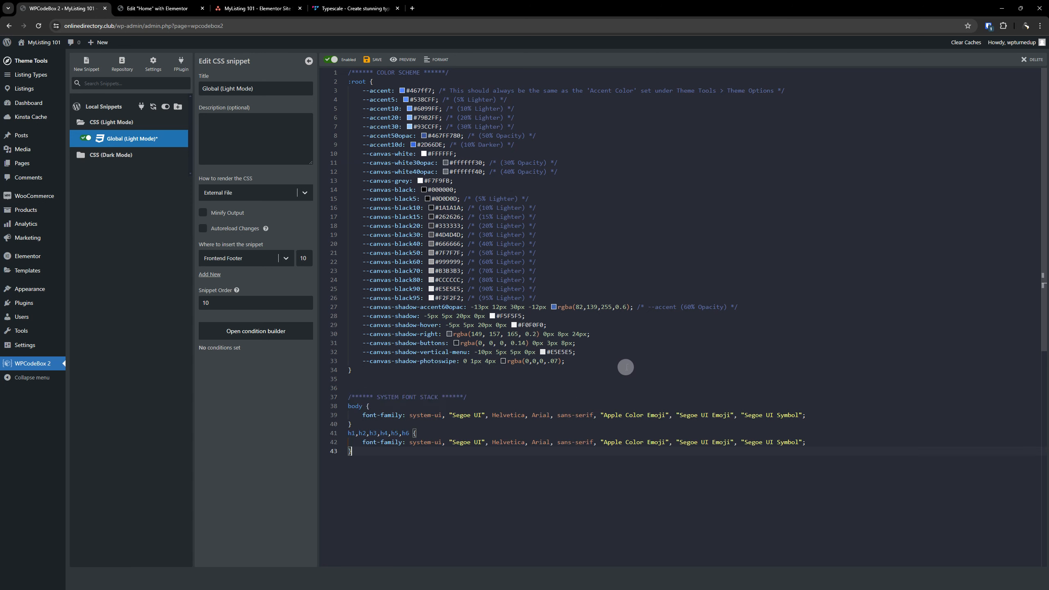
# Format the code of the Global (Light Mode) snippet and save it.
pyautogui.click(371, 61)
pyautogui.click(435, 60)
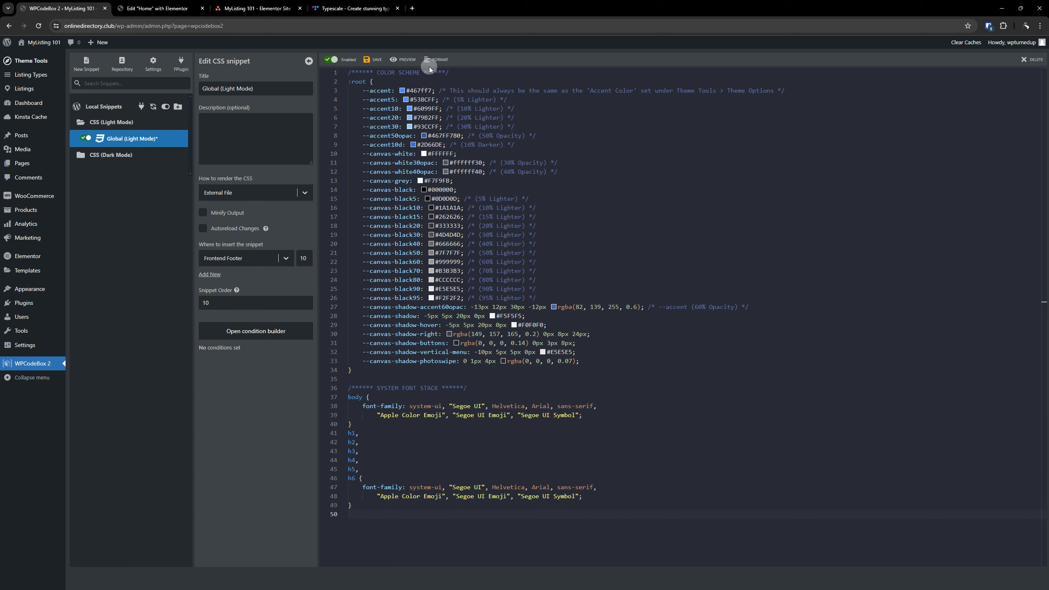
pyautogui.click(375, 61)
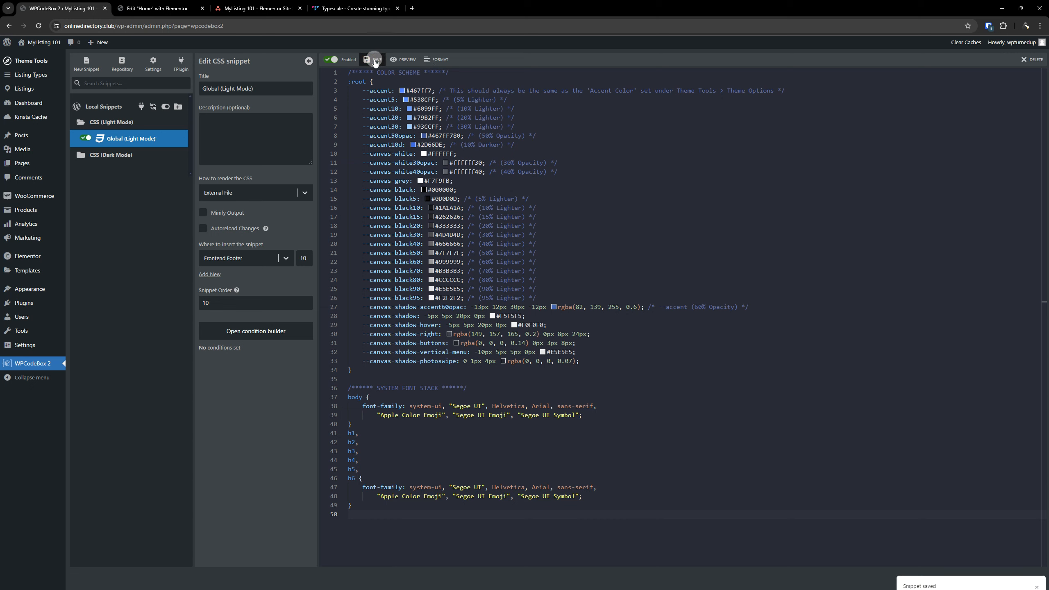
# Expand the CSS (Dark Mode) folder and copy the entire code of the Global (Light Mode) snippet.
pyautogui.click(141, 159)
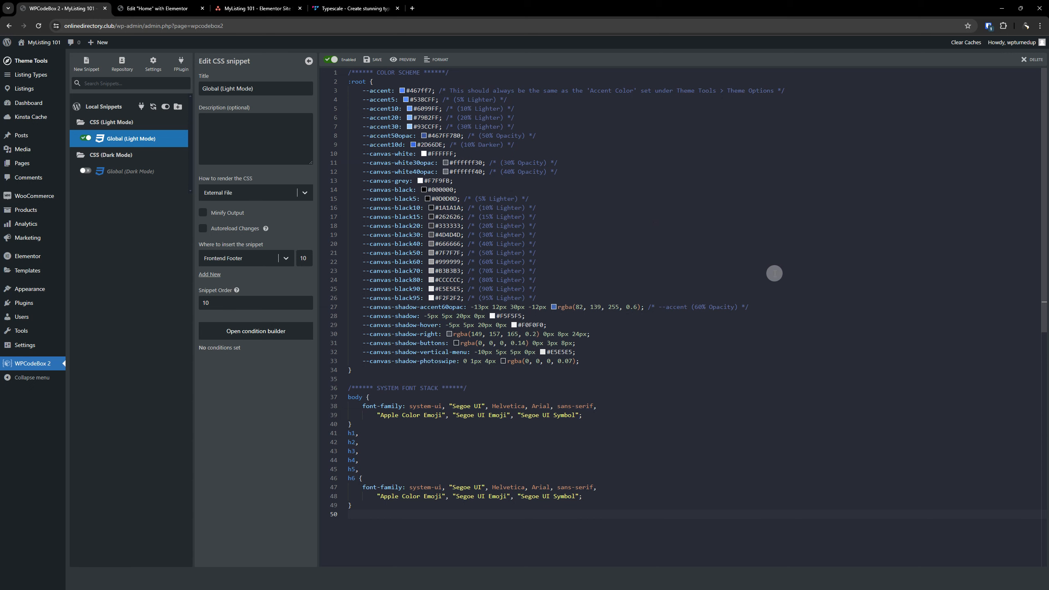
pyautogui.click(625, 226)
pyautogui.hotkey('ctrl', 'a')
pyautogui.hotkey('ctrl', 'c')
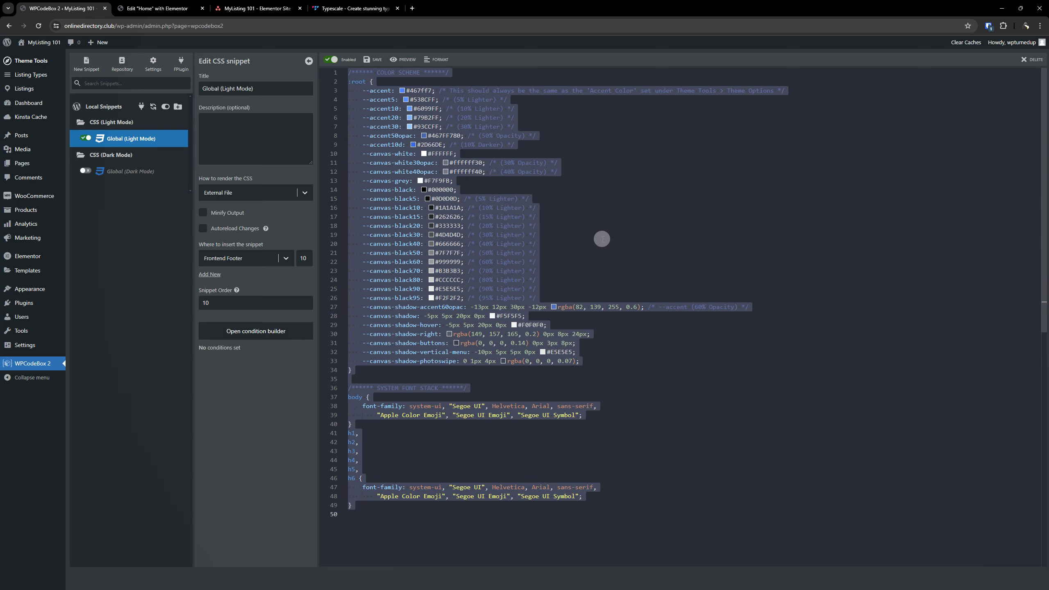
# Replace all code in the Global (Dark Mode) snippet with the copied Light Mode code and save it.
pyautogui.click(121, 178)
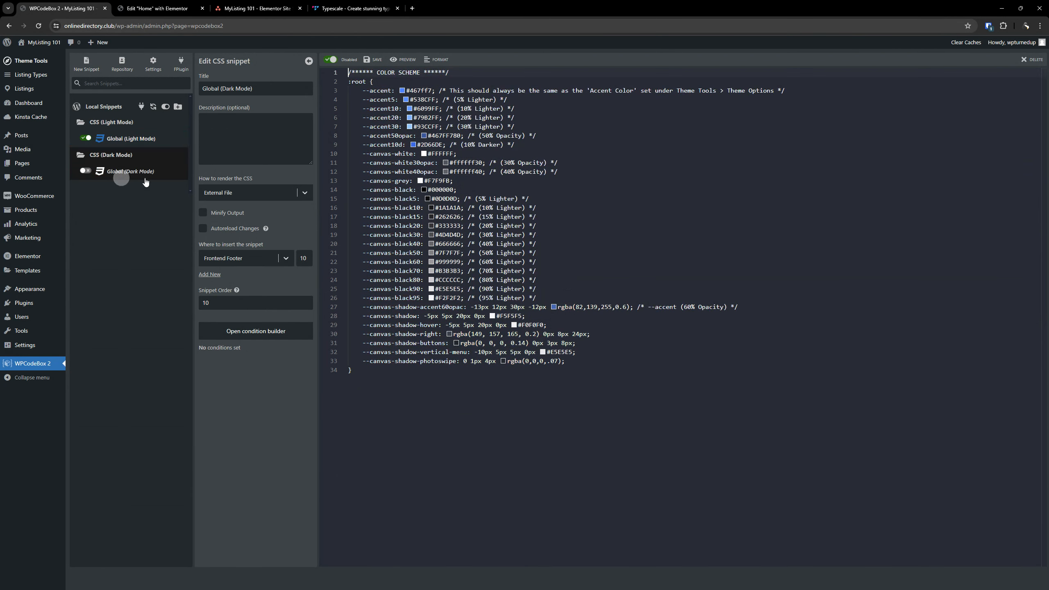
pyautogui.rightClick(425, 221)
pyautogui.click(508, 423)
pyautogui.moveTo(370, 416); pyautogui.dragTo(339, 64)
pyautogui.press('Delete')
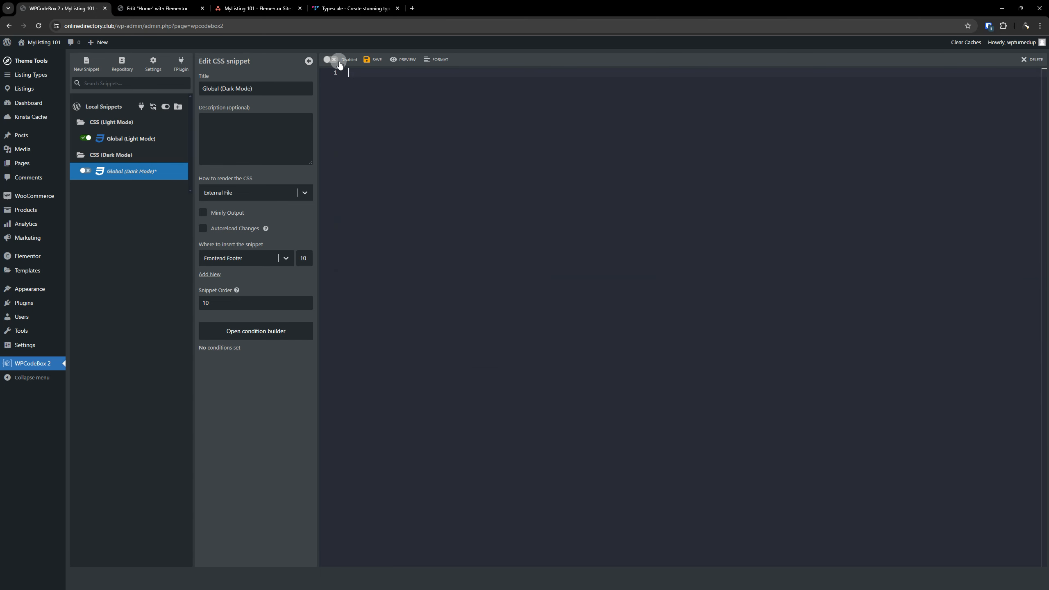
pyautogui.hotkey('ctrl', 'v')
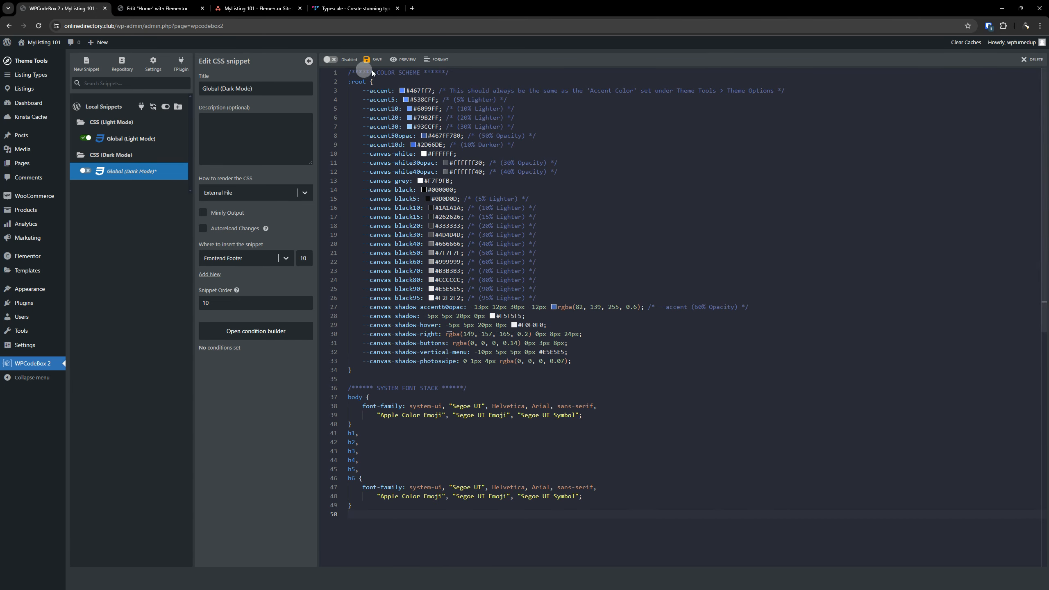
pyautogui.click(371, 66)
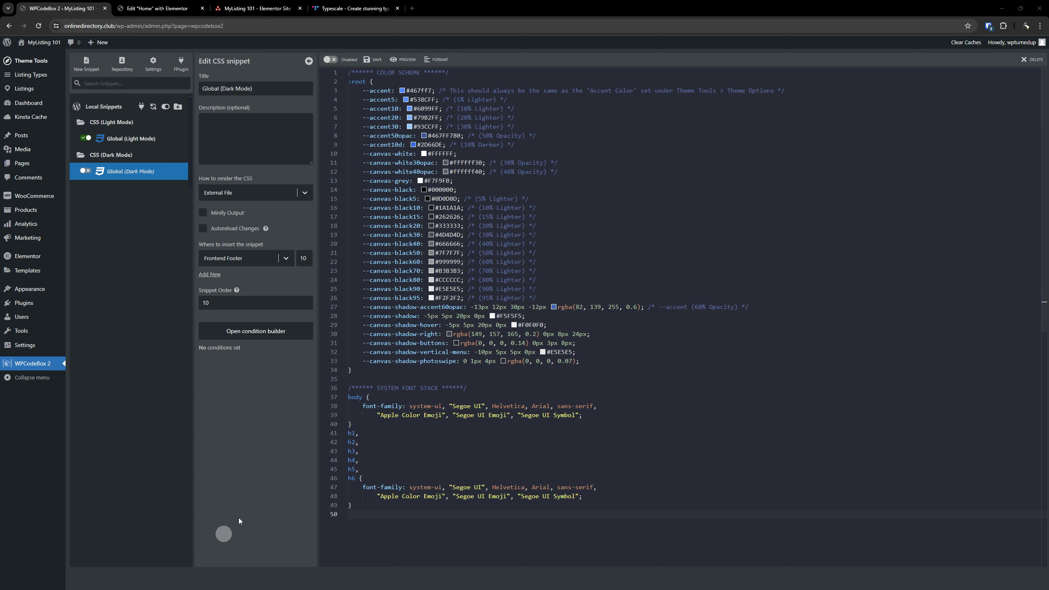
# Append the commented MyListing typography fix to Global (Dark Mode), setting the html font-size to 16px !important, and save the snippet.
pyautogui.scroll(-2, 380, 445)
pyautogui.press('Return')
pyautogui.press('Return')
pyautogui.write('/**** FIX MYLISTING’S INACCESSIBLE AND UNRESPONSIVE TYPOGRAPHY ****/ /** https://mylisting.club/how-to-fix-mylistings-inaccessible-and-unresponsive-typography **/ html {     font-size: 16px !important; }')
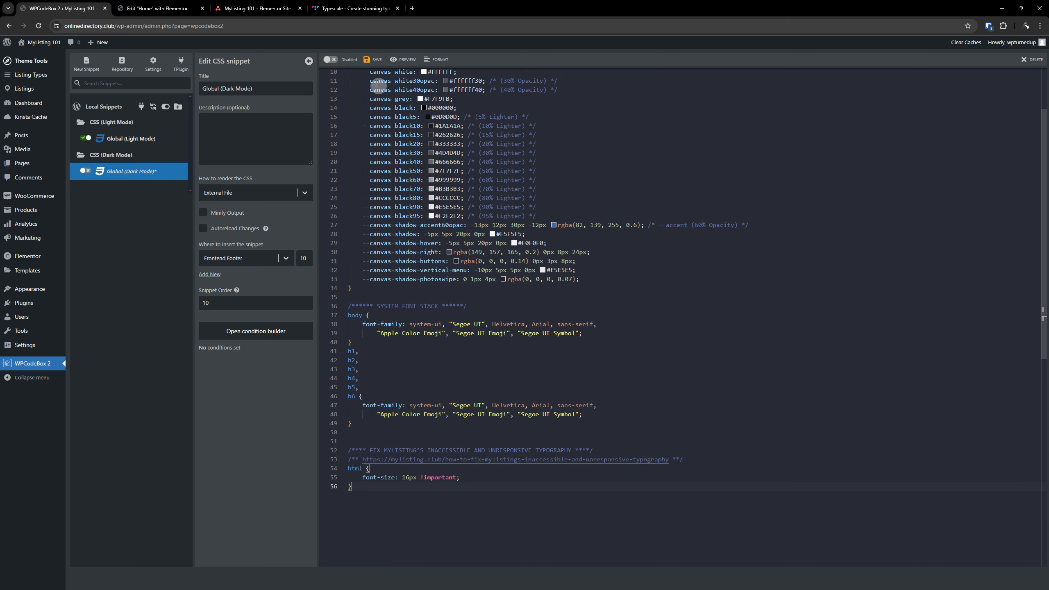
pyautogui.click(366, 60)
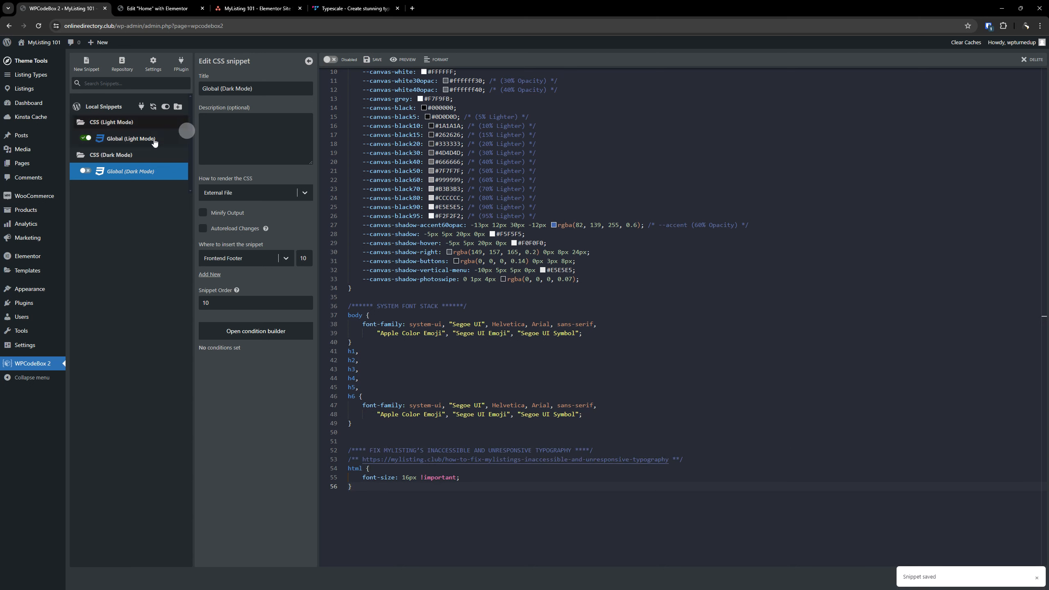
# Append the same typography fix, html font-size 16px !important with its comments, to Global (Light Mode) and save the snippet.
pyautogui.click(136, 140)
pyautogui.scroll(-1, 410, 526)
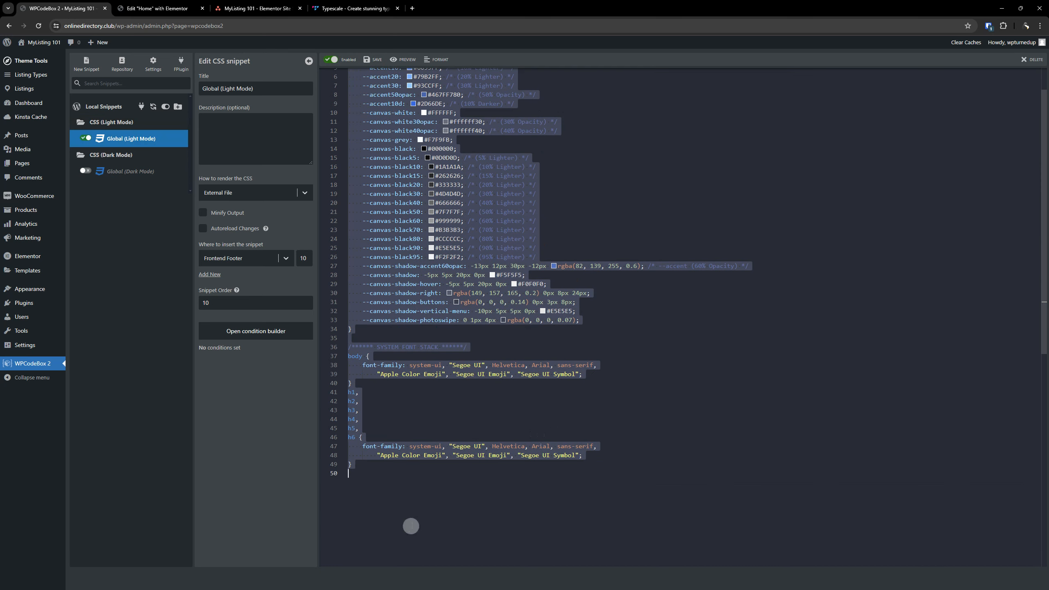
pyautogui.click(409, 487)
pyautogui.press('Return')
pyautogui.press('Return')
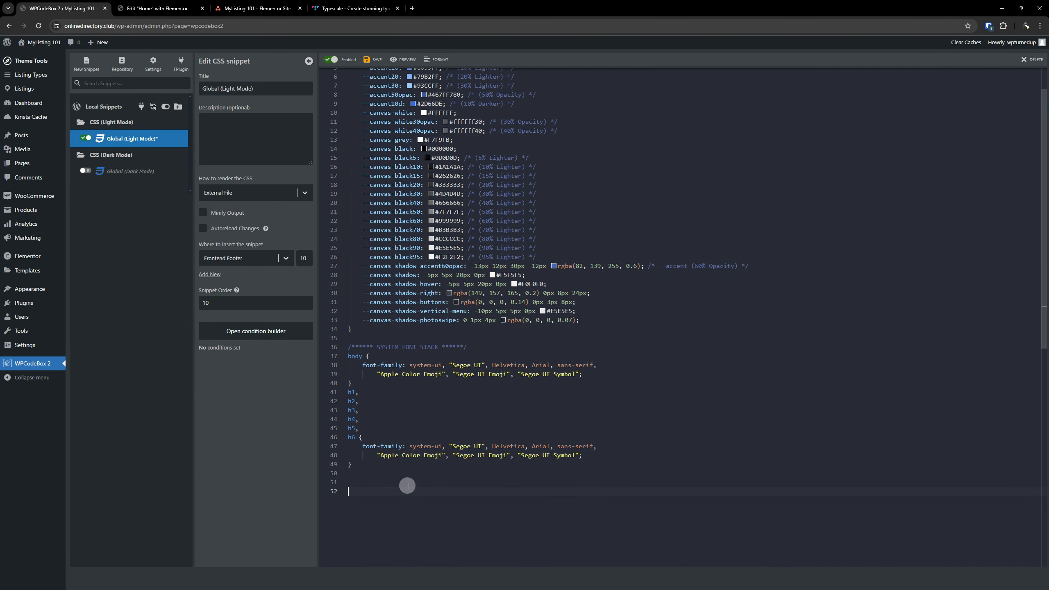
pyautogui.write('/**** FIX MYLISTING’S INACCESSIBLE AND UNRESPONSIVE TYPOGRAPHY ****/ /** https://mylisting.club/how-to-fix-mylistings-inaccessible-and-unresponsive-typography **/ html {     font-size: 16px !important; }')
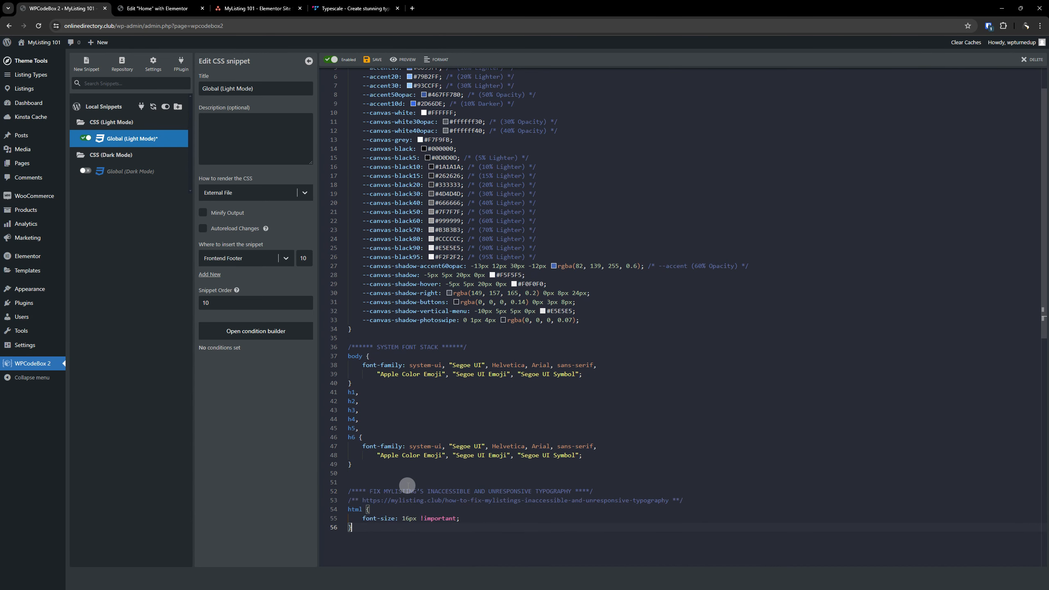
pyautogui.click(369, 60)
# Examine the typography fix at the end of Global (Light Mode): its comments, html selector, font-size value and !important flag.
pyautogui.scroll(-3, 537, 248)
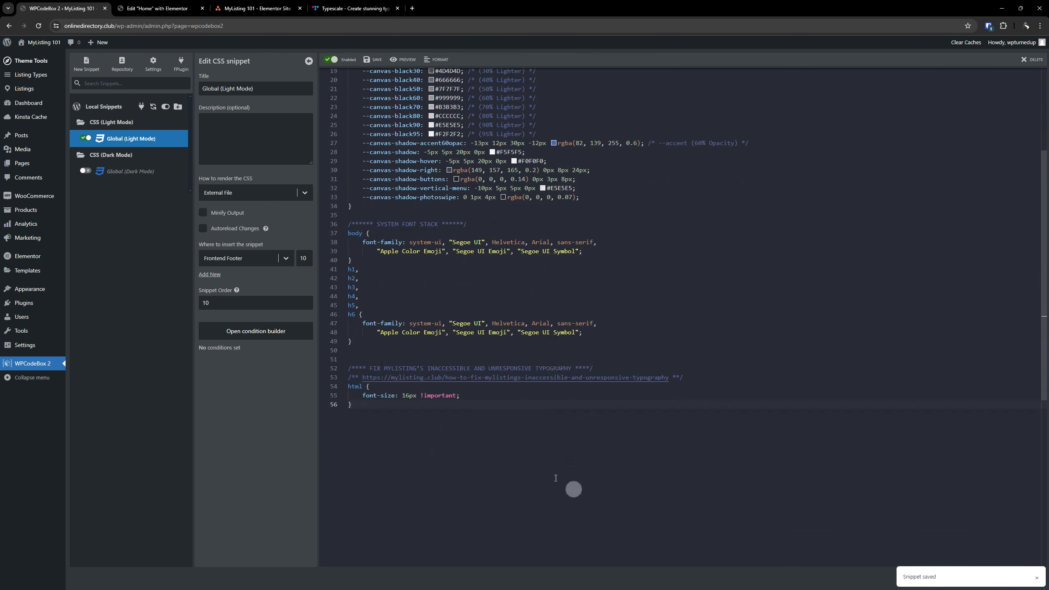
pyautogui.moveTo(702, 377); pyautogui.dragTo(339, 369)
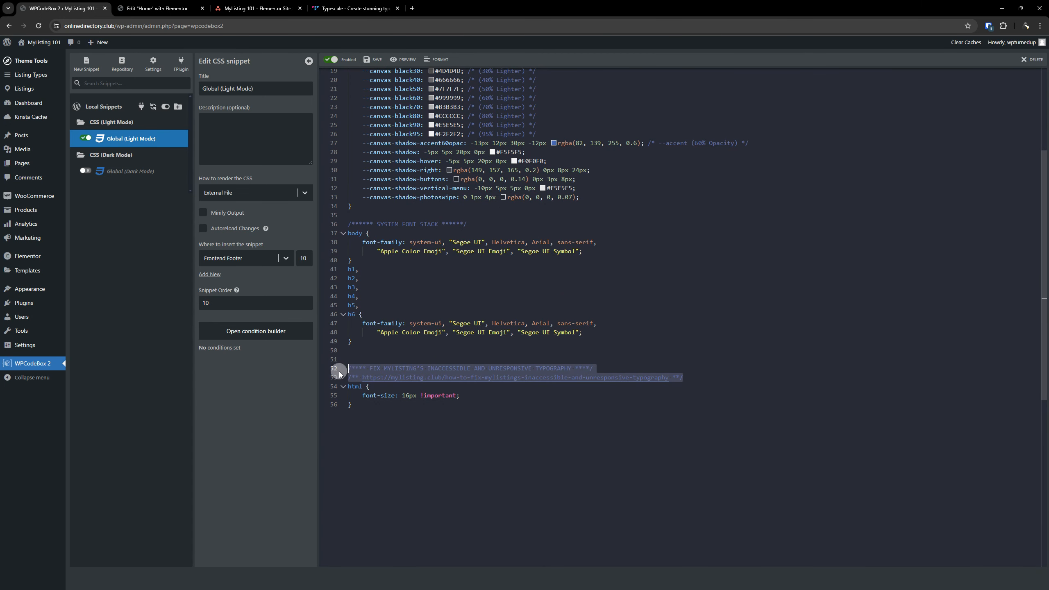
pyautogui.click(477, 417)
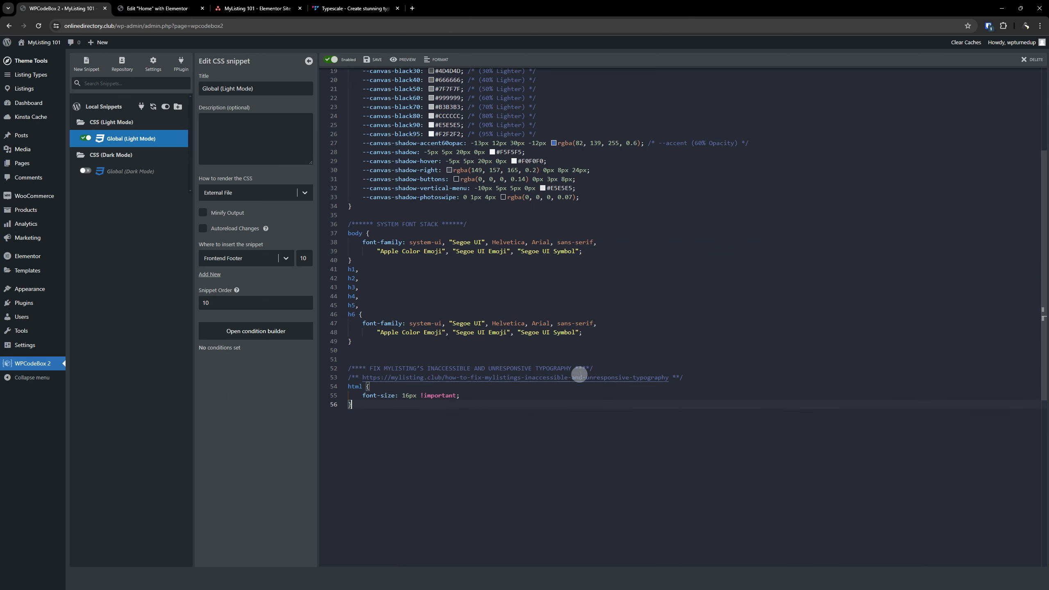
pyautogui.press('ctrl')
pyautogui.press('ctrl')
pyautogui.press('ctrl')
pyautogui.doubleClick(356, 388)
pyautogui.click(376, 409)
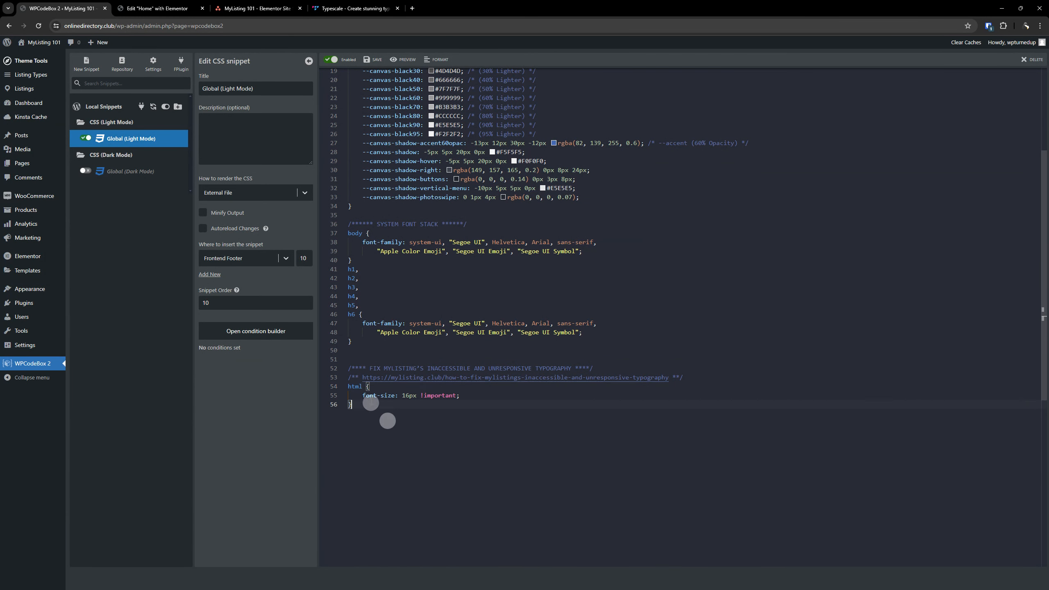
pyautogui.moveTo(362, 395); pyautogui.dragTo(416, 395)
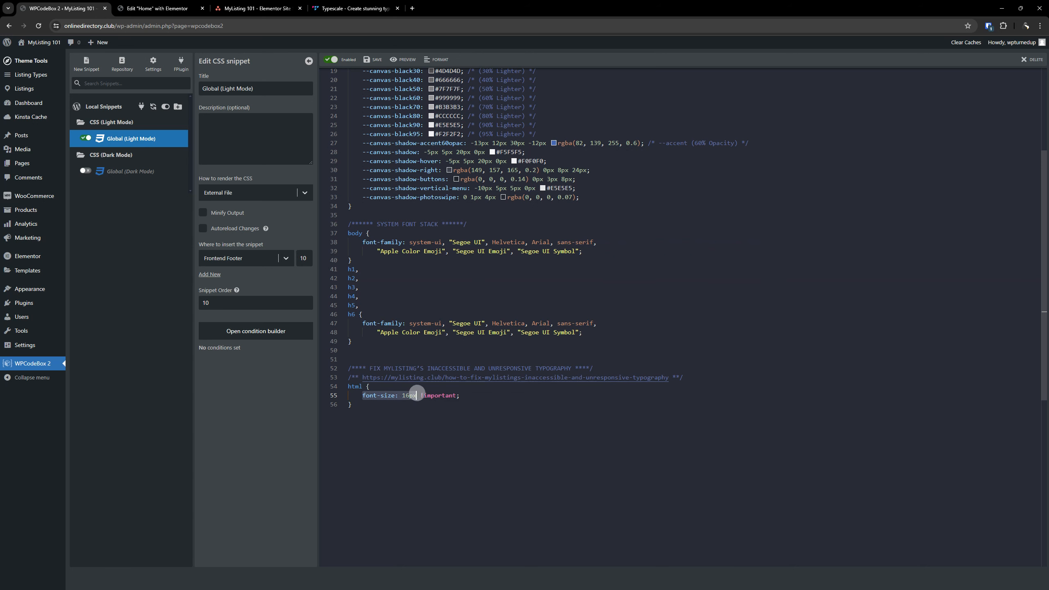
pyautogui.click(455, 457)
pyautogui.doubleClick(441, 395)
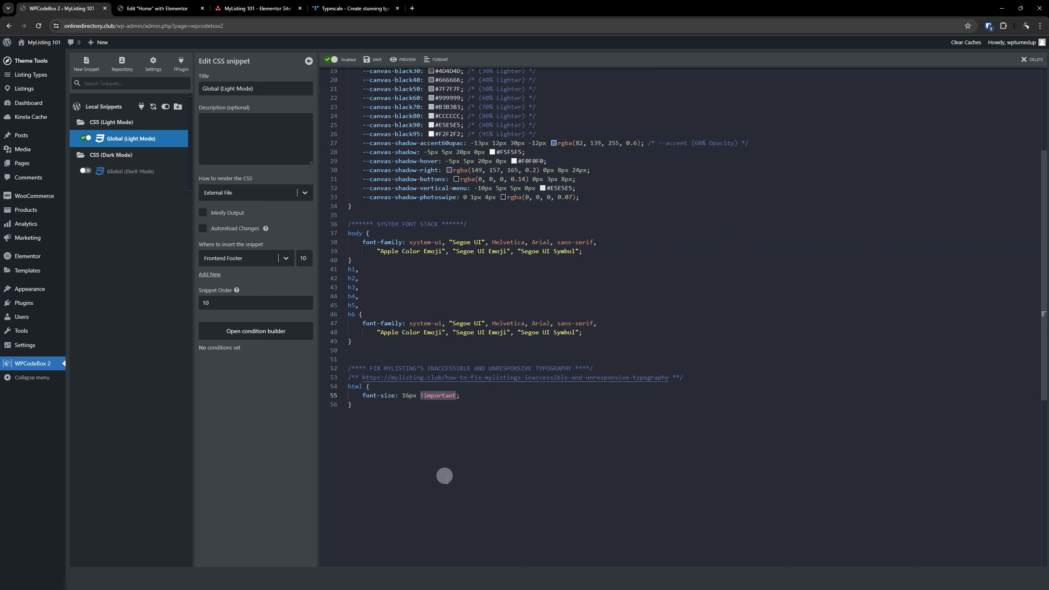
pyautogui.click(545, 467)
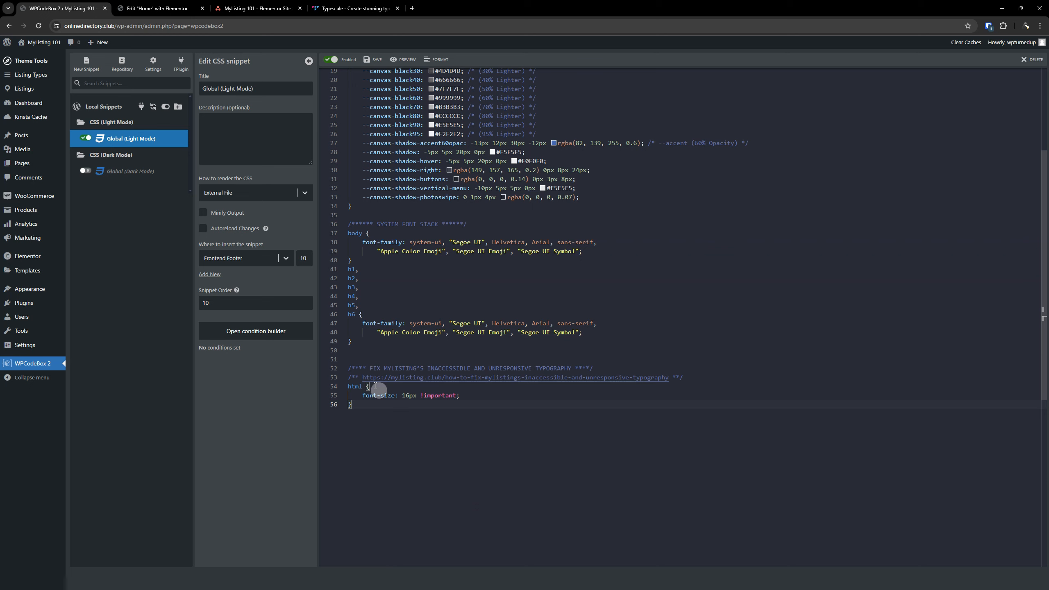
pyautogui.doubleClick(353, 387)
pyautogui.click(813, 459)
pyautogui.moveTo(363, 404); pyautogui.dragTo(338, 379)
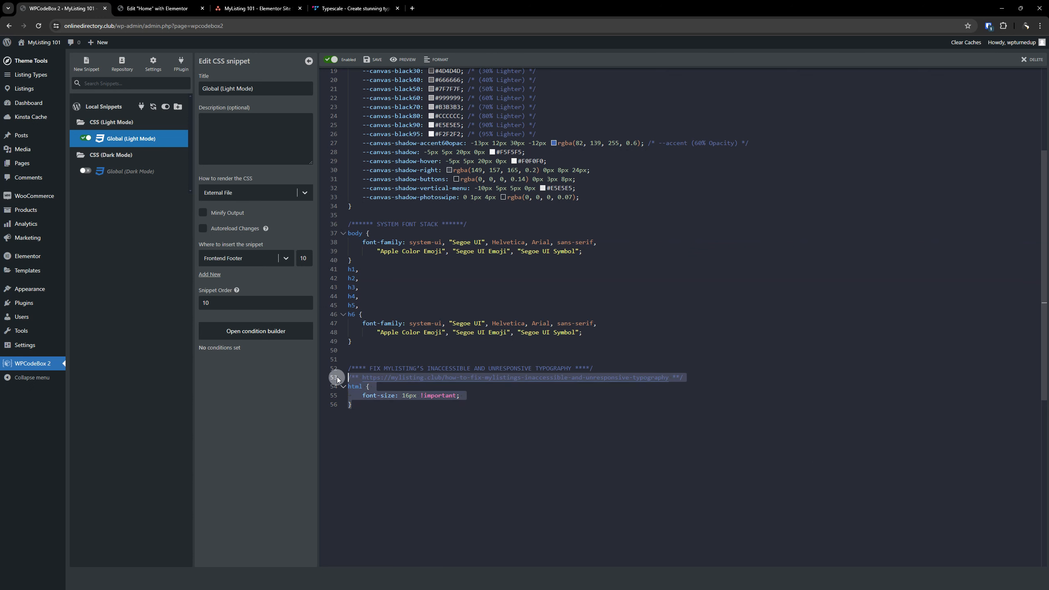
pyautogui.click(384, 454)
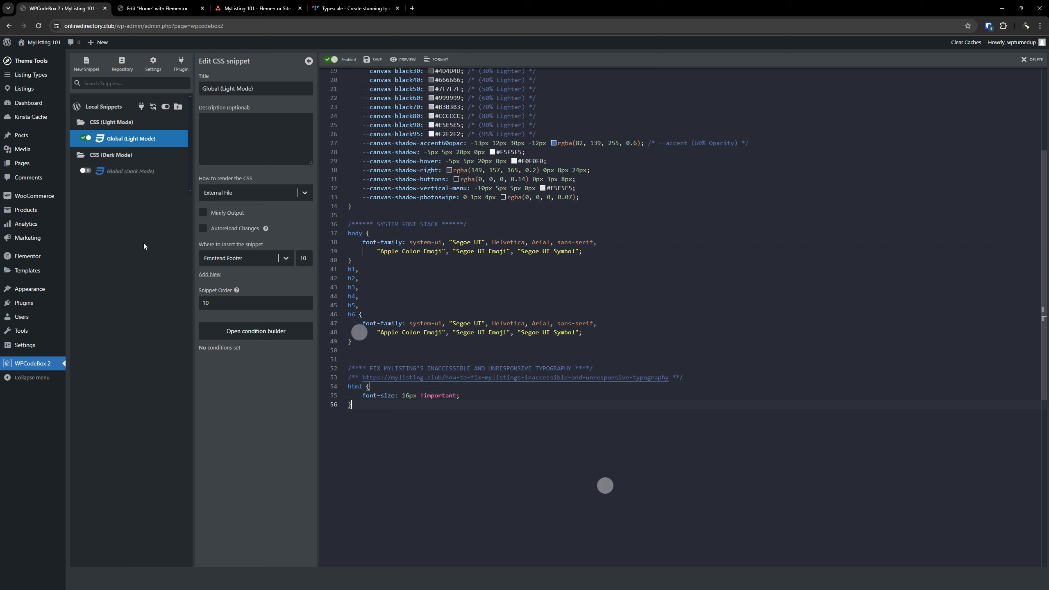
# Open the MyListing Theme Options page in a new browser tab and place that tab first.
pyautogui.moveTo(41, 62)
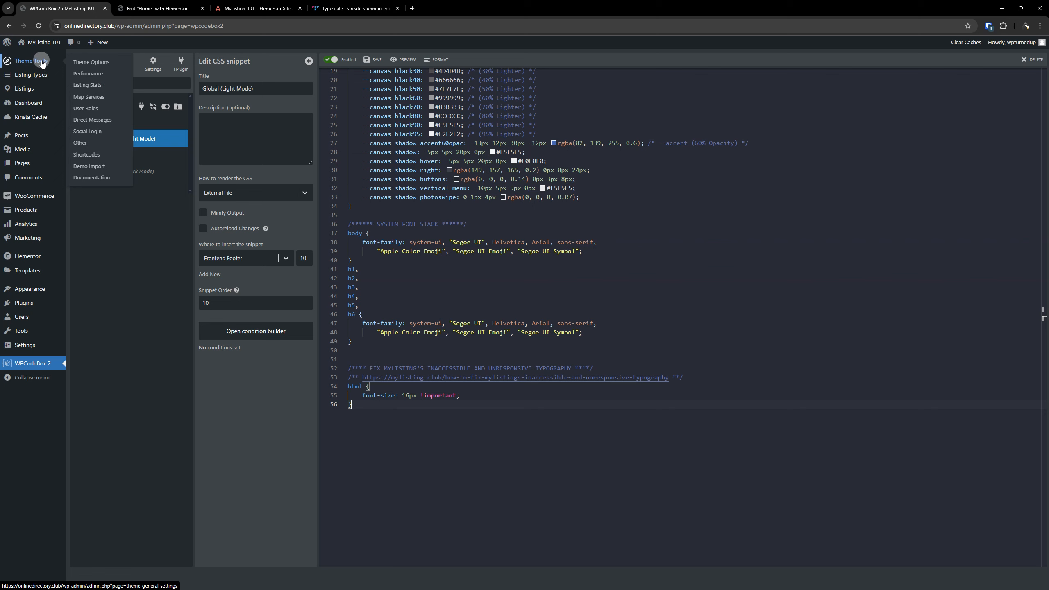
pyautogui.rightClick(107, 67)
pyautogui.click(129, 72)
pyautogui.moveTo(140, 6); pyautogui.dragTo(38, 6)
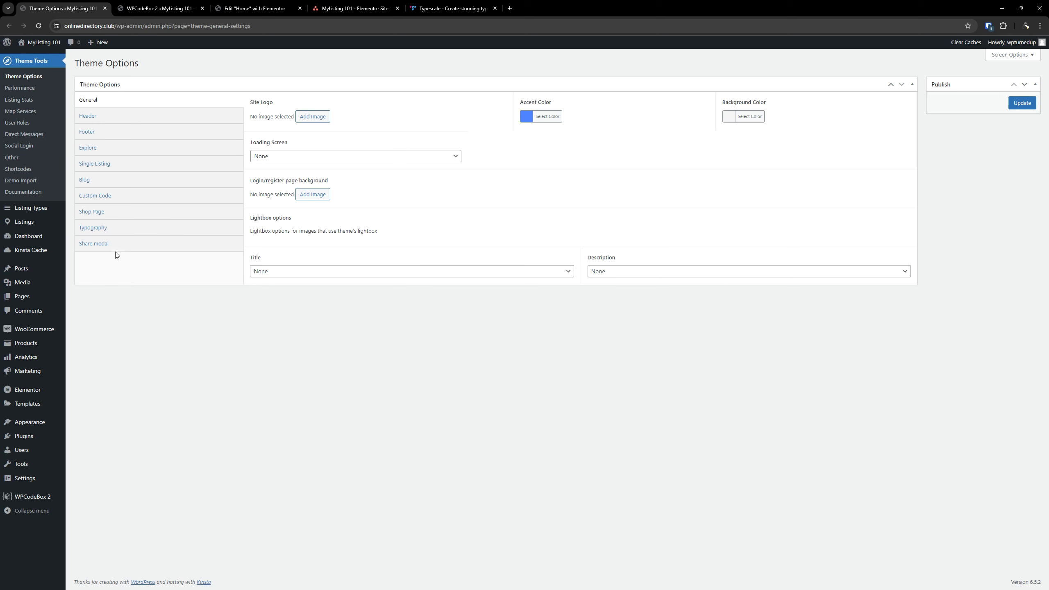
# Open the Typography section of Theme Options and read where the typography settings are located.
pyautogui.click(112, 229)
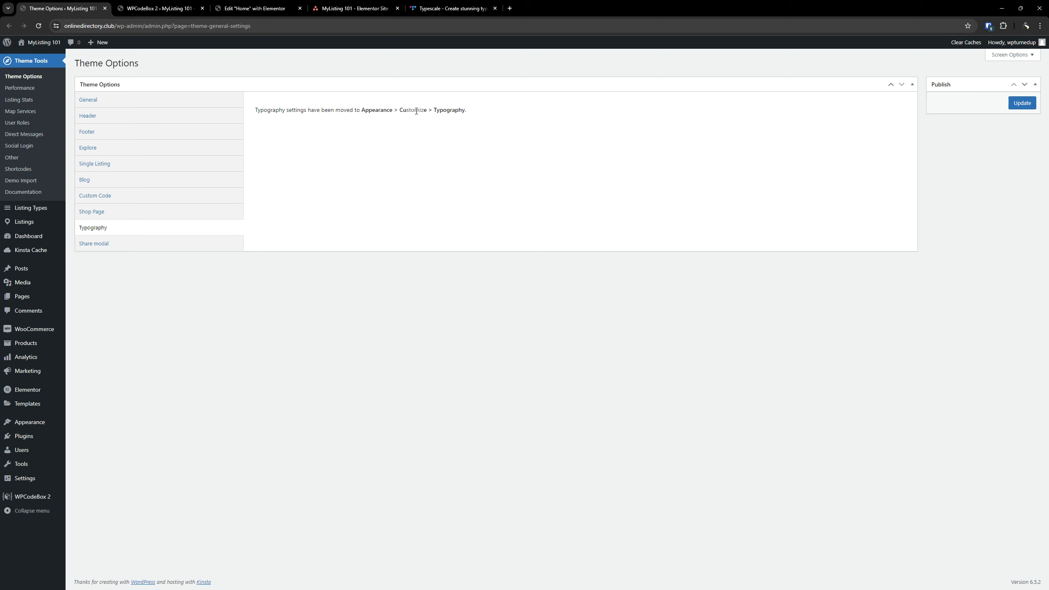
pyautogui.moveTo(468, 109); pyautogui.dragTo(253, 100)
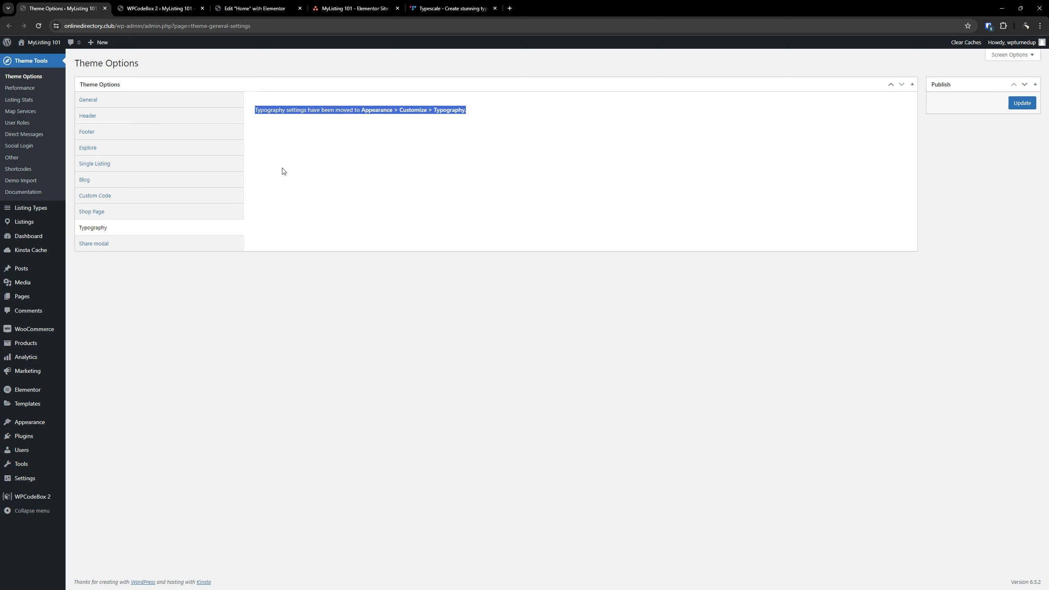
pyautogui.click(389, 414)
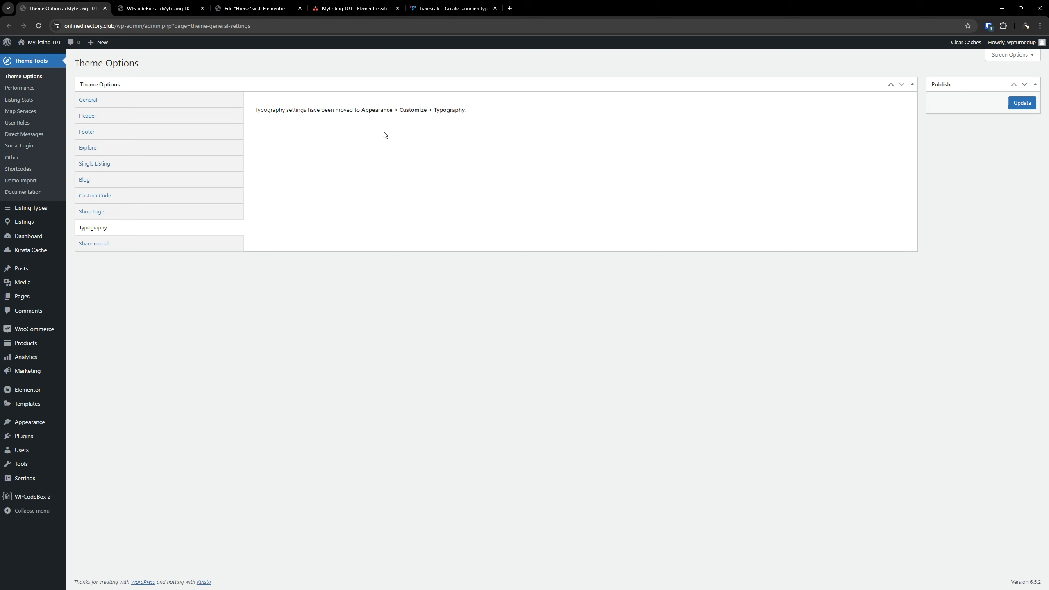
pyautogui.moveTo(358, 110)
pyautogui.mouseDown()
pyautogui.moveTo(473, 111)
pyautogui.moveTo(361, 109)
pyautogui.mouseUp()
pyautogui.click(548, 123)
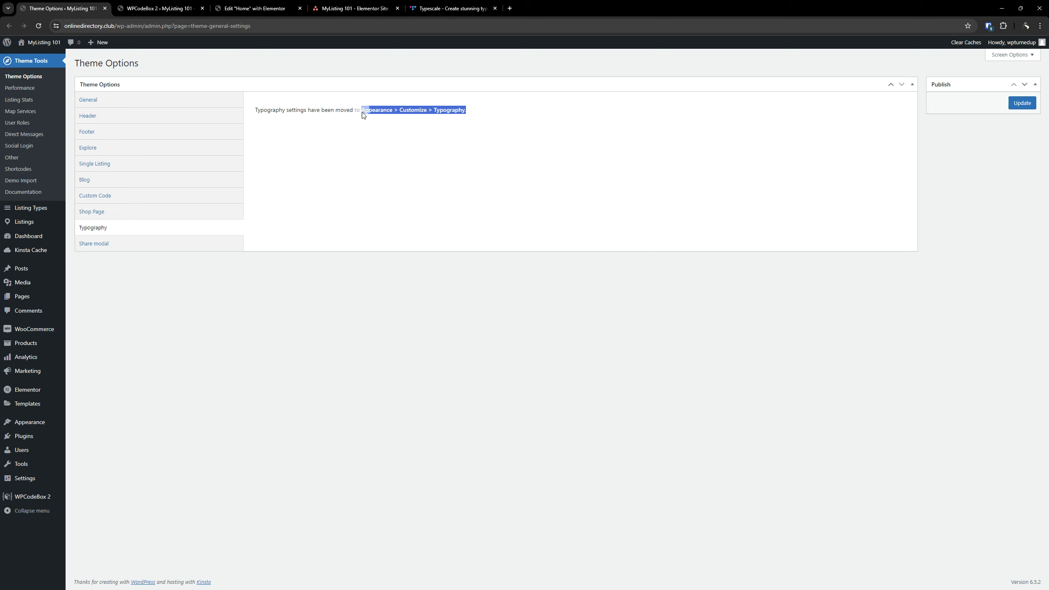
pyautogui.click(409, 137)
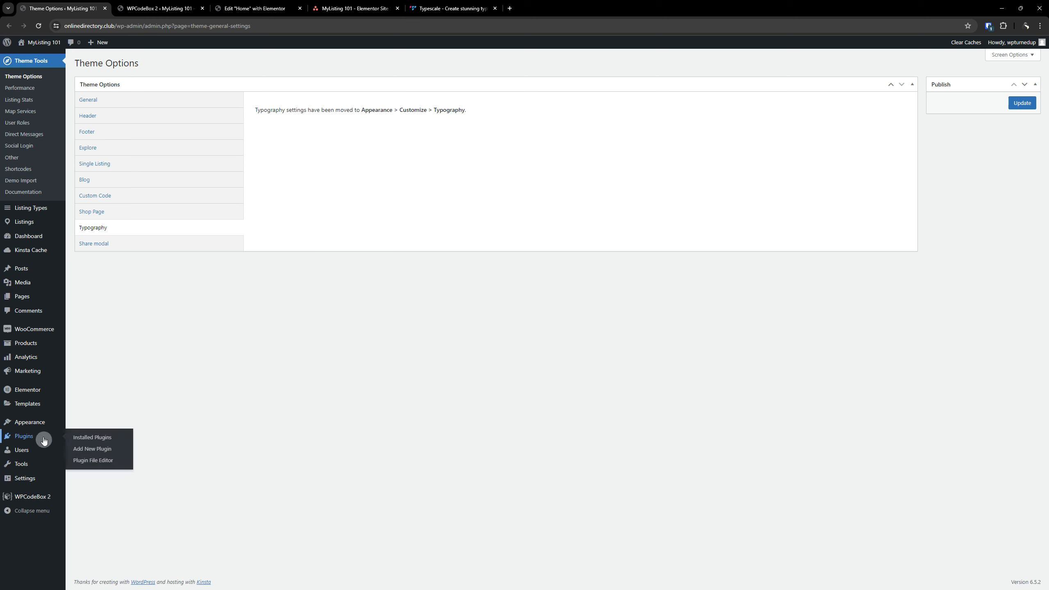
# Open the WordPress Customizer from Appearance and go to its Typography settings.
pyautogui.moveTo(29, 422)
pyautogui.click(92, 446)
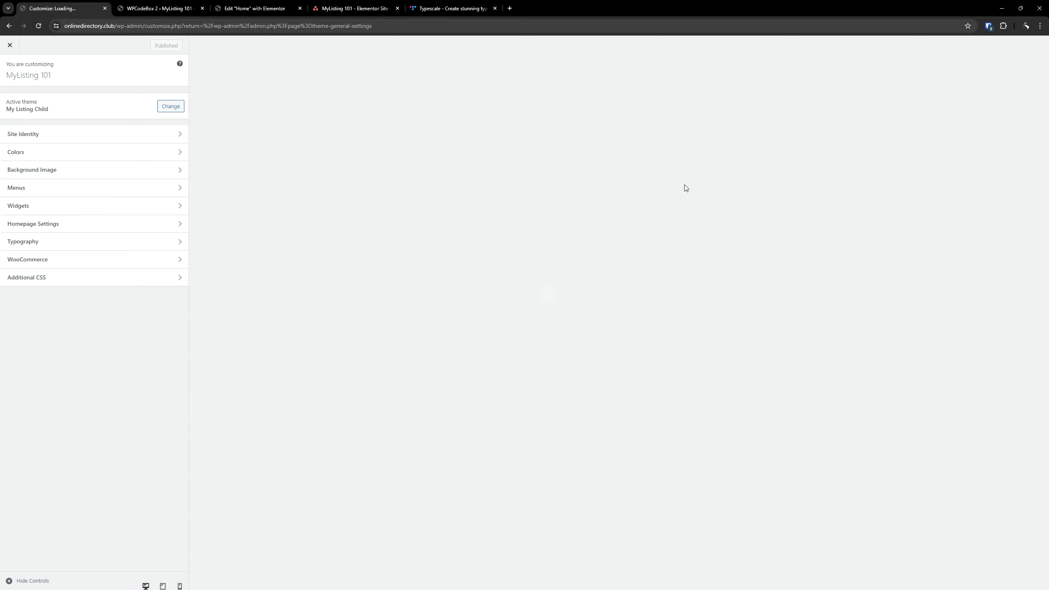
pyautogui.click(73, 247)
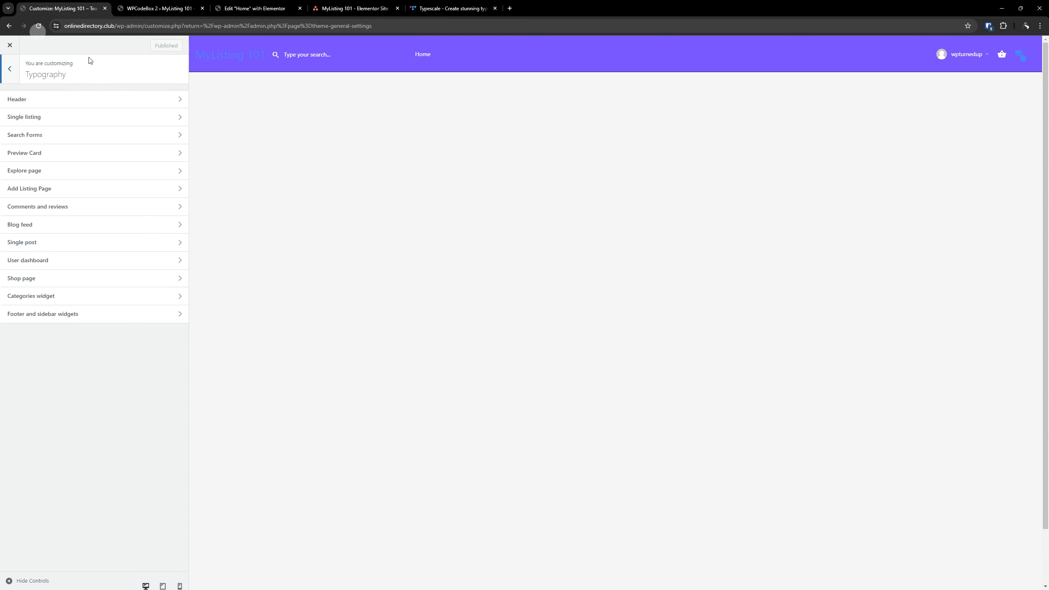
# Examine the Customizer's Header and Single listing typography options, including the Header font size unit and the elements covered.
pyautogui.click(69, 98)
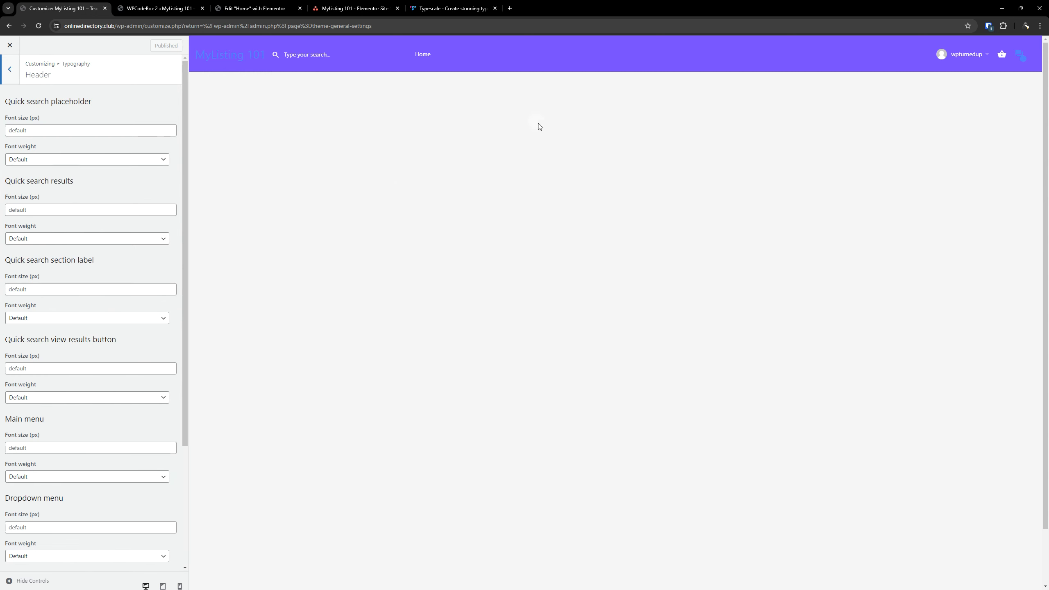
pyautogui.moveTo(92, 101); pyautogui.dragTo(38, 102)
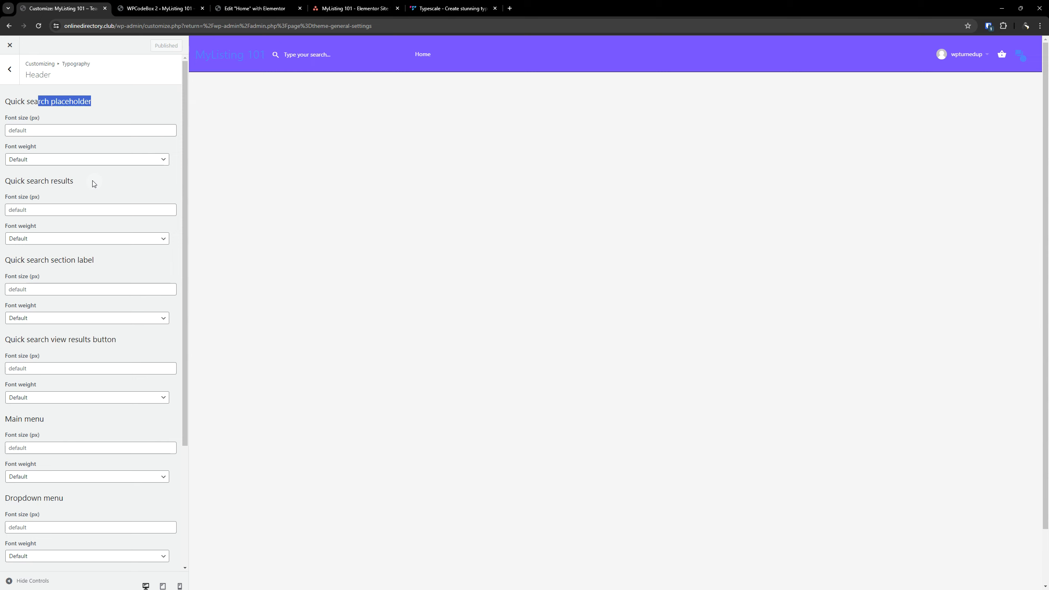
pyautogui.click(126, 188)
pyautogui.scroll(-4, 103, 237)
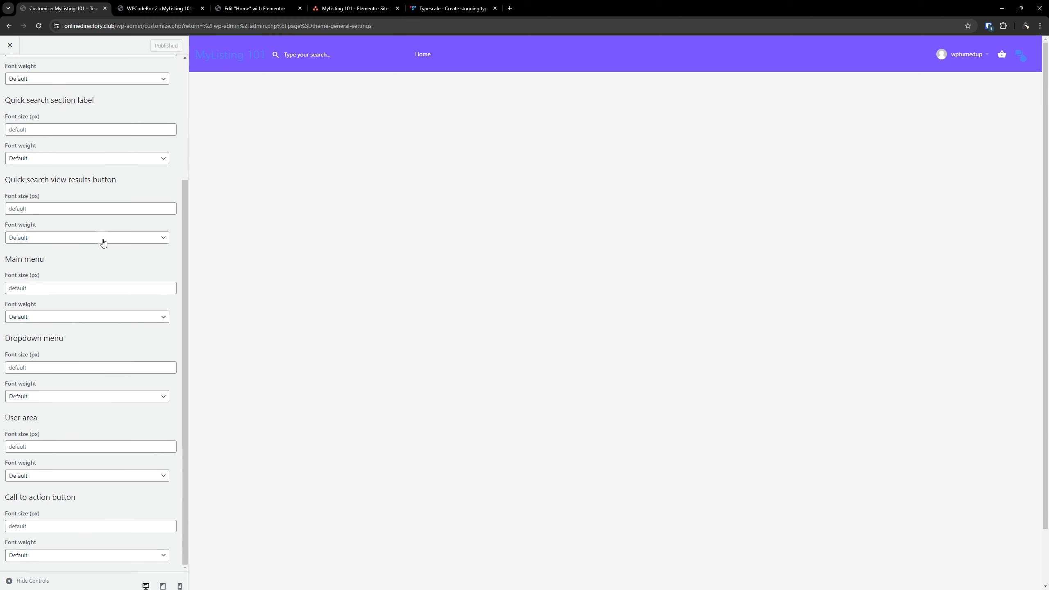
pyautogui.scroll(4, 59, 380)
pyautogui.click(9, 69)
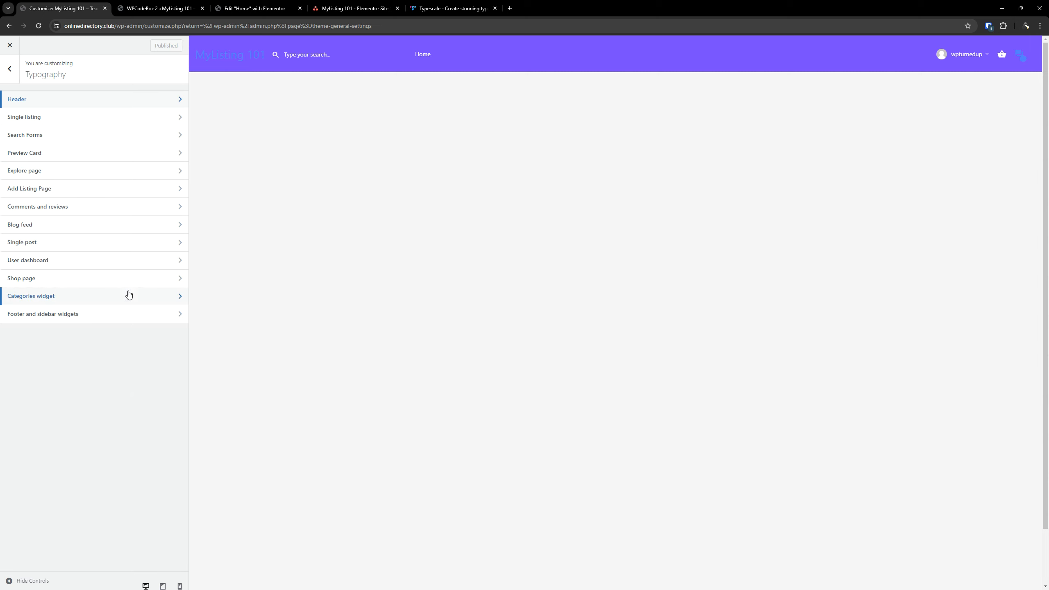
pyautogui.click(72, 120)
pyautogui.click(9, 71)
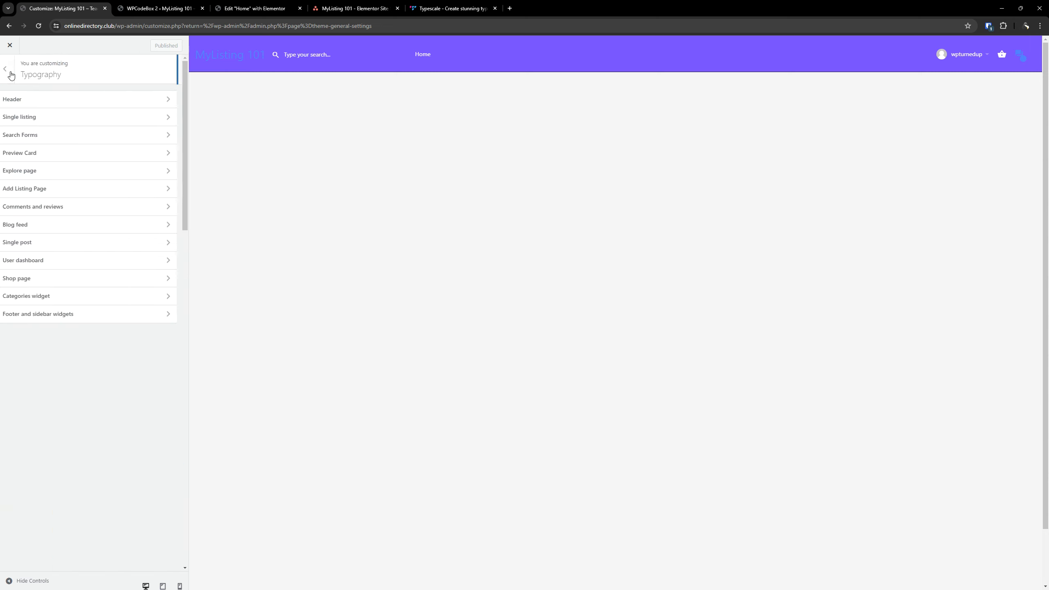
pyautogui.click(38, 103)
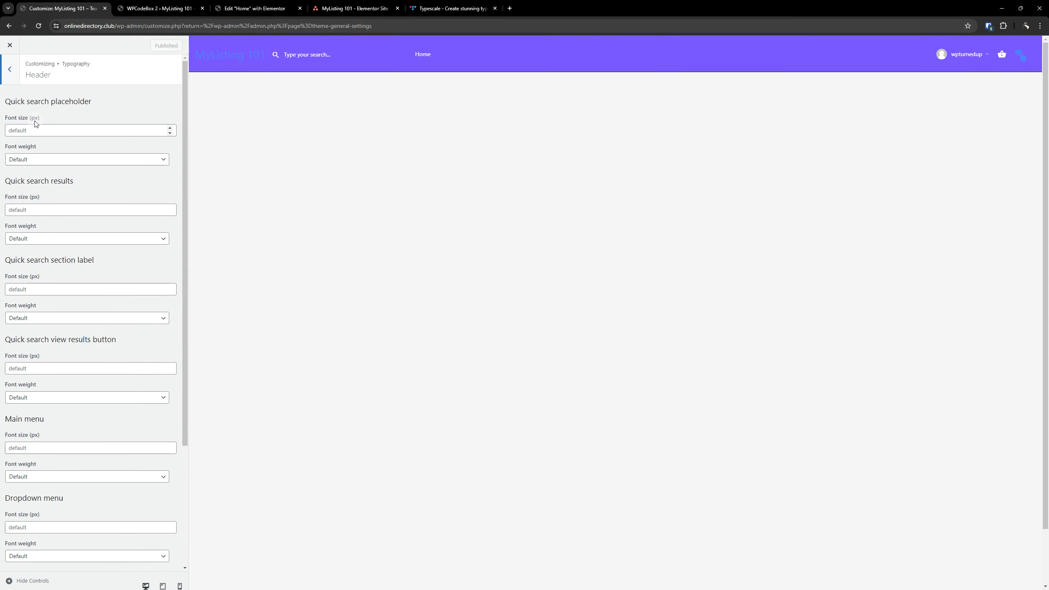
pyautogui.doubleClick(36, 119)
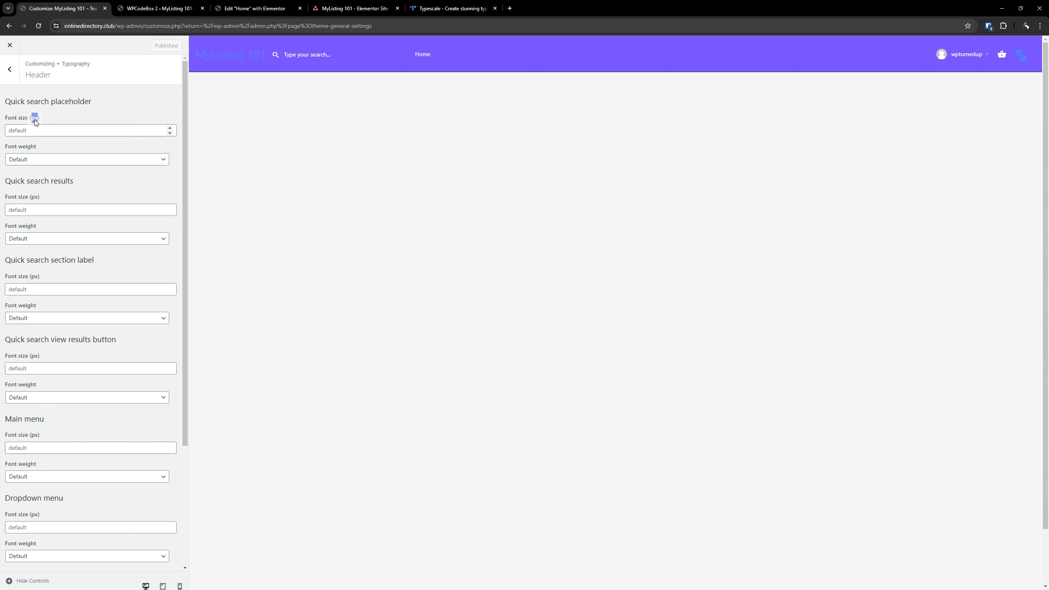
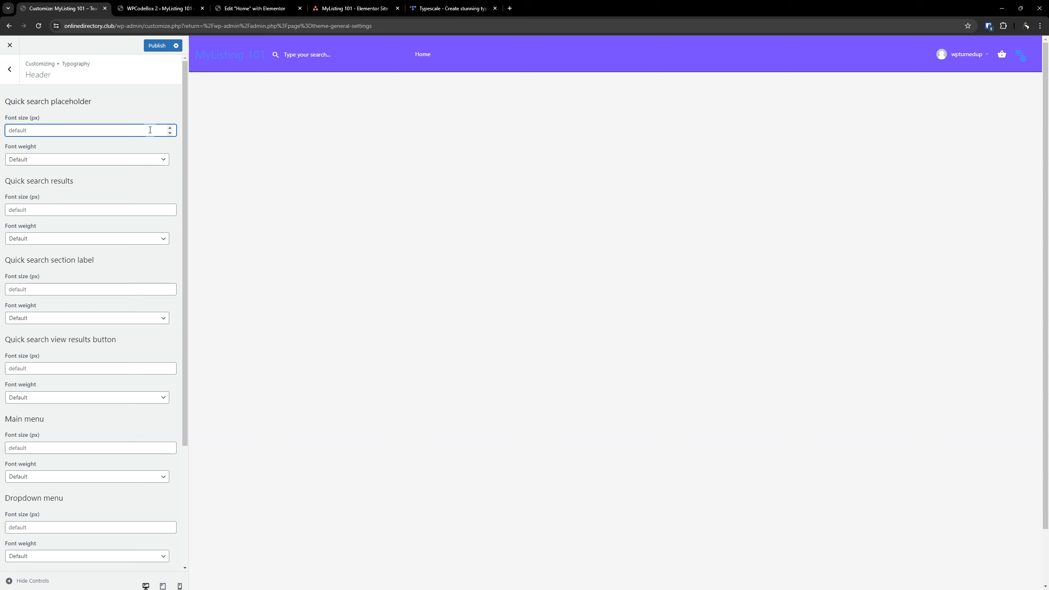
pyautogui.write('1')
pyautogui.press('ctrl')
pyautogui.press('ctrl')
pyautogui.press('BackSpace')
pyautogui.press('BackSpace')
# Switch to WPCodeBox 2 and view the Global (Light Mode) code beside a live preview of the site.
pyautogui.click(157, 8)
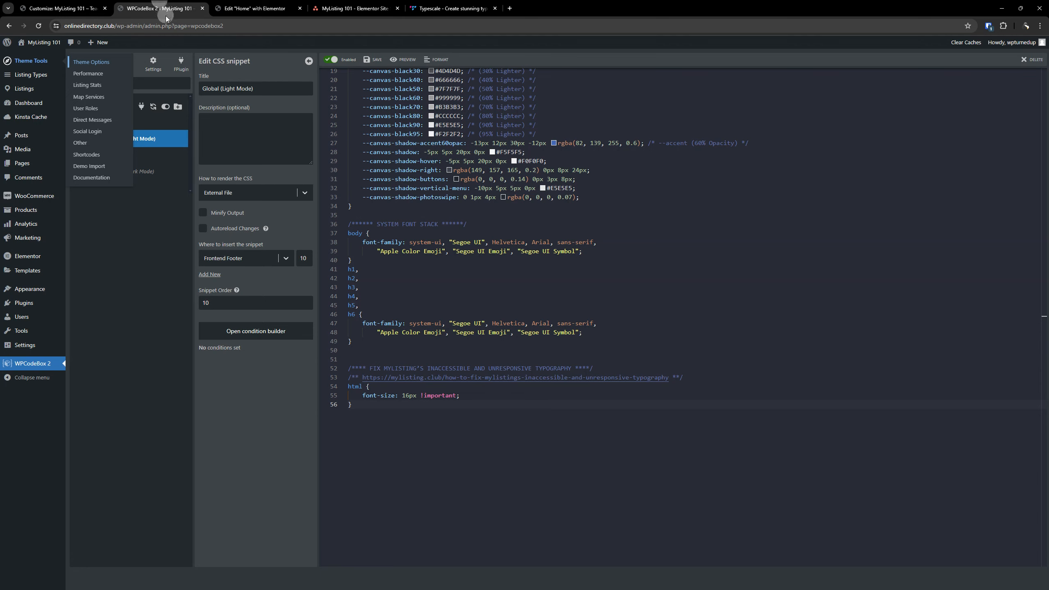
pyautogui.click(411, 60)
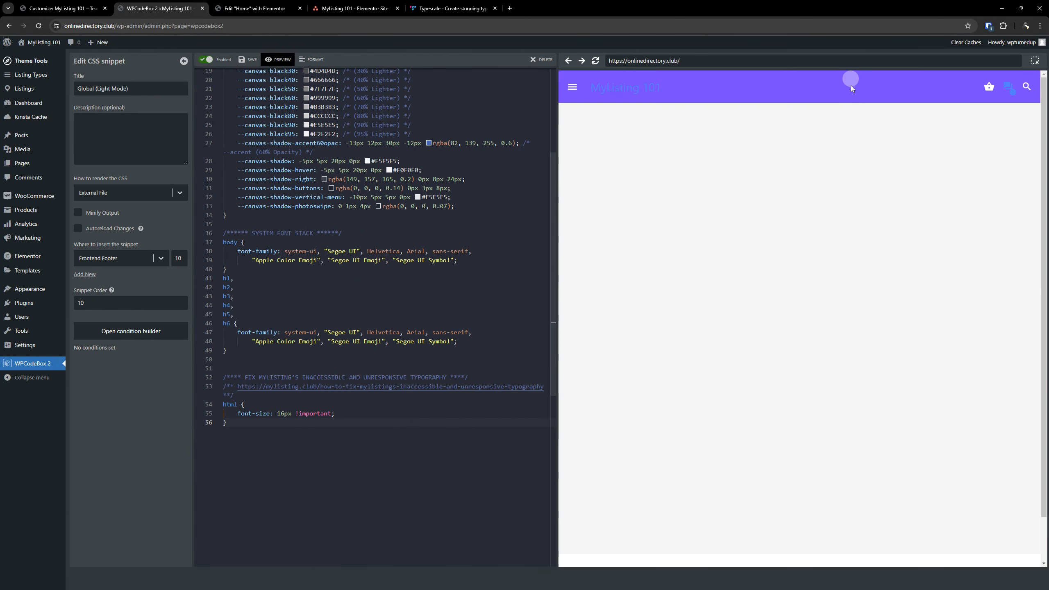
pyautogui.scroll(5, 375, 234)
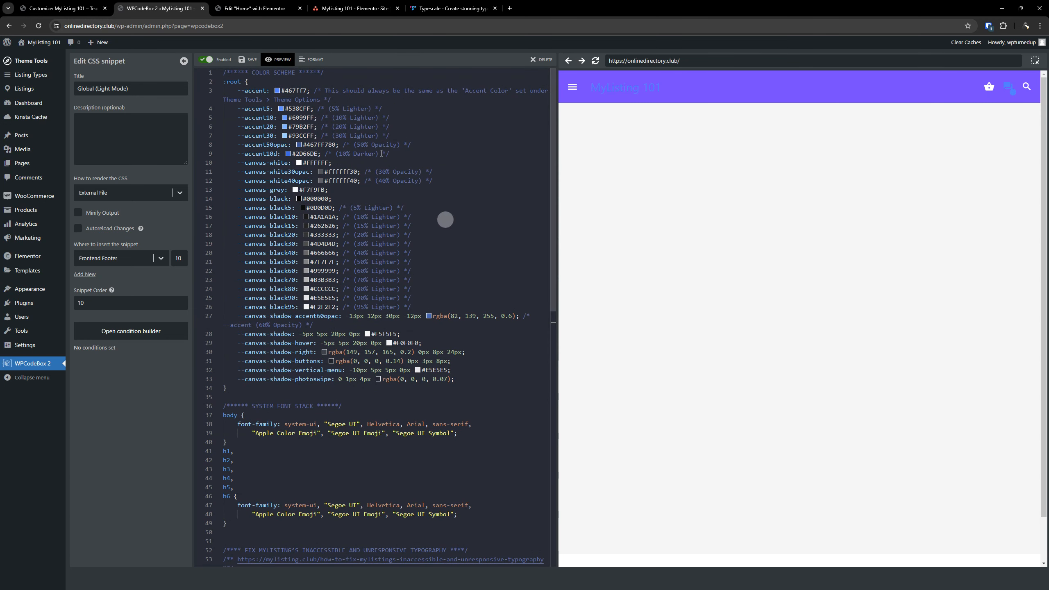
# Return to the Customizer and review the Header font size and weight options, including the weight choices, plus the Search Forms typography options.
pyautogui.click(66, 8)
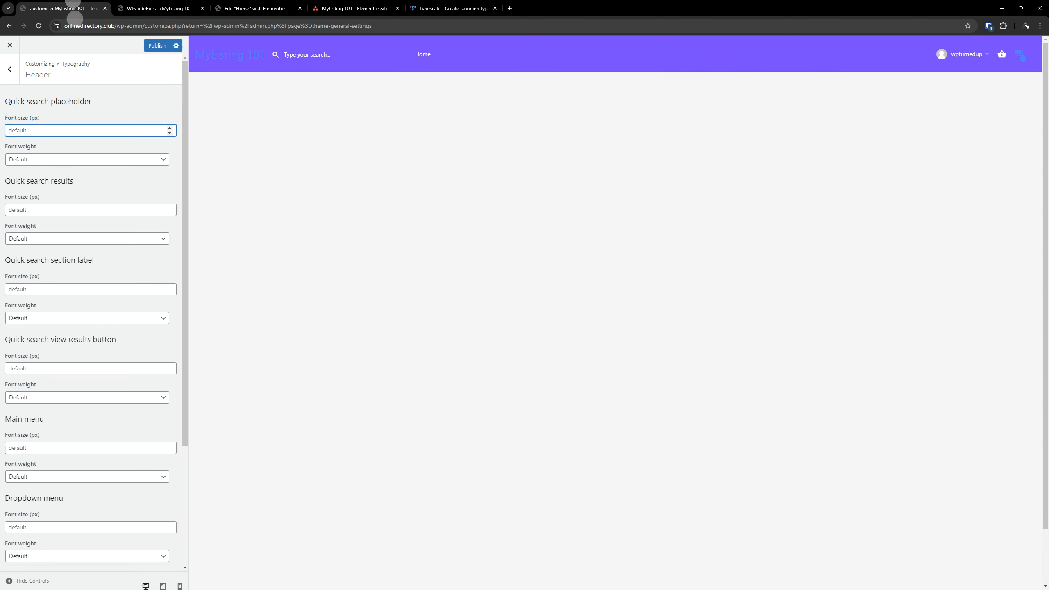
pyautogui.click(75, 135)
pyautogui.click(41, 159)
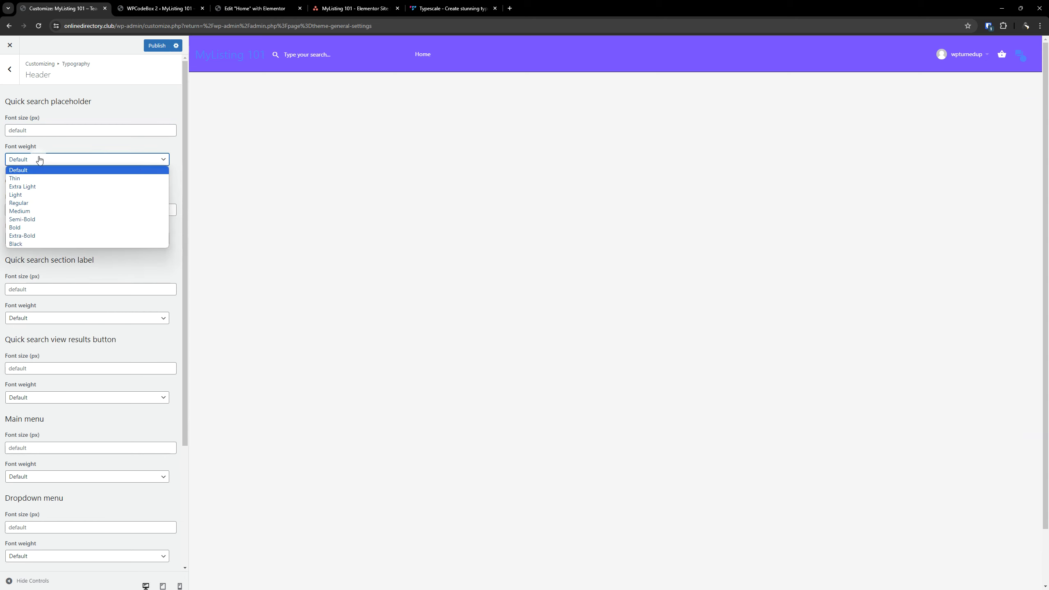
pyautogui.click(75, 144)
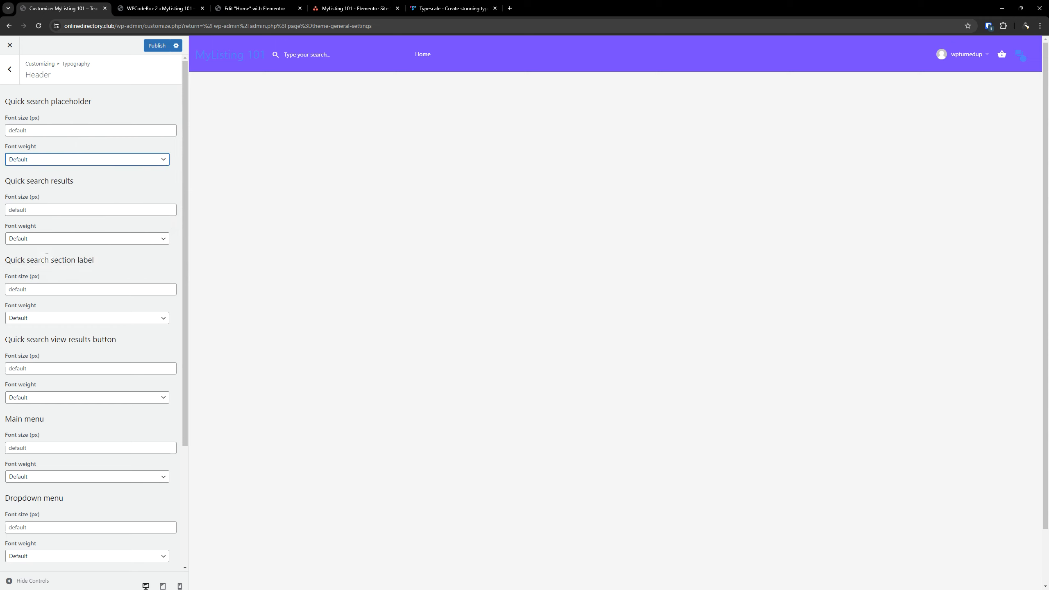
pyautogui.scroll(-4, 53, 248)
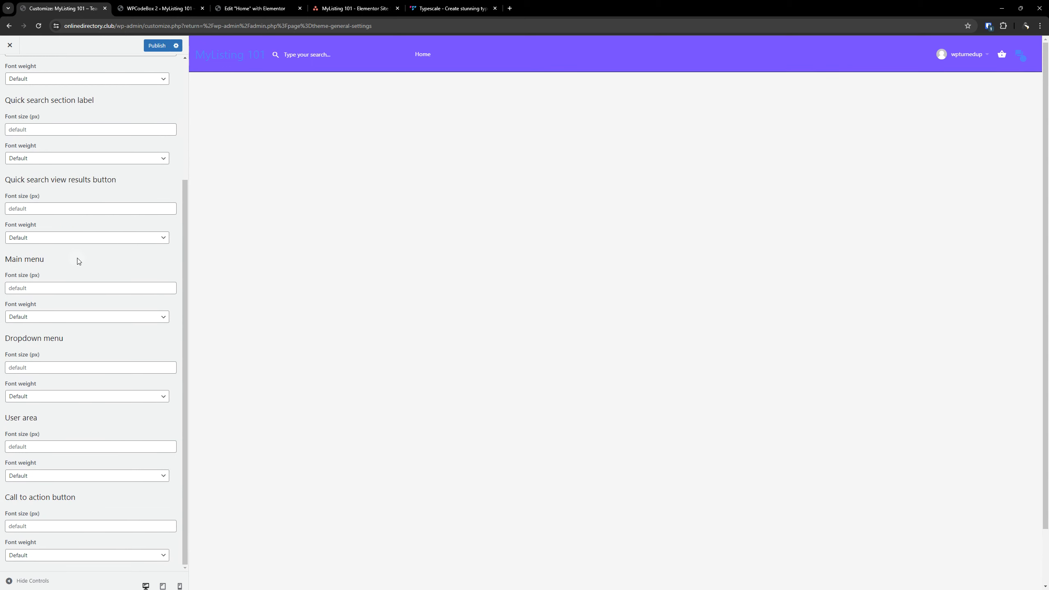
pyautogui.scroll(4, 108, 382)
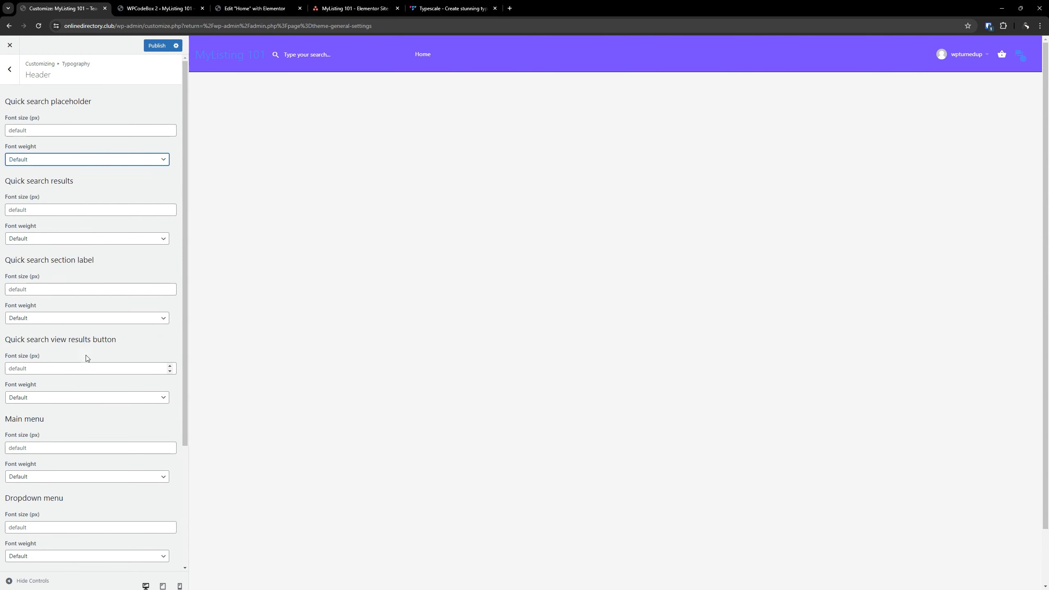
pyautogui.click(13, 70)
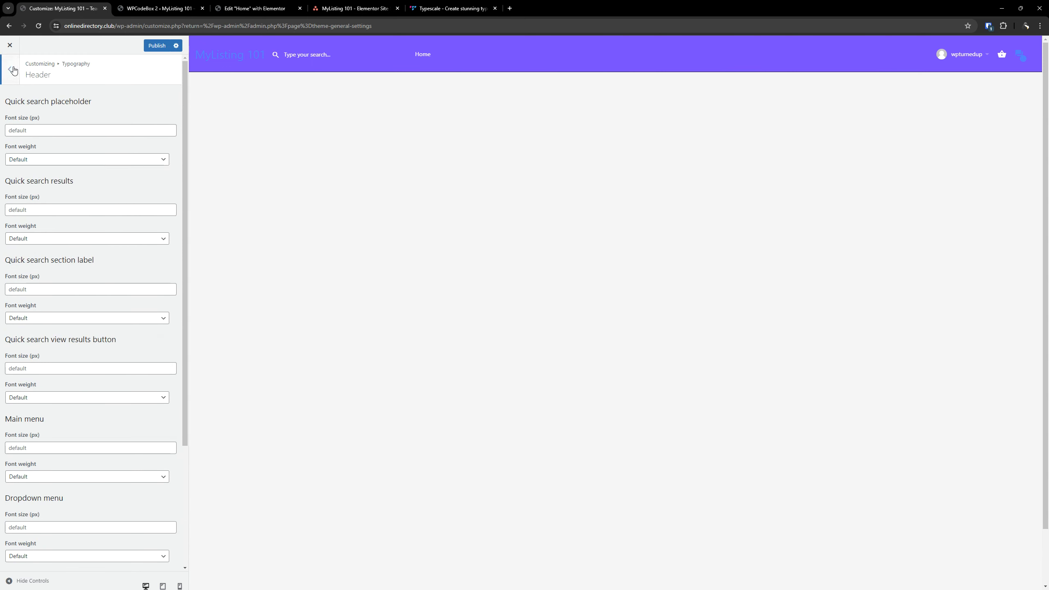
pyautogui.click(35, 137)
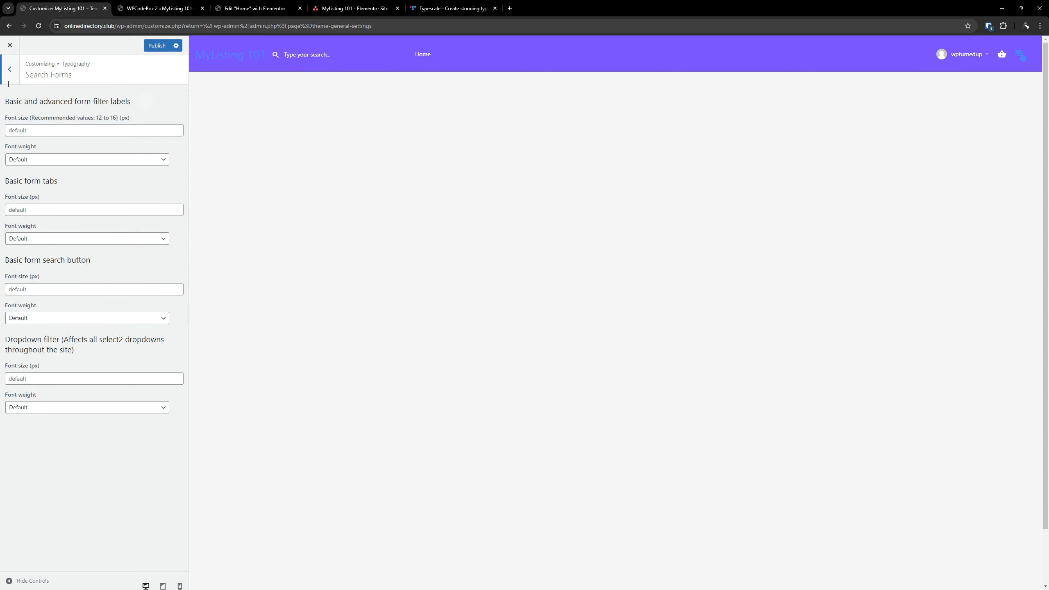
pyautogui.click(9, 70)
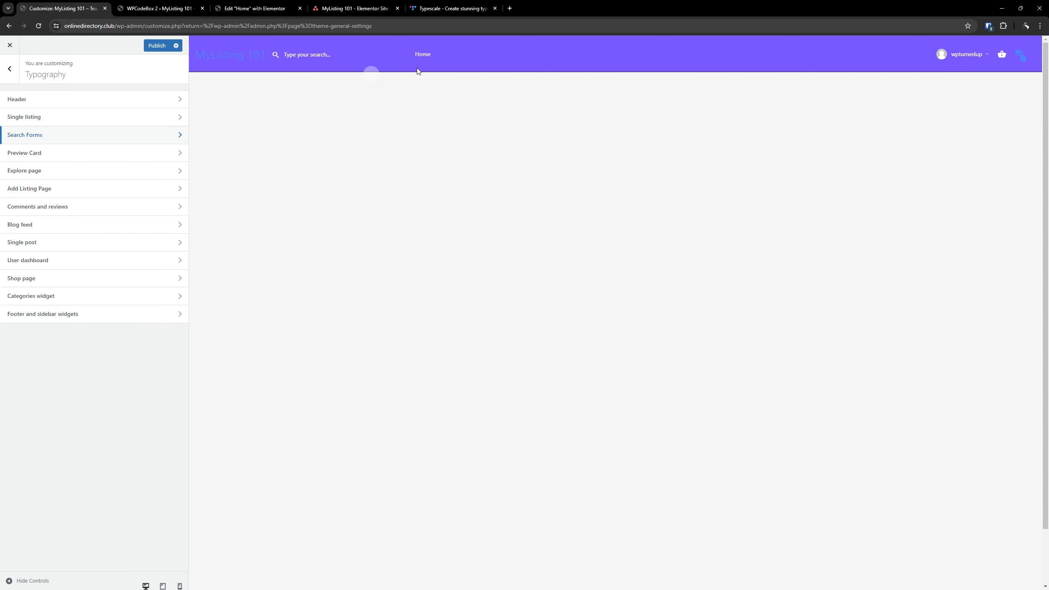
# Compare the WPCodeBox 2 workspace with the Customizer's Single listing typography, checking the Paragraphs font size option.
pyautogui.click(154, 7)
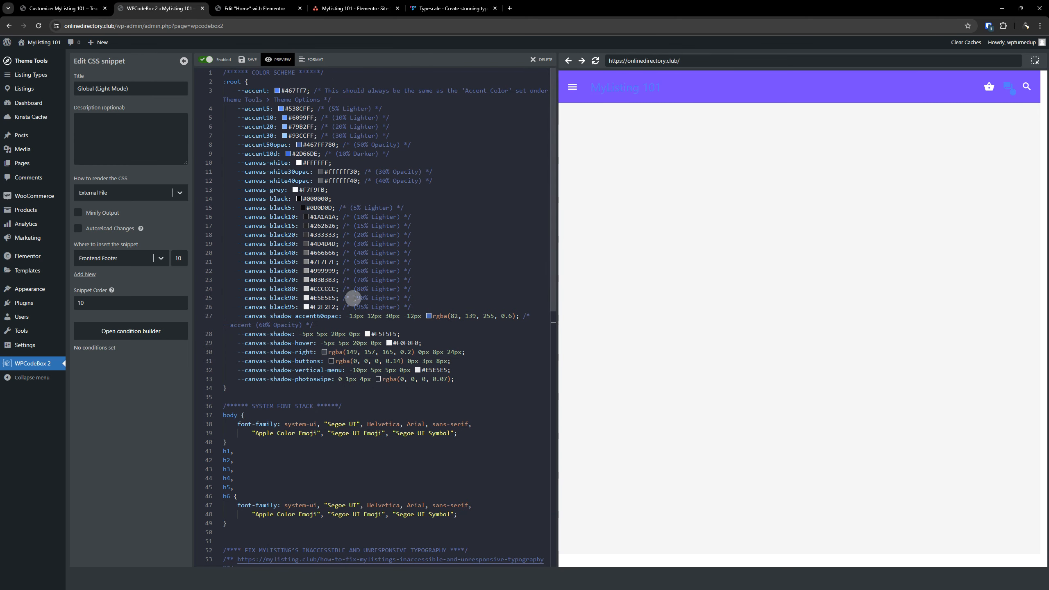
pyautogui.click(62, 8)
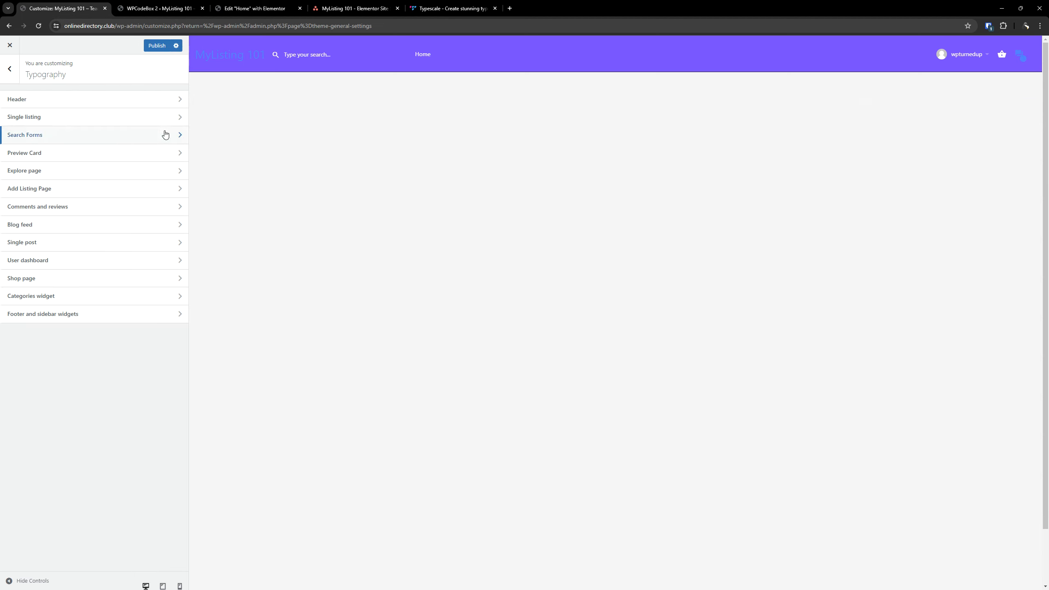
pyautogui.click(62, 116)
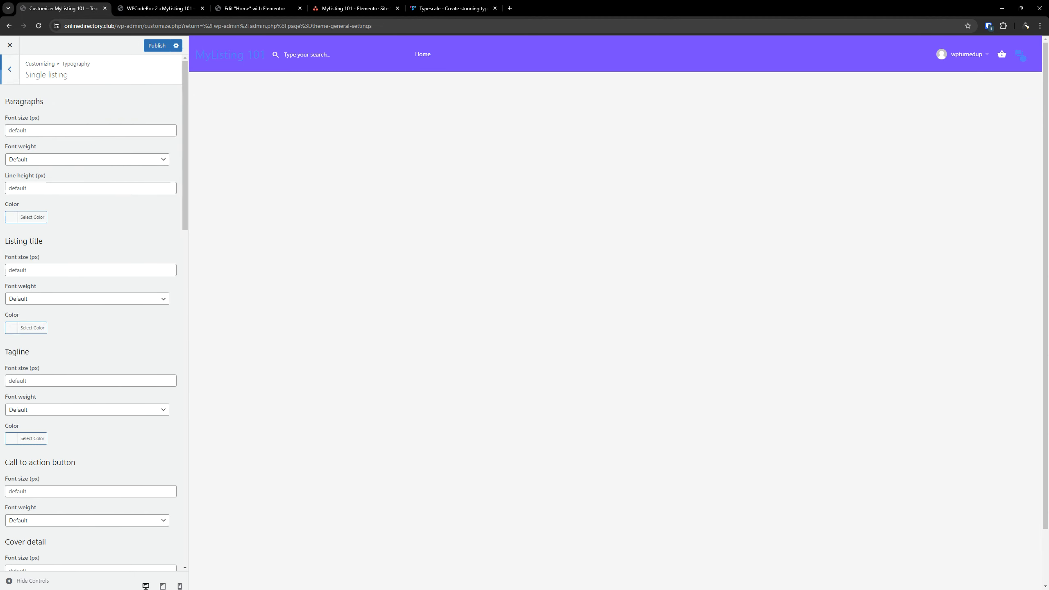
pyautogui.moveTo(52, 102); pyautogui.dragTo(6, 101)
pyautogui.click(30, 131)
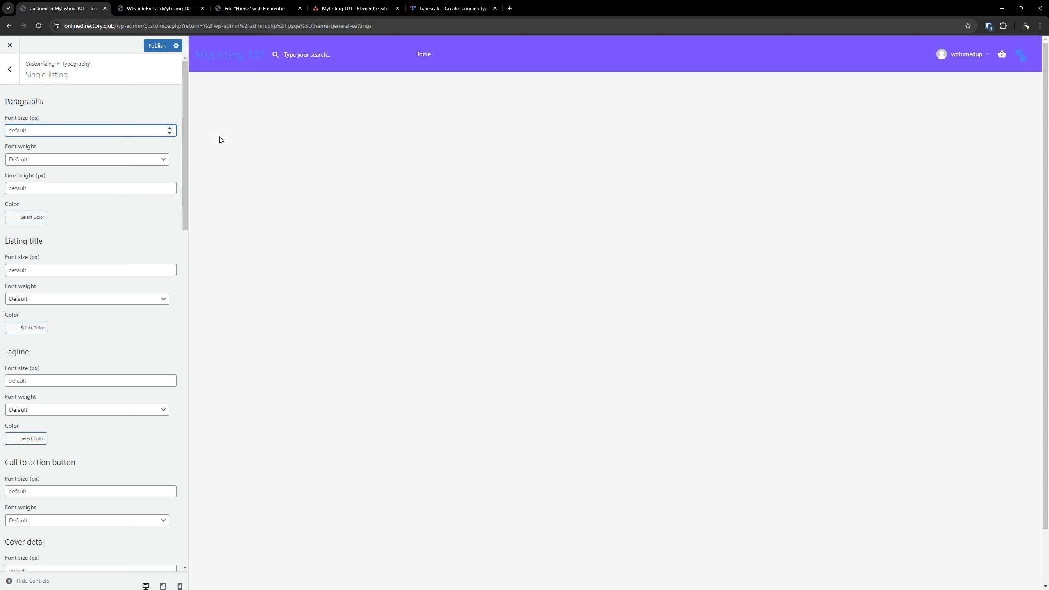
pyautogui.click(14, 72)
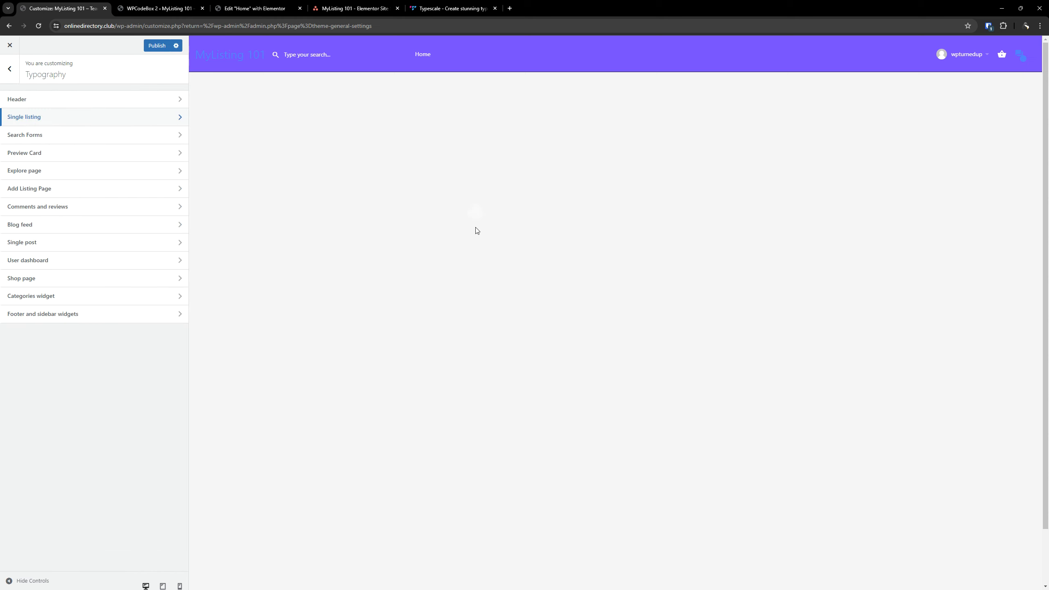
# Open the Customizer's User dashboard typography options to see which dashboard elements they cover.
pyautogui.click(968, 55)
pyautogui.click(641, 157)
pyautogui.click(424, 55)
pyautogui.click(956, 51)
pyautogui.click(46, 259)
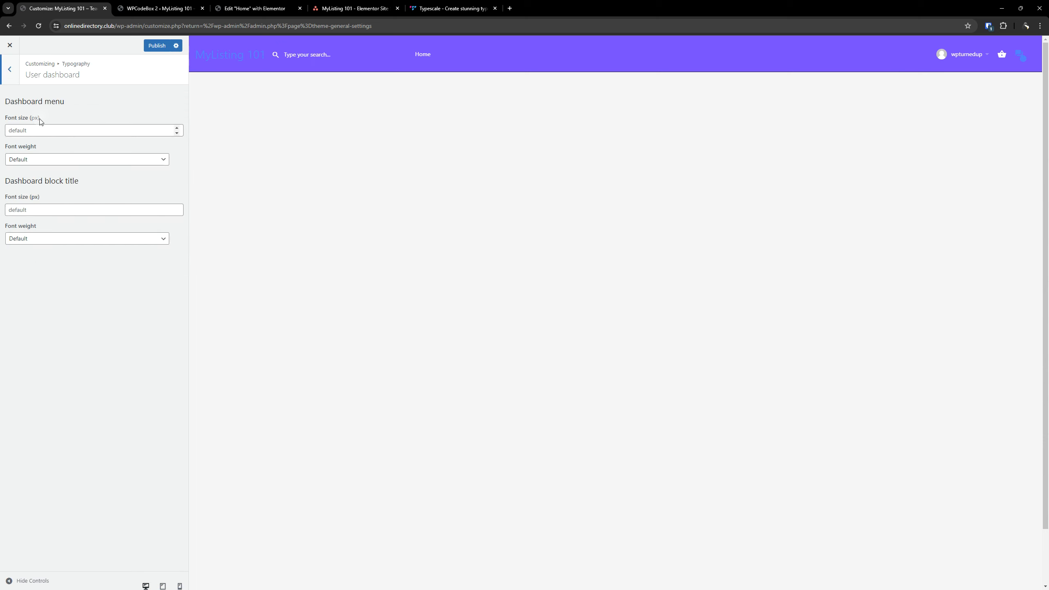
# Open the site's My account dashboard in a separate tab and start customizing that page with a live preview.
pyautogui.moveTo(960, 62)
pyautogui.rightClick(935, 79)
pyautogui.click(847, 83)
pyautogui.click(148, 6)
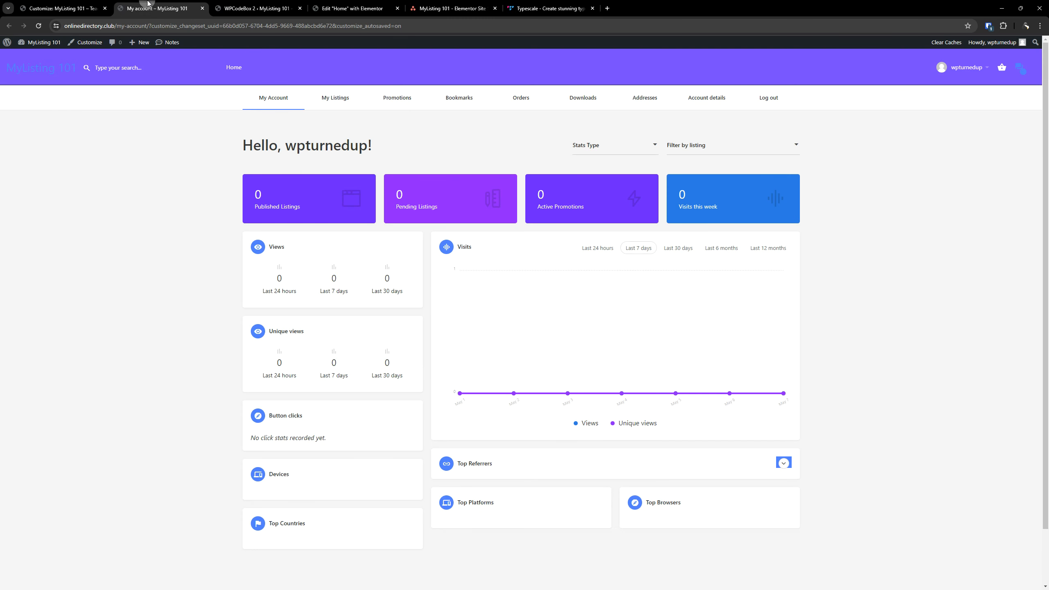
pyautogui.click(162, 27)
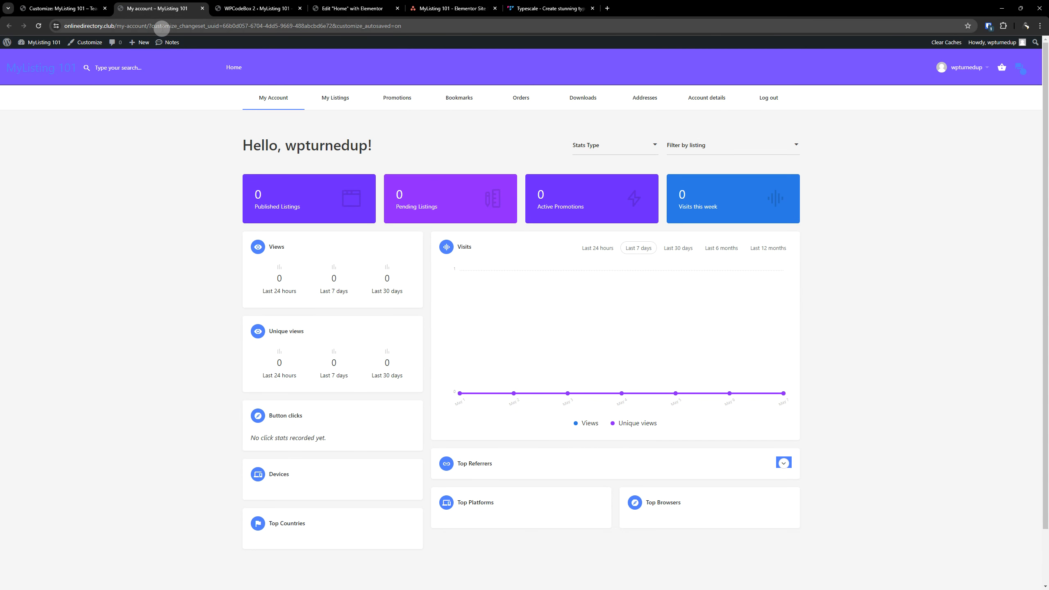
pyautogui.click(83, 43)
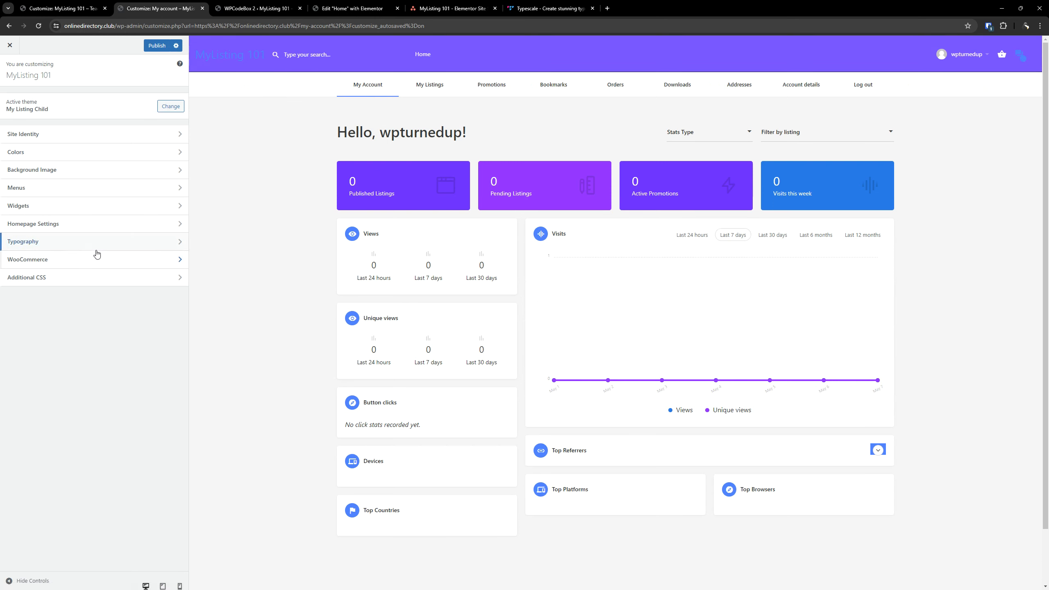
# In the User dashboard typography options, set the Dashboard menu font size to 50 px.
pyautogui.click(47, 242)
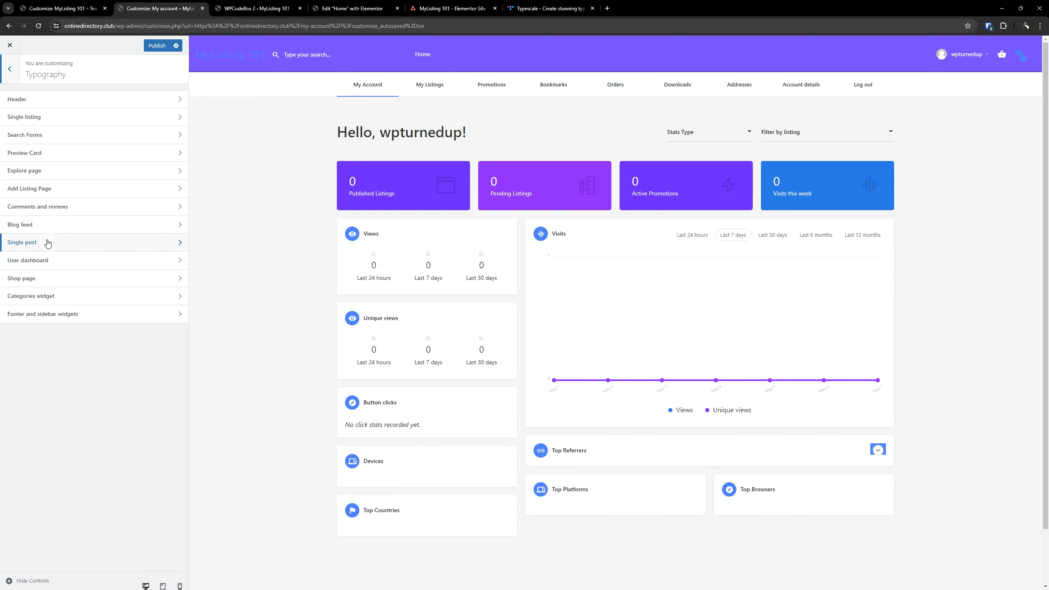
pyautogui.click(39, 261)
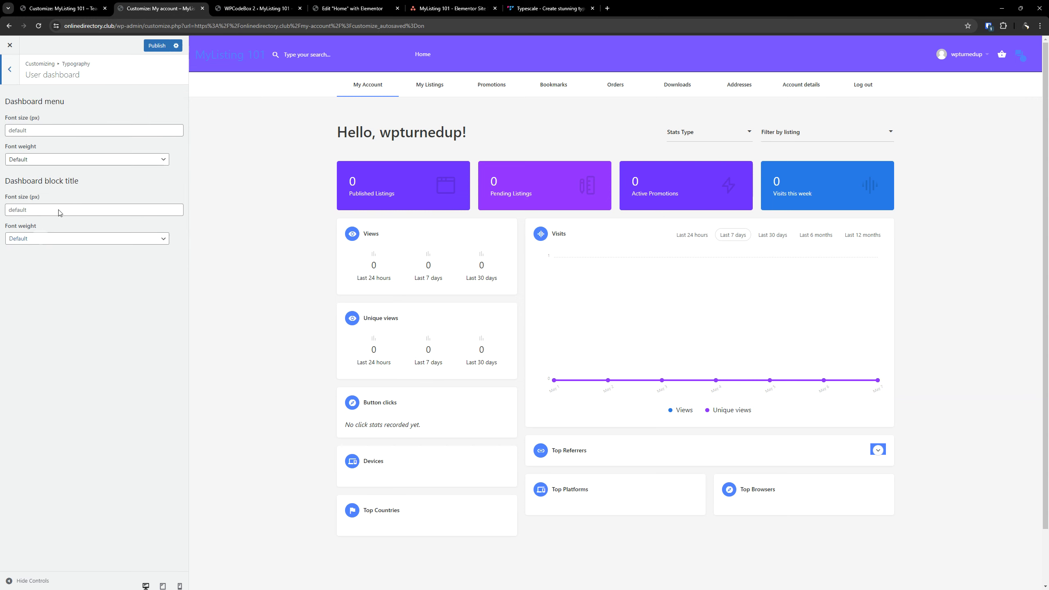
pyautogui.click(39, 132)
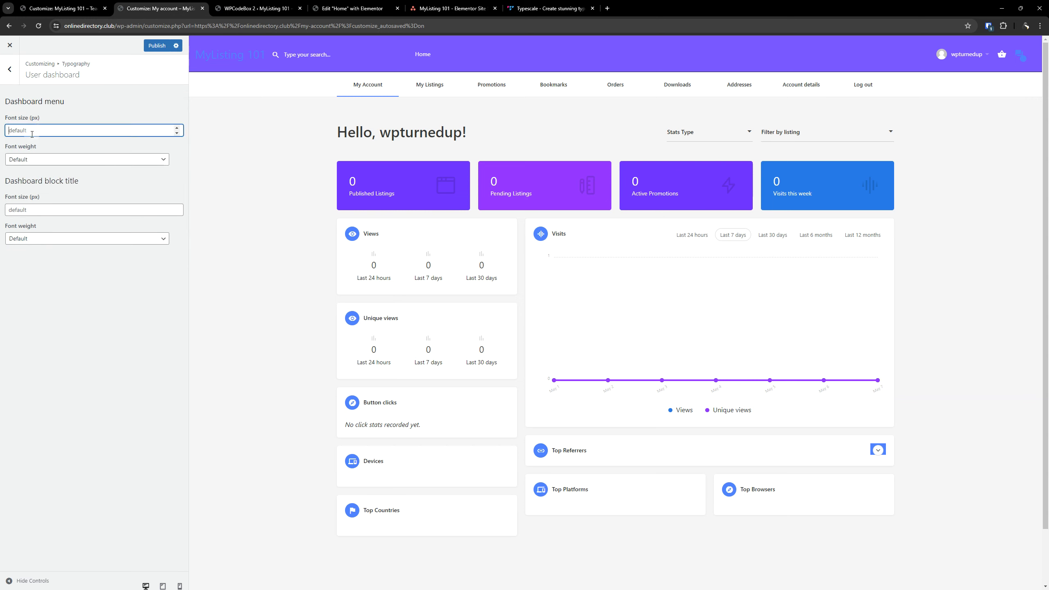
pyautogui.write('50')
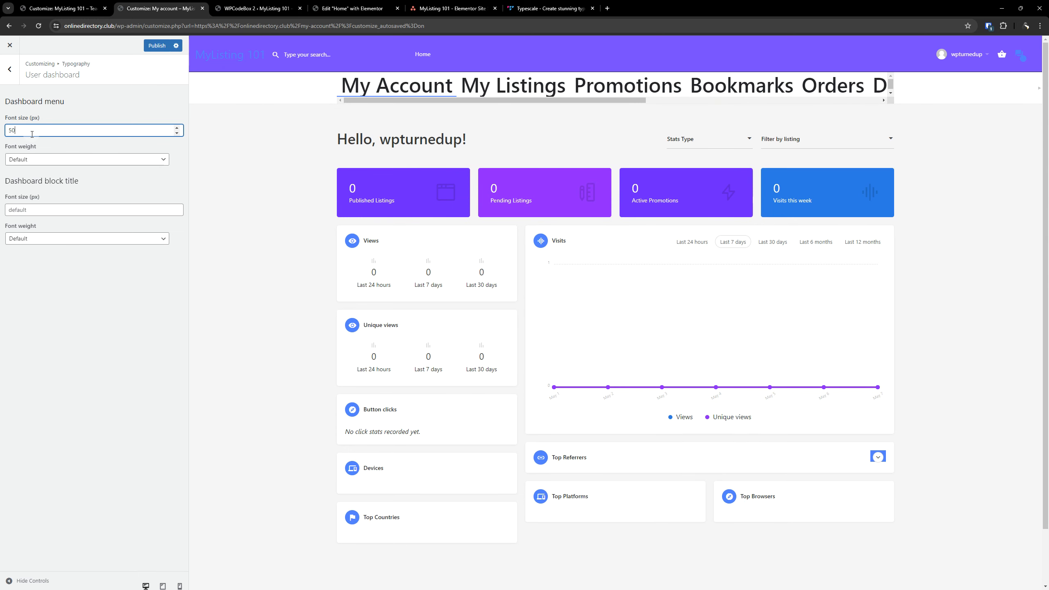
# Try Dashboard menu font sizes of 30 px and 16 px, and clear the value back to default.
pyautogui.doubleClick(32, 134)
pyautogui.press('BackSpace')
pyautogui.write('30')
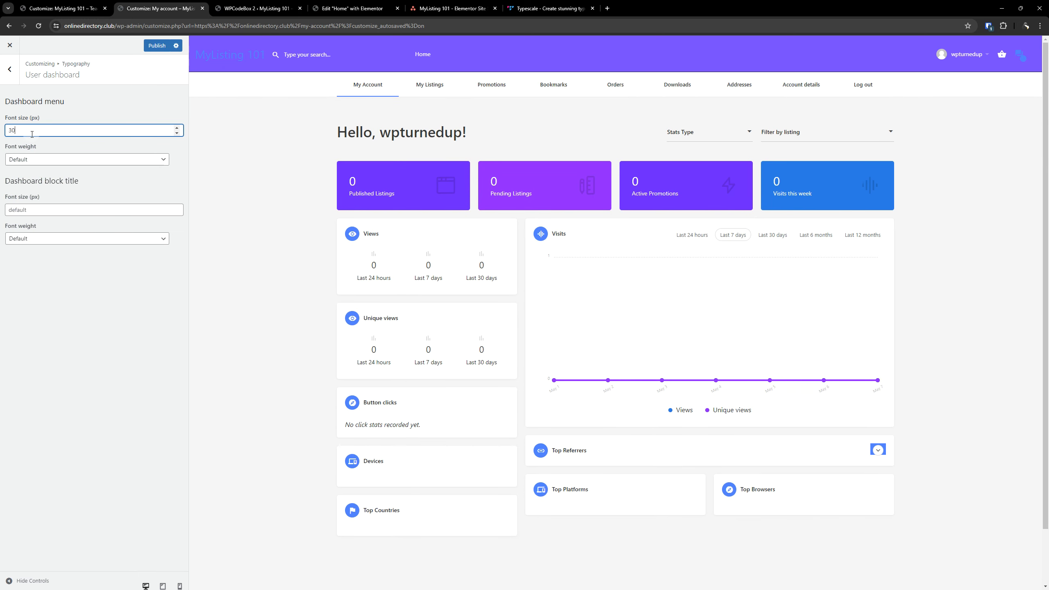
pyautogui.press('BackSpace')
pyautogui.press('BackSpace')
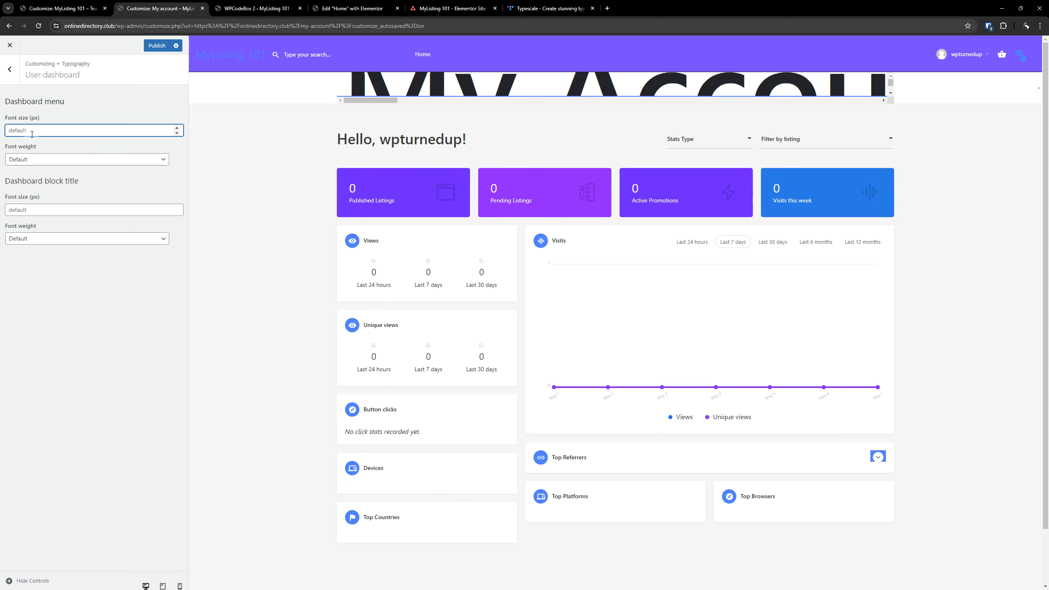
pyautogui.write('16')
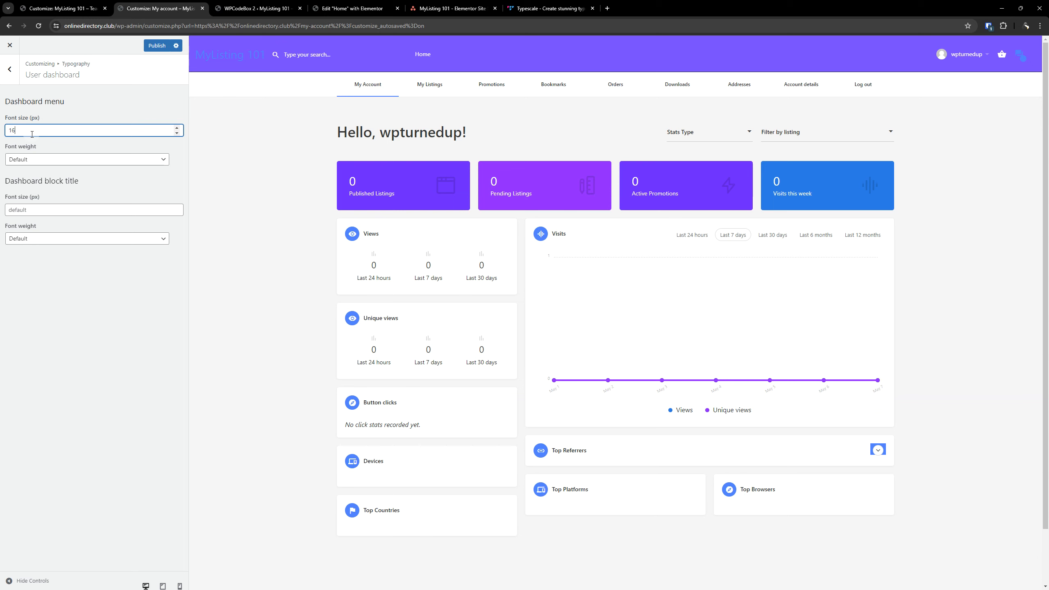
pyautogui.press('BackSpace')
pyautogui.press('BackSpace')
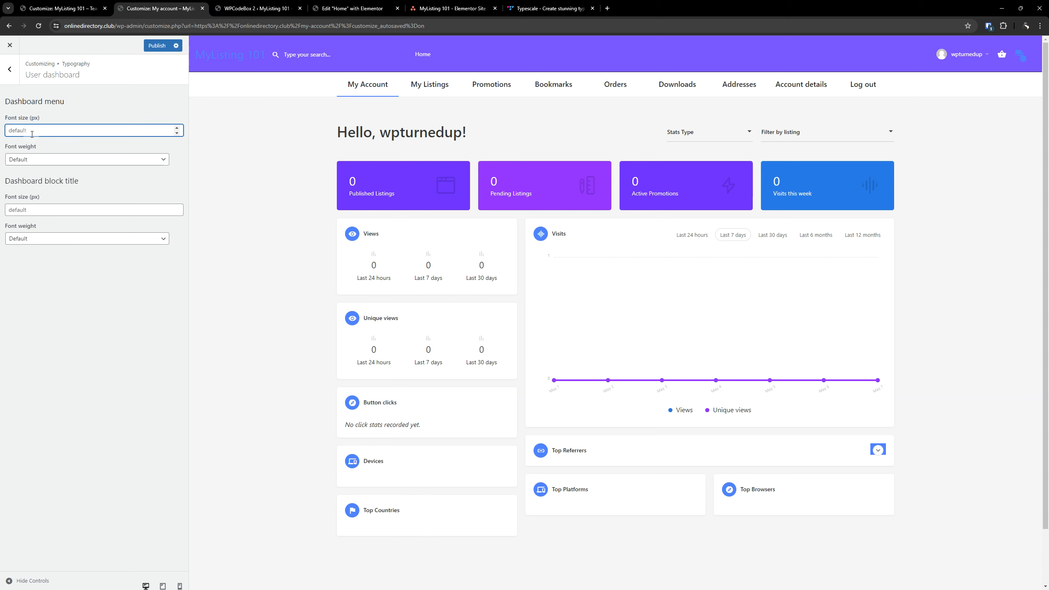
# Try the Thin font weight on the Dashboard menu and restore it to Default.
pyautogui.click(47, 157)
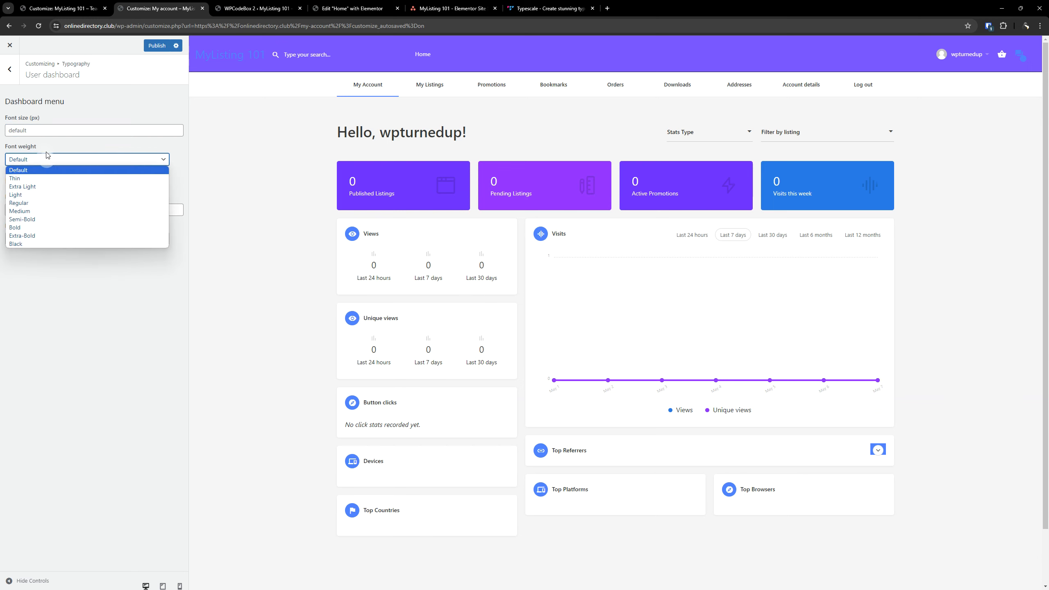
pyautogui.click(46, 179)
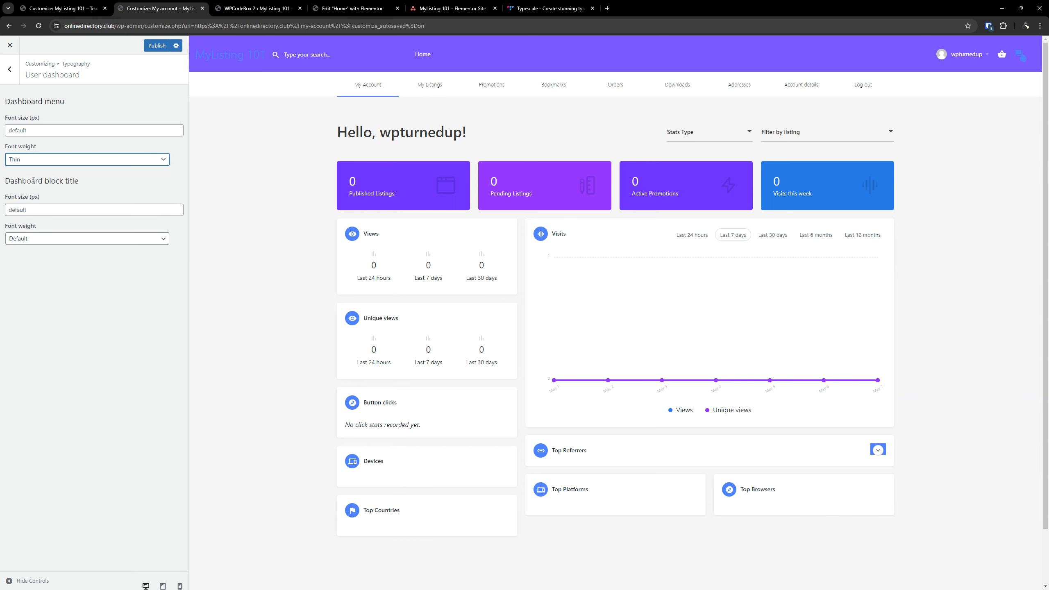
pyautogui.click(39, 162)
pyautogui.click(39, 162)
pyautogui.click(59, 208)
pyautogui.click(46, 131)
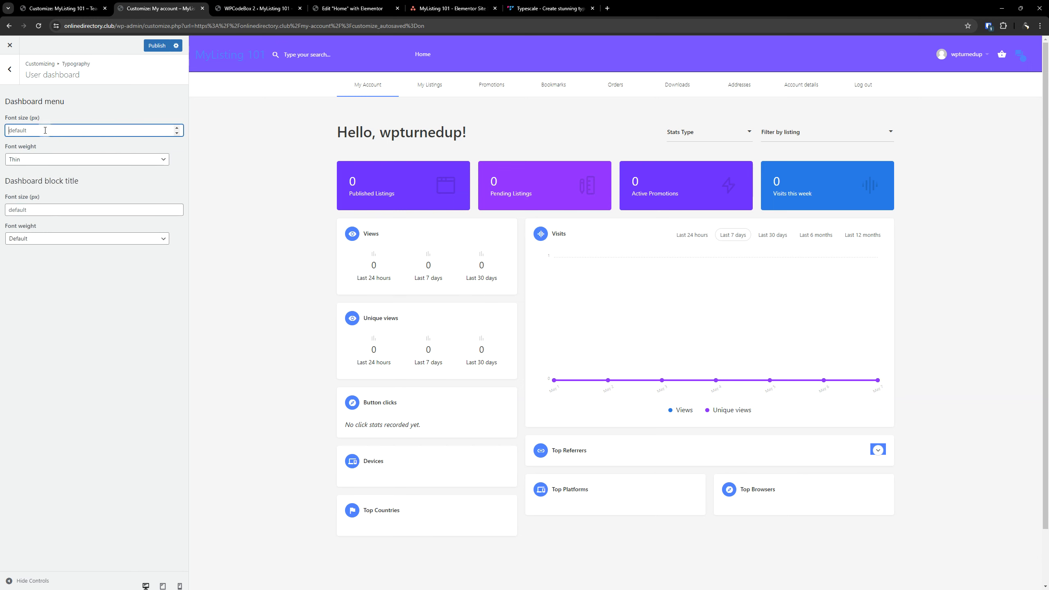
pyautogui.click(51, 166)
pyautogui.click(52, 169)
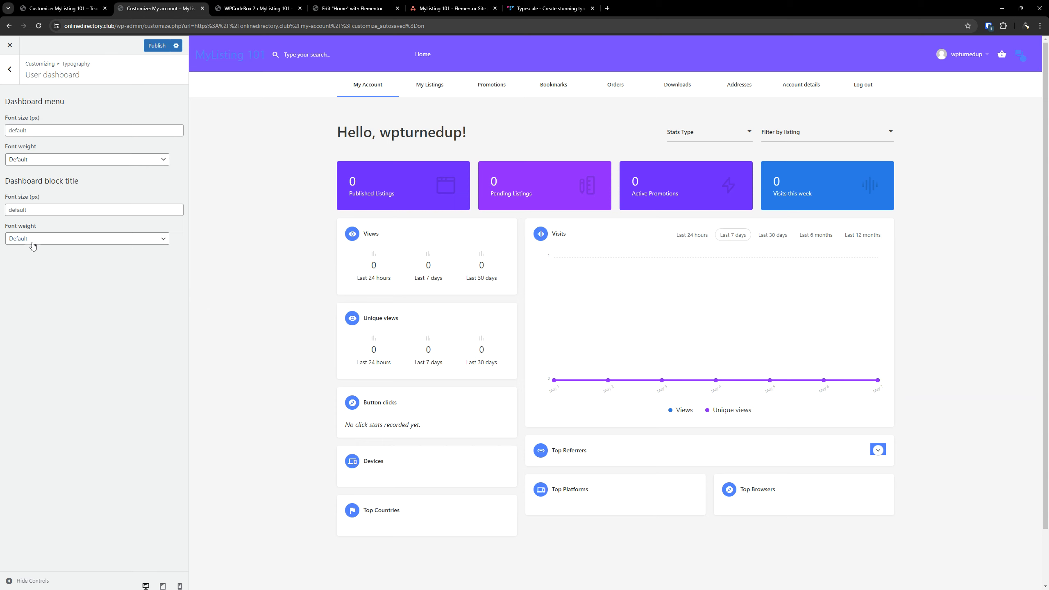
# Try a font size and the Black font weight on the Dashboard block title, restoring both to default.
pyautogui.click(79, 212)
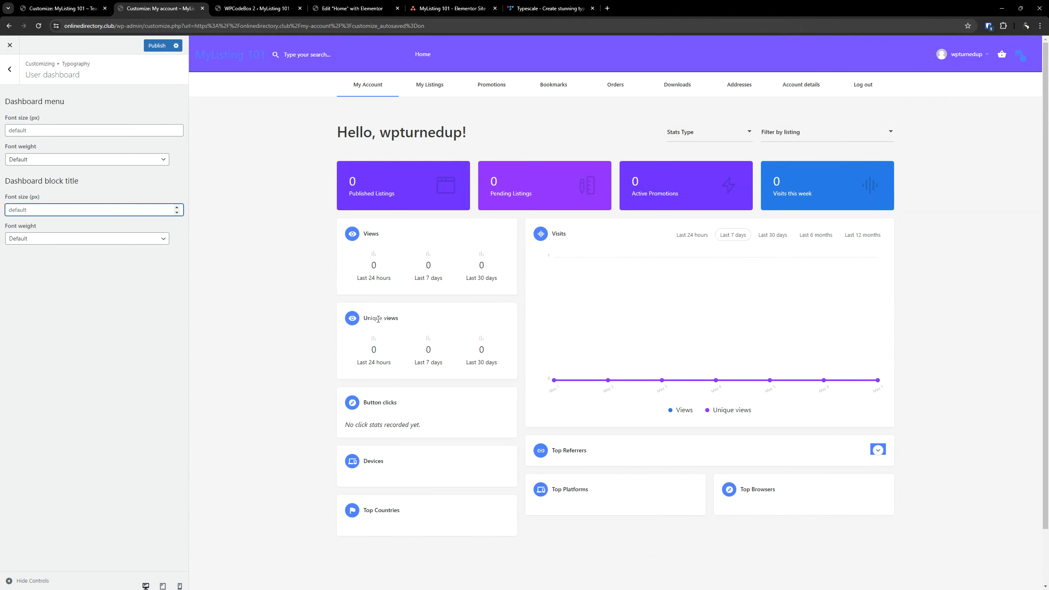
pyautogui.write('5')
pyautogui.press('BackSpace')
pyautogui.click(62, 238)
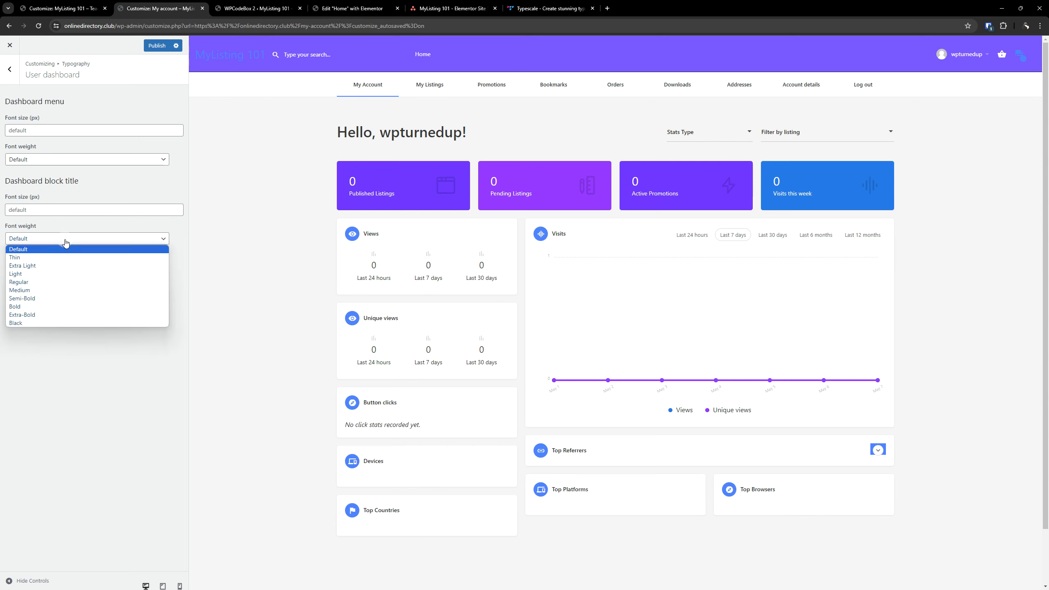
pyautogui.click(38, 324)
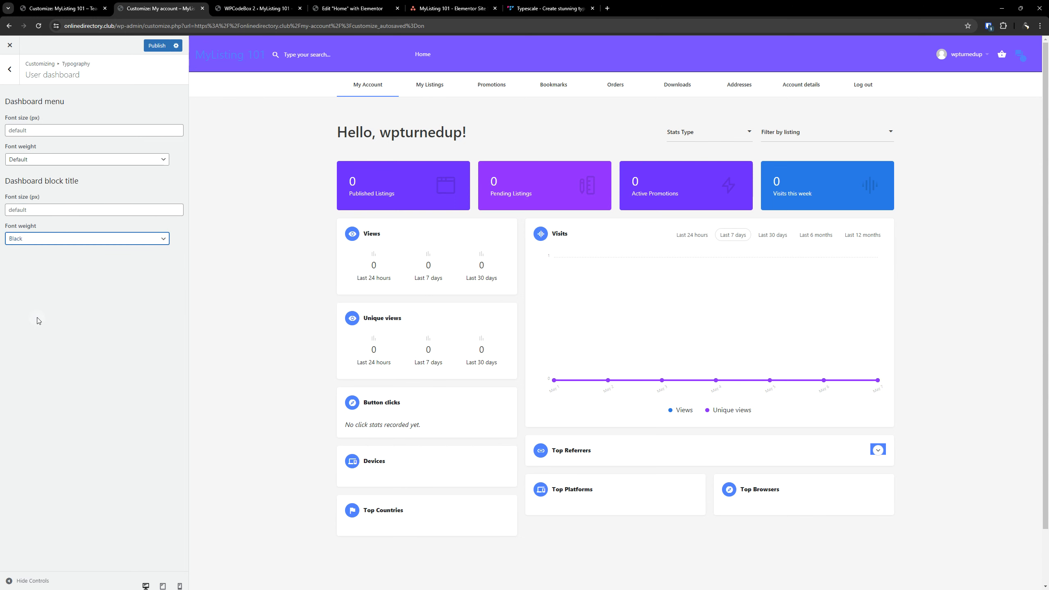
pyautogui.click(49, 245)
pyautogui.click(47, 248)
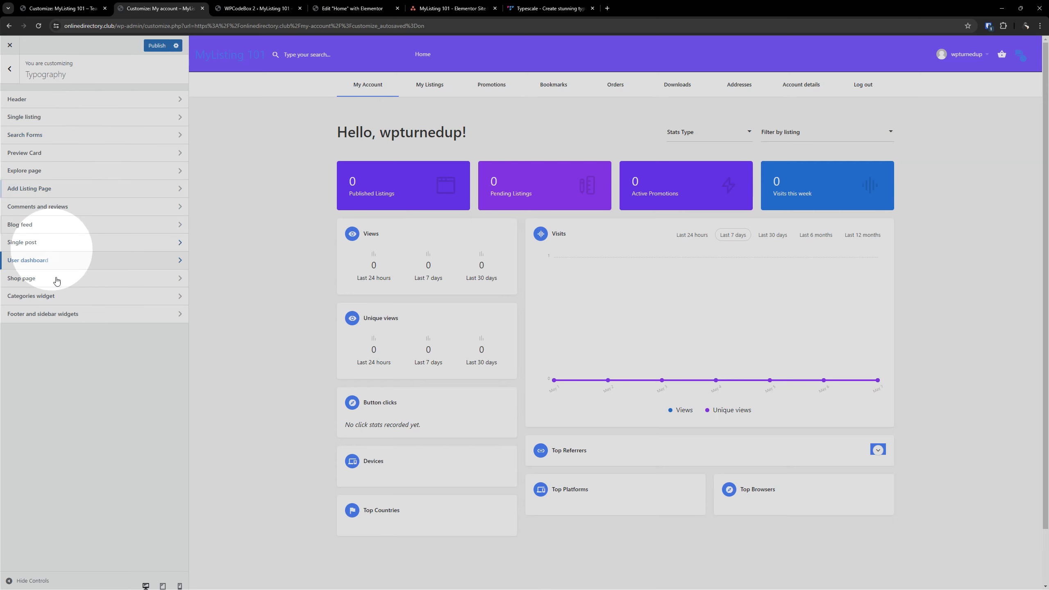
# Look through the Add Listing Page typography options and return to the Customizer's typography sections.
pyautogui.click(30, 187)
pyautogui.scroll(-3, 76, 399)
pyautogui.scroll(3, 75, 399)
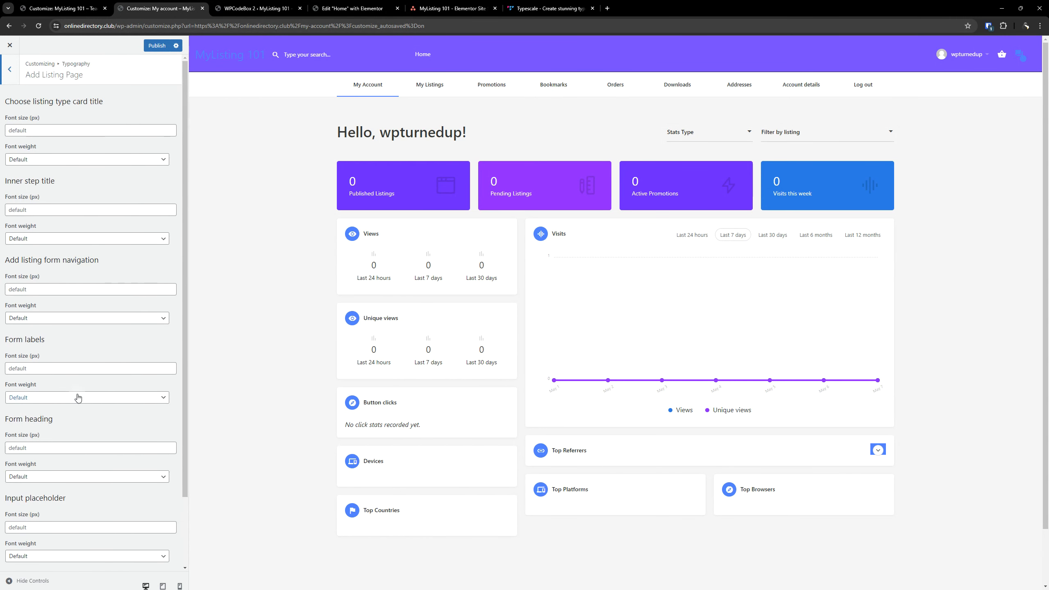
pyautogui.click(9, 69)
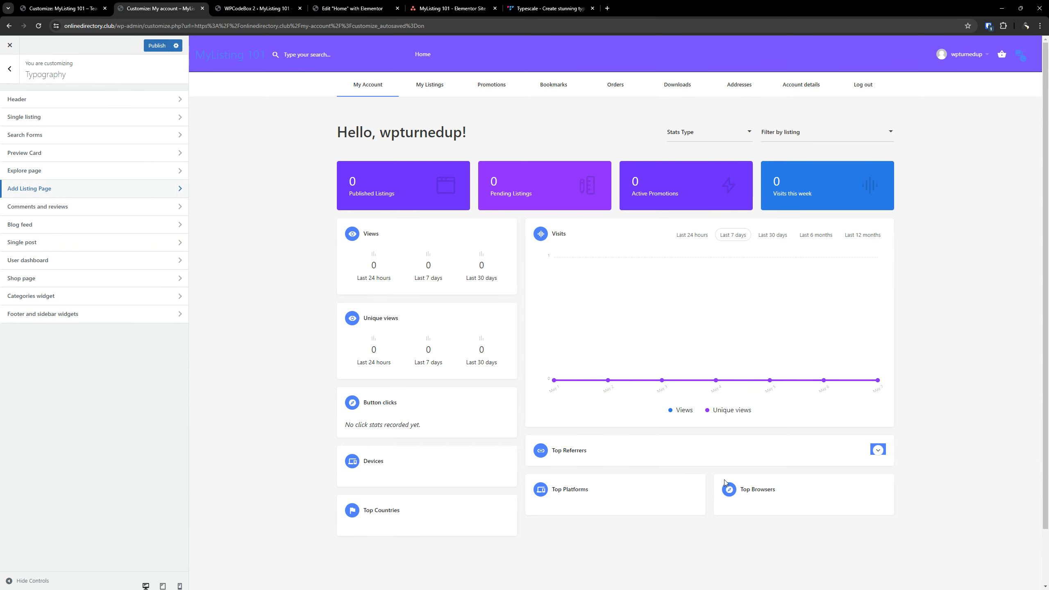
pyautogui.click(10, 69)
# Switch to the Asana board and read the Elementor Site Settings task's notes on global fonts, typography and layout.
pyautogui.click(351, 9)
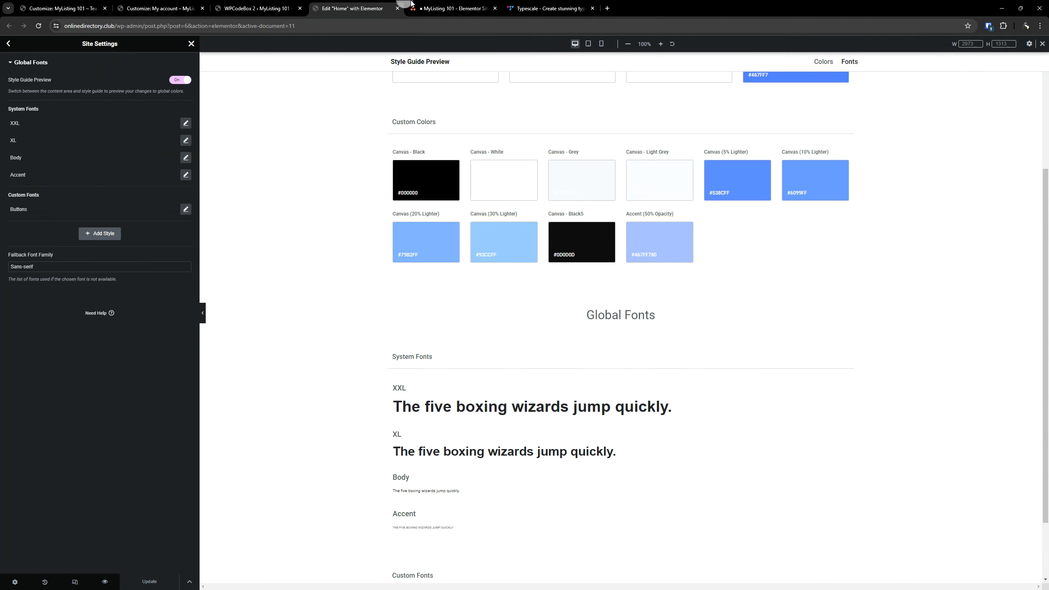
pyautogui.click(451, 8)
pyautogui.scroll(5, 923, 313)
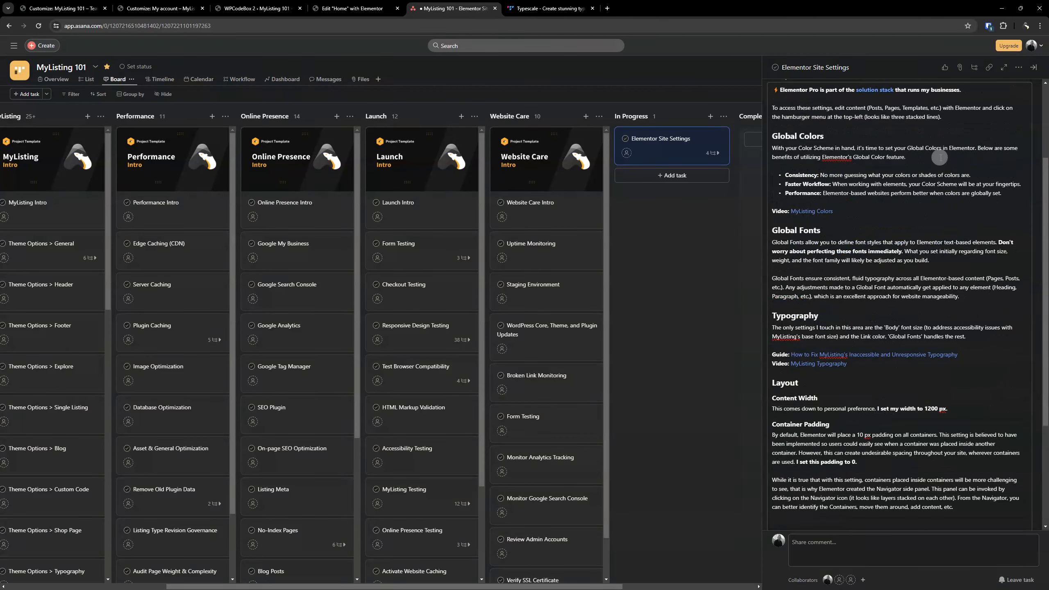
pyautogui.scroll(-3, 944, 235)
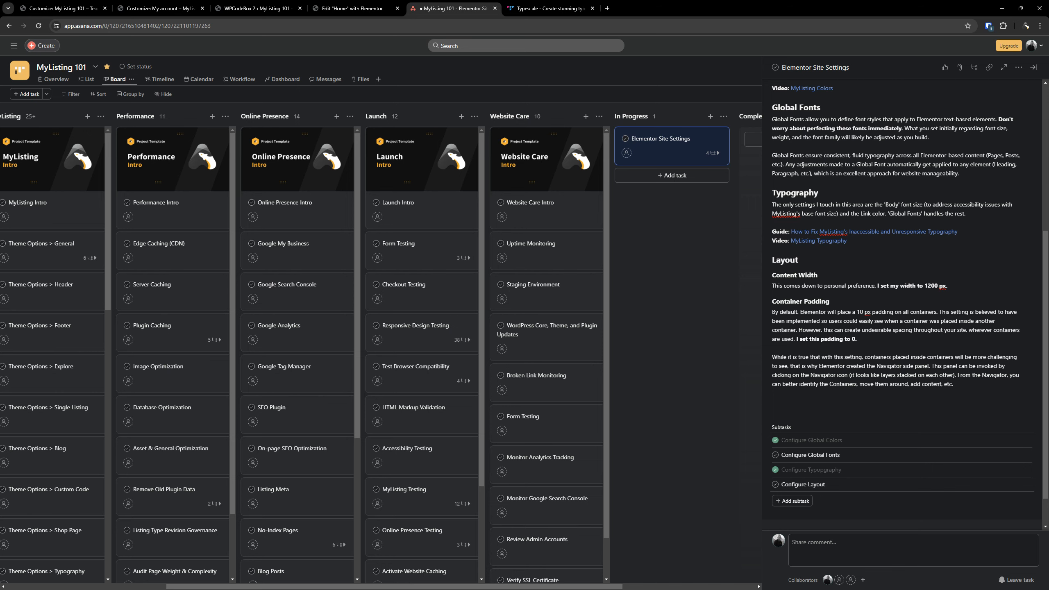
# Compare Elementor's Global Fonts style guide, including the XXL, XL, Body, Accent and Buttons styles, with the task notes.
pyautogui.click(360, 9)
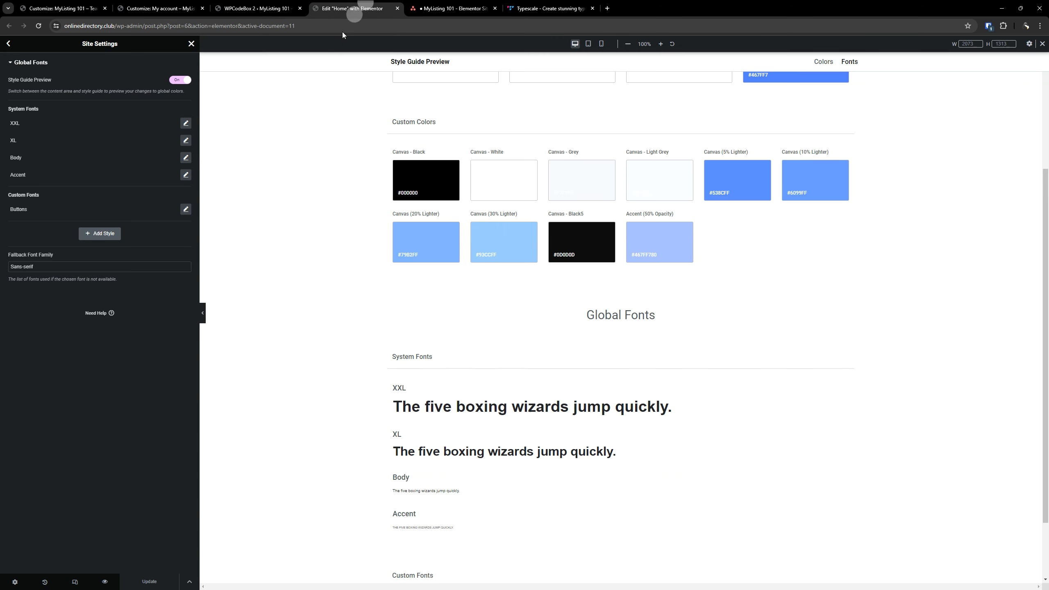
pyautogui.scroll(-2, 445, 414)
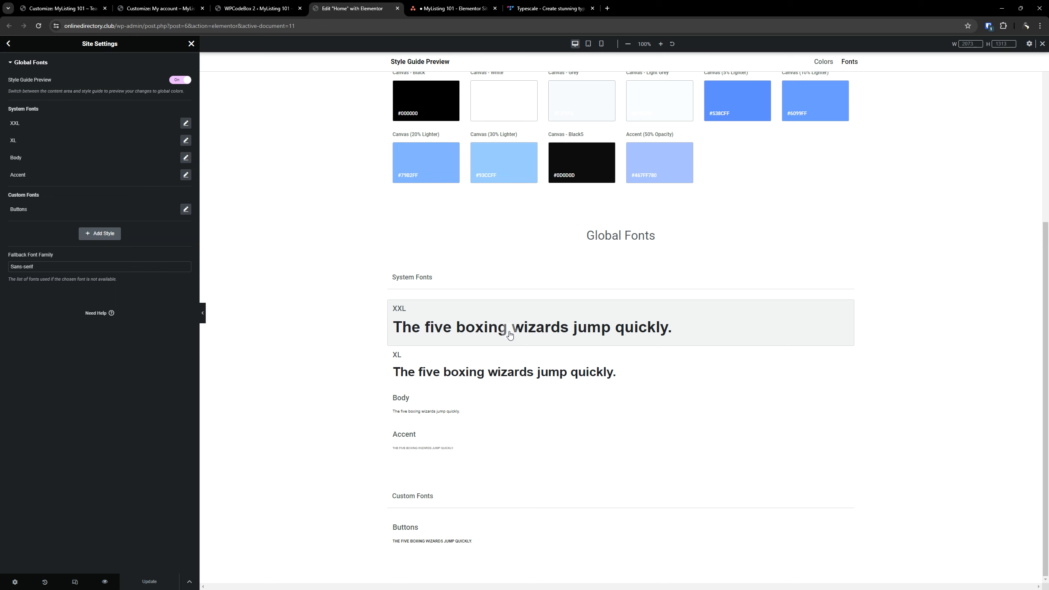
pyautogui.click(452, 8)
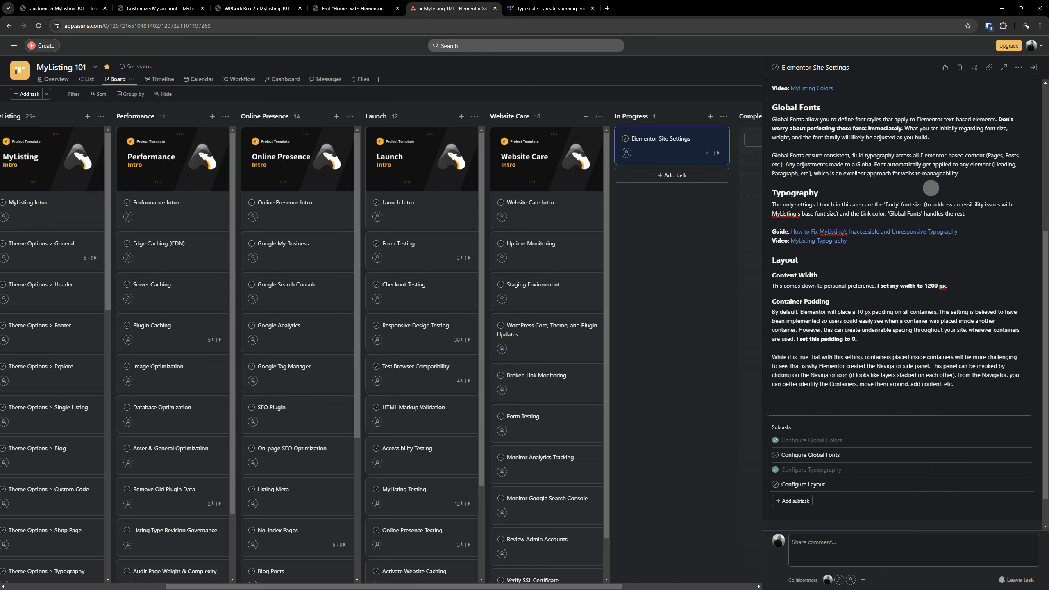
# Return to Elementor, leave the Global Fonts settings and open the Site Settings overview.
pyautogui.click(350, 3)
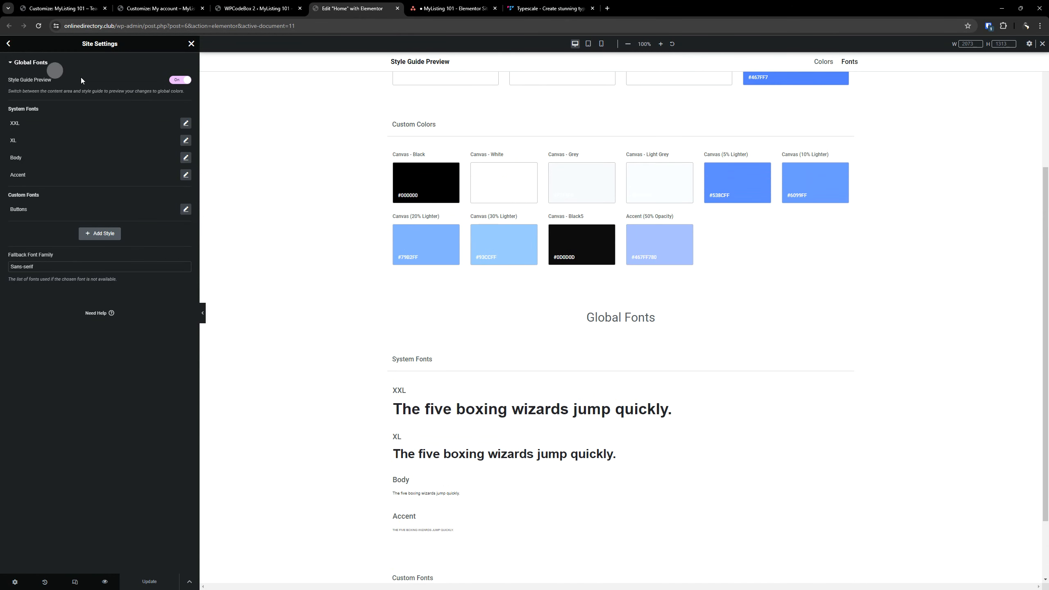
pyautogui.click(191, 45)
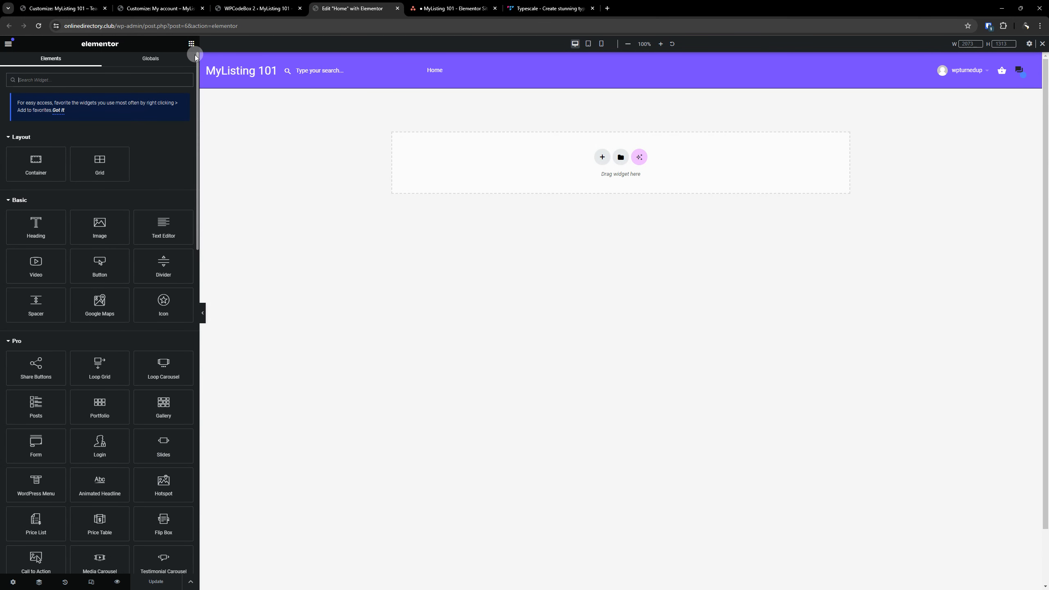
pyautogui.click(8, 43)
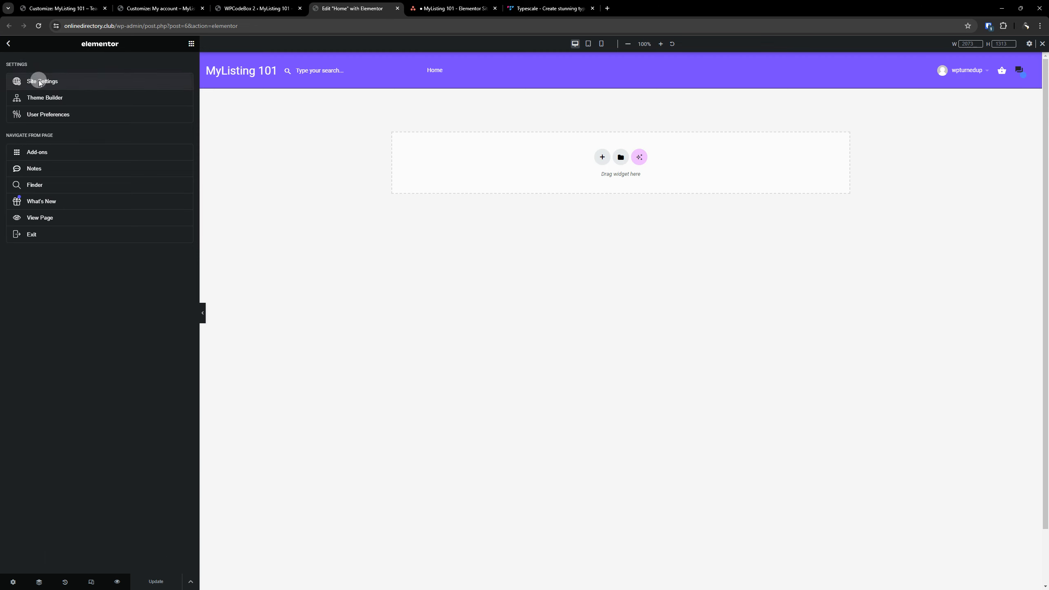
pyautogui.click(38, 82)
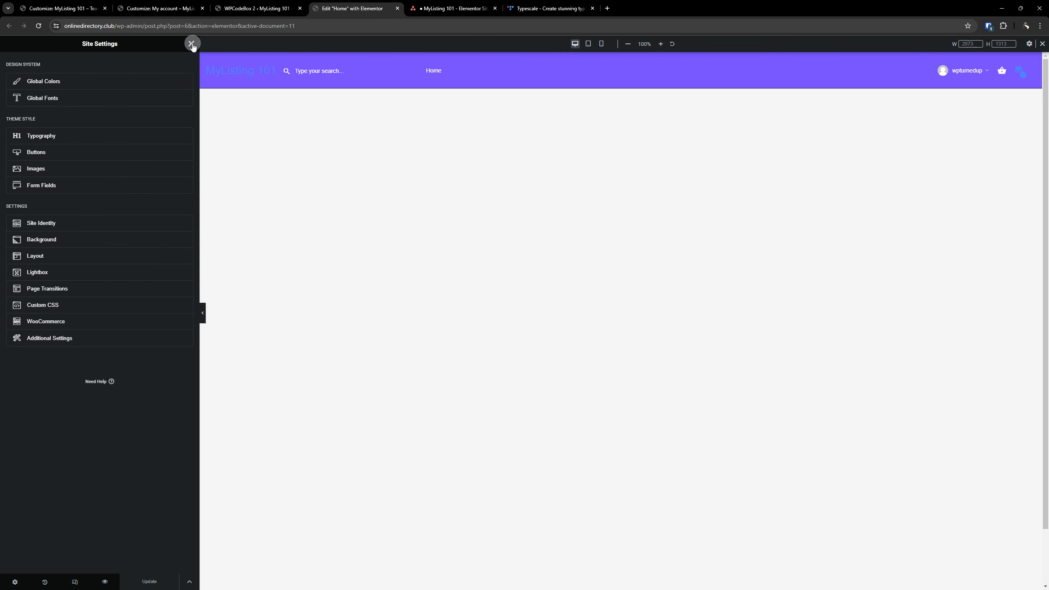
# Leave Site Settings, add a Heading widget to the empty Home page and set its HTML tag to H1.
pyautogui.click(192, 44)
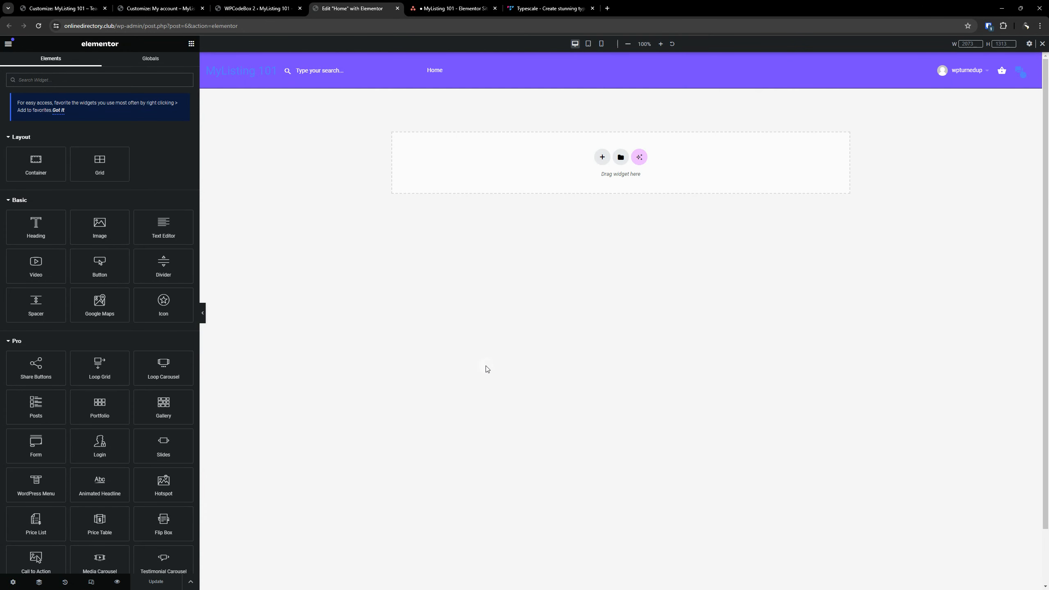
pyautogui.moveTo(36, 227); pyautogui.dragTo(497, 181)
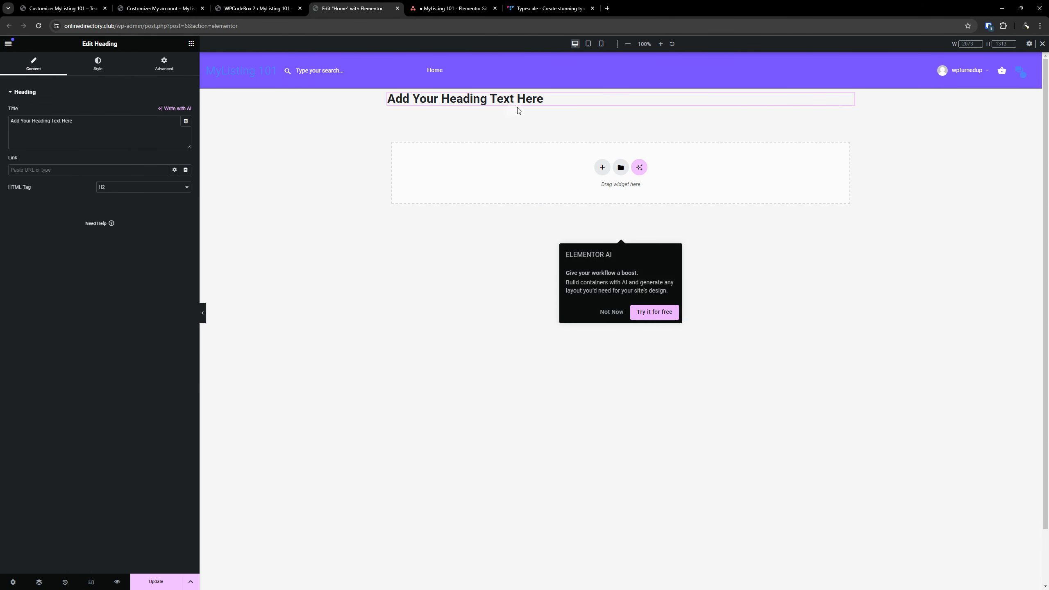
pyautogui.click(126, 186)
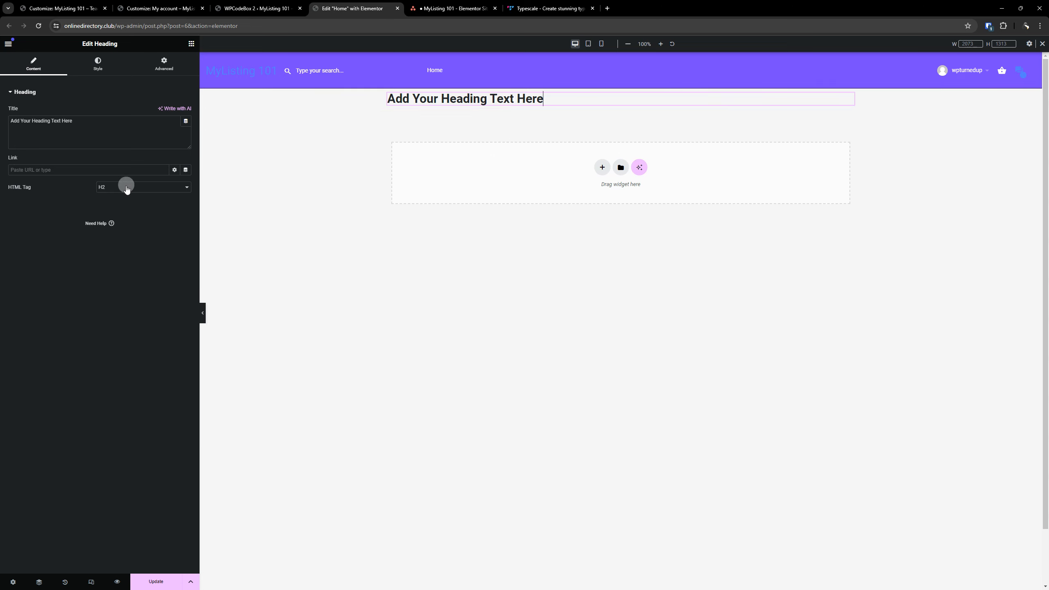
pyautogui.click(116, 196)
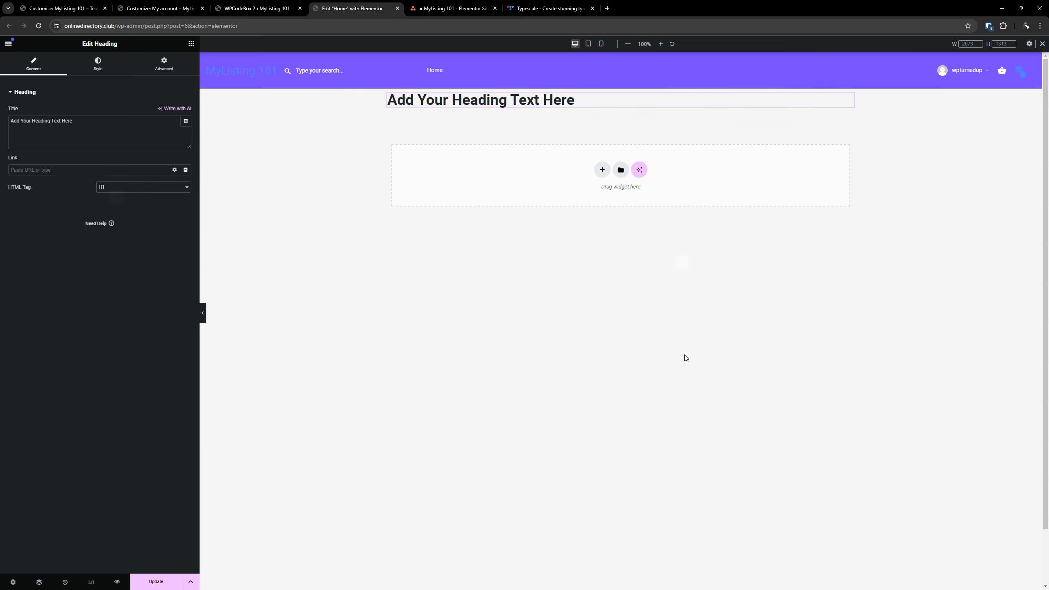
# Open the heading's style settings and view the global fonts offered for its typography.
pyautogui.click(96, 66)
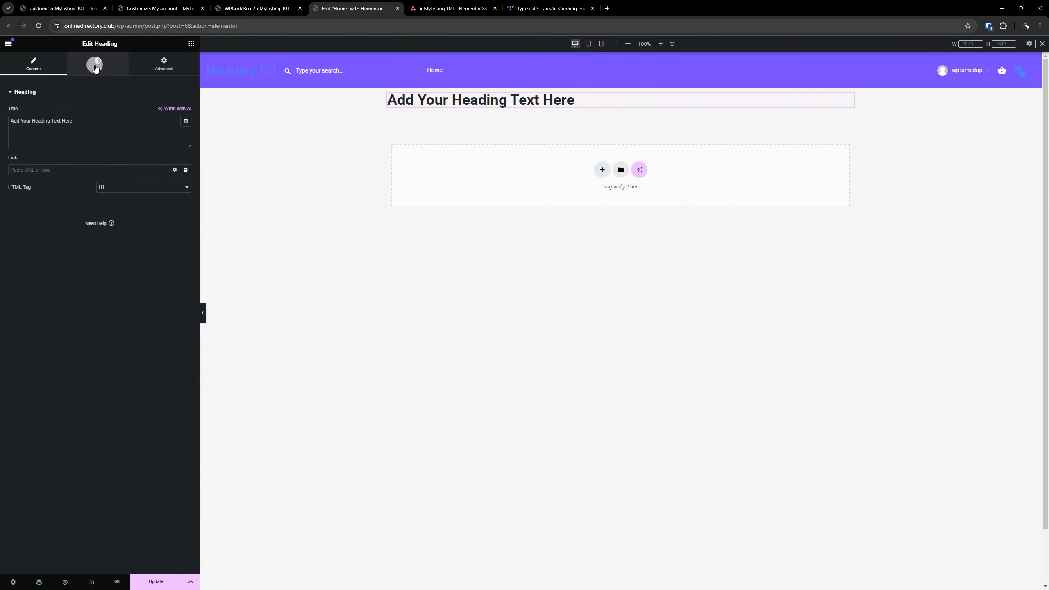
pyautogui.click(96, 66)
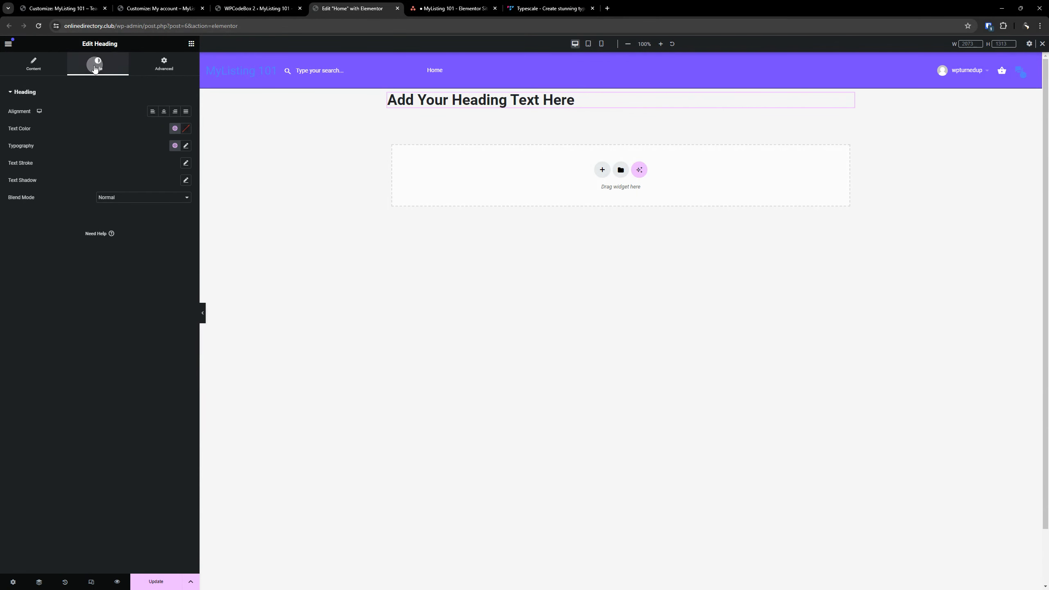
pyautogui.click(175, 148)
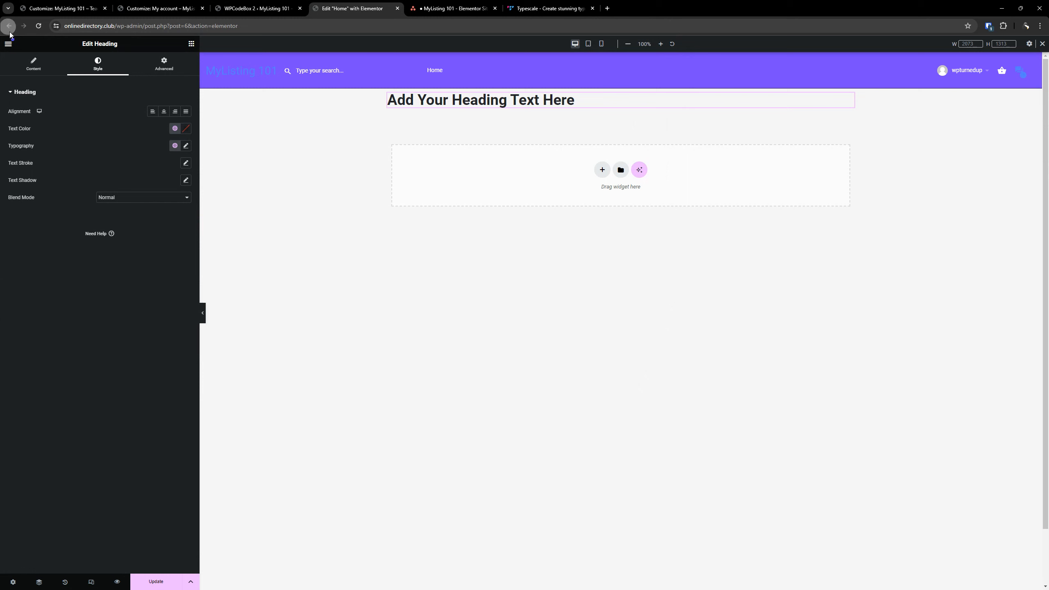
# Set the XXL global font's size to 40 rem, save the site settings and return to the page editor.
pyautogui.click(8, 43)
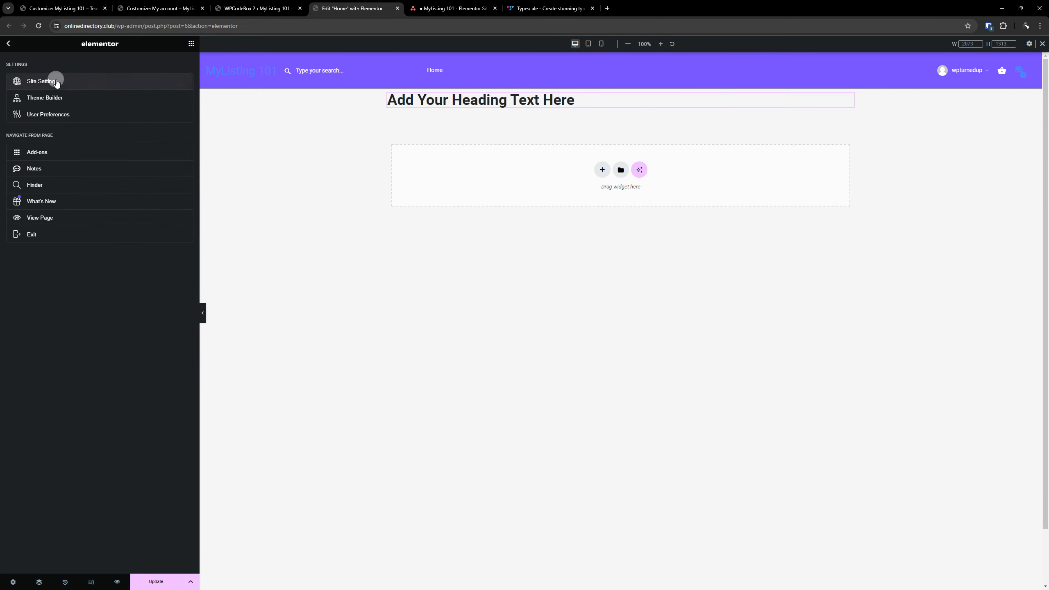
pyautogui.click(56, 81)
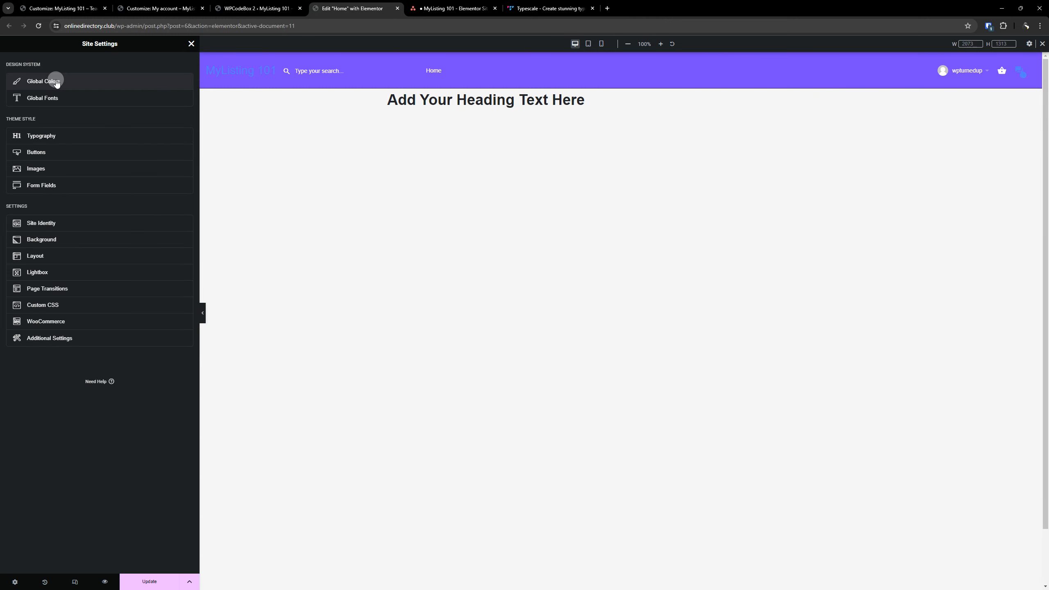
pyautogui.click(46, 99)
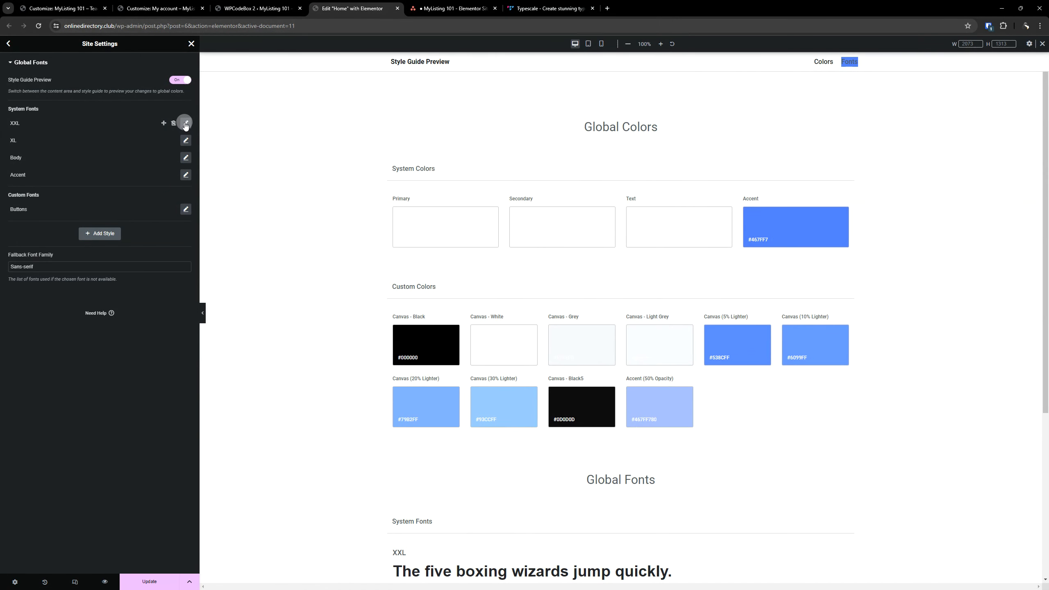
pyautogui.click(186, 125)
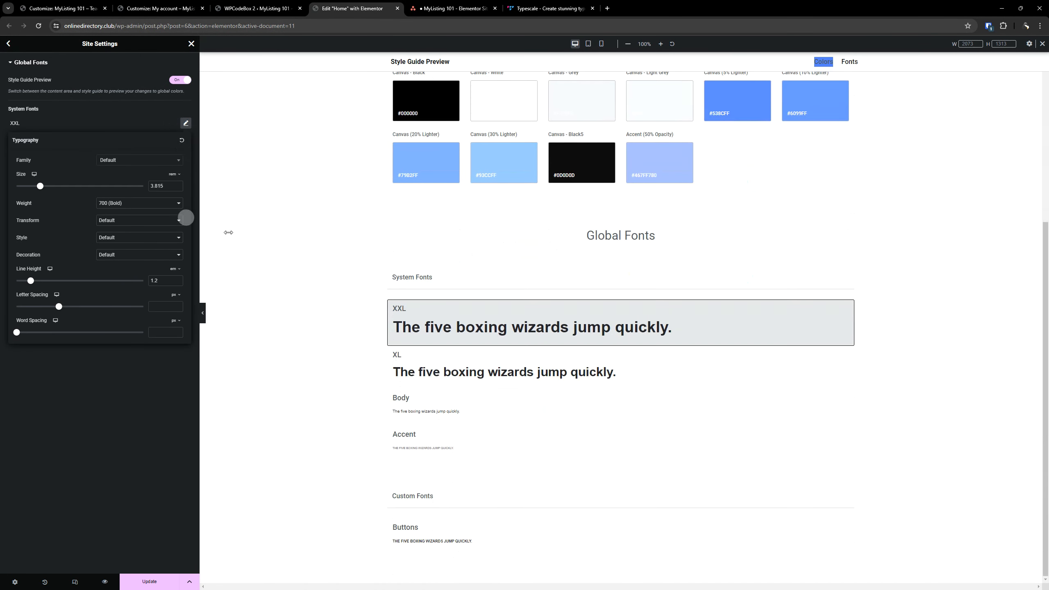
pyautogui.click(155, 187)
pyautogui.doubleClick(161, 187)
pyautogui.write('4')
pyautogui.press('BackSpace')
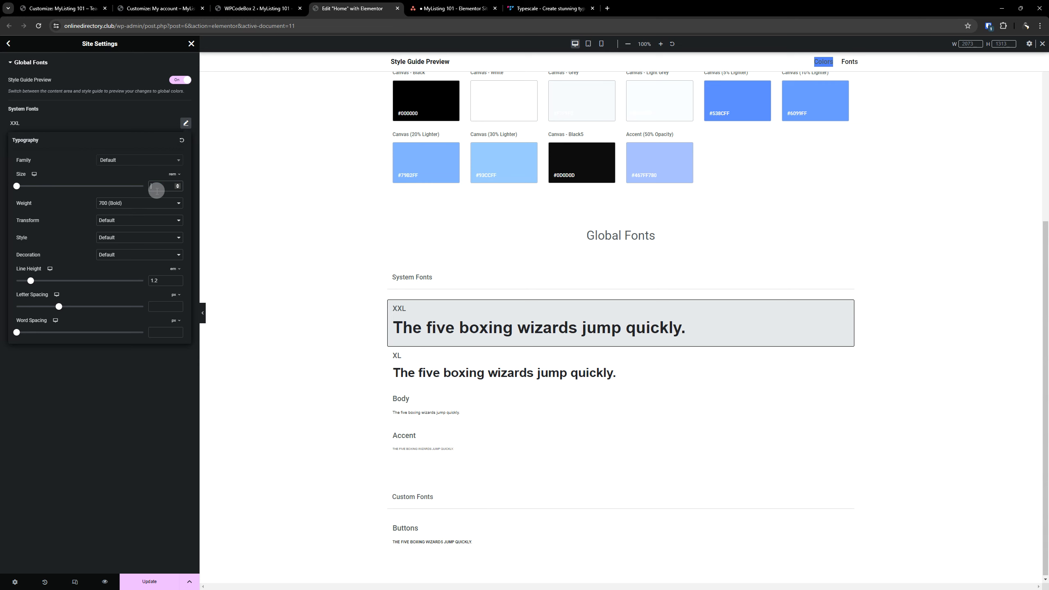
pyautogui.write('40')
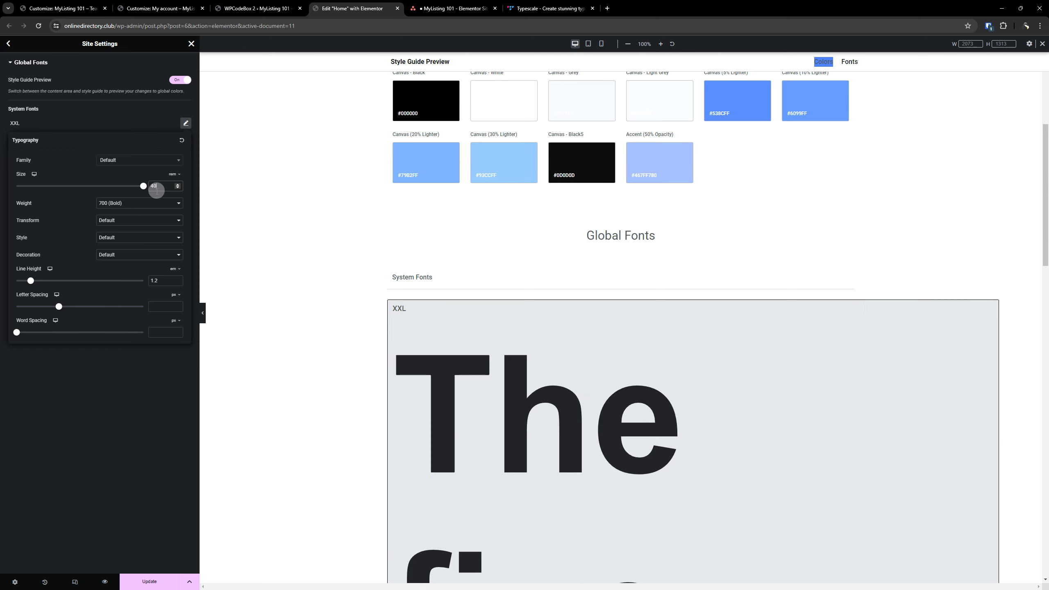
pyautogui.scroll(-5, 590, 424)
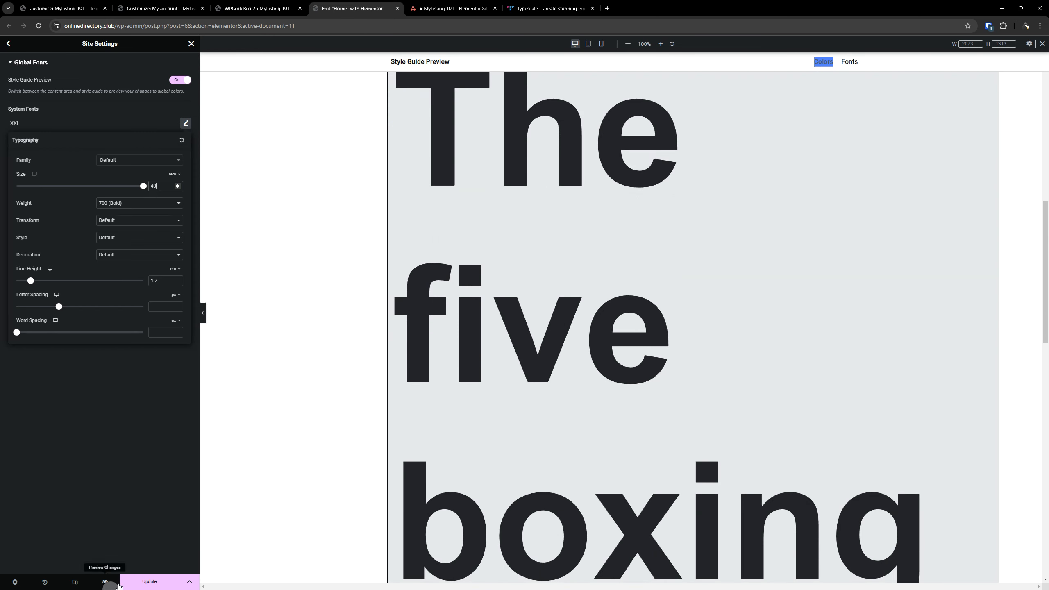
pyautogui.click(159, 585)
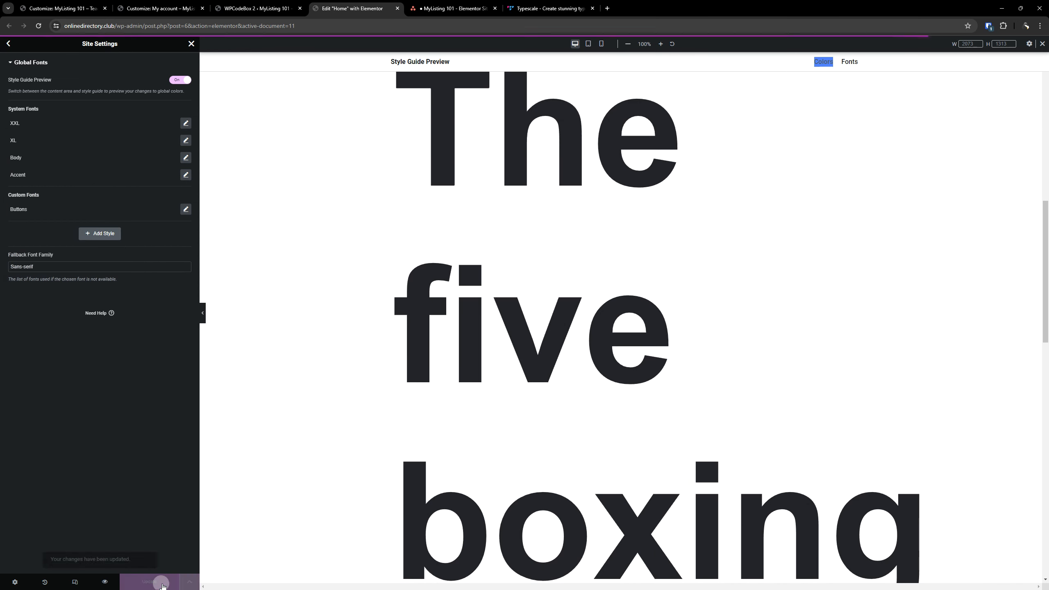
pyautogui.click(136, 554)
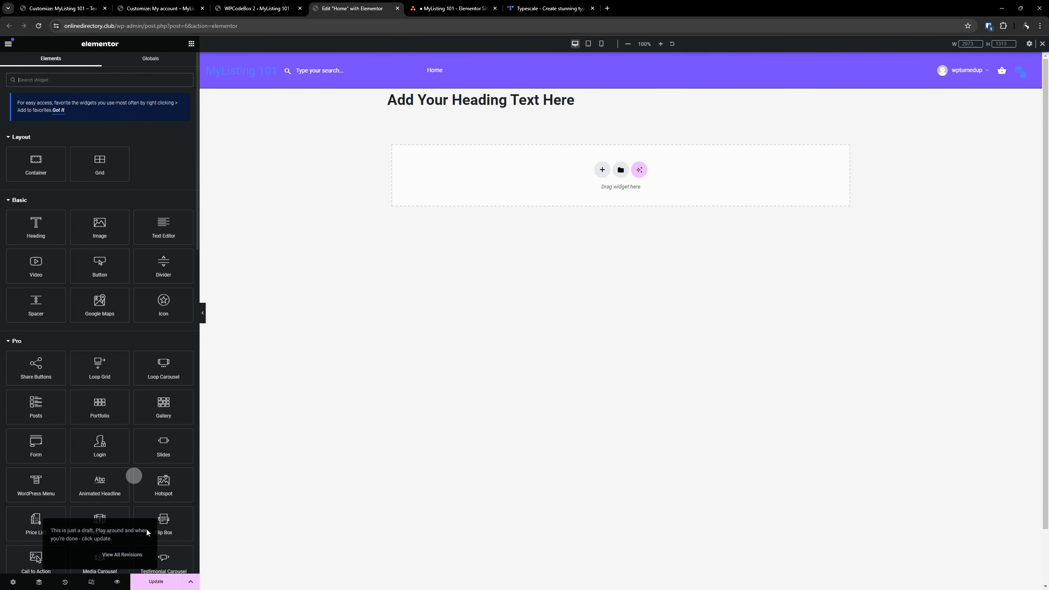
# Save the Home page, reload the editor and check how large the H1 heading renders.
pyautogui.click(156, 583)
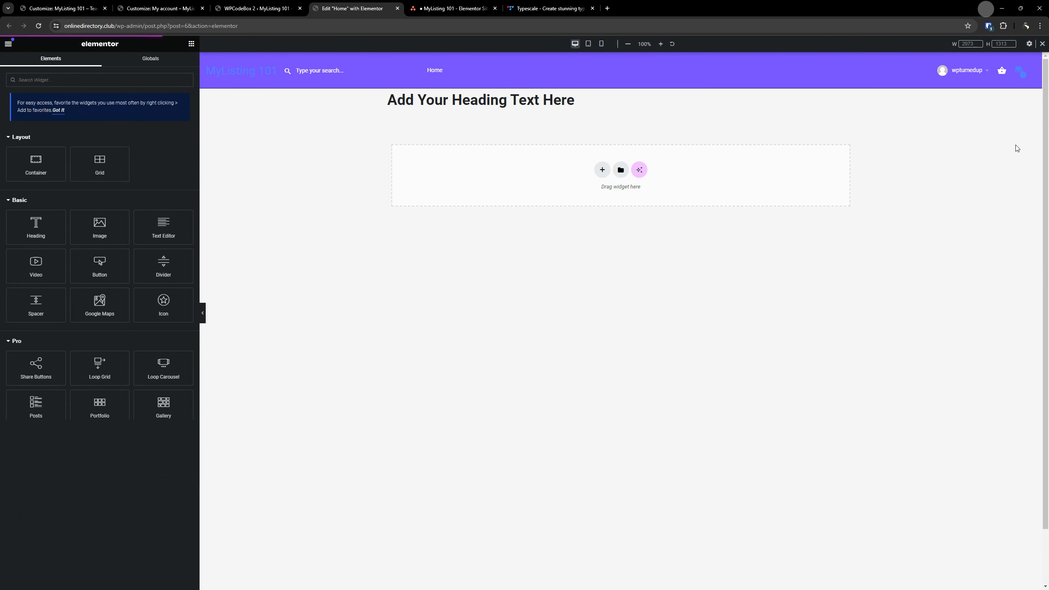
pyautogui.click(38, 26)
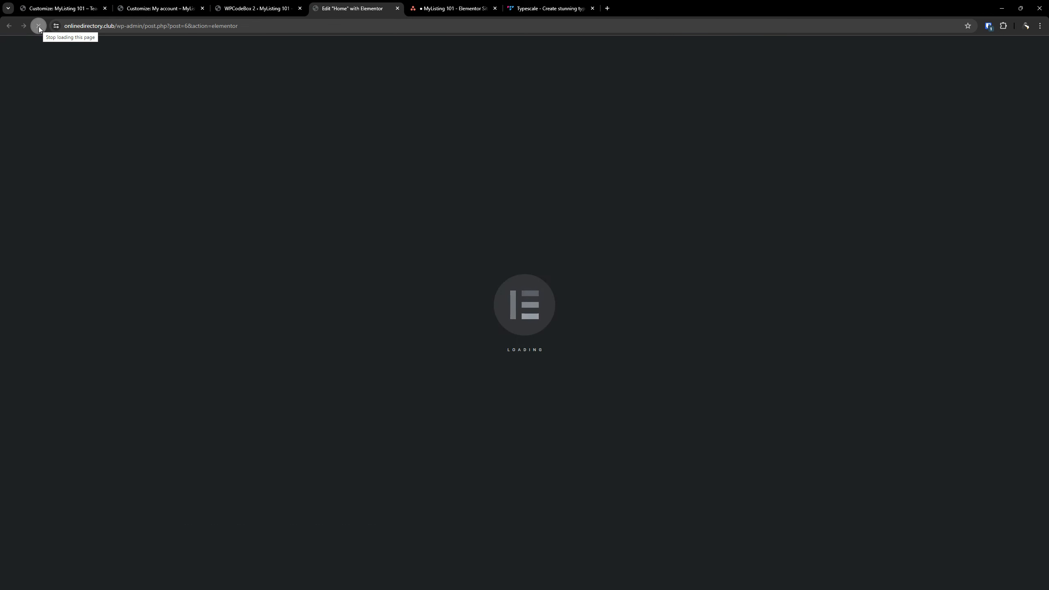
pyautogui.scroll(-5, 616, 316)
pyautogui.scroll(5, 584, 377)
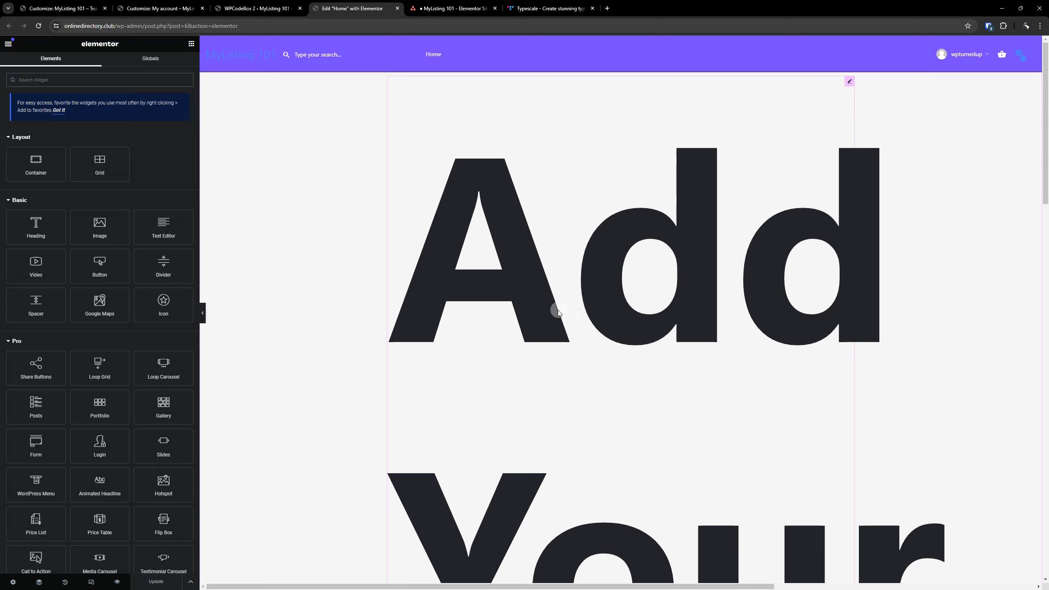
pyautogui.scroll(-20, 558, 310)
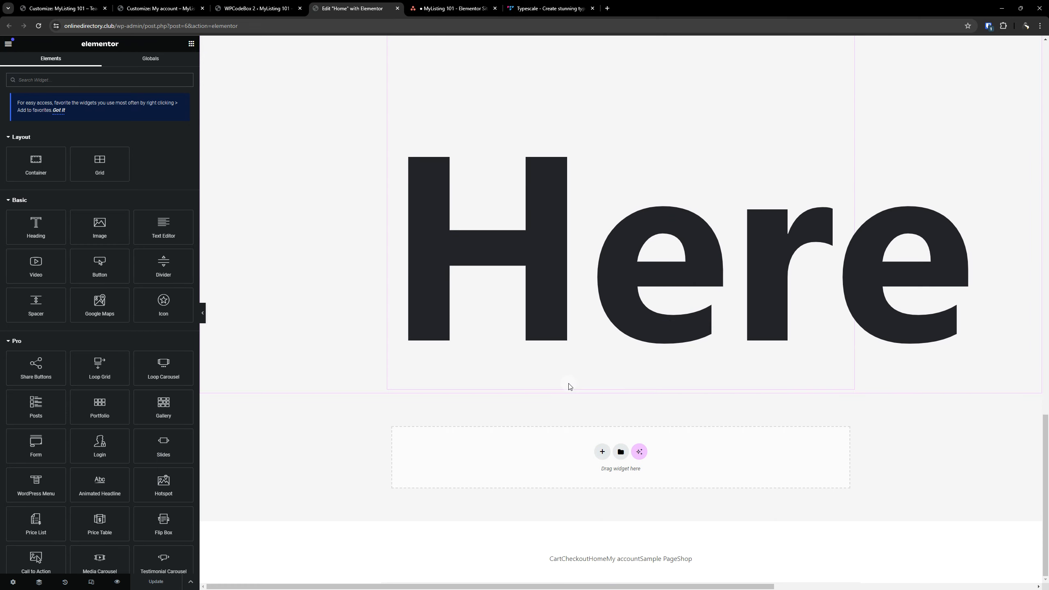
pyautogui.scroll(20, 570, 387)
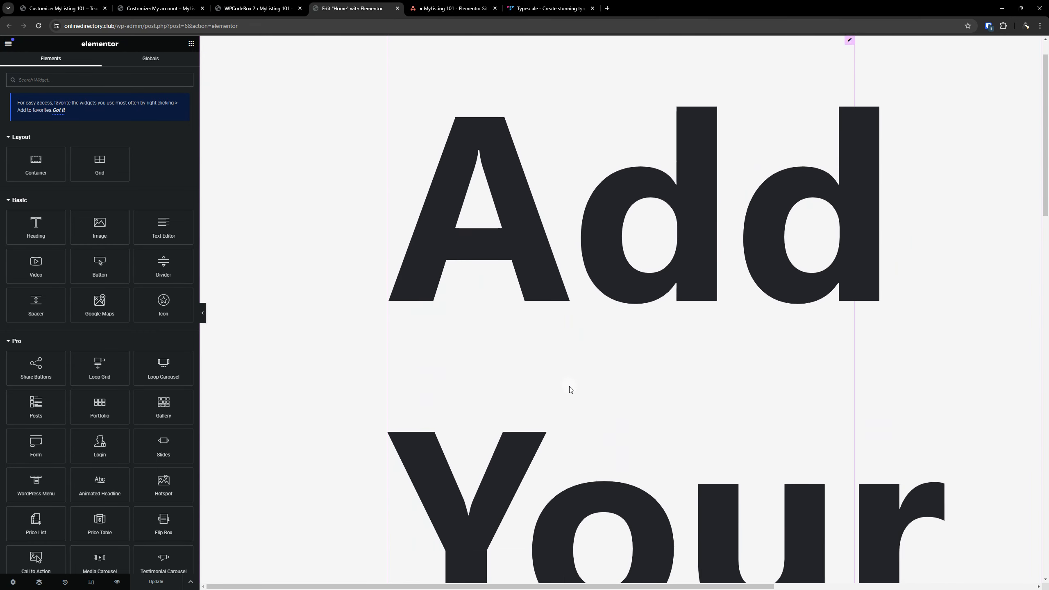
pyautogui.scroll(2, 570, 390)
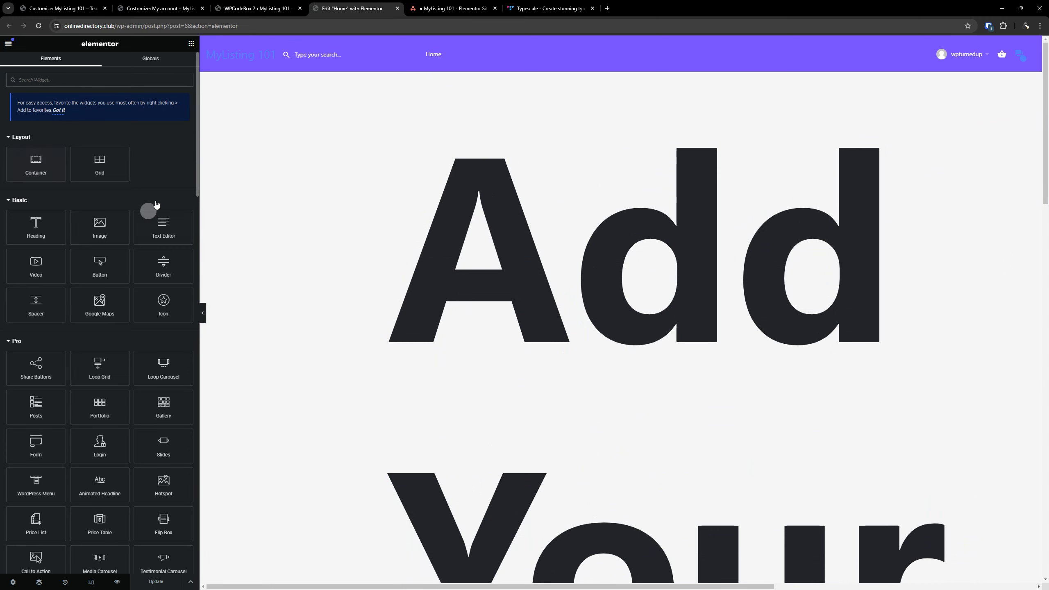
# Set the XXL global font's size back to 3.815 rem, save the site settings and reload the page editor.
pyautogui.click(8, 44)
pyautogui.click(45, 82)
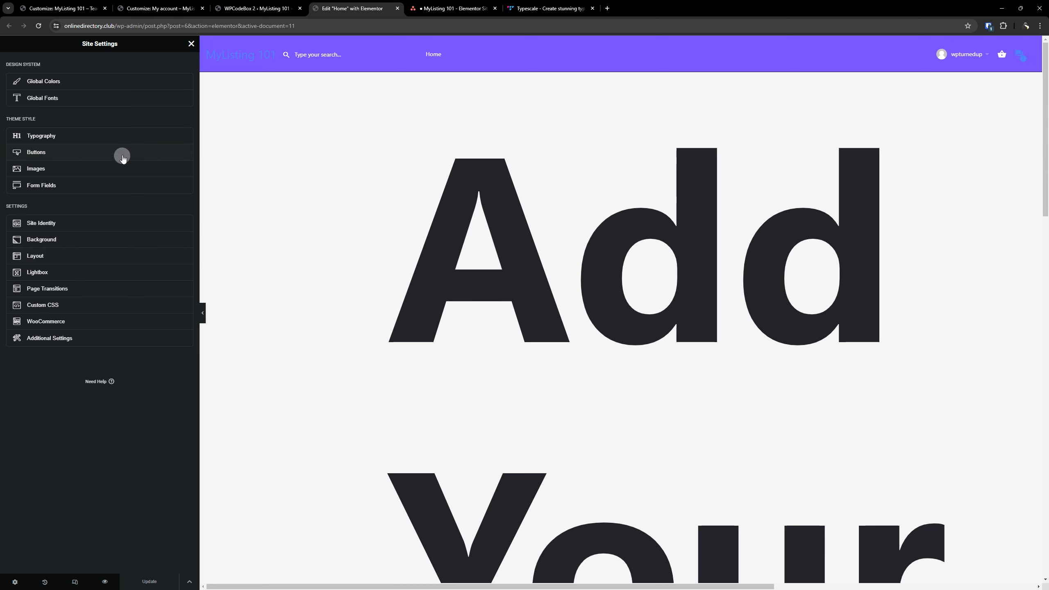
pyautogui.click(65, 99)
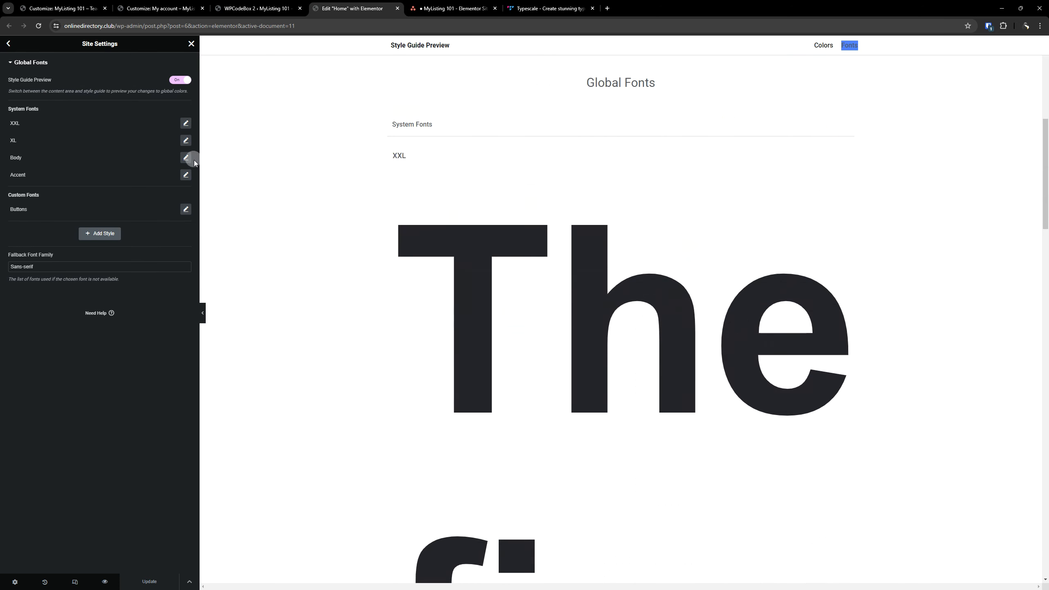
pyautogui.click(186, 124)
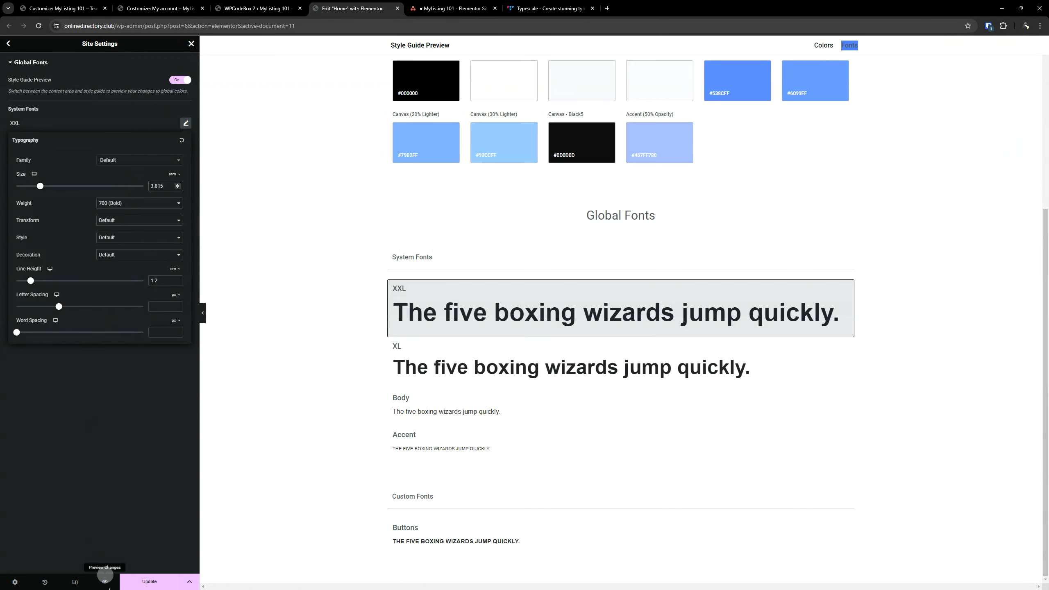
pyautogui.click(150, 578)
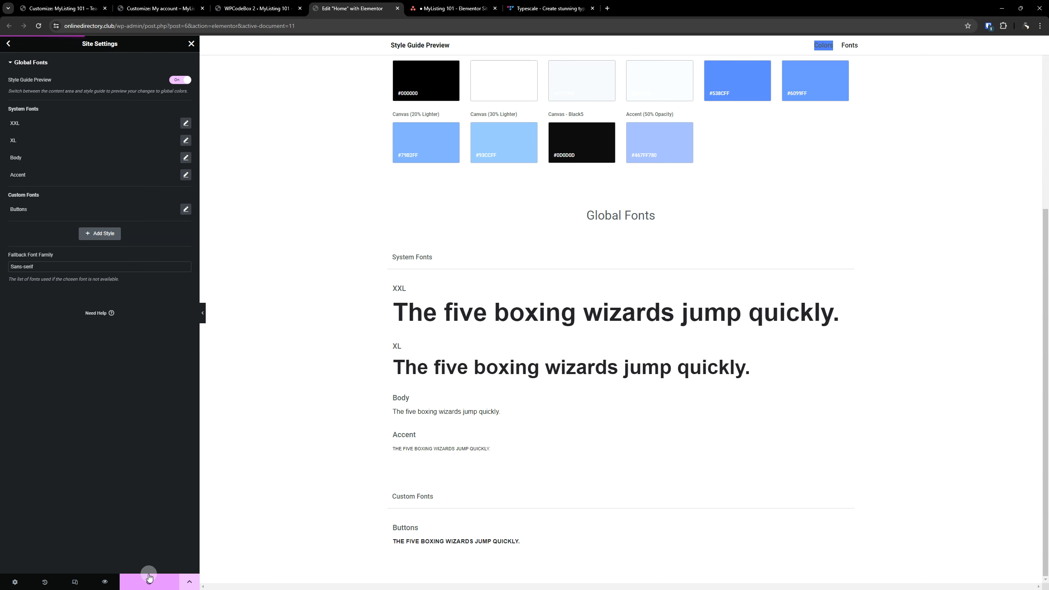
pyautogui.click(129, 553)
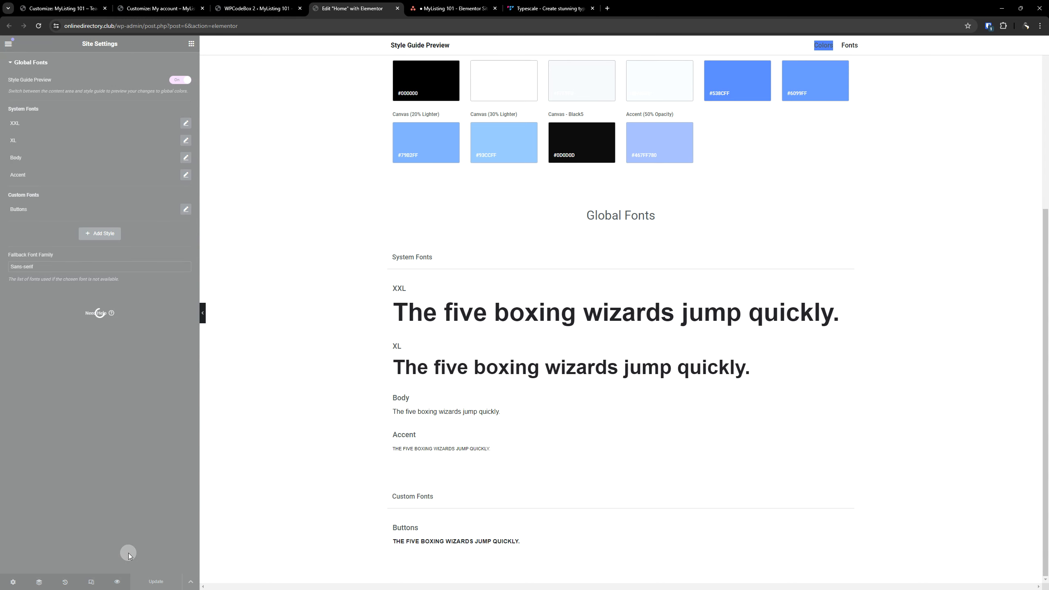
pyautogui.click(36, 26)
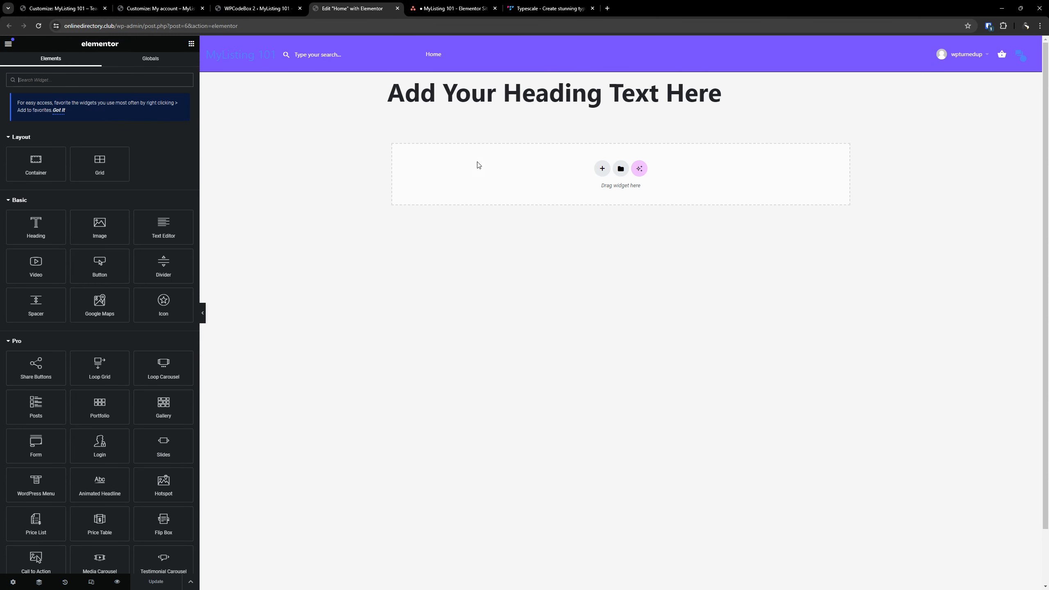
# Open the H1 heading's own typography settings and review its font size, weight and line height.
pyautogui.click(484, 94)
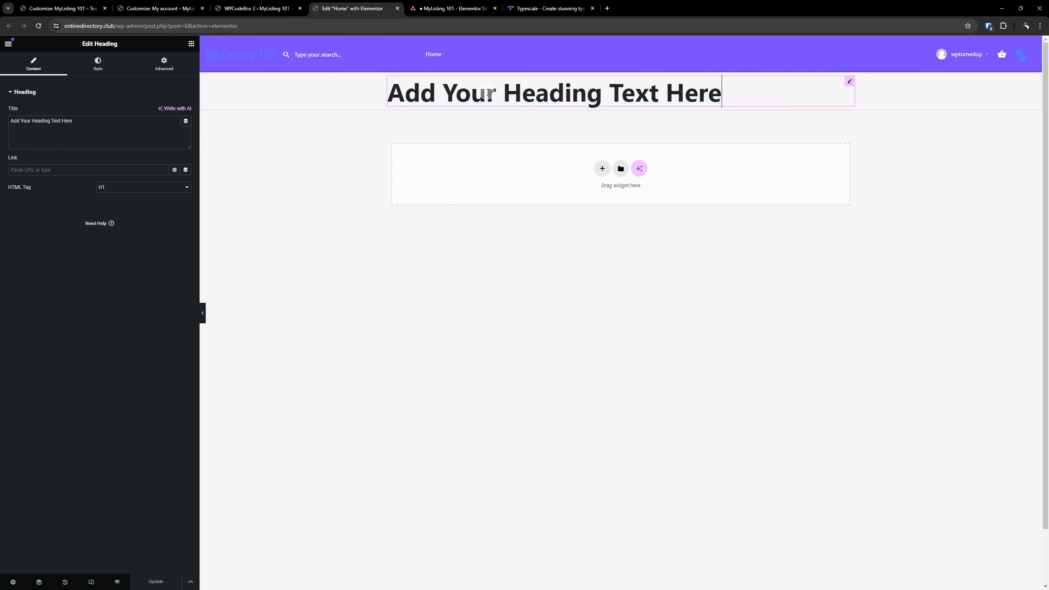
pyautogui.click(92, 67)
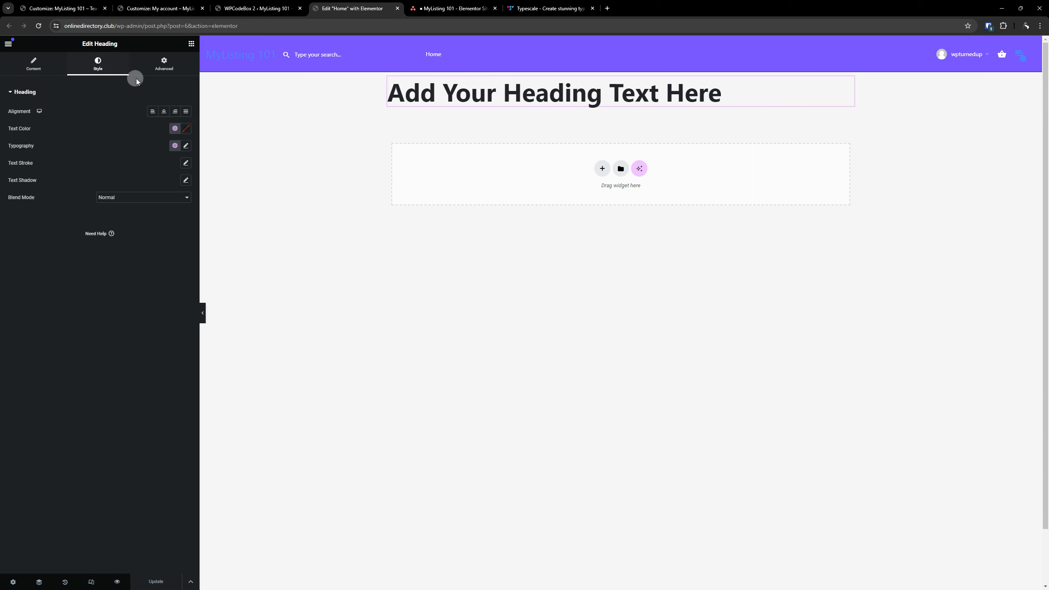
pyautogui.click(186, 147)
pyautogui.click(313, 149)
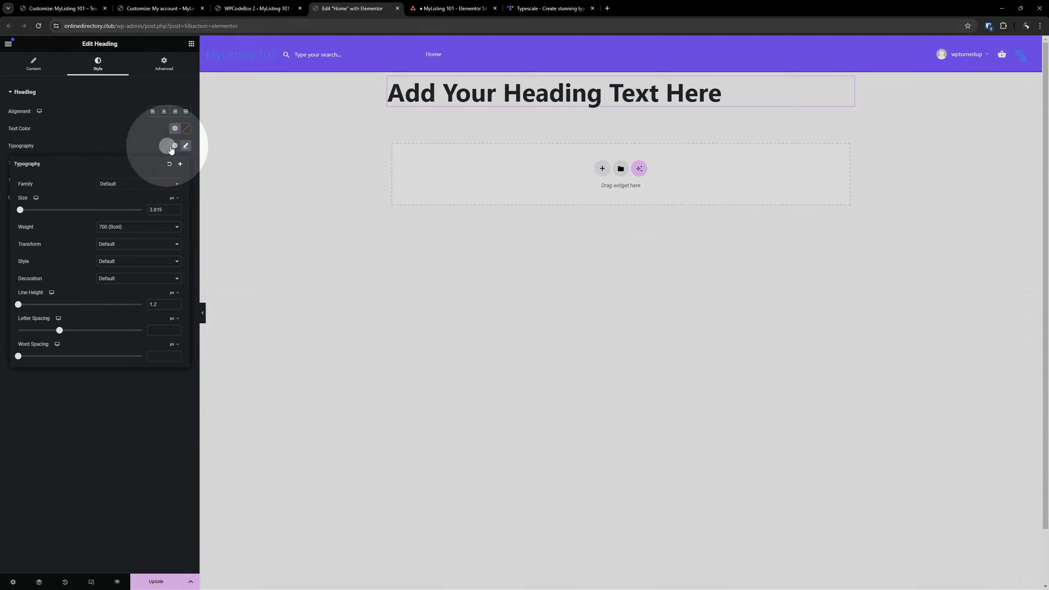
pyautogui.click(161, 367)
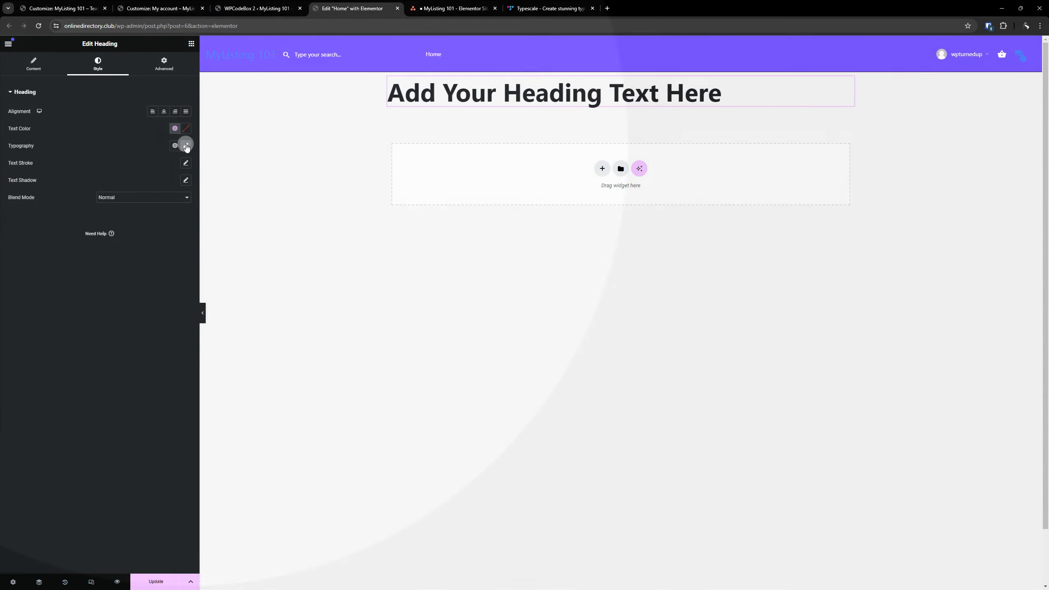
pyautogui.click(186, 146)
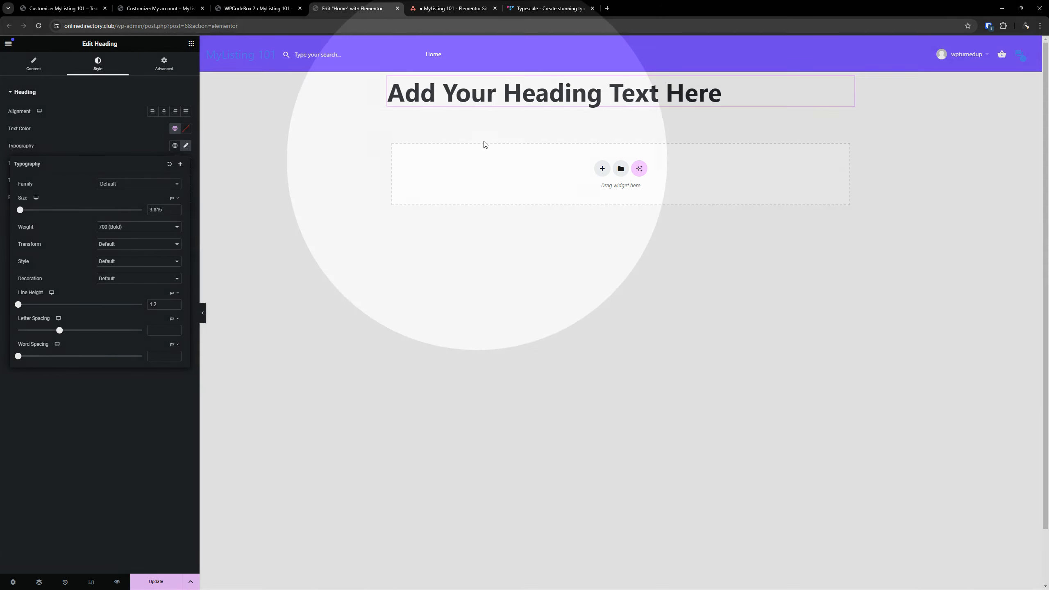
pyautogui.click(491, 88)
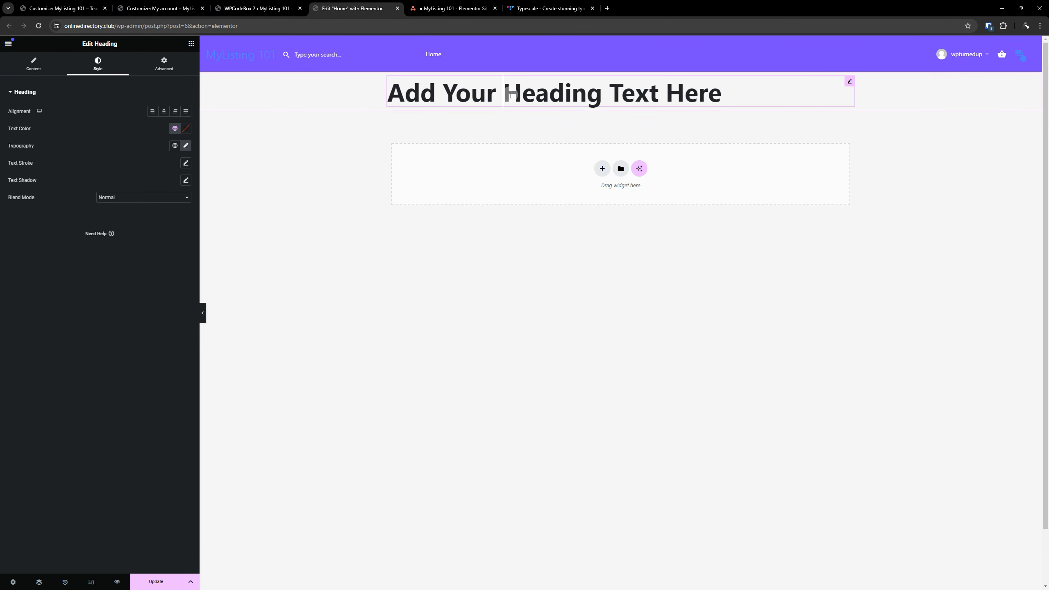
pyautogui.click(186, 146)
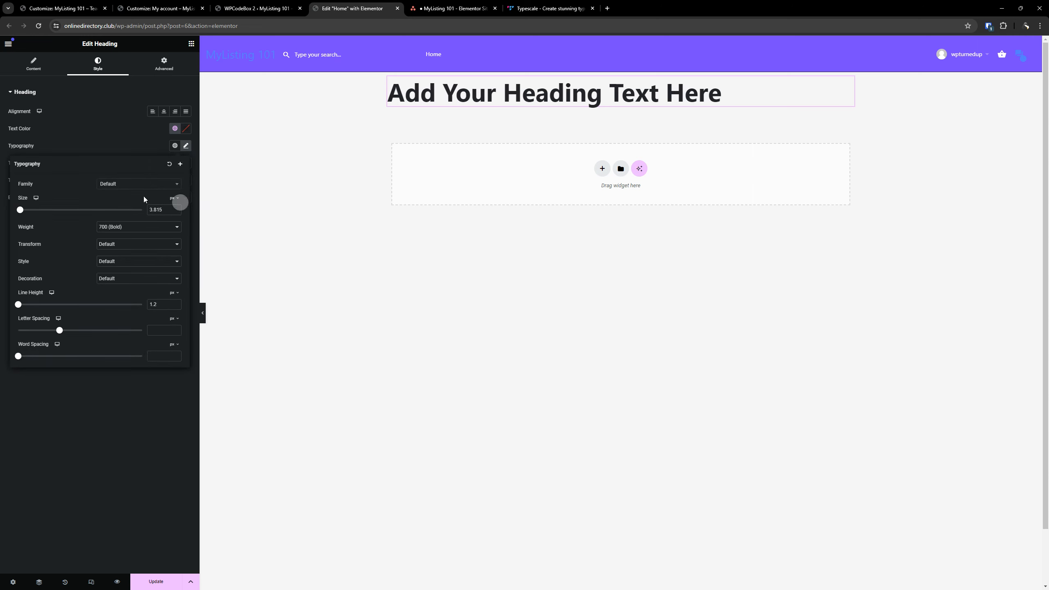
# Set the H1 heading's font family to Abel and its size to 2.
pyautogui.click(106, 183)
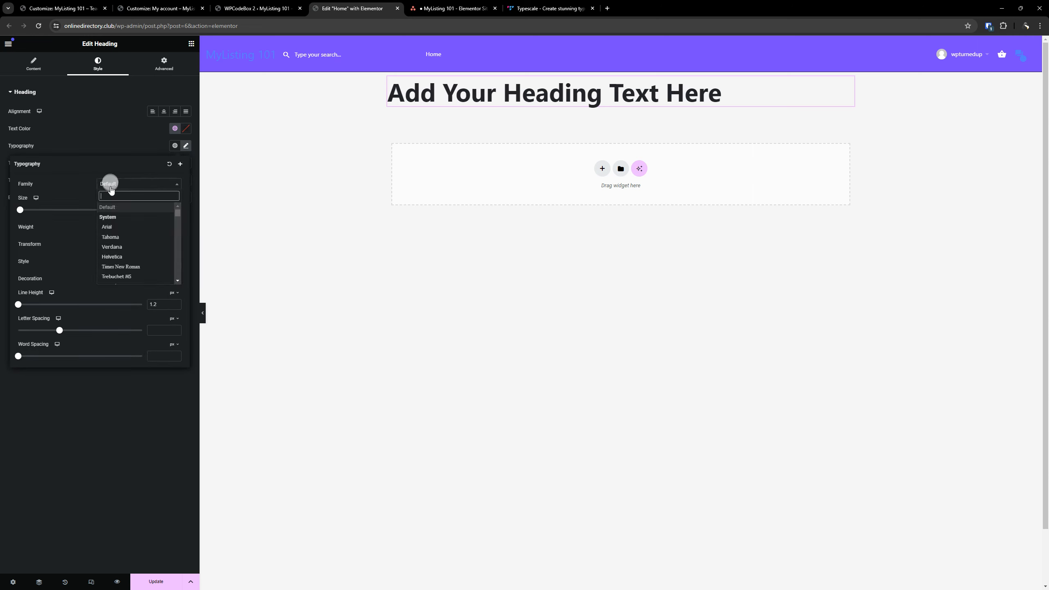
pyautogui.scroll(-3, 123, 261)
pyautogui.click(118, 235)
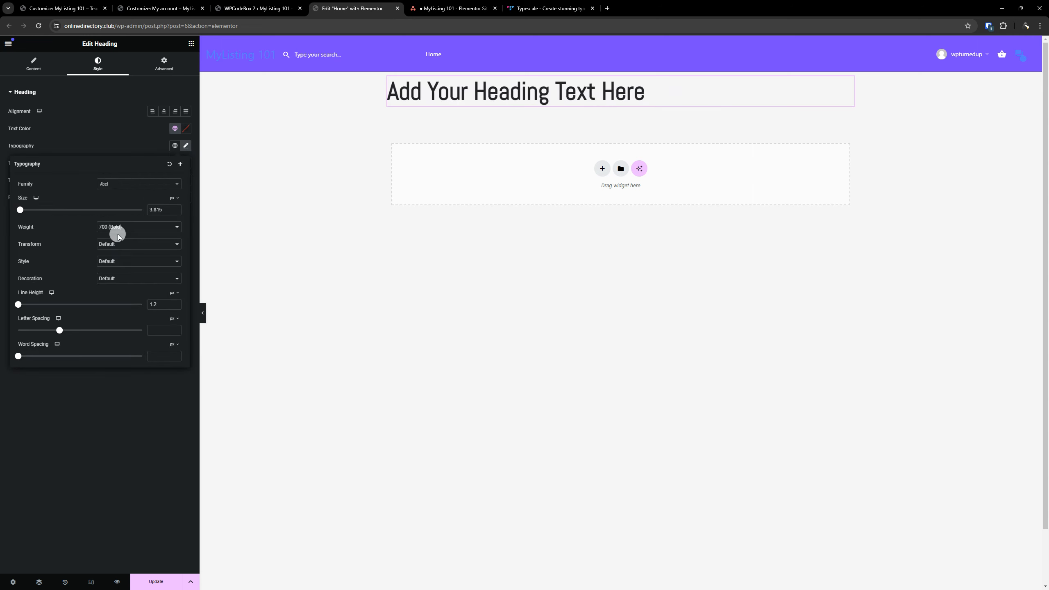
pyautogui.doubleClick(162, 211)
pyautogui.write('45')
pyautogui.press('BackSpace')
pyautogui.press('BackSpace')
pyautogui.write('2')
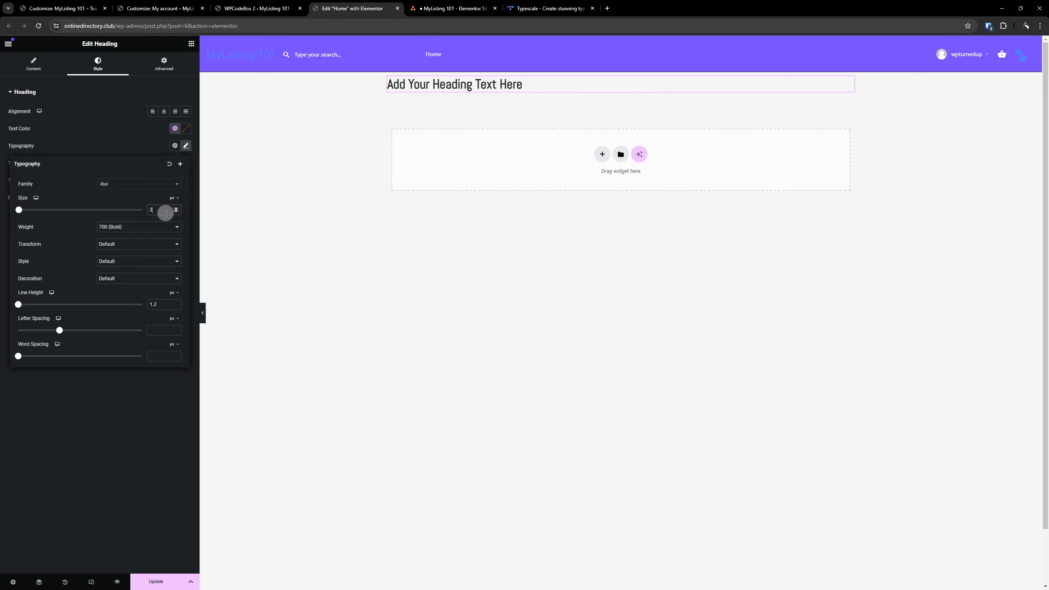
# Set the H1 heading's font weight to 500 (Medium) and its style to Italic.
pyautogui.click(149, 228)
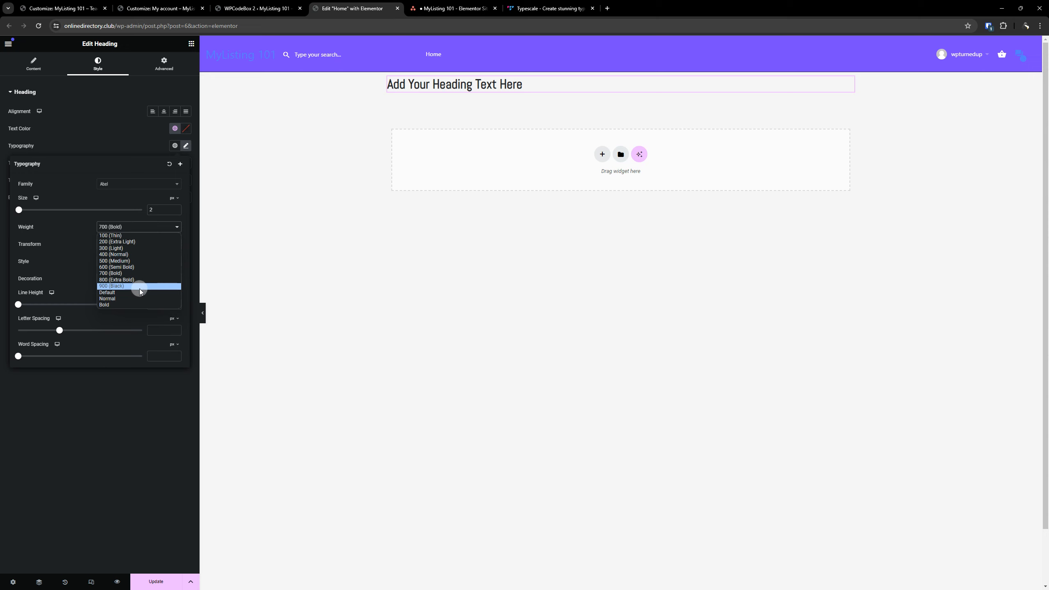
pyautogui.click(143, 261)
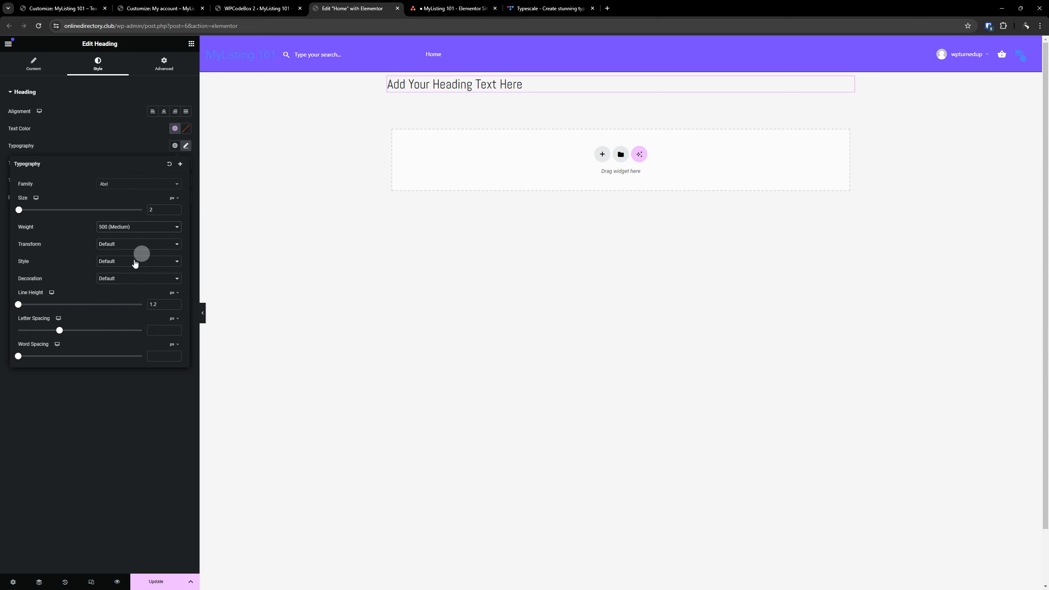
pyautogui.click(111, 260)
pyautogui.click(109, 283)
# Try a larger line height on the H1 heading, restore it to 1.2, and set the letter spacing to 0.6.
pyautogui.moveTo(170, 305); pyautogui.dragTo(19, 305)
pyautogui.moveTo(127, 309); pyautogui.dragTo(155, 305)
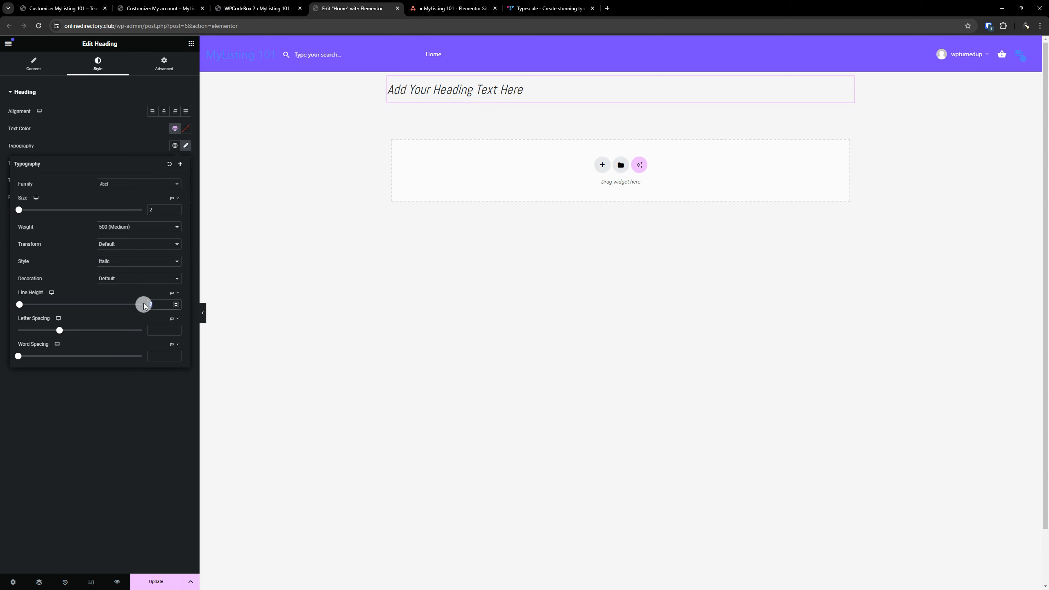
pyautogui.write('1.2')
pyautogui.moveTo(58, 334); pyautogui.dragTo(64, 332)
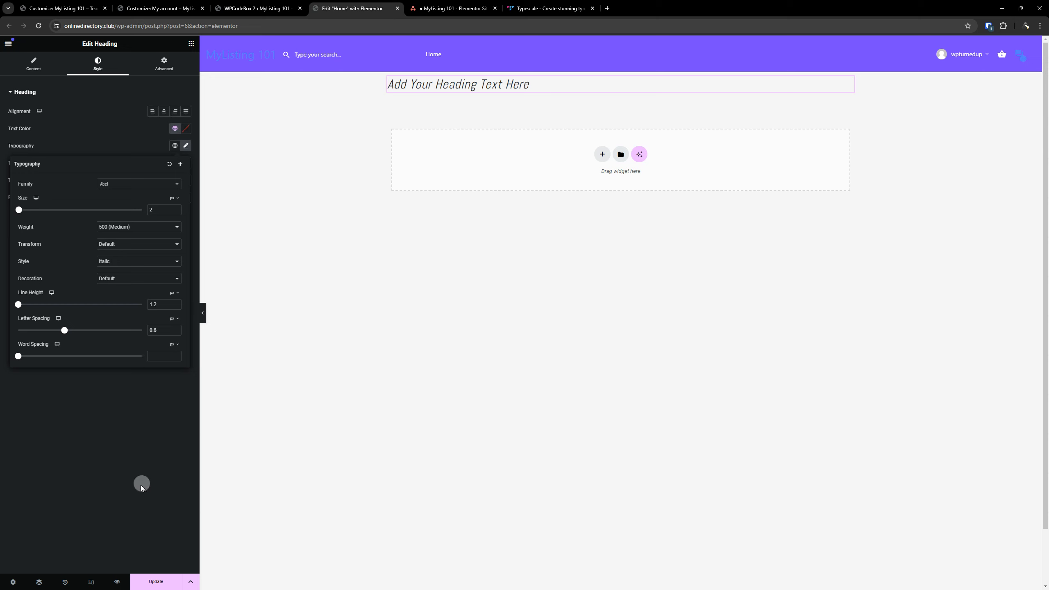
pyautogui.click(97, 465)
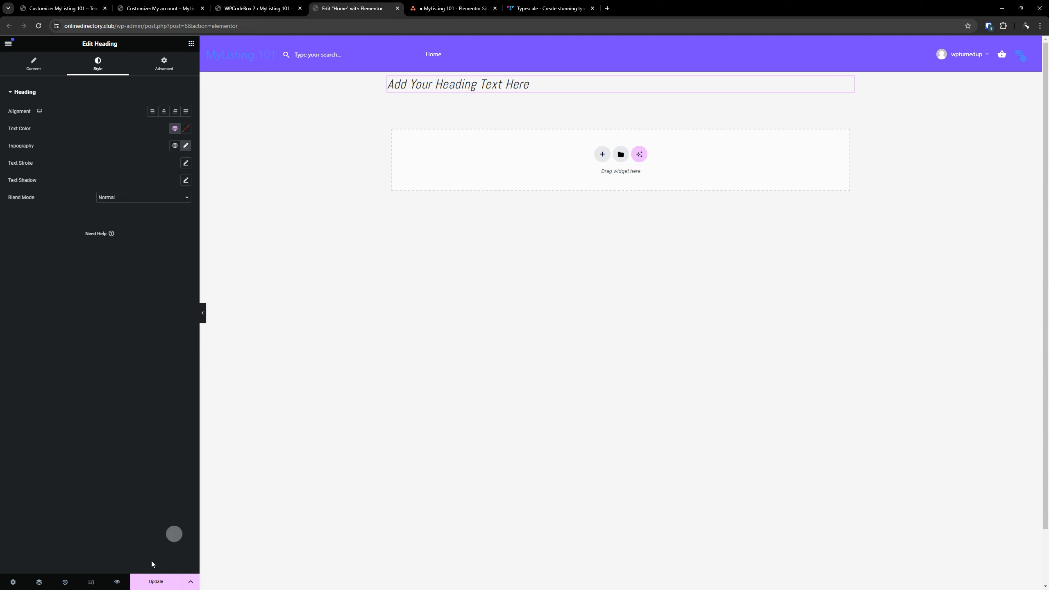
# Review the H1 heading's font size at the tablet and mobile portrait breakpoints, and return to the desktop view.
pyautogui.moveTo(39, 111)
pyautogui.click(187, 146)
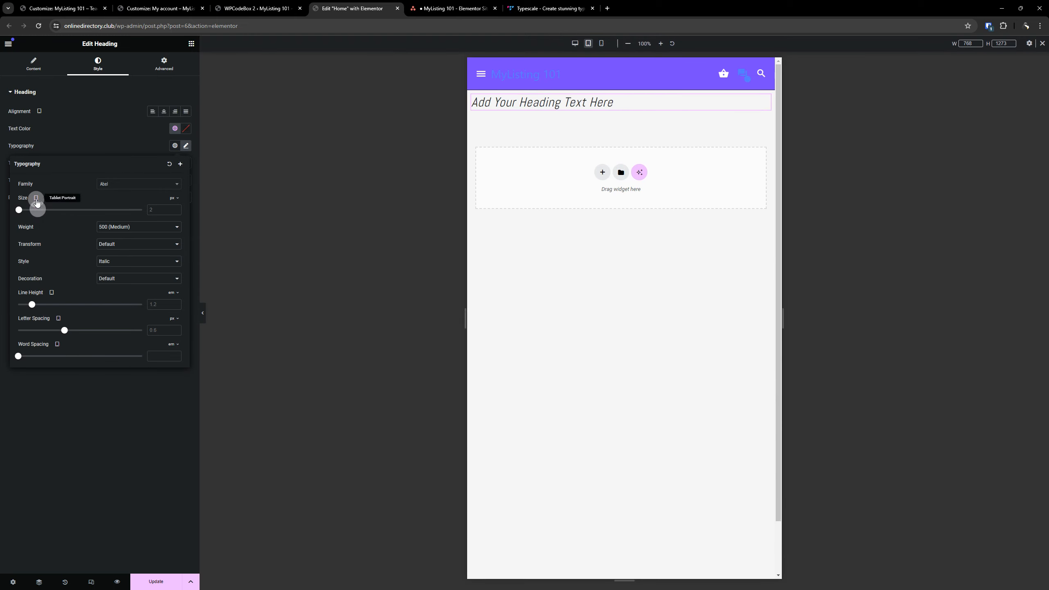
pyautogui.click(36, 210)
pyautogui.click(37, 223)
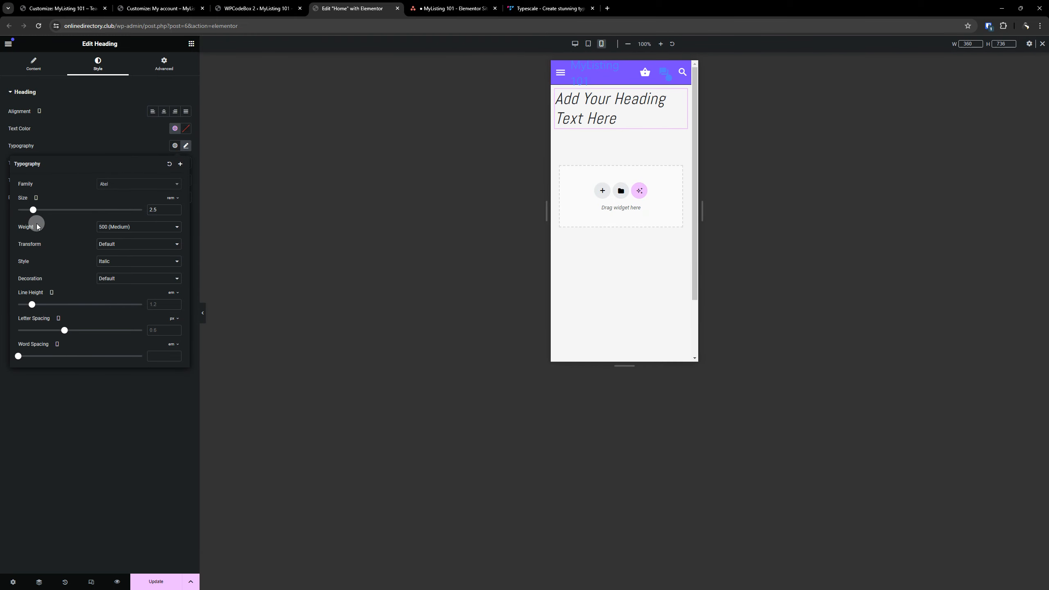
pyautogui.click(570, 42)
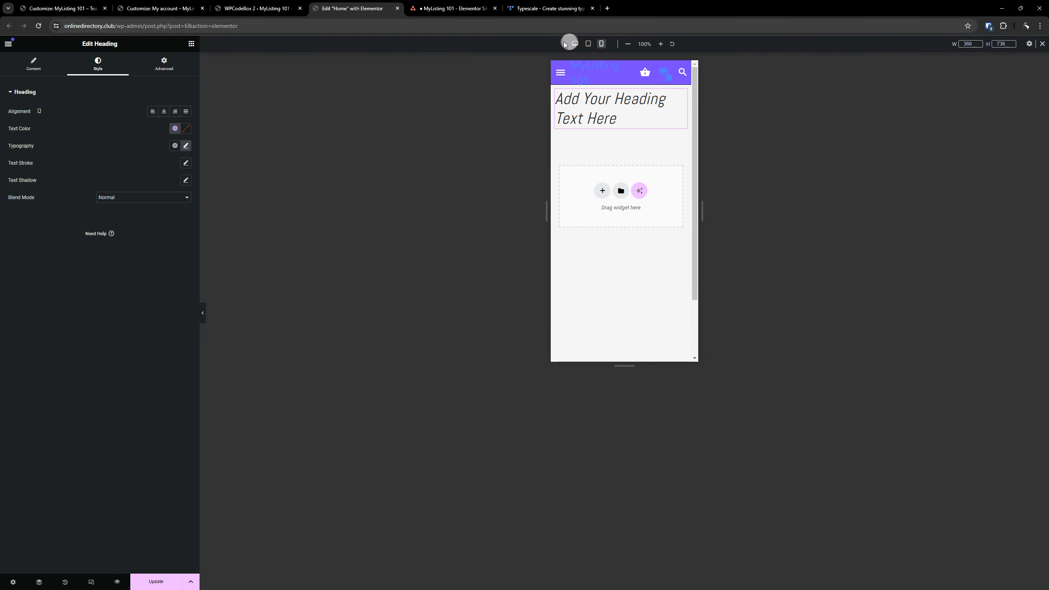
pyautogui.click(187, 145)
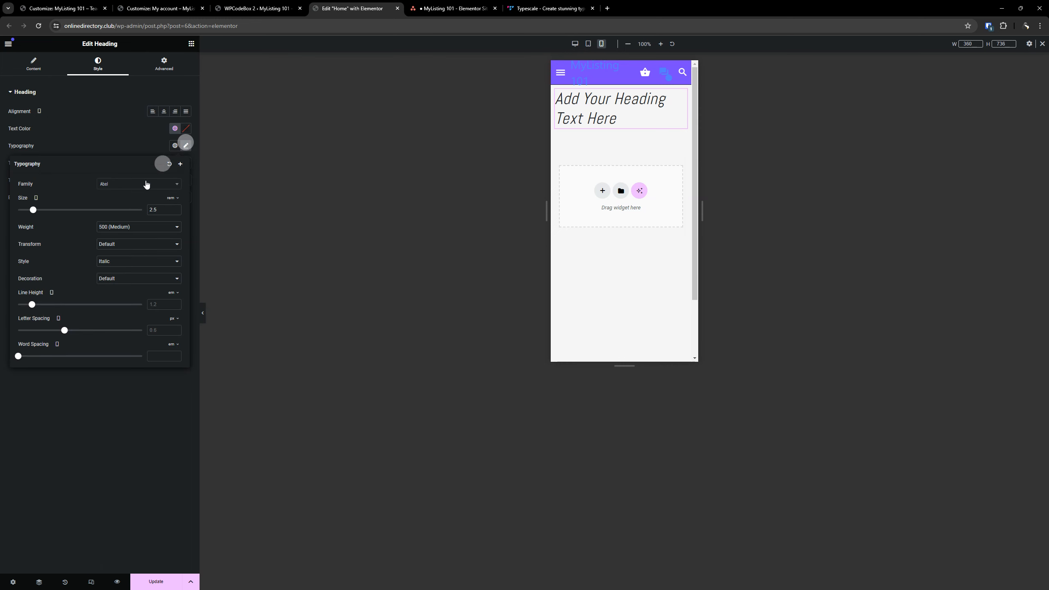
pyautogui.click(36, 197)
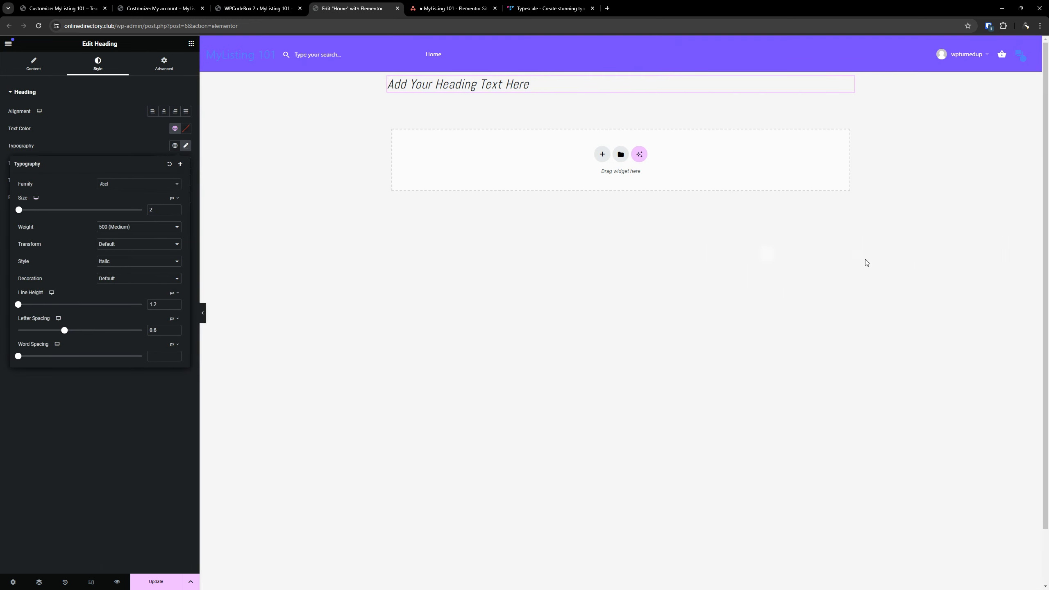
# Set the H1 heading's desktop font size to 8 in its typography settings.
pyautogui.click(449, 82)
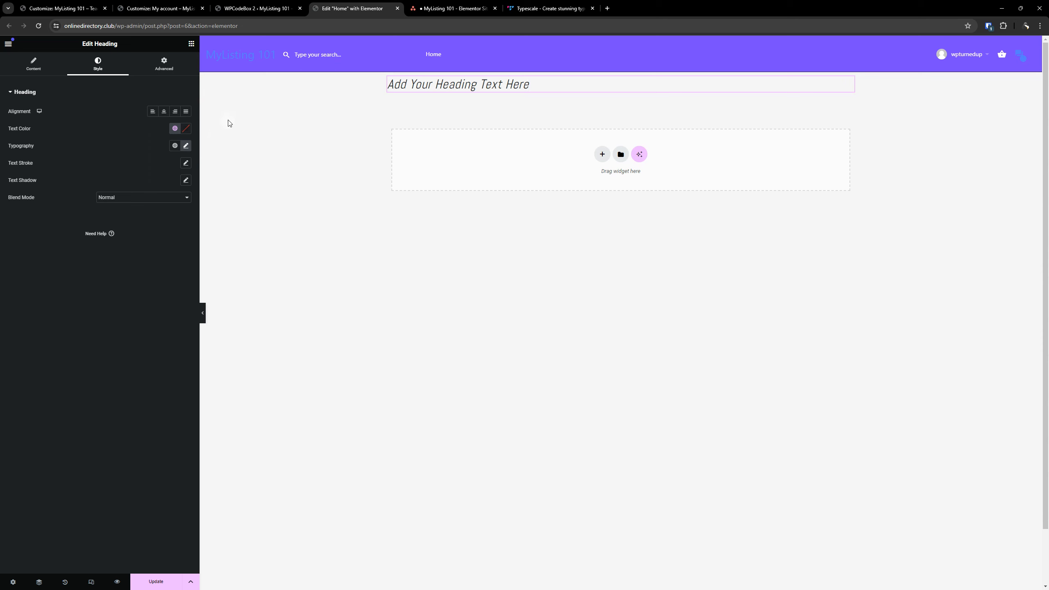
pyautogui.click(186, 146)
pyautogui.click(163, 202)
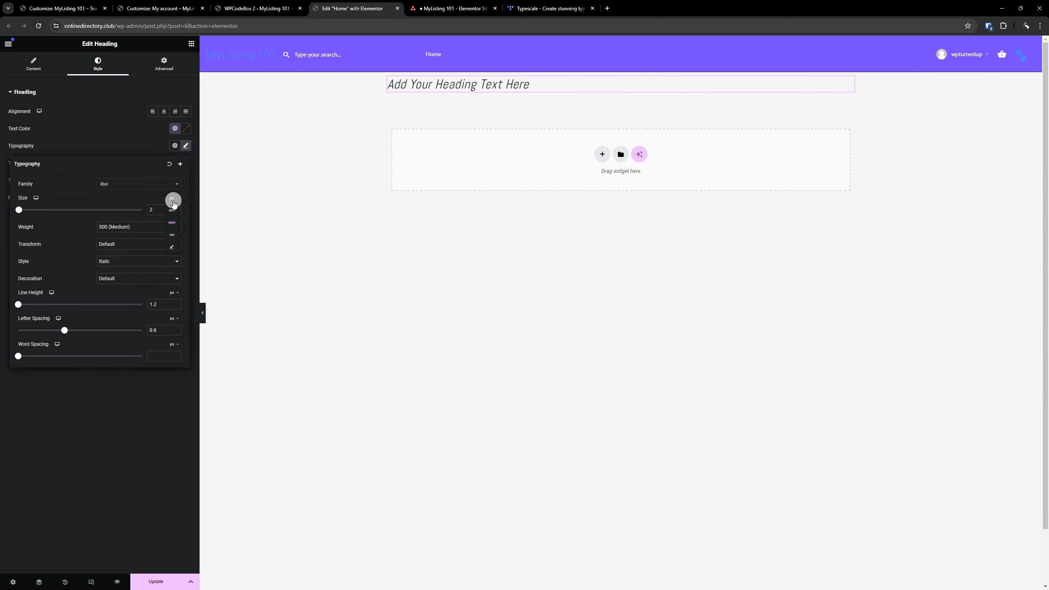
pyautogui.click(159, 205)
pyautogui.write('5')
pyautogui.press('BackSpace')
pyautogui.write('6')
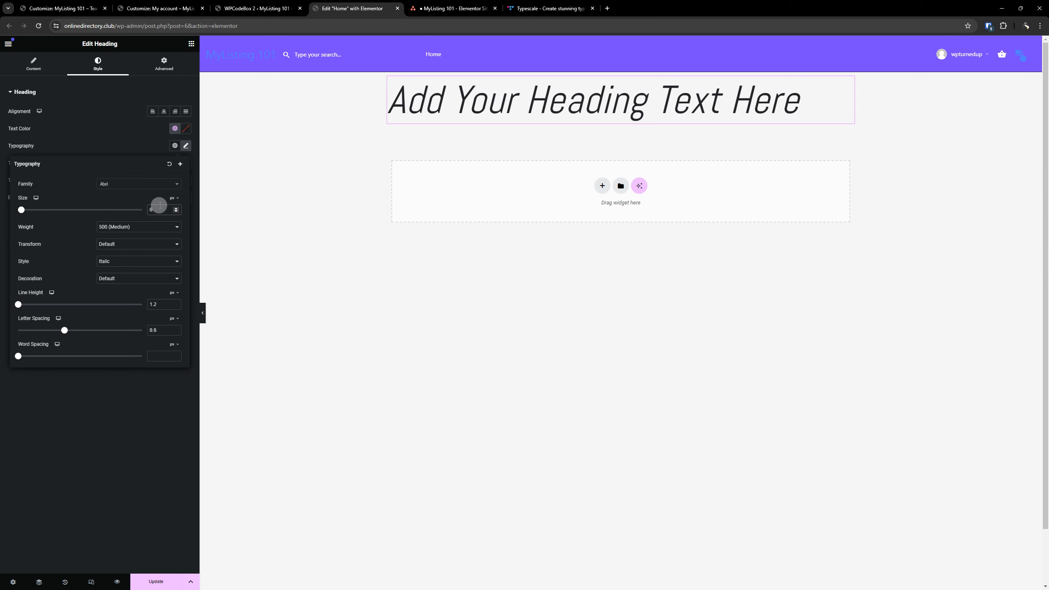
pyautogui.press('BackSpace')
pyautogui.write('8')
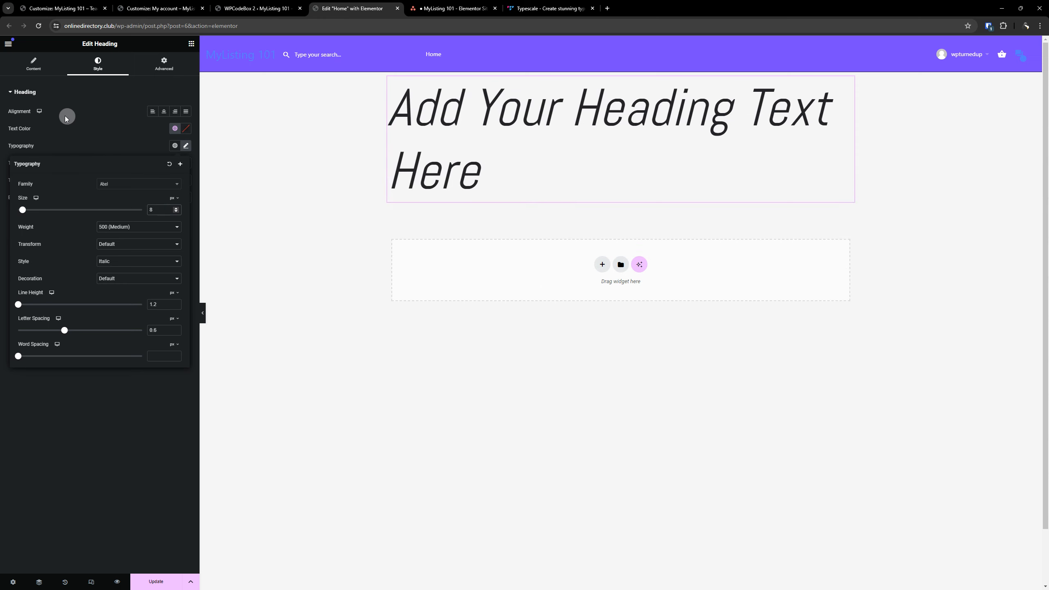
# Set the H1 heading's mobile portrait font size to 8 rem and switch back to the desktop view.
pyautogui.click(34, 199)
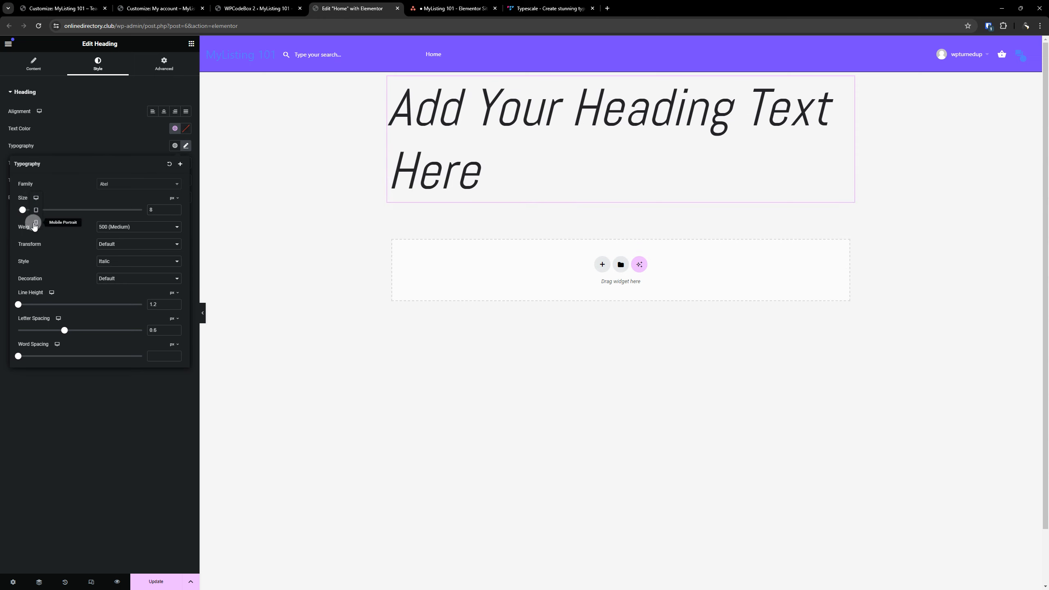
pyautogui.click(34, 219)
pyautogui.doubleClick(158, 209)
pyautogui.write('8')
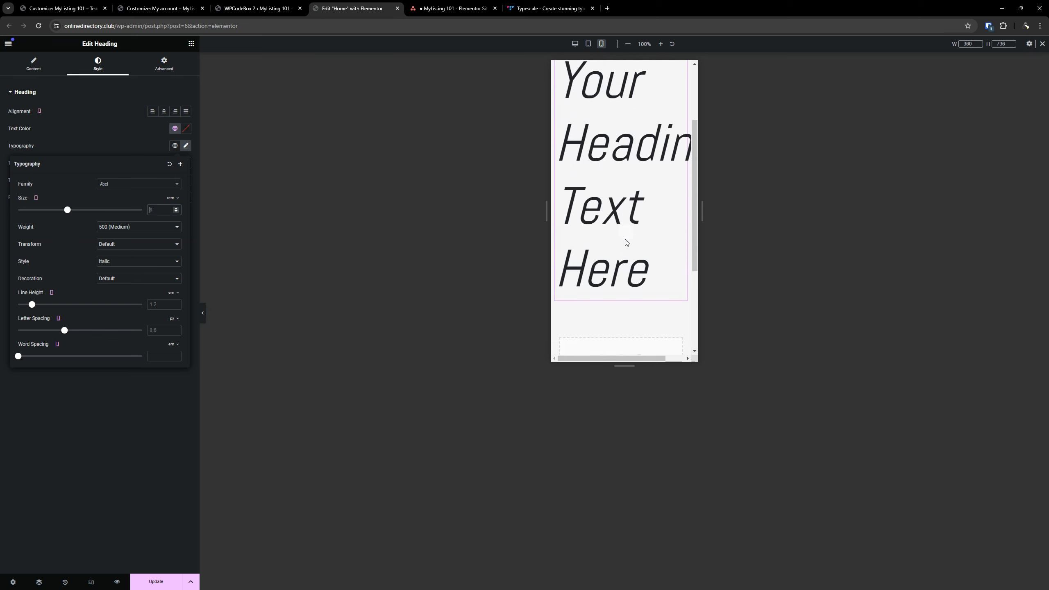
pyautogui.click(572, 40)
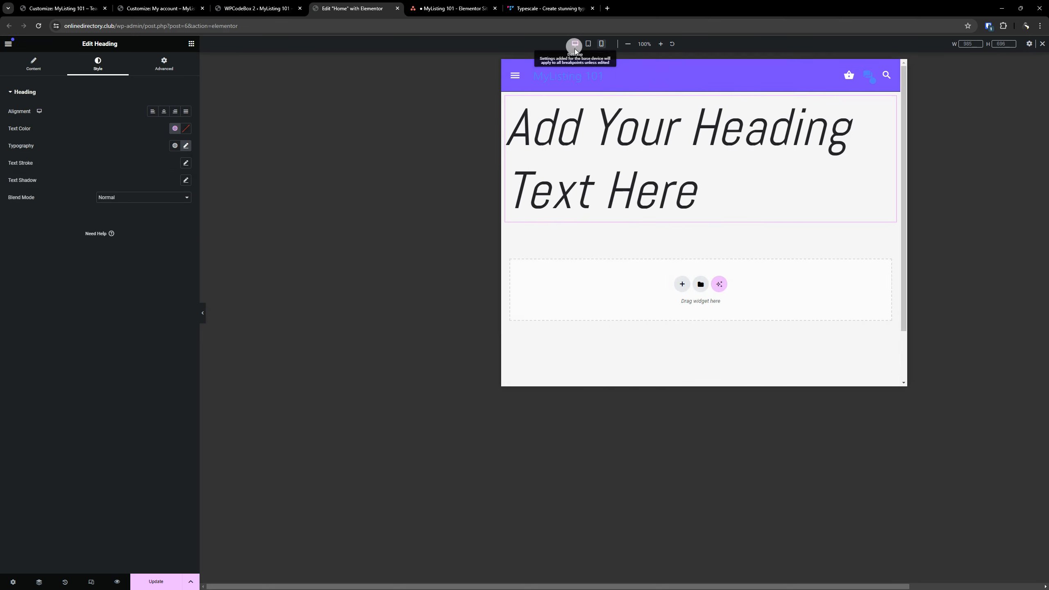
# Duplicate the H1 heading and set the copy's HTML tag to H2.
pyautogui.rightClick(473, 123)
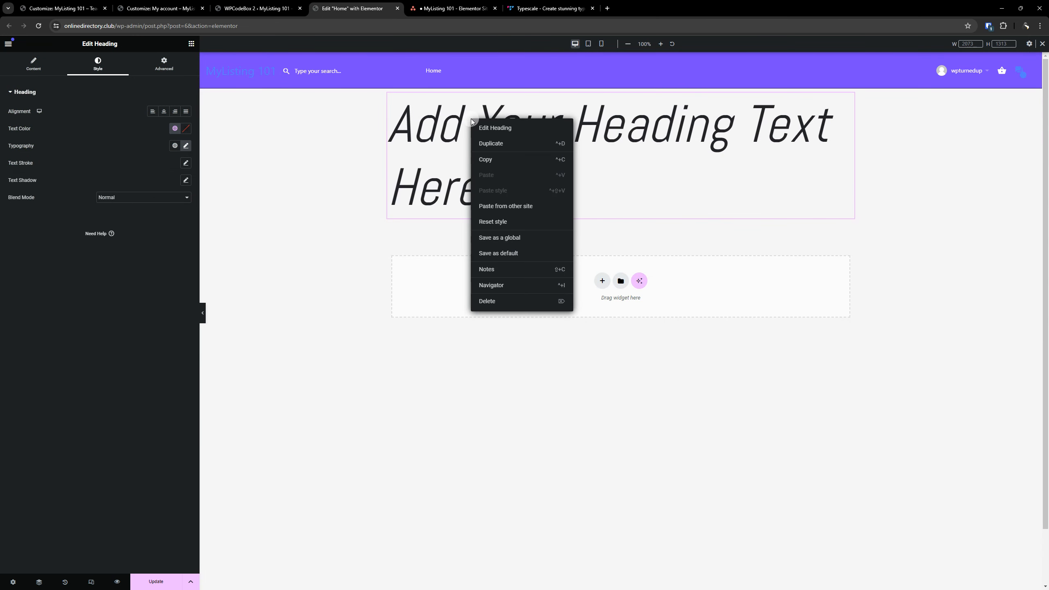
pyautogui.click(492, 144)
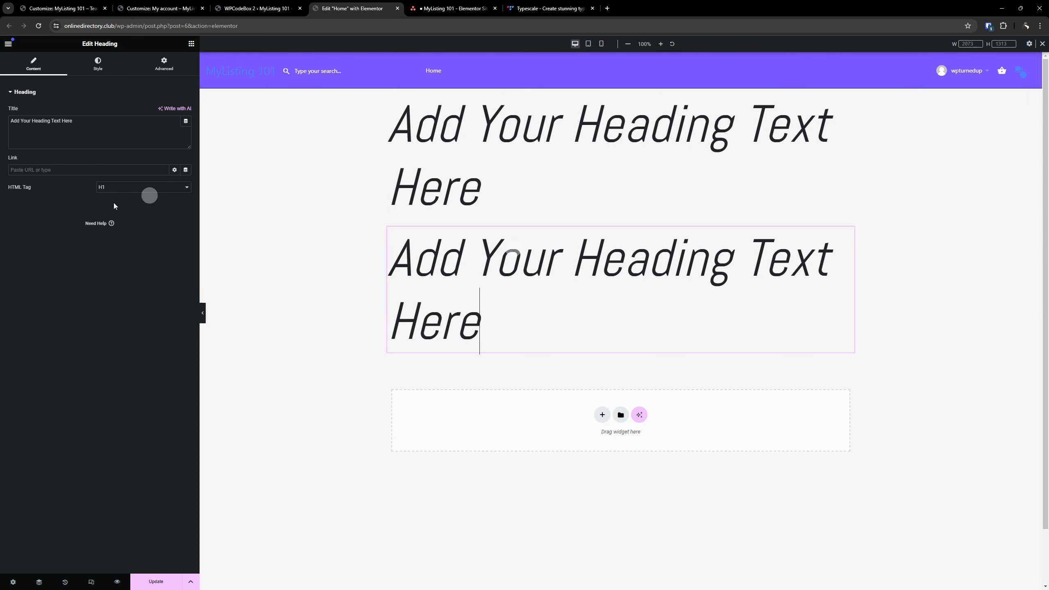
pyautogui.click(117, 187)
pyautogui.click(118, 203)
# Set the H2 heading's font family to ABeeZee and its size to 5 rem.
pyautogui.click(98, 63)
pyautogui.click(186, 146)
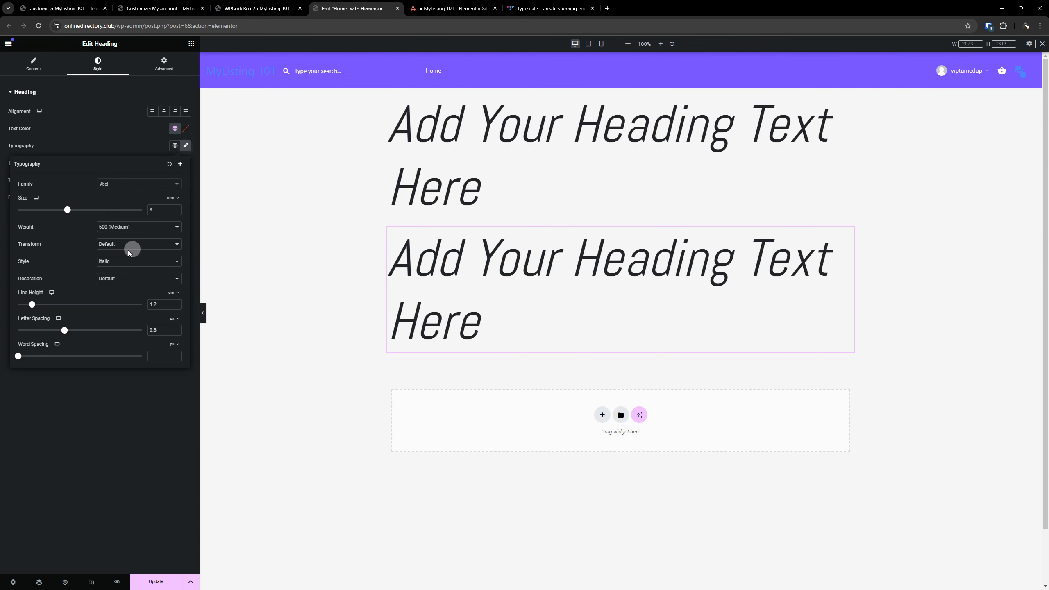
pyautogui.click(120, 186)
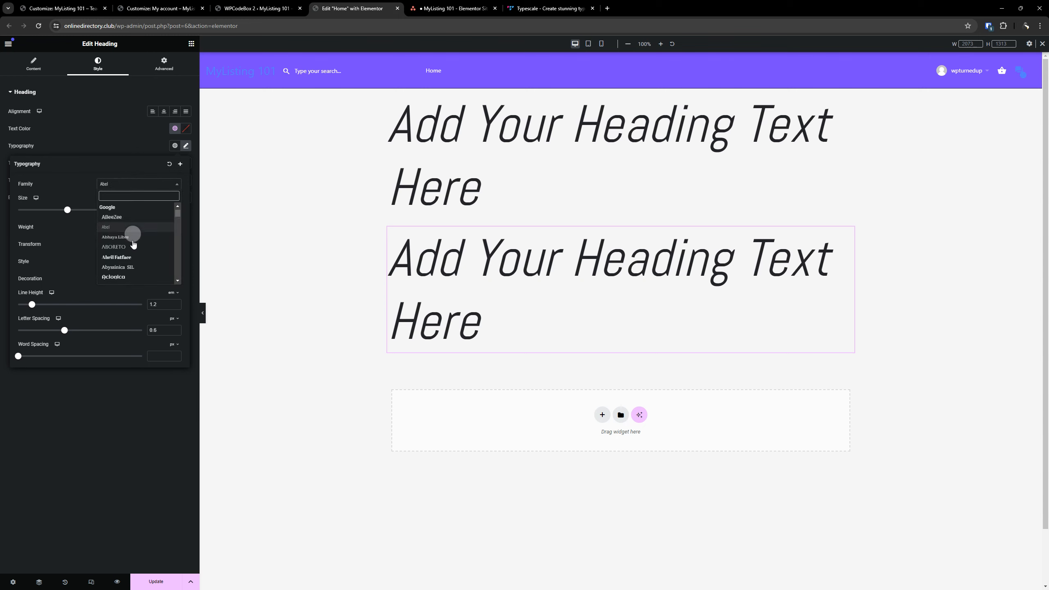
pyautogui.click(122, 218)
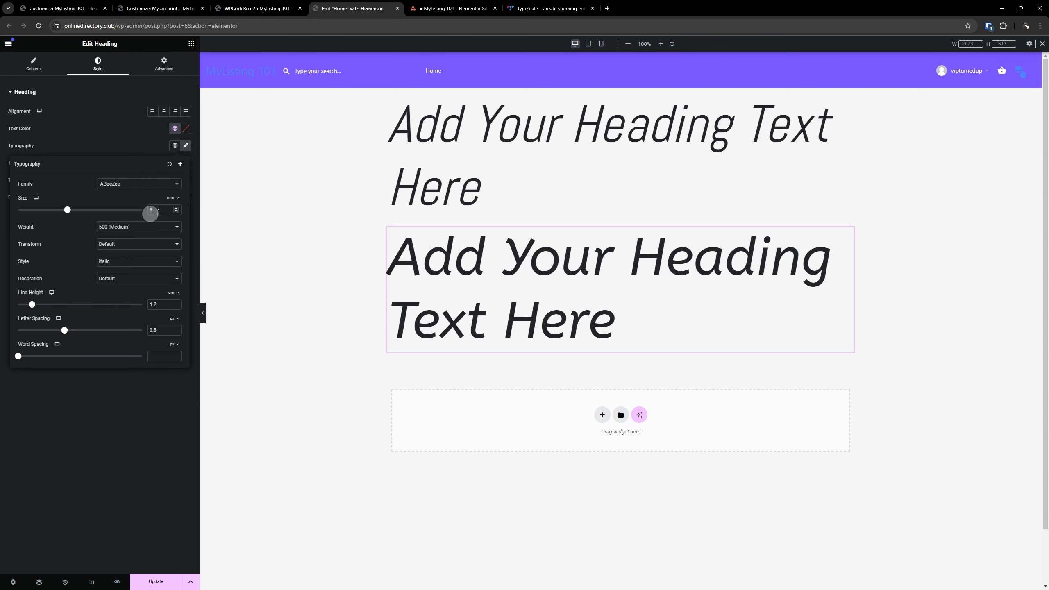
pyautogui.write('5')
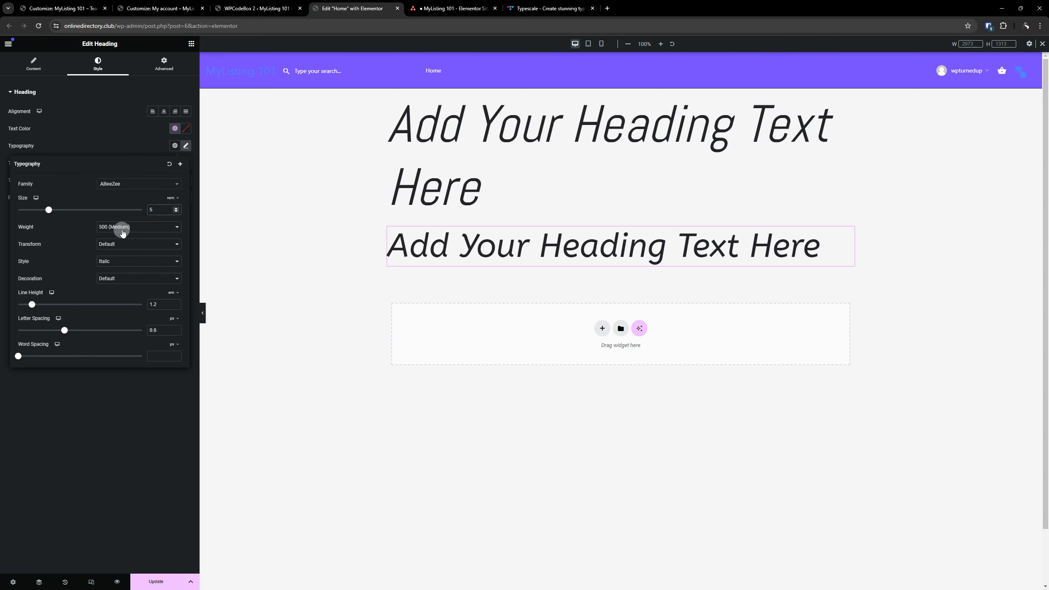
# Set the H2 heading's weight to 900 (Black), its style to Oblique and its text transform to Lowercase.
pyautogui.click(111, 230)
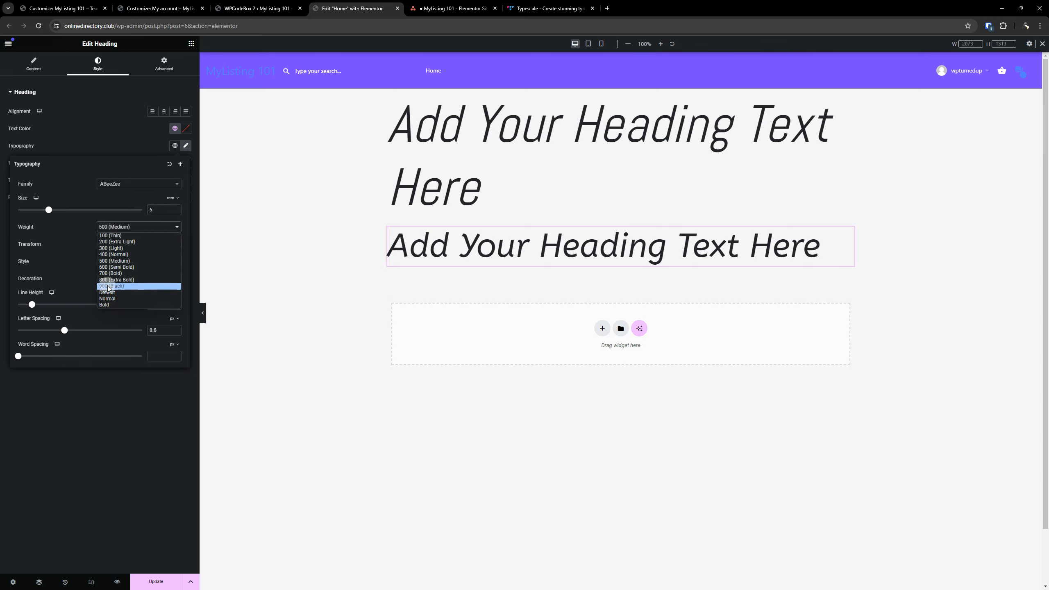
pyautogui.click(115, 284)
pyautogui.click(117, 261)
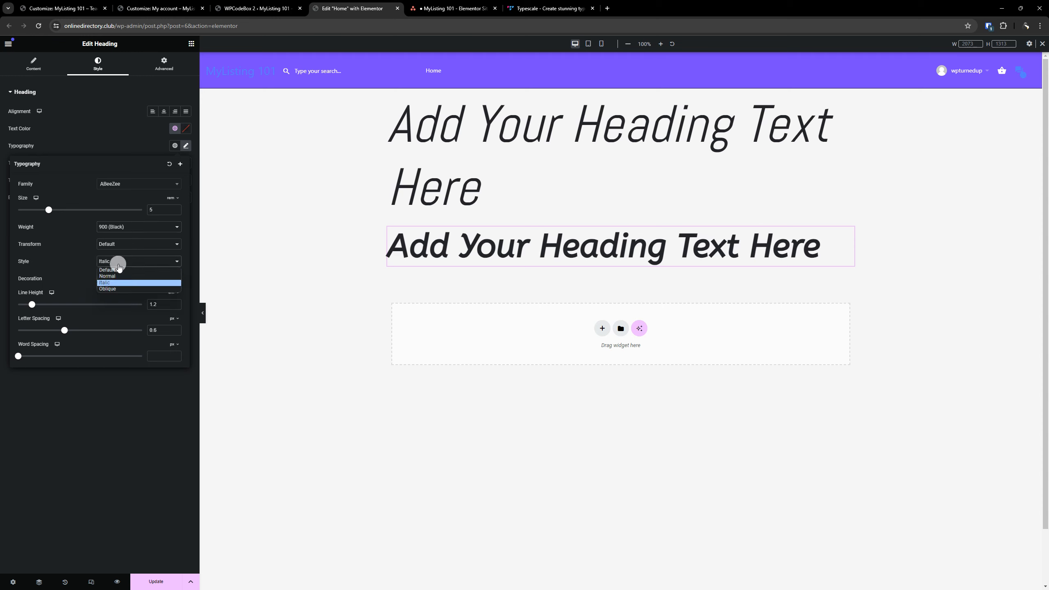
pyautogui.click(114, 289)
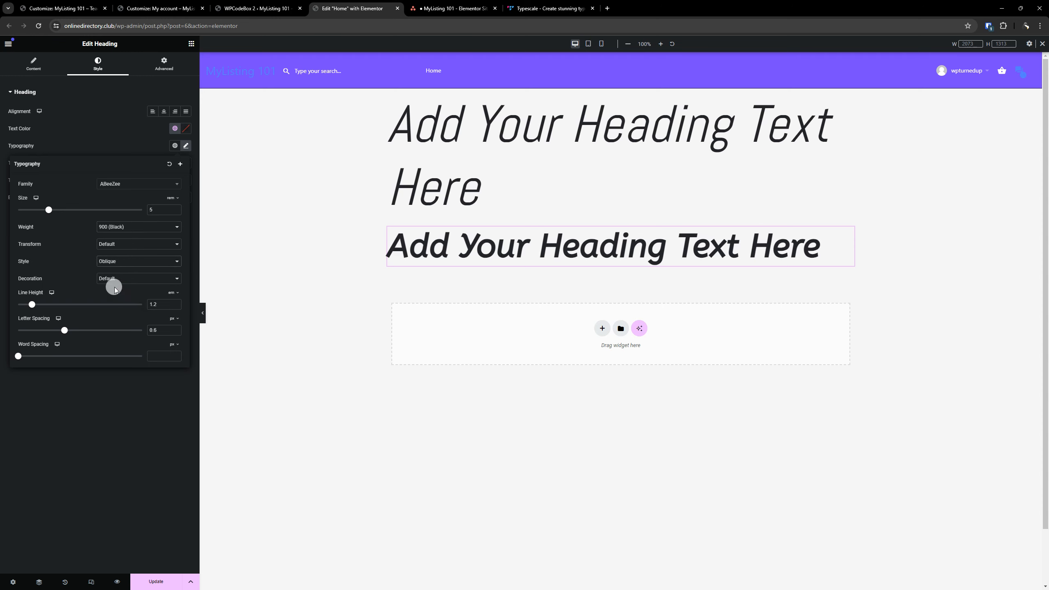
pyautogui.click(112, 244)
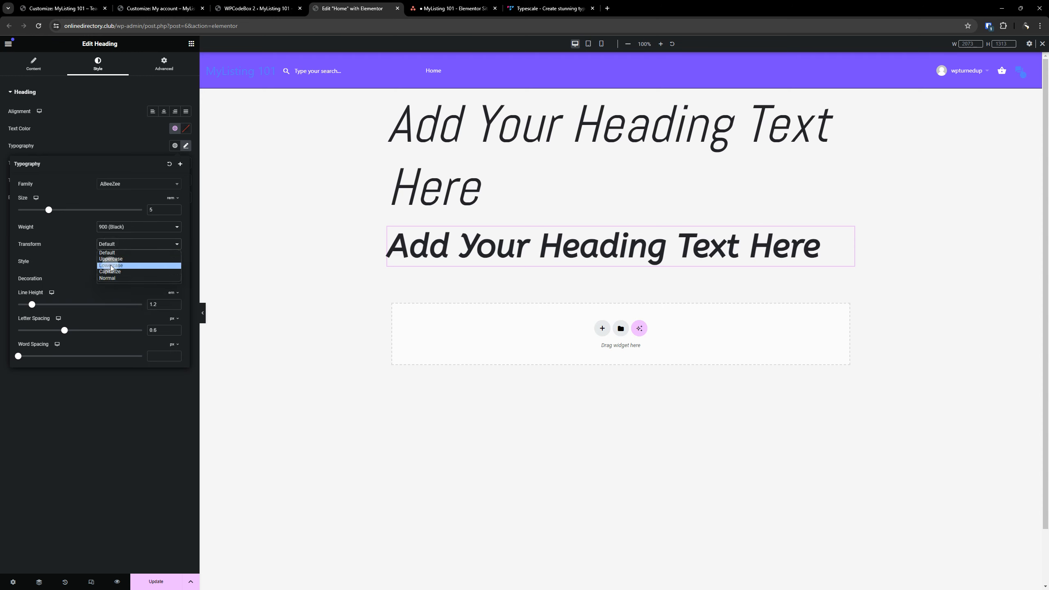
pyautogui.click(111, 265)
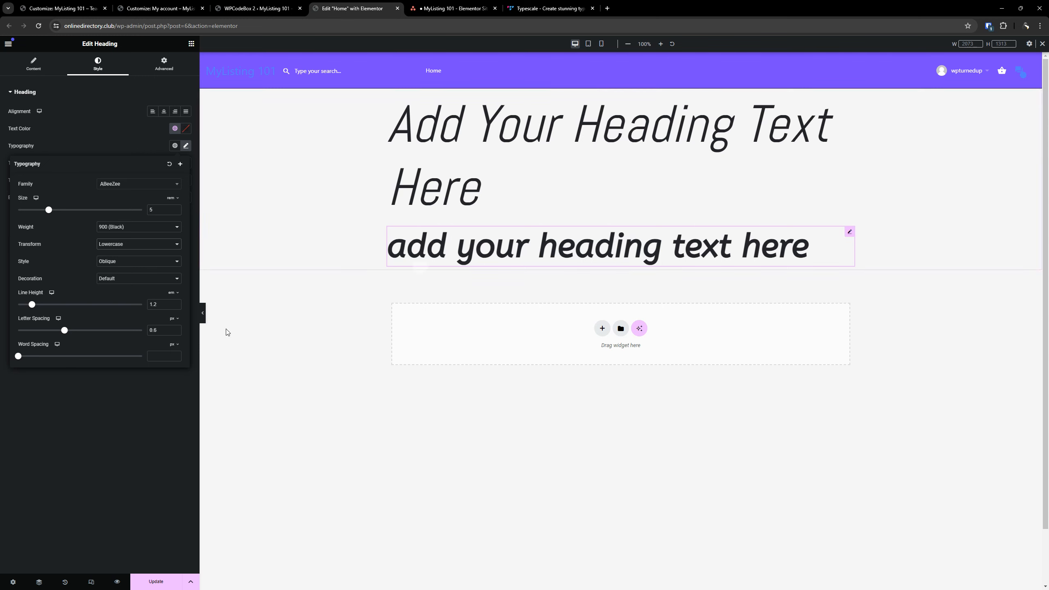
# Duplicate the H2 heading and set the copy's HTML tag to H3.
pyautogui.rightClick(498, 246)
pyautogui.click(510, 276)
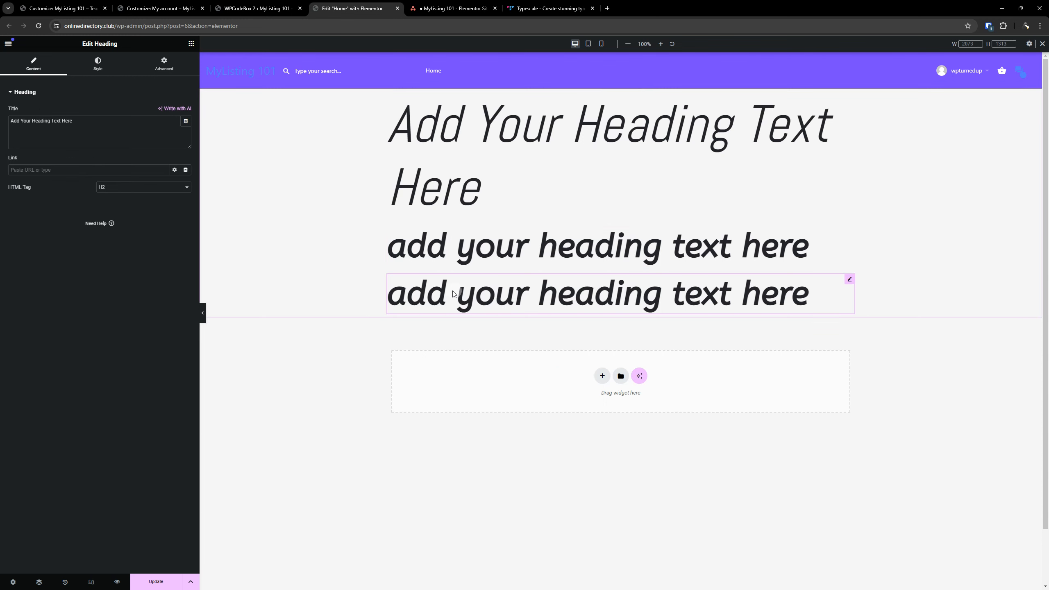
pyautogui.click(99, 187)
pyautogui.click(103, 210)
# Set the H3 heading's size to 3 rem, its weight to 200 (Extra Light) and its text transform to Uppercase.
pyautogui.click(97, 66)
pyautogui.click(187, 147)
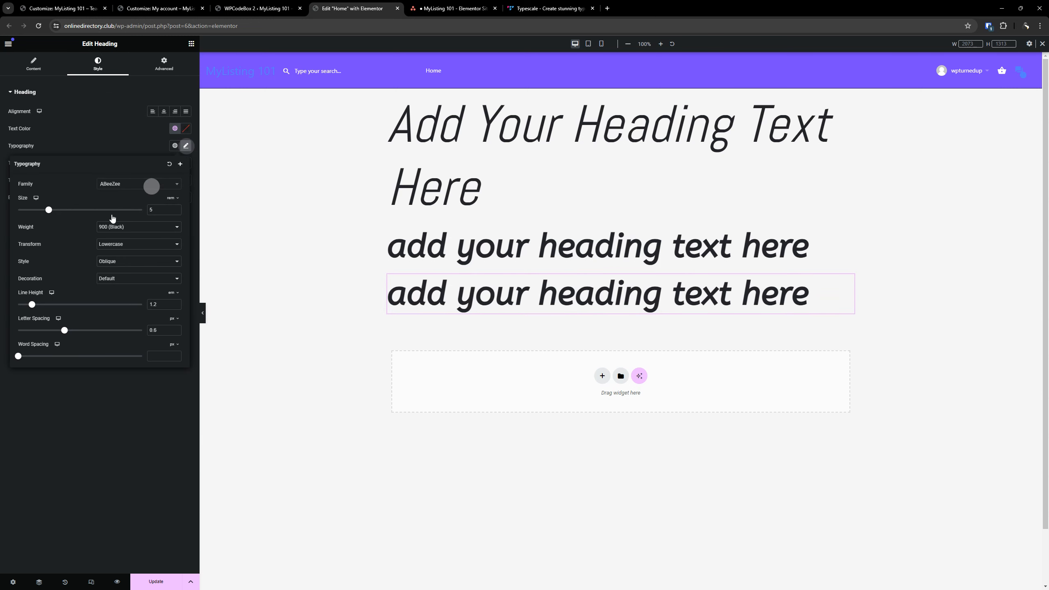
pyautogui.moveTo(157, 208); pyautogui.dragTo(144, 210)
pyautogui.write('3')
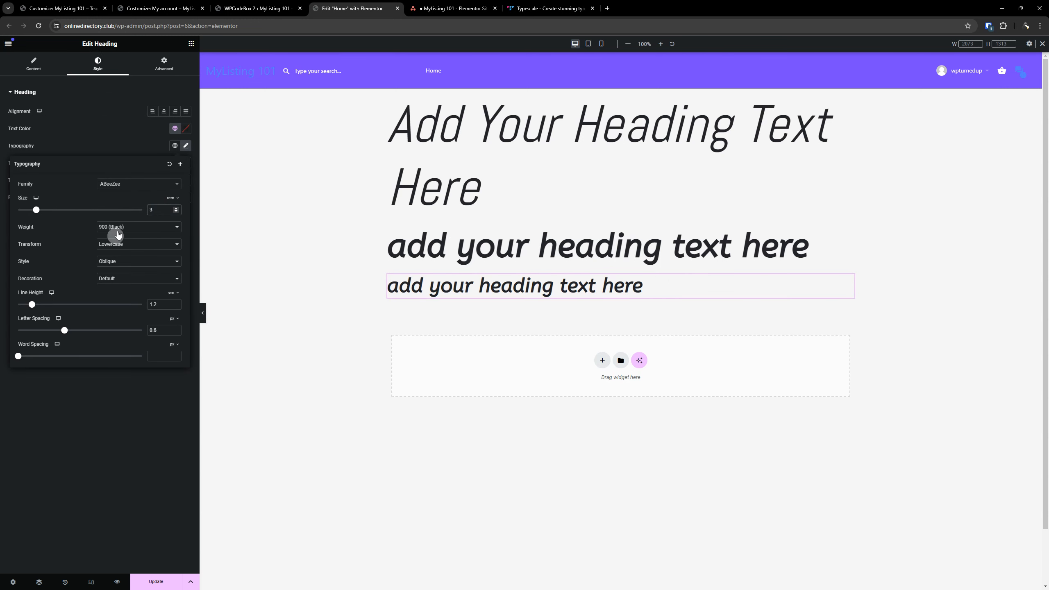
pyautogui.click(117, 227)
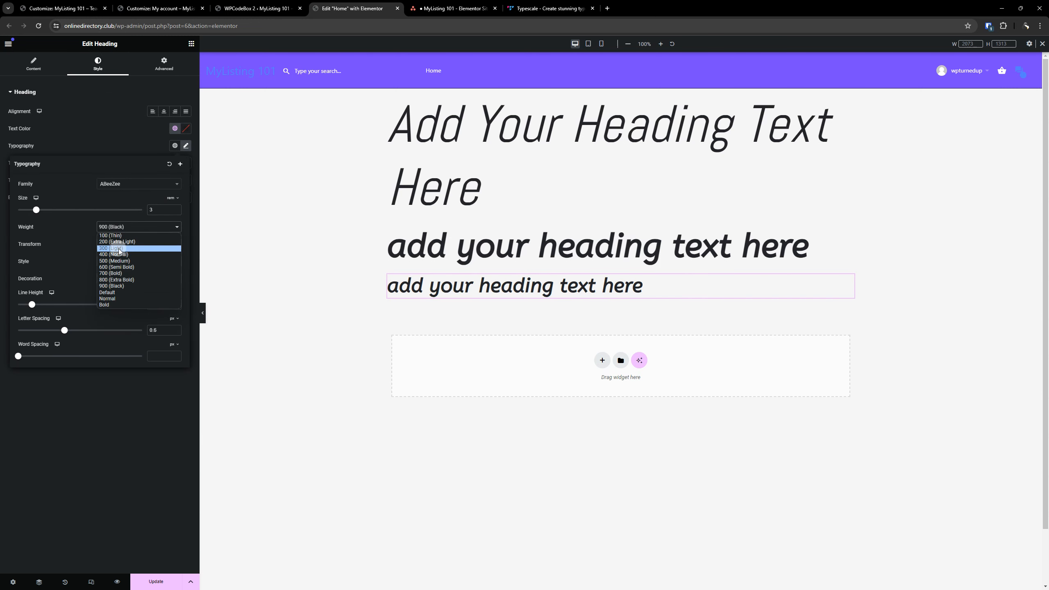
pyautogui.click(117, 242)
pyautogui.click(120, 244)
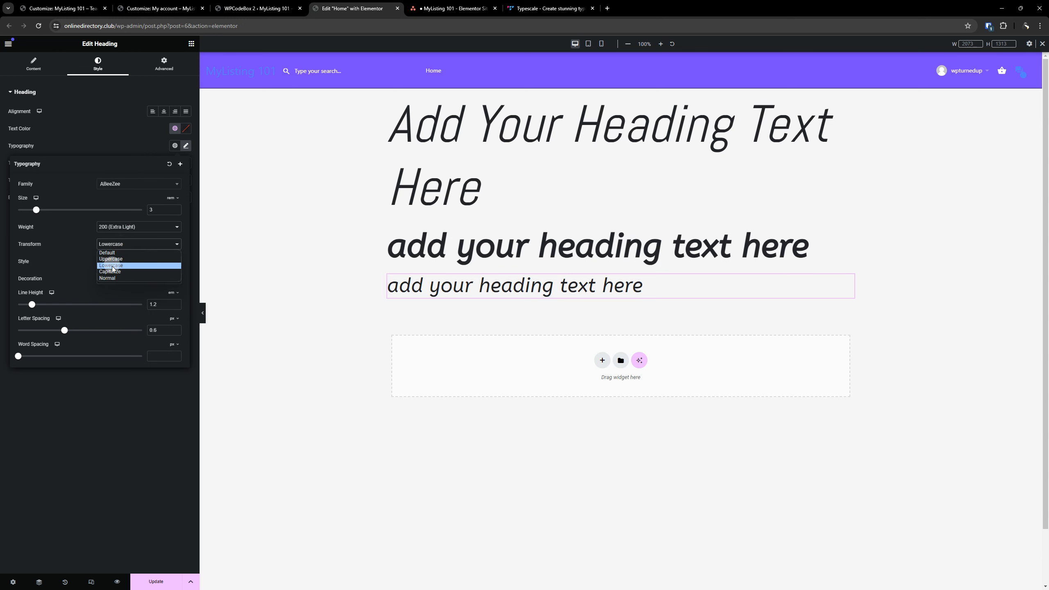
pyautogui.click(118, 258)
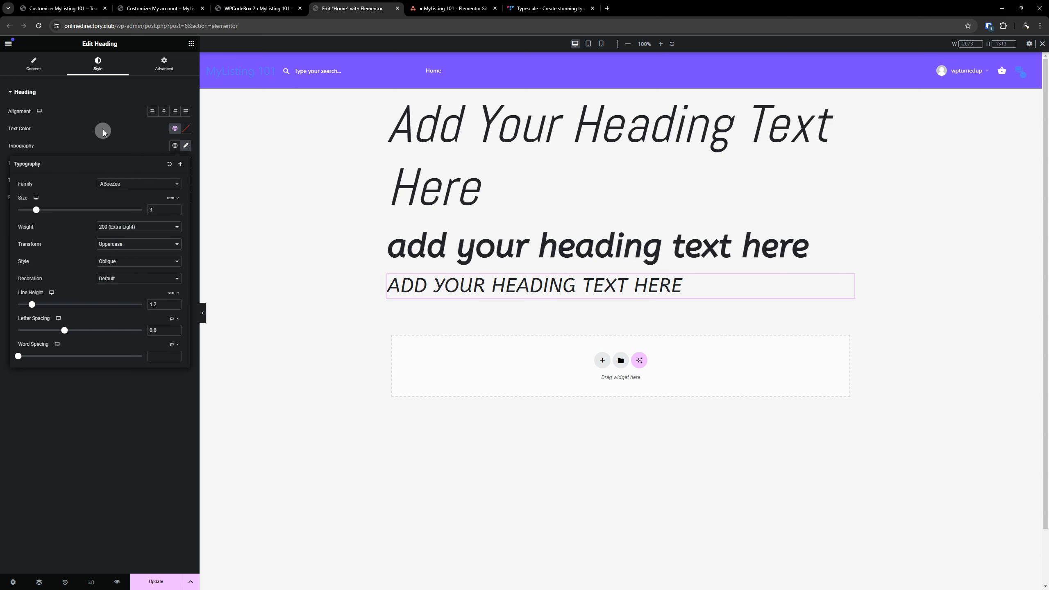
# Set the H3 heading's font family to Angkor, its line height to 3 em and its letter spacing to 4 px.
pyautogui.click(116, 184)
pyautogui.scroll(-5, 120, 257)
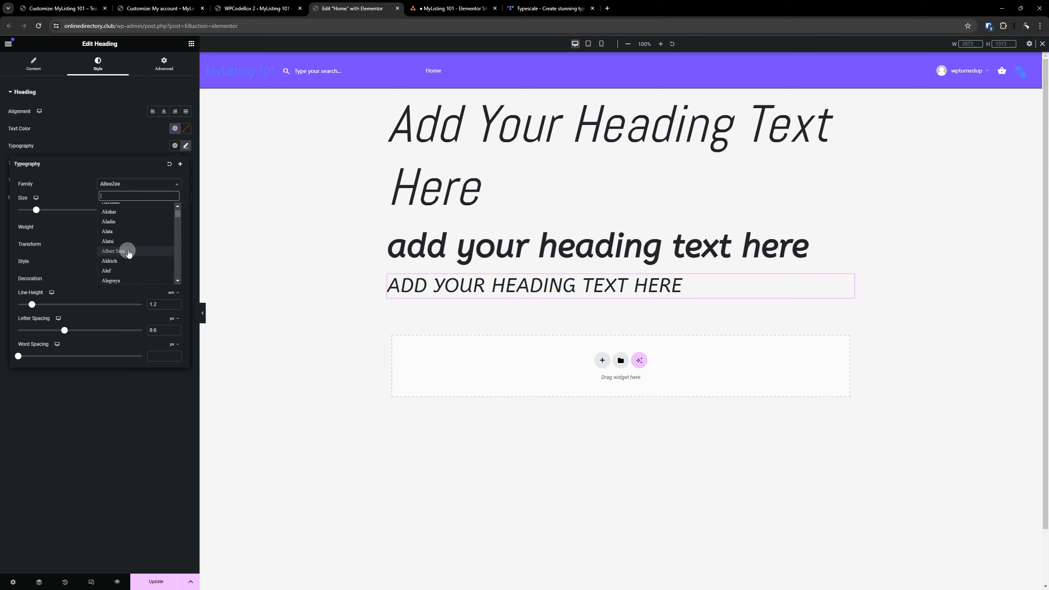
pyautogui.scroll(-5, 126, 272)
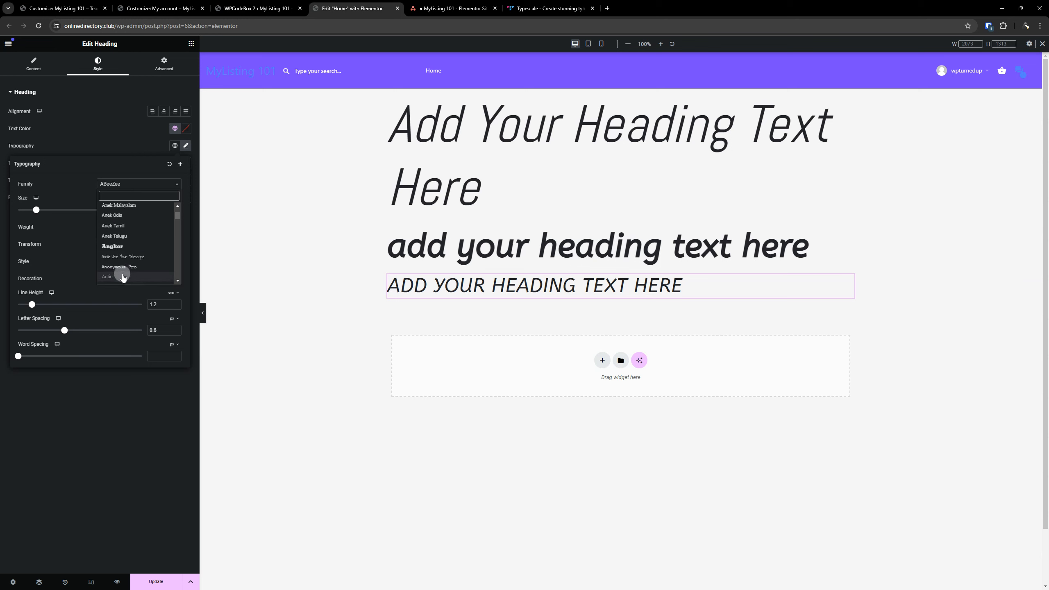
pyautogui.click(131, 246)
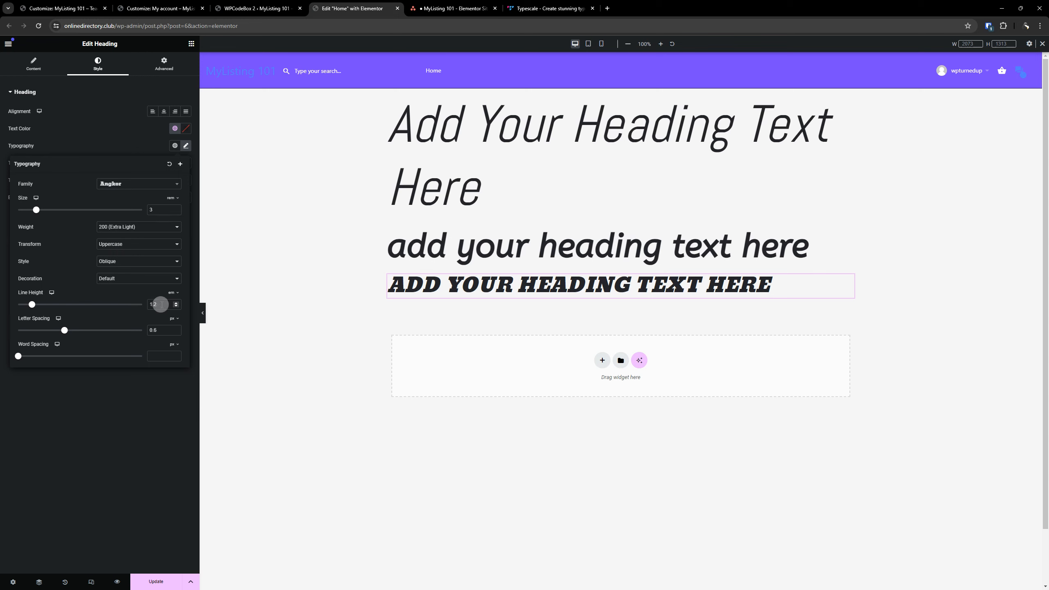
pyautogui.write('3')
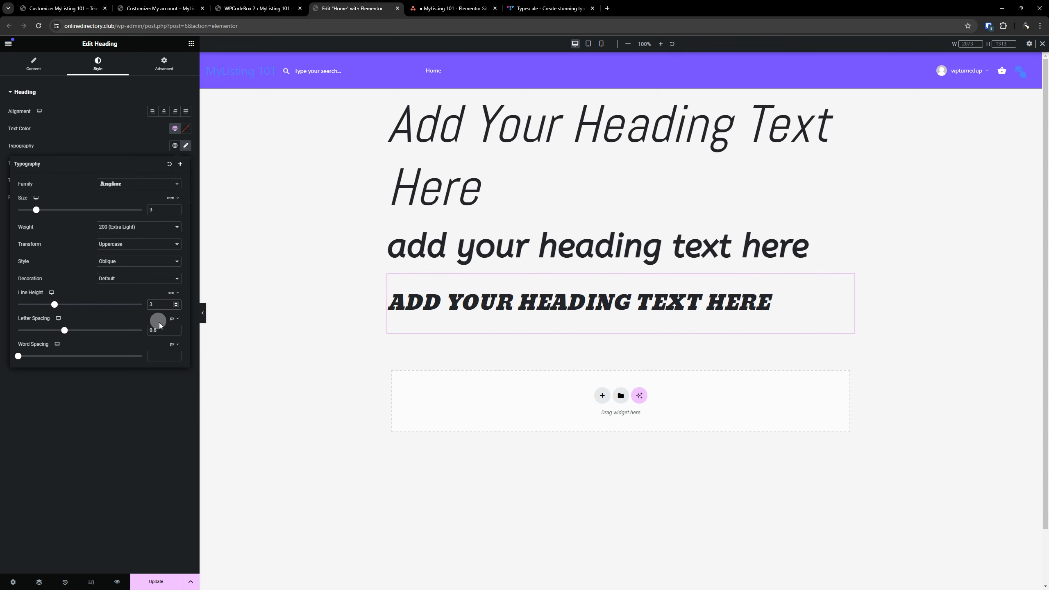
pyautogui.write('4')
pyautogui.click(167, 427)
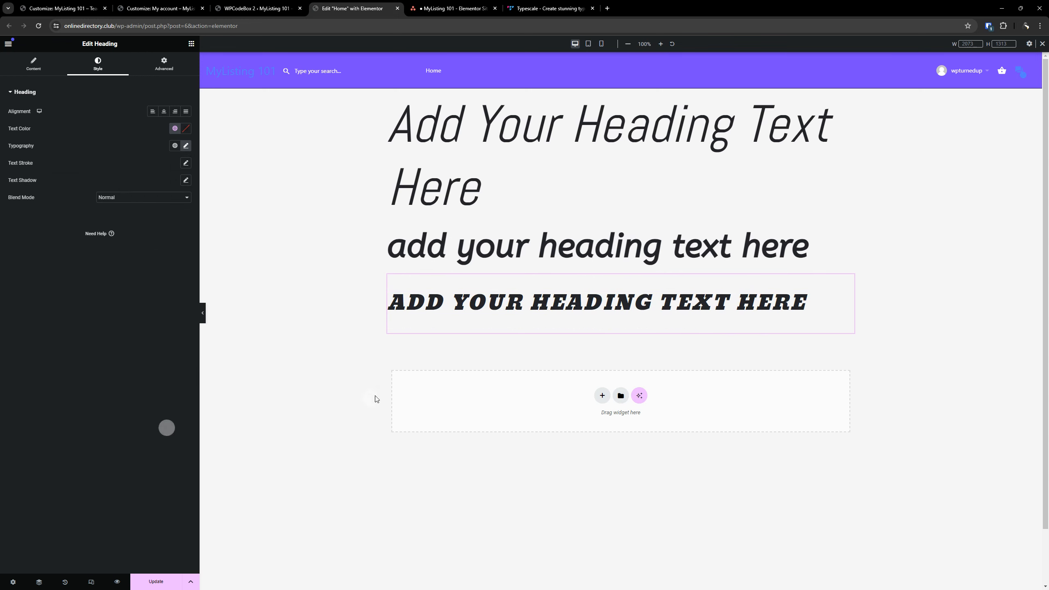
# Compare the three differently styled headings on the page and review the H3 heading's typography settings.
pyautogui.scroll(-1, 511, 259)
pyautogui.scroll(1, 496, 223)
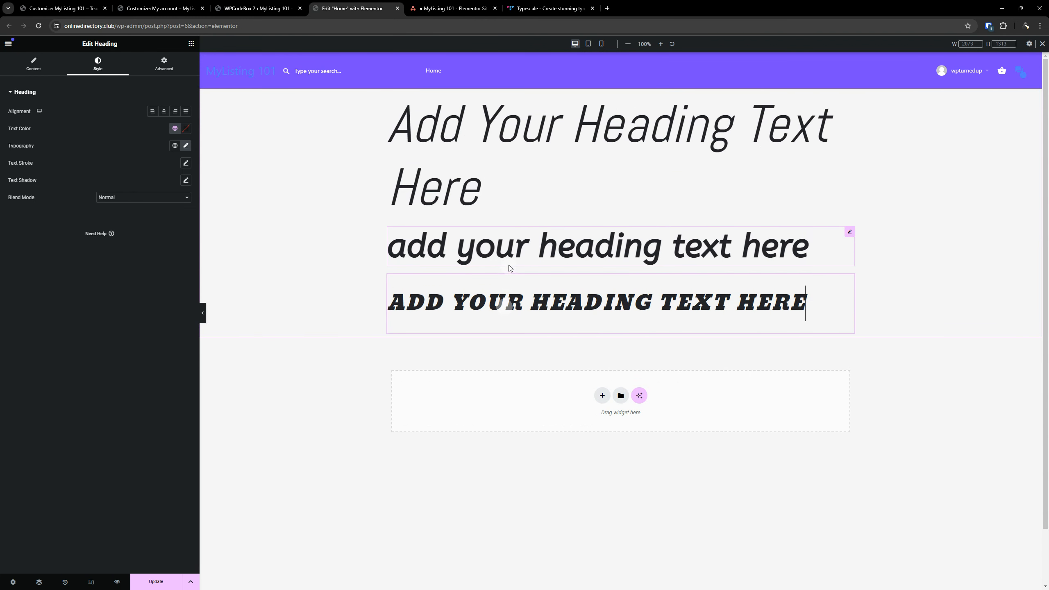
pyautogui.click(450, 139)
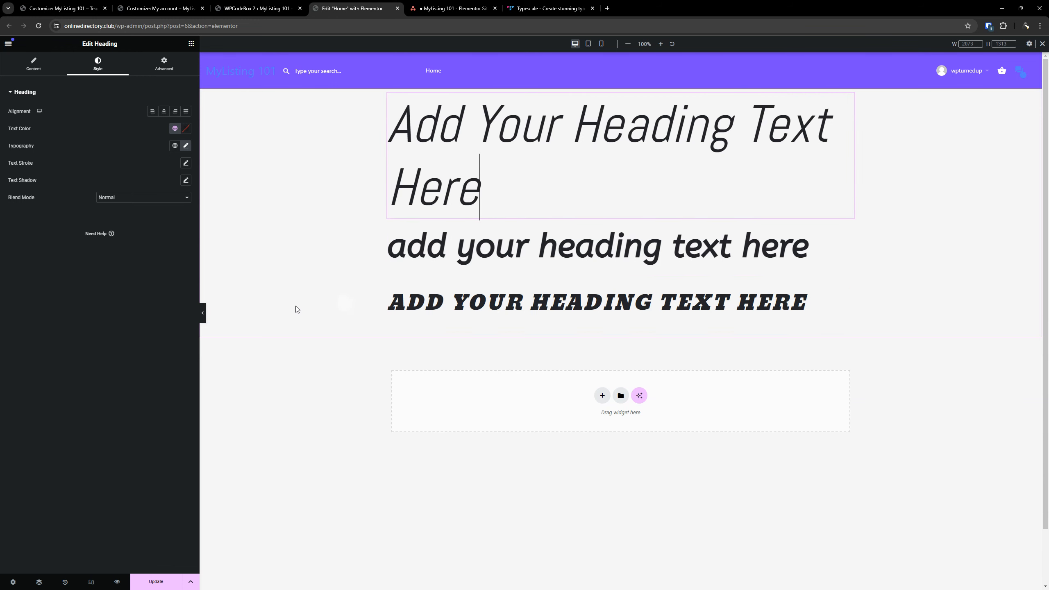
pyautogui.scroll(-2, 399, 301)
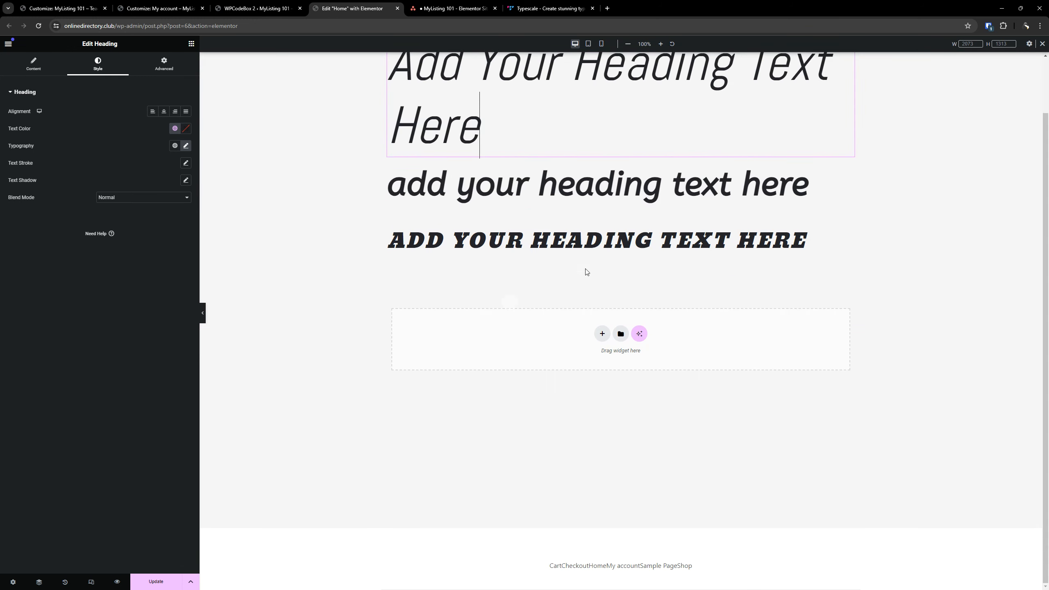
pyautogui.scroll(2, 621, 264)
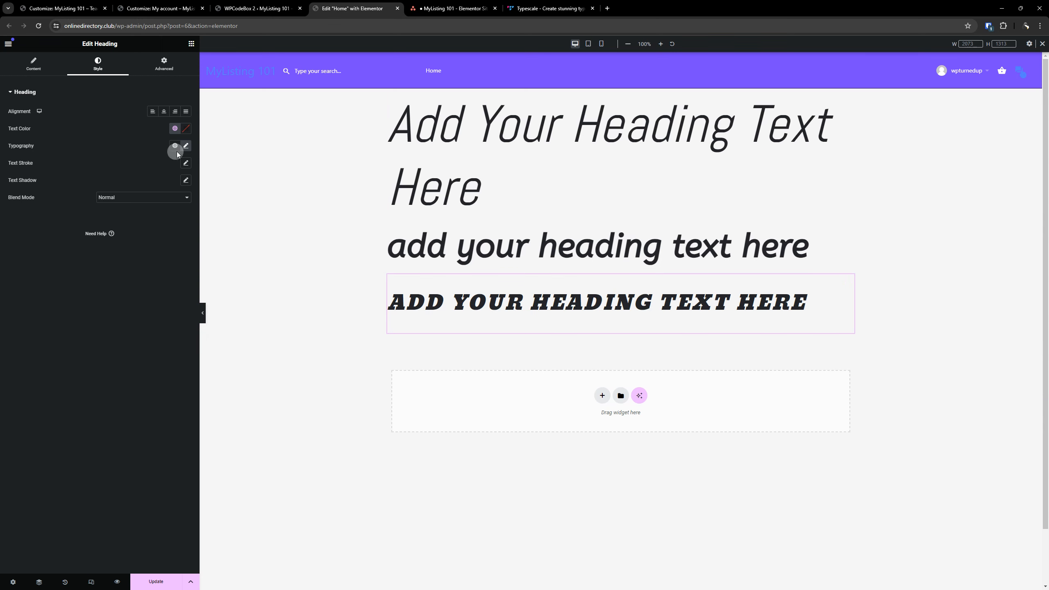
pyautogui.click(187, 145)
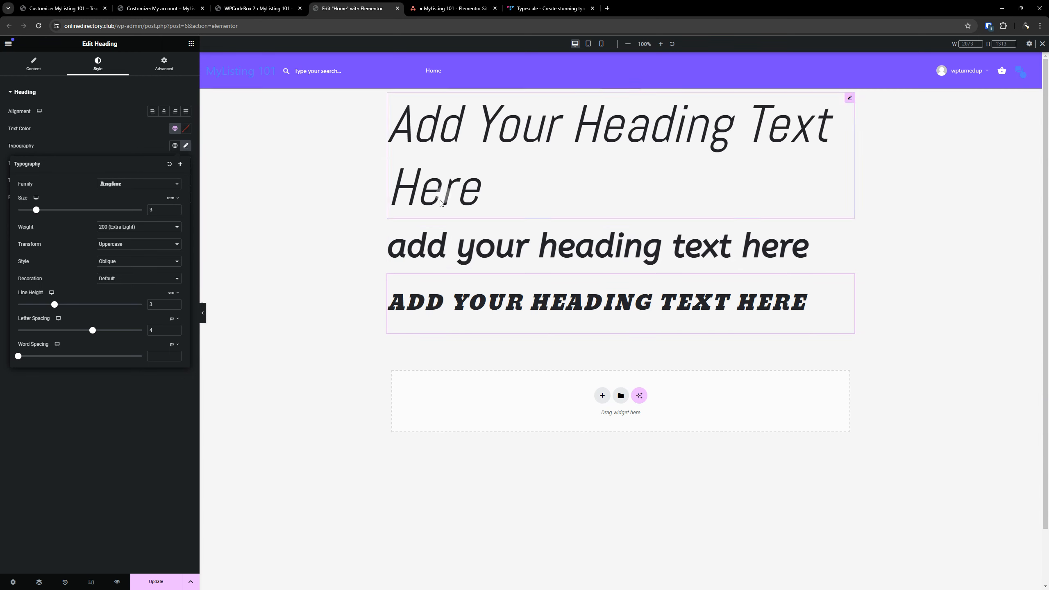
pyautogui.click(115, 189)
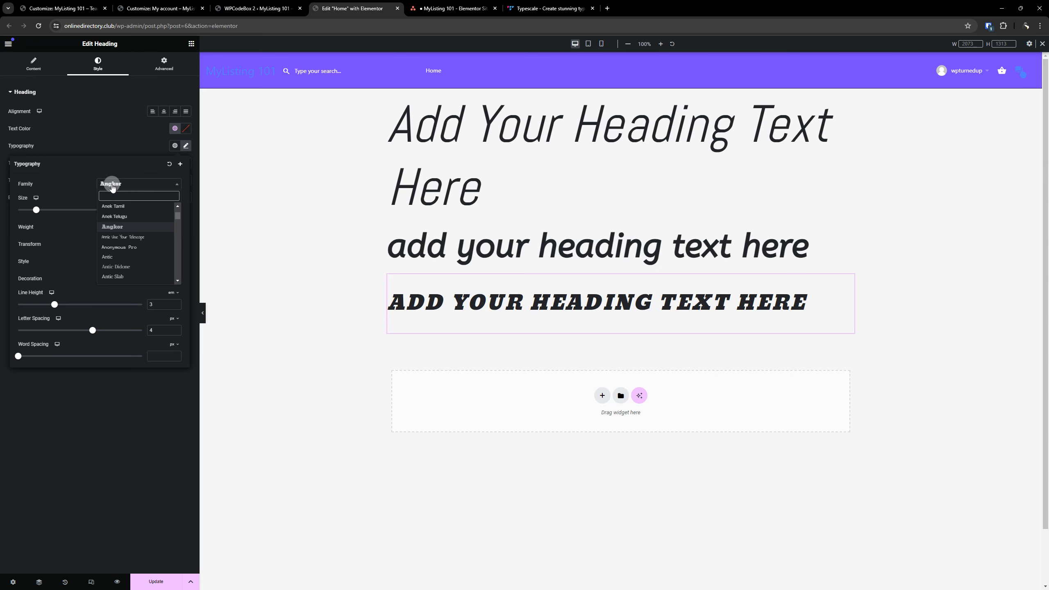
pyautogui.click(649, 253)
pyautogui.scroll(-1, 651, 280)
pyautogui.scroll(2, 652, 280)
pyautogui.click(554, 255)
pyautogui.scroll(-2, 554, 256)
pyautogui.scroll(2, 553, 259)
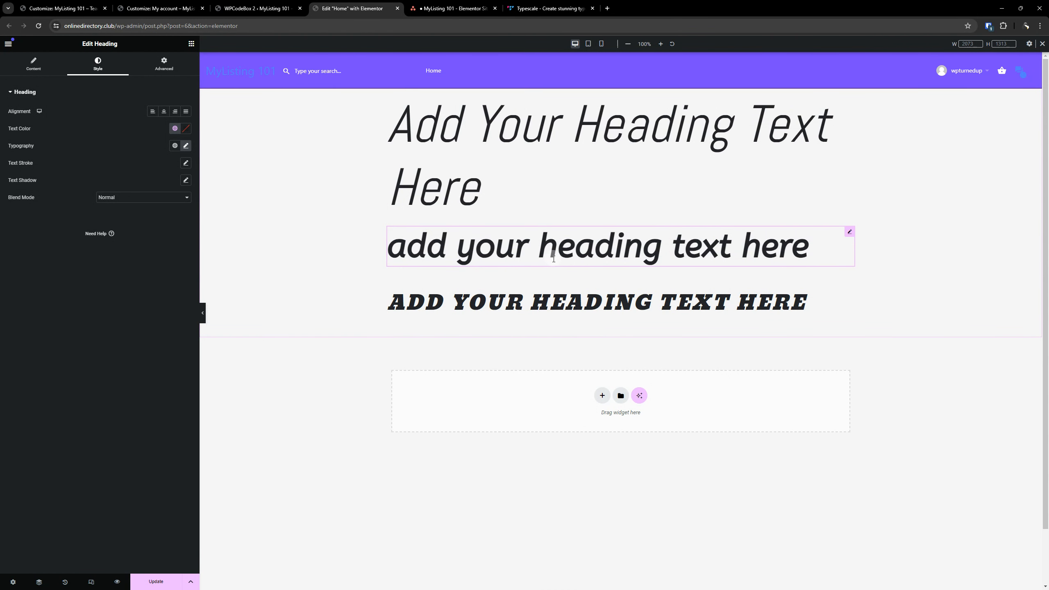
# Open the Global Fonts in the site settings with their style guide preview.
pyautogui.click(14, 41)
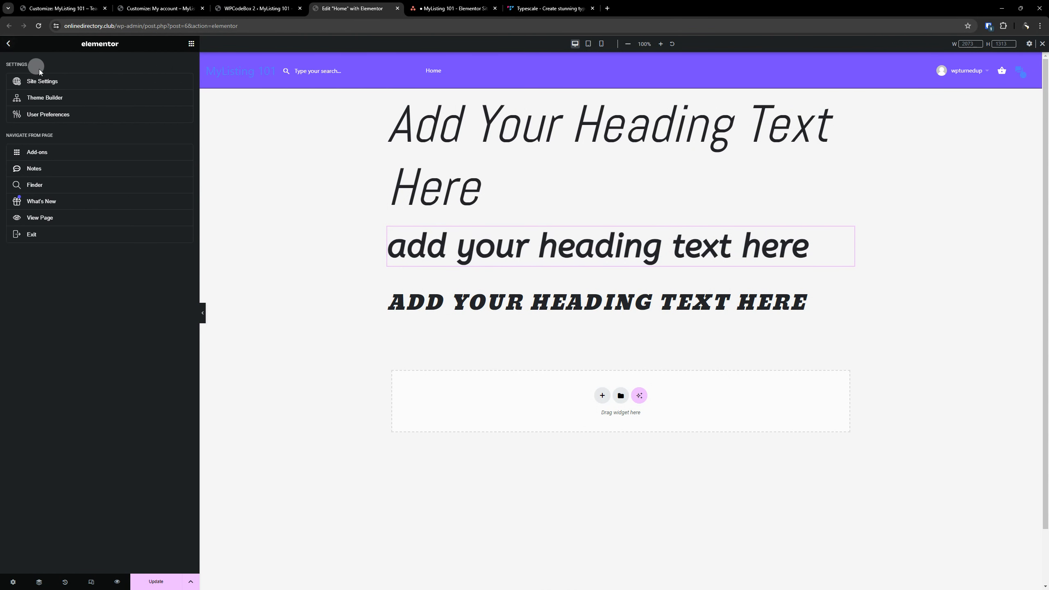
pyautogui.click(44, 81)
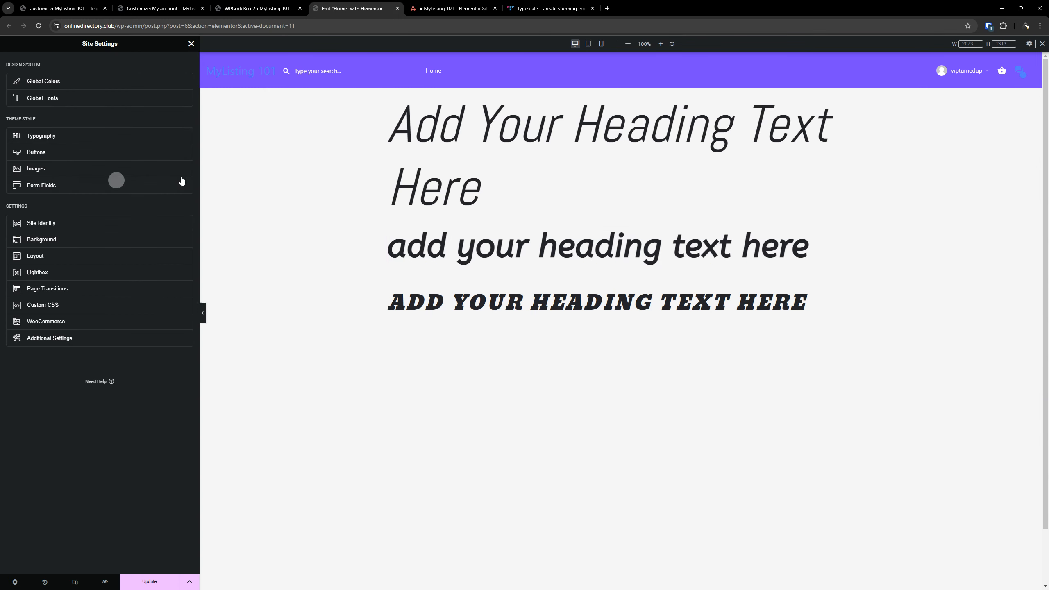
pyautogui.click(65, 97)
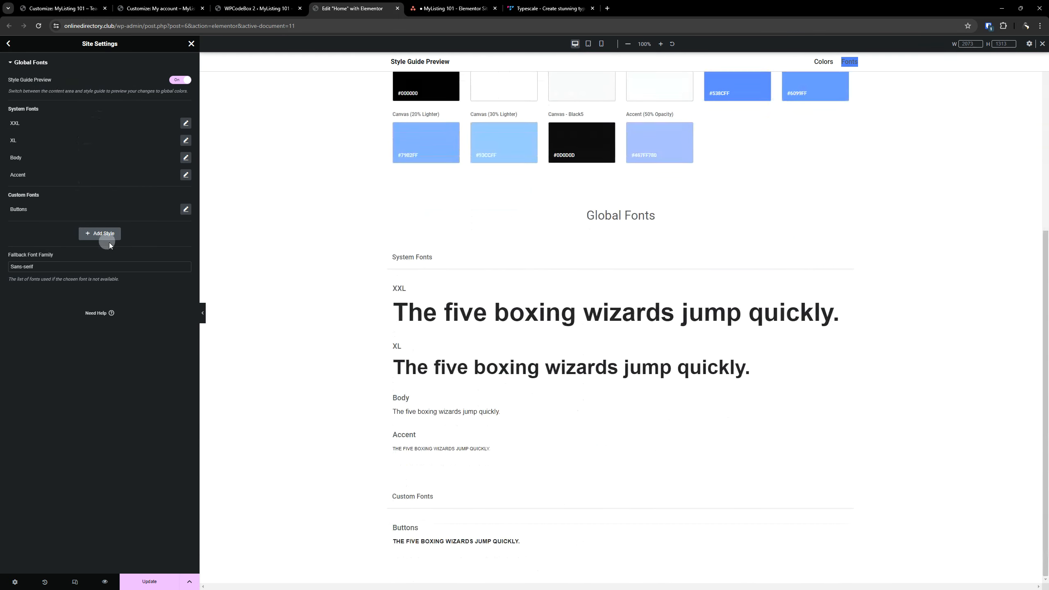